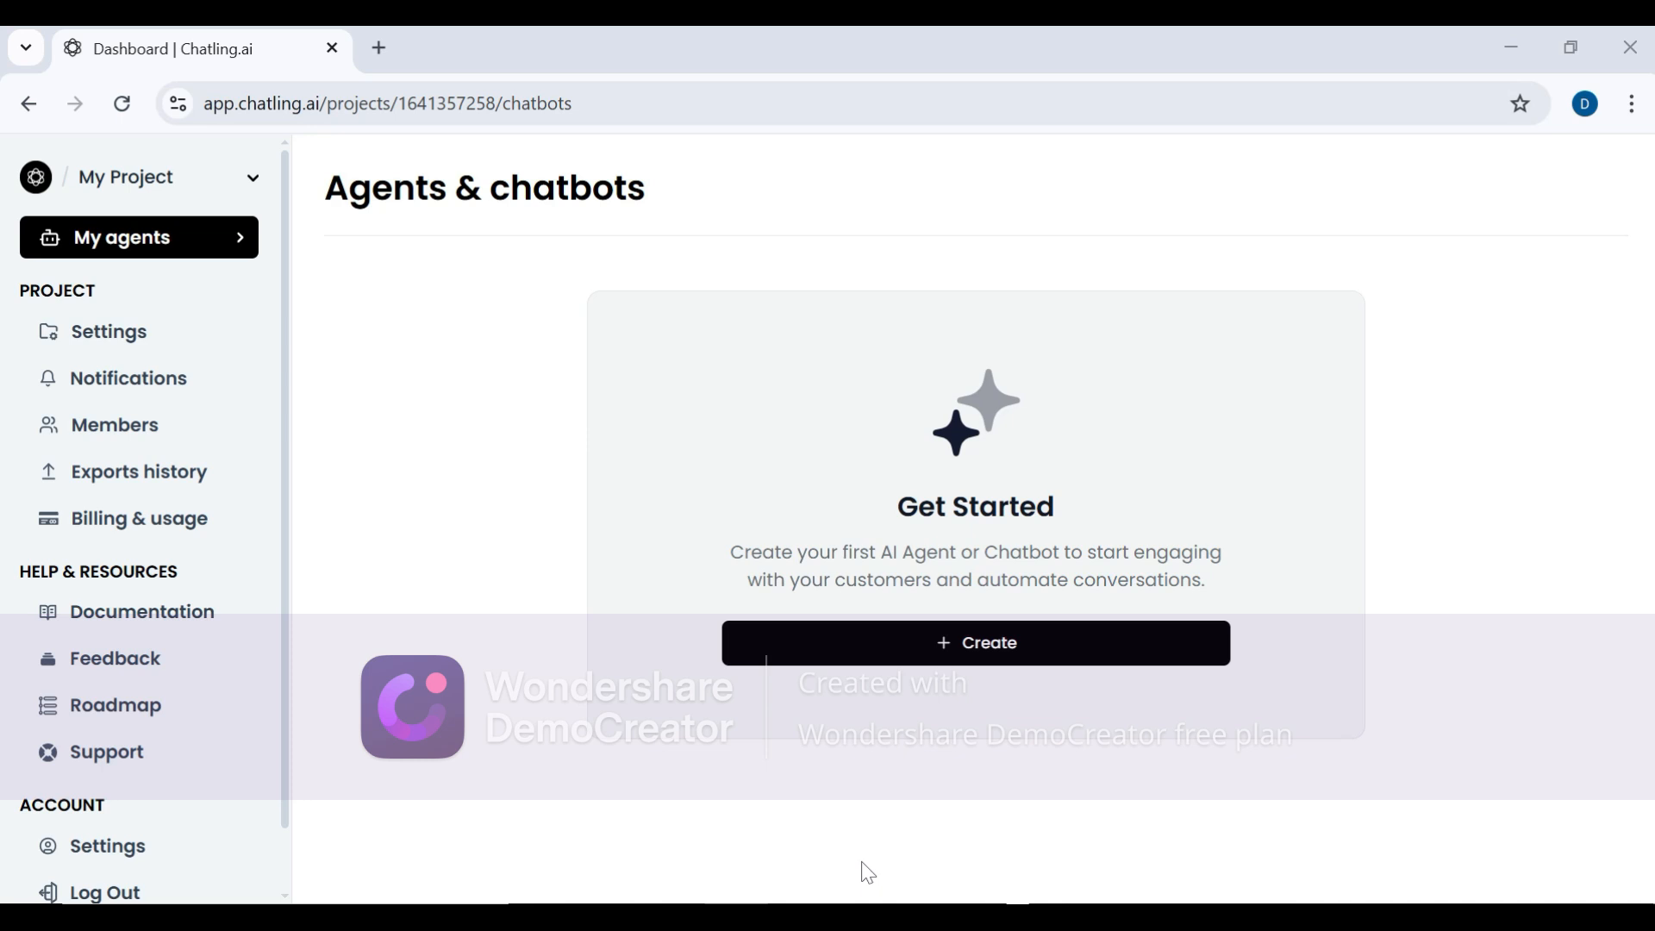
# - Create a new AI Chatbot for the Web platform from scratch and name it naukar
pyautogui.click(1124, 648)
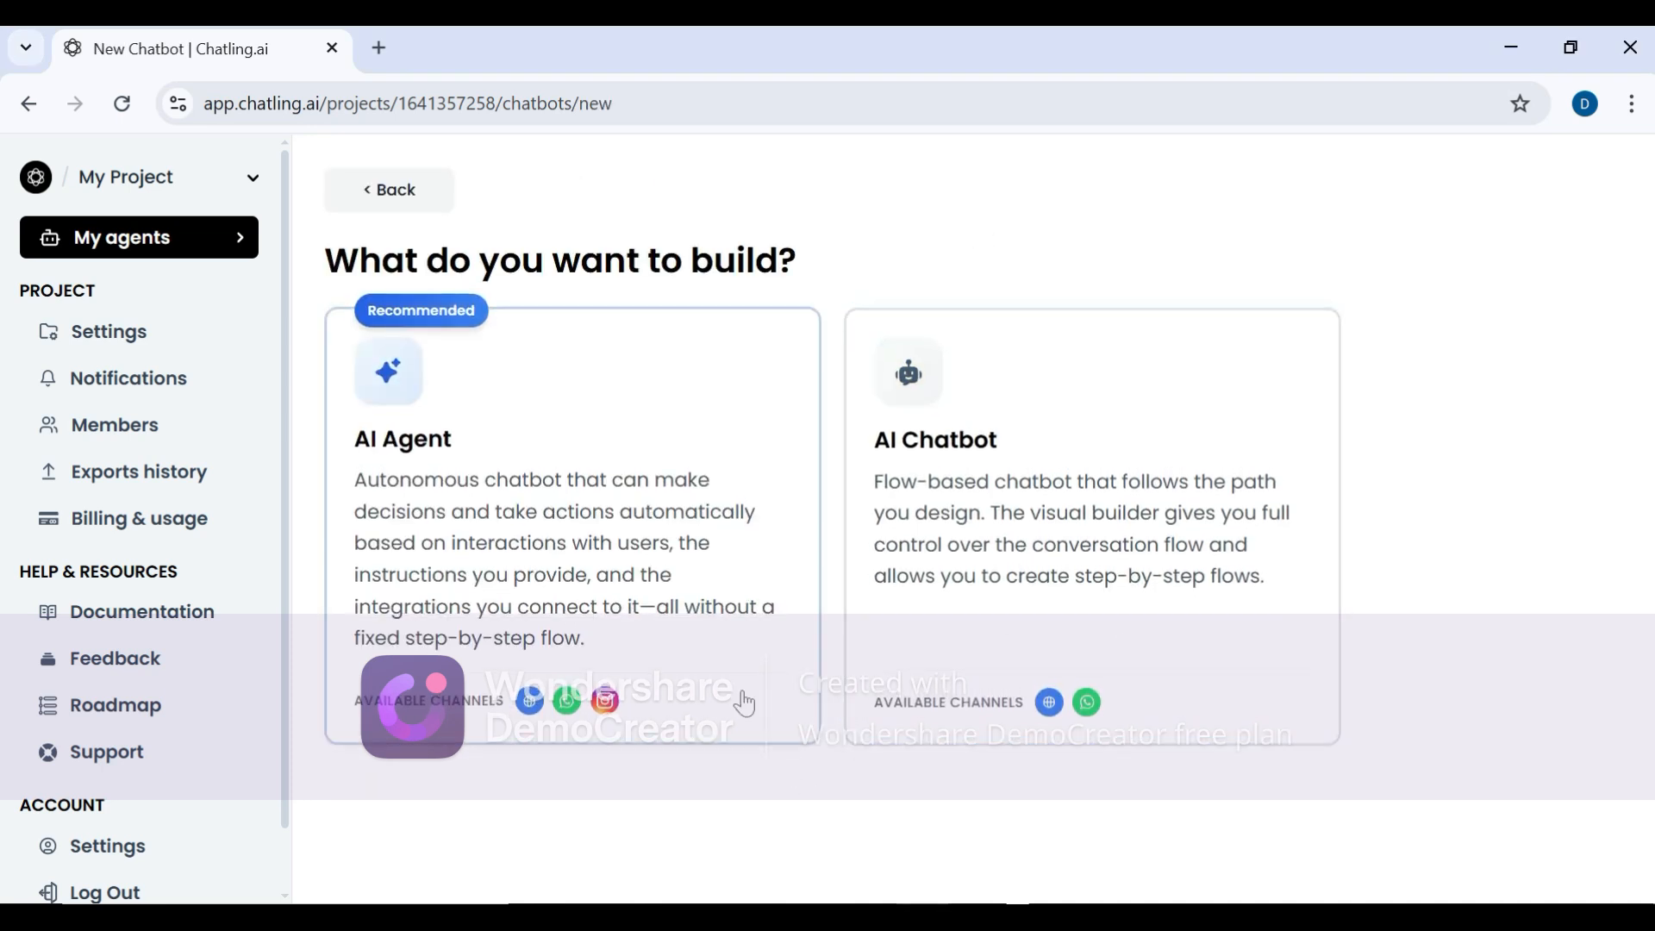
pyautogui.click(1031, 549)
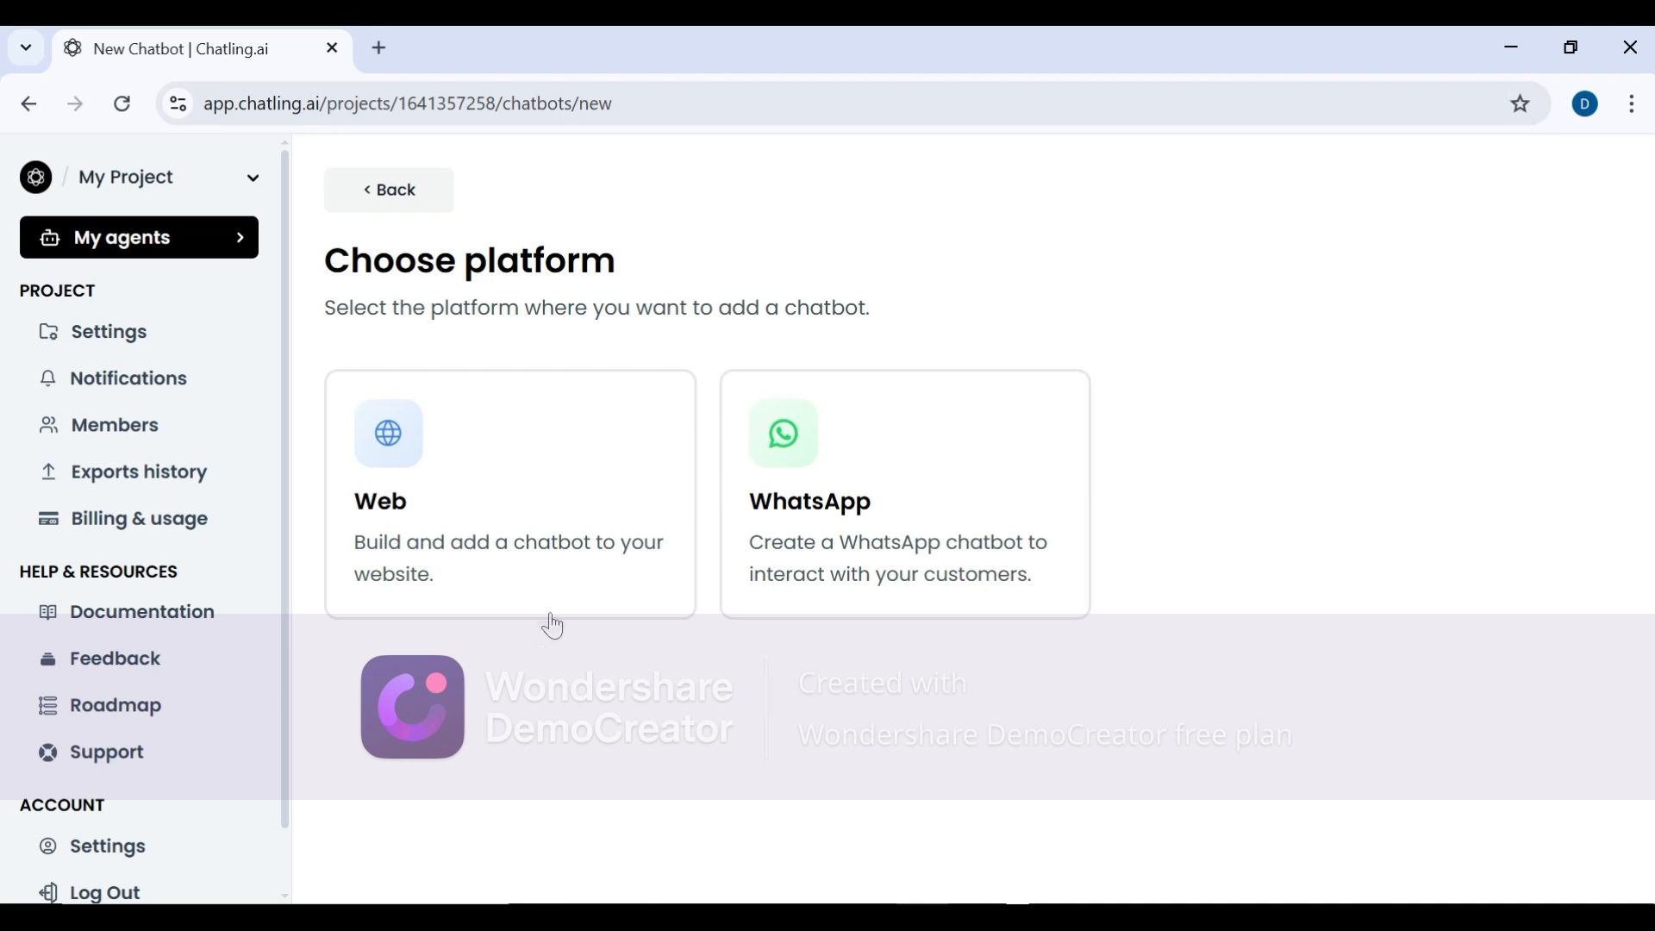
pyautogui.click(535, 556)
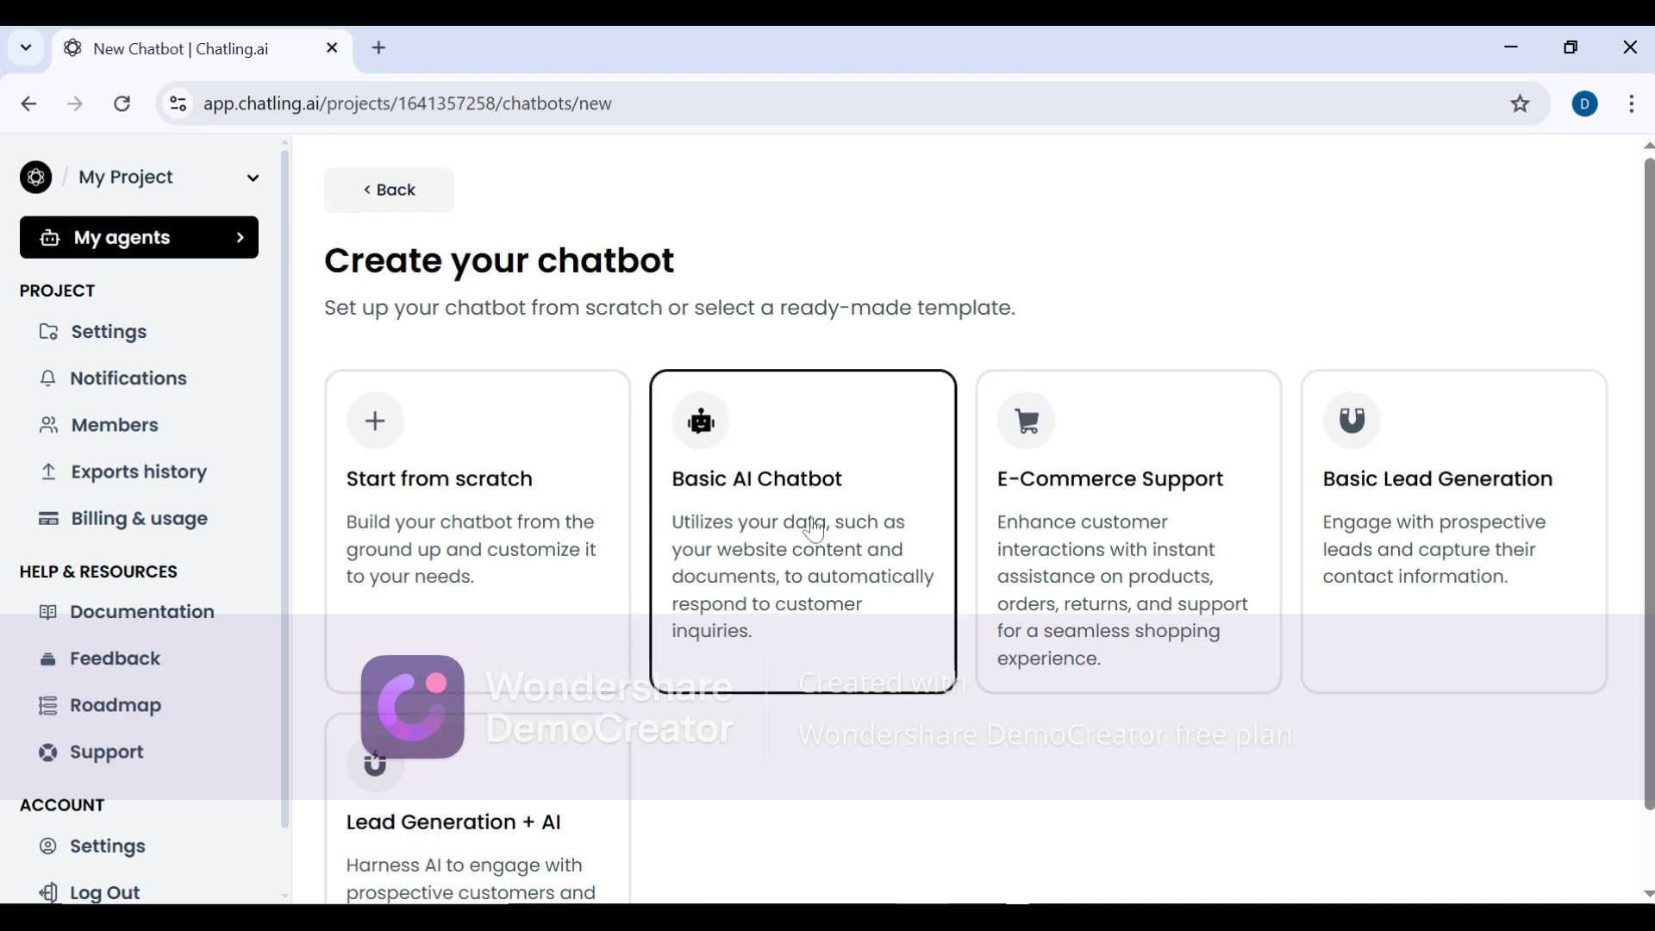
pyautogui.click(411, 504)
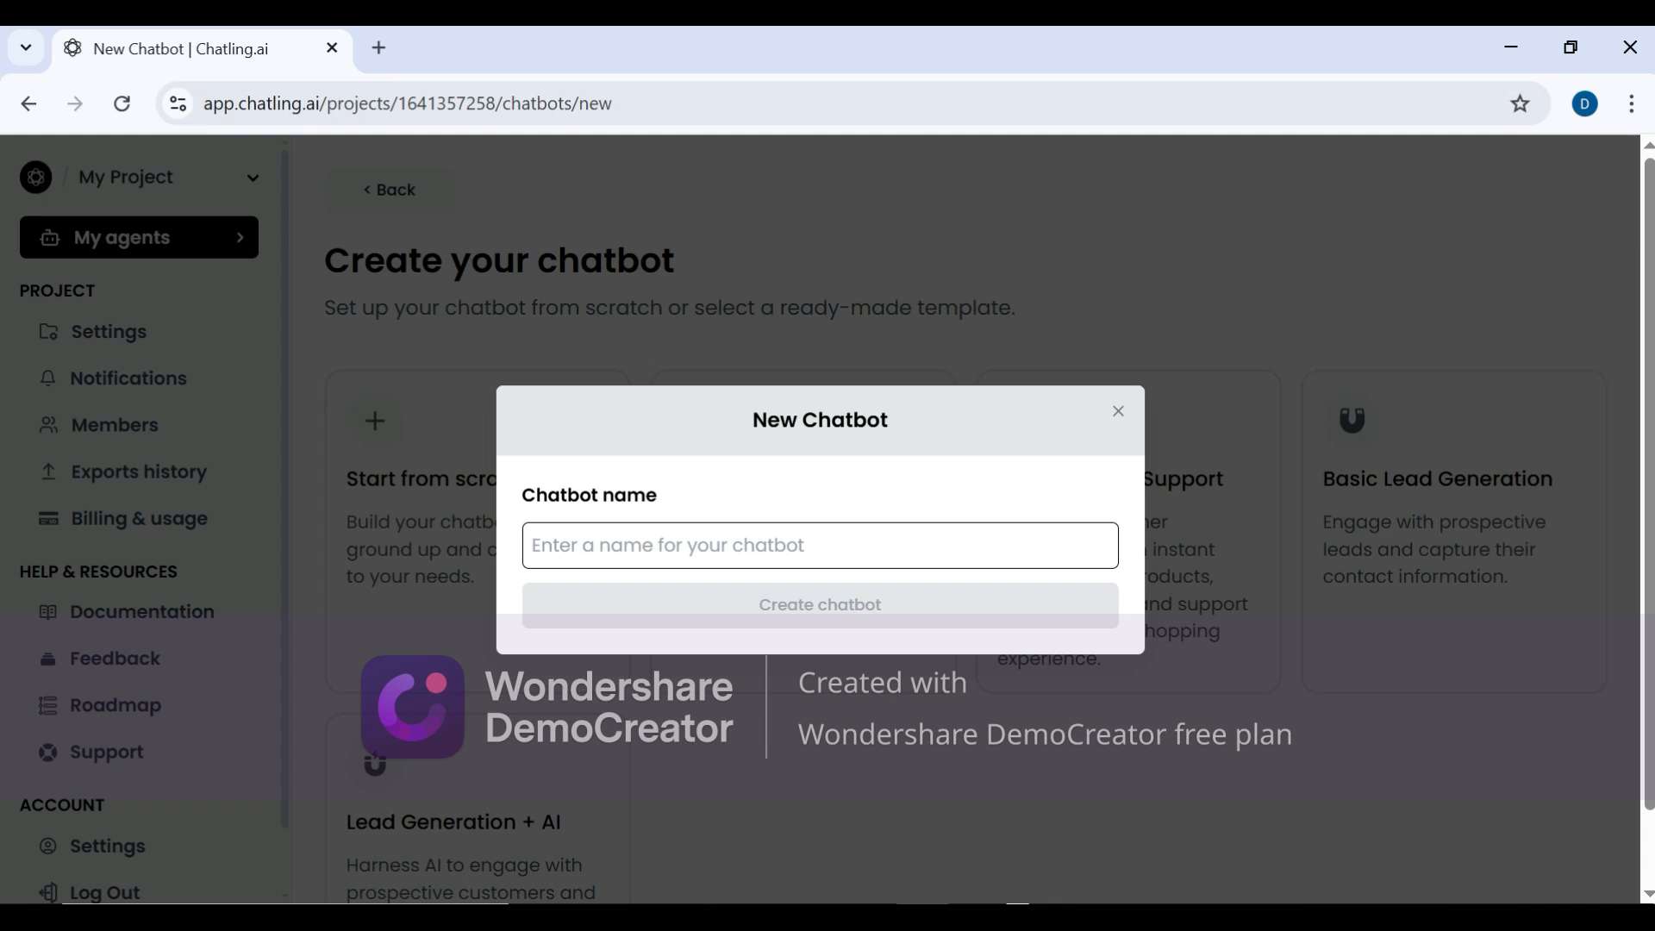
pyautogui.write('nauka')
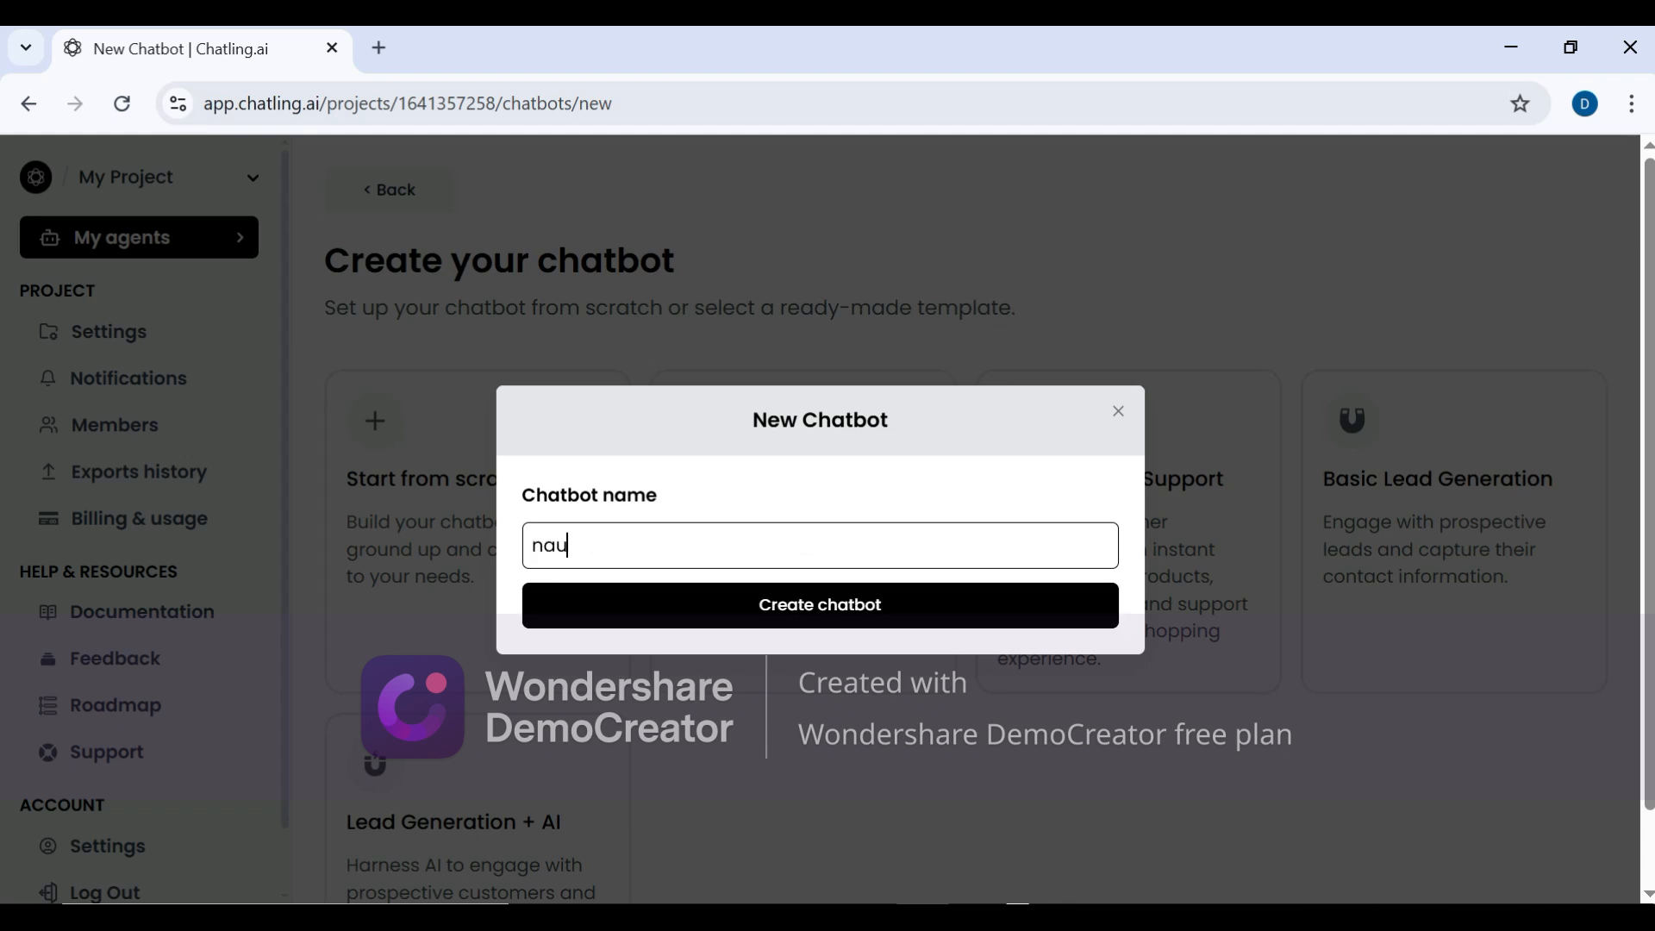
pyautogui.write('r')
pyautogui.press('Return')
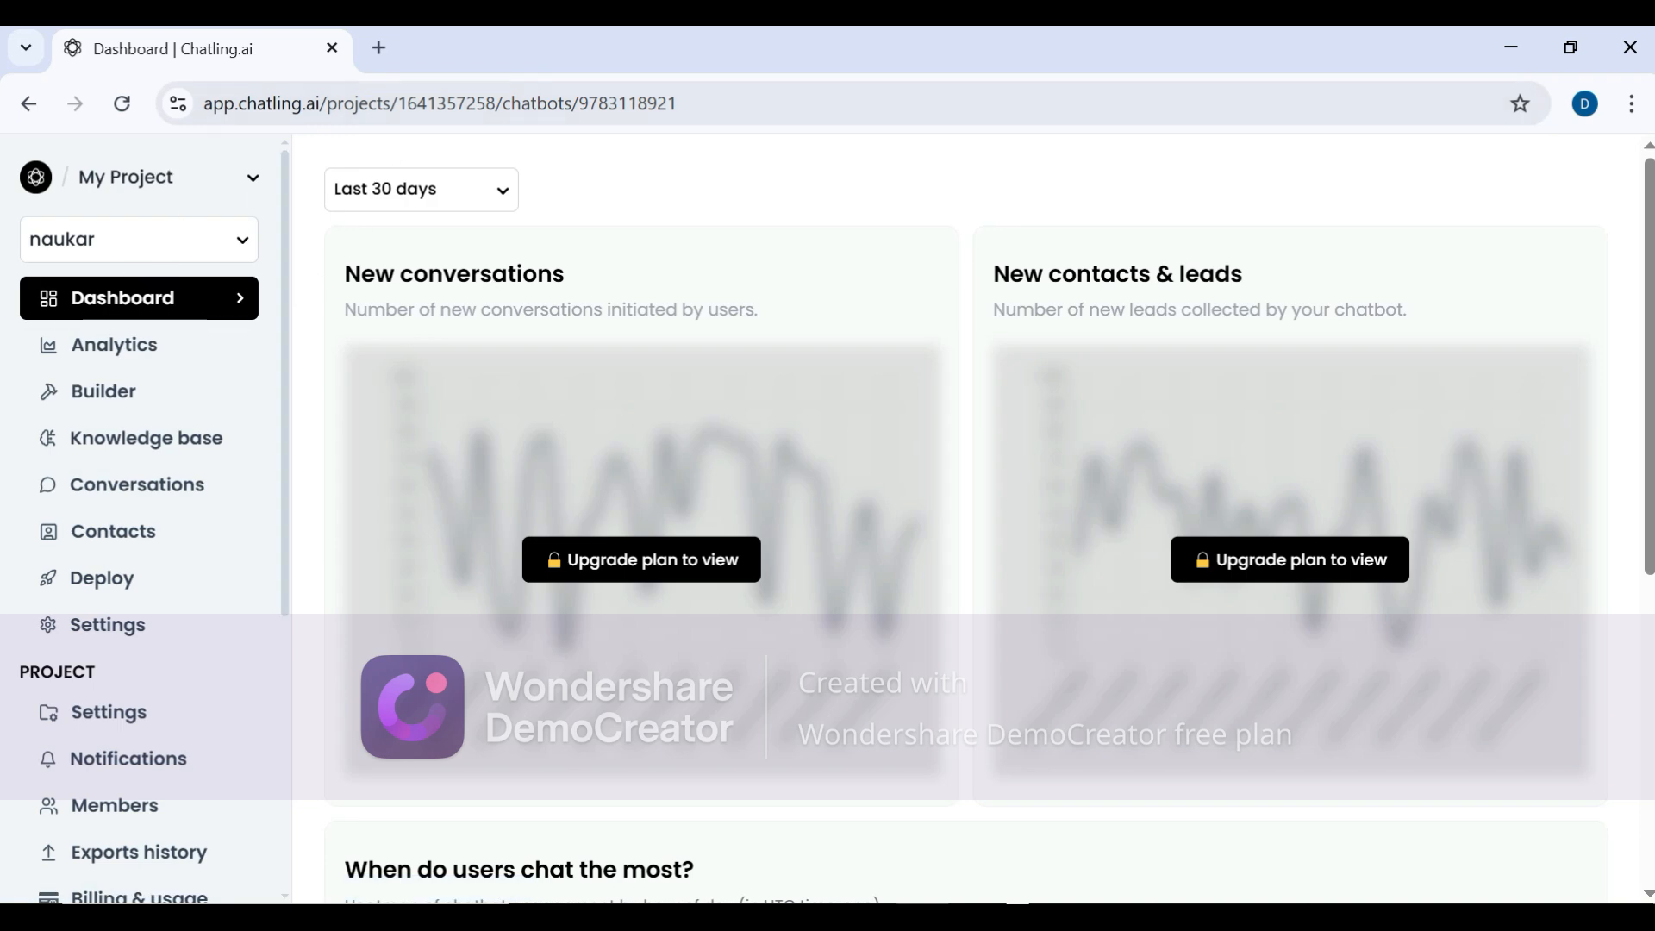
# - Look over the new chatbot's dashboard, open its Builder and dismiss the video tutorial
pyautogui.scroll(-6, 572, 310)
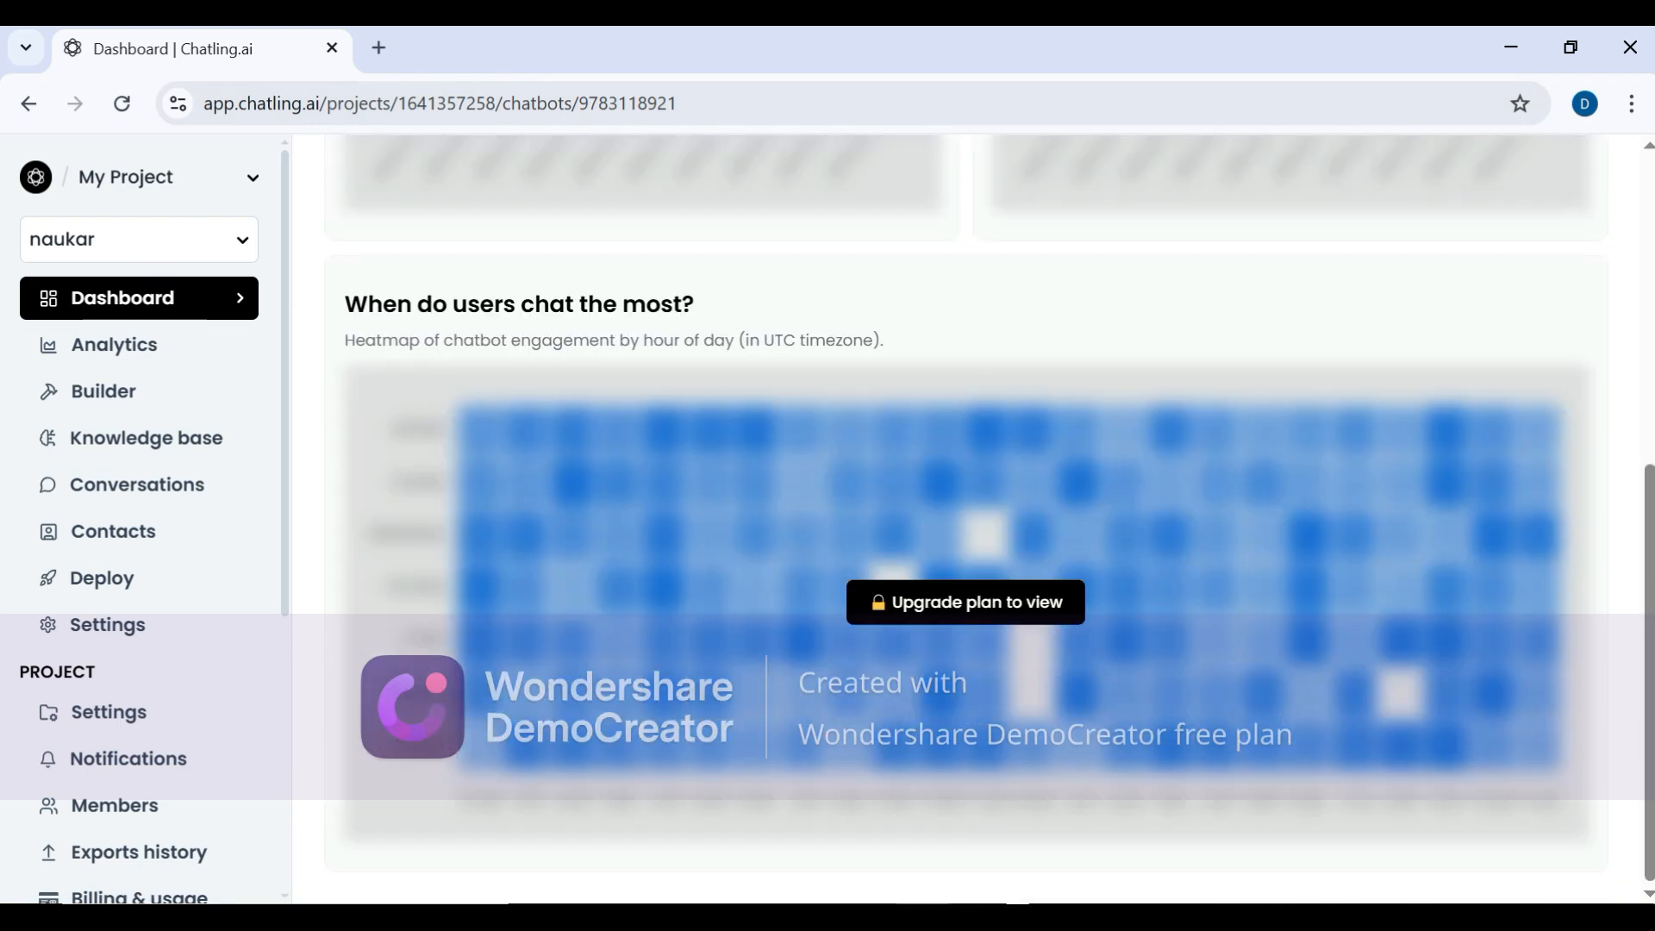
pyautogui.scroll(6, 569, 310)
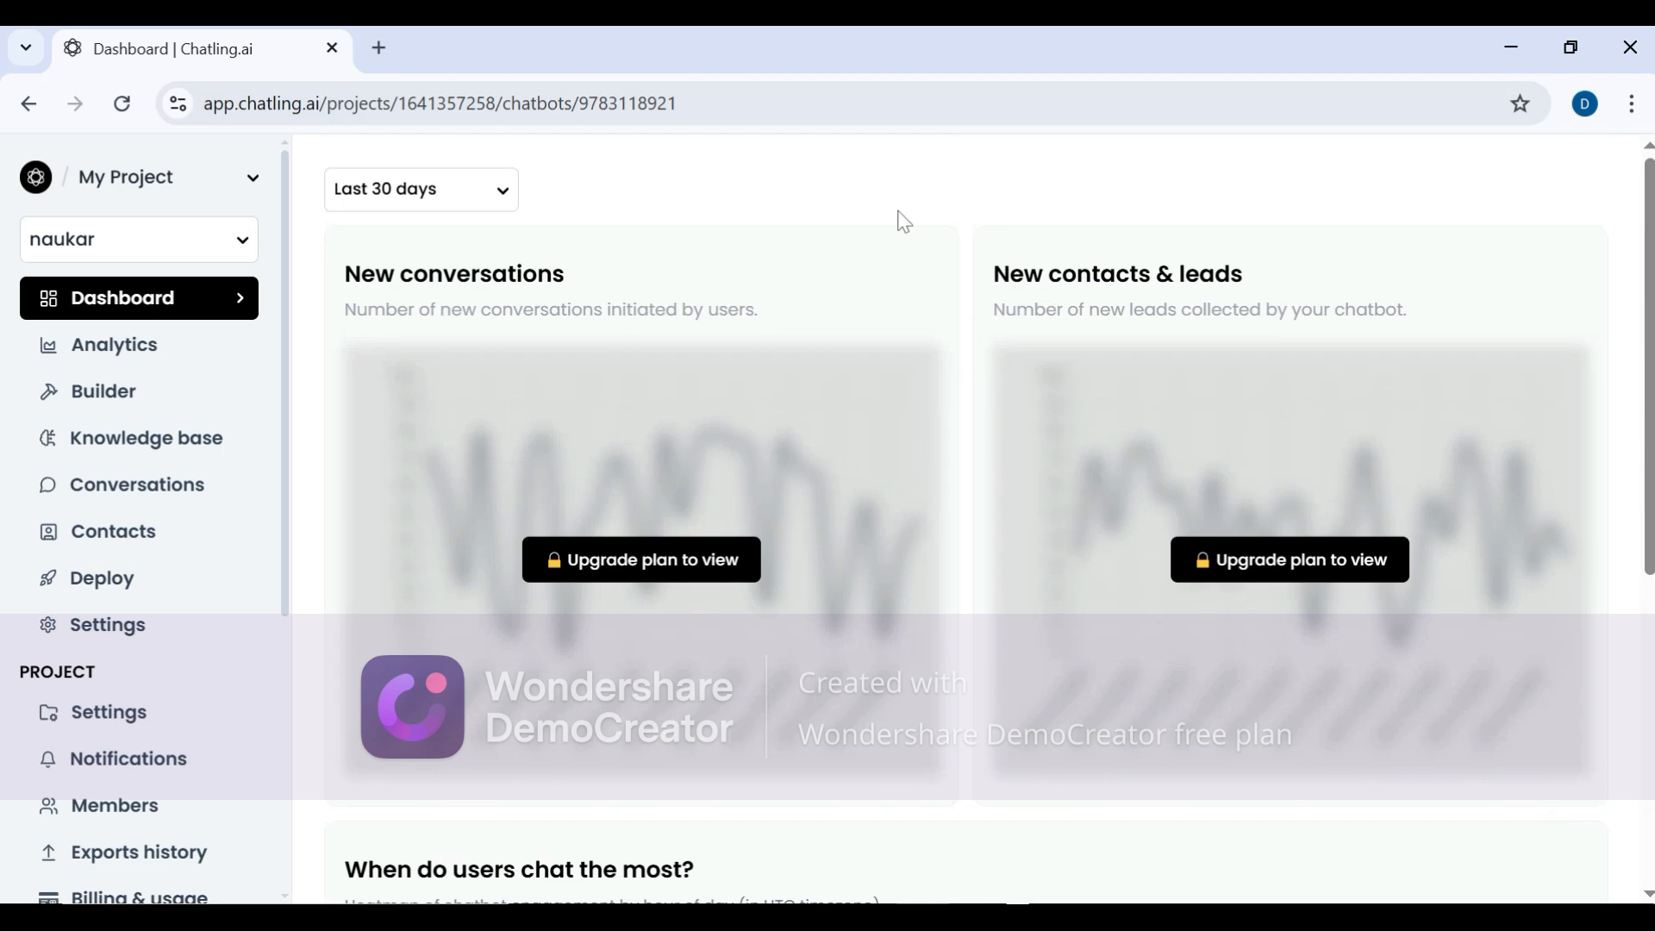
pyautogui.click(191, 397)
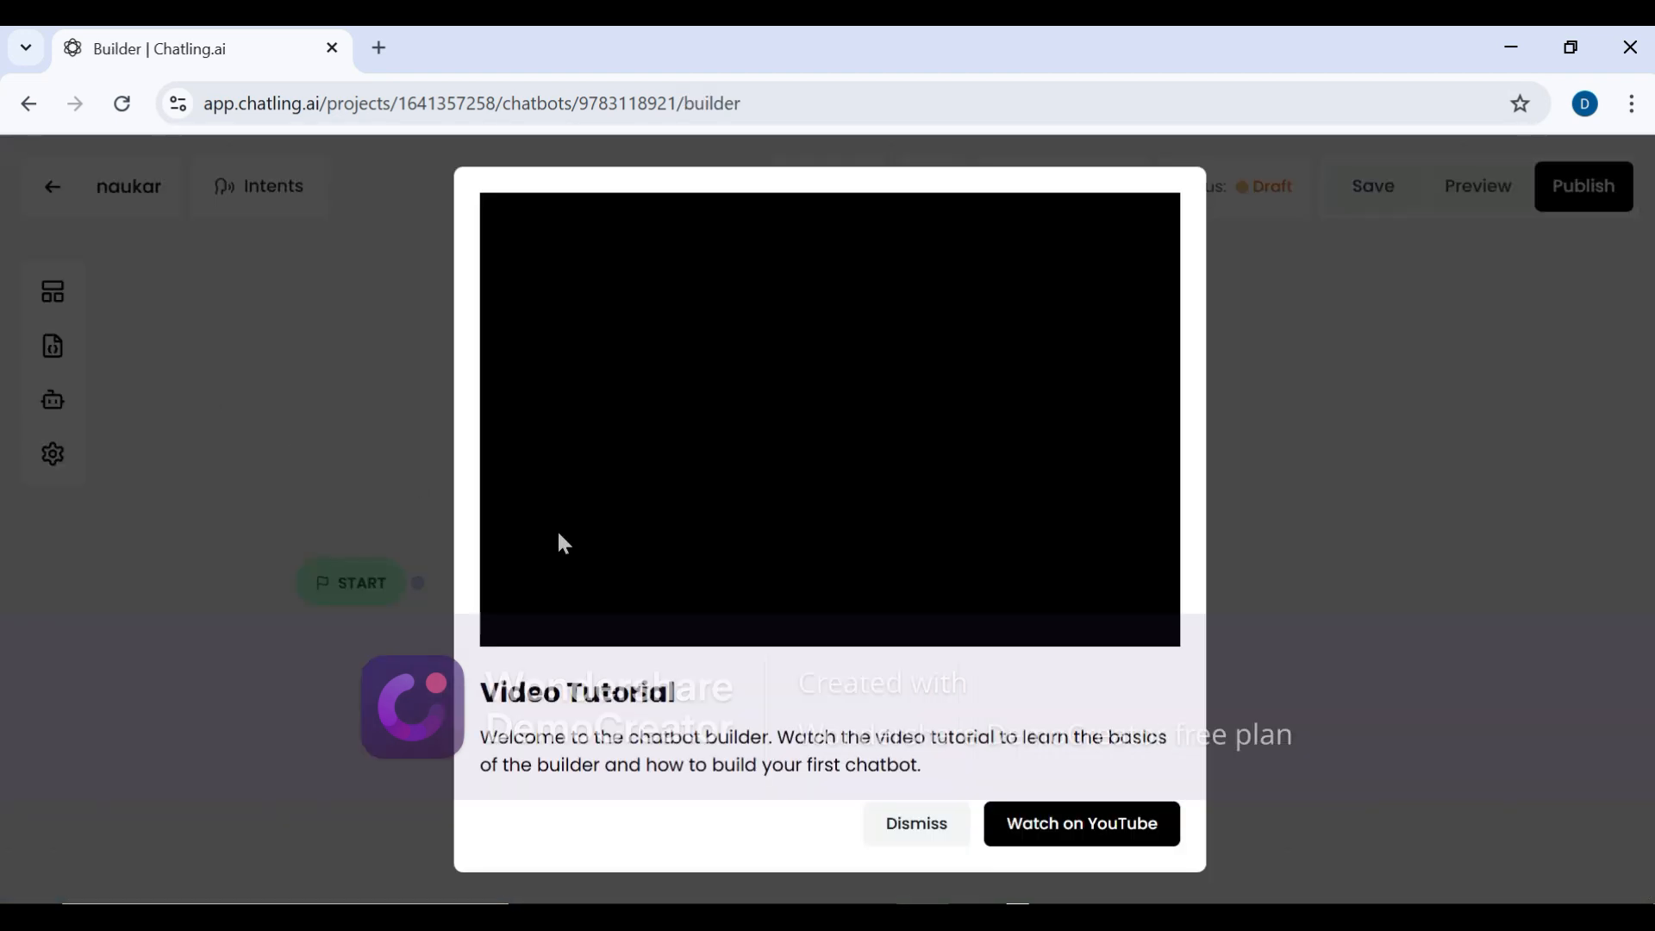
pyautogui.click(900, 829)
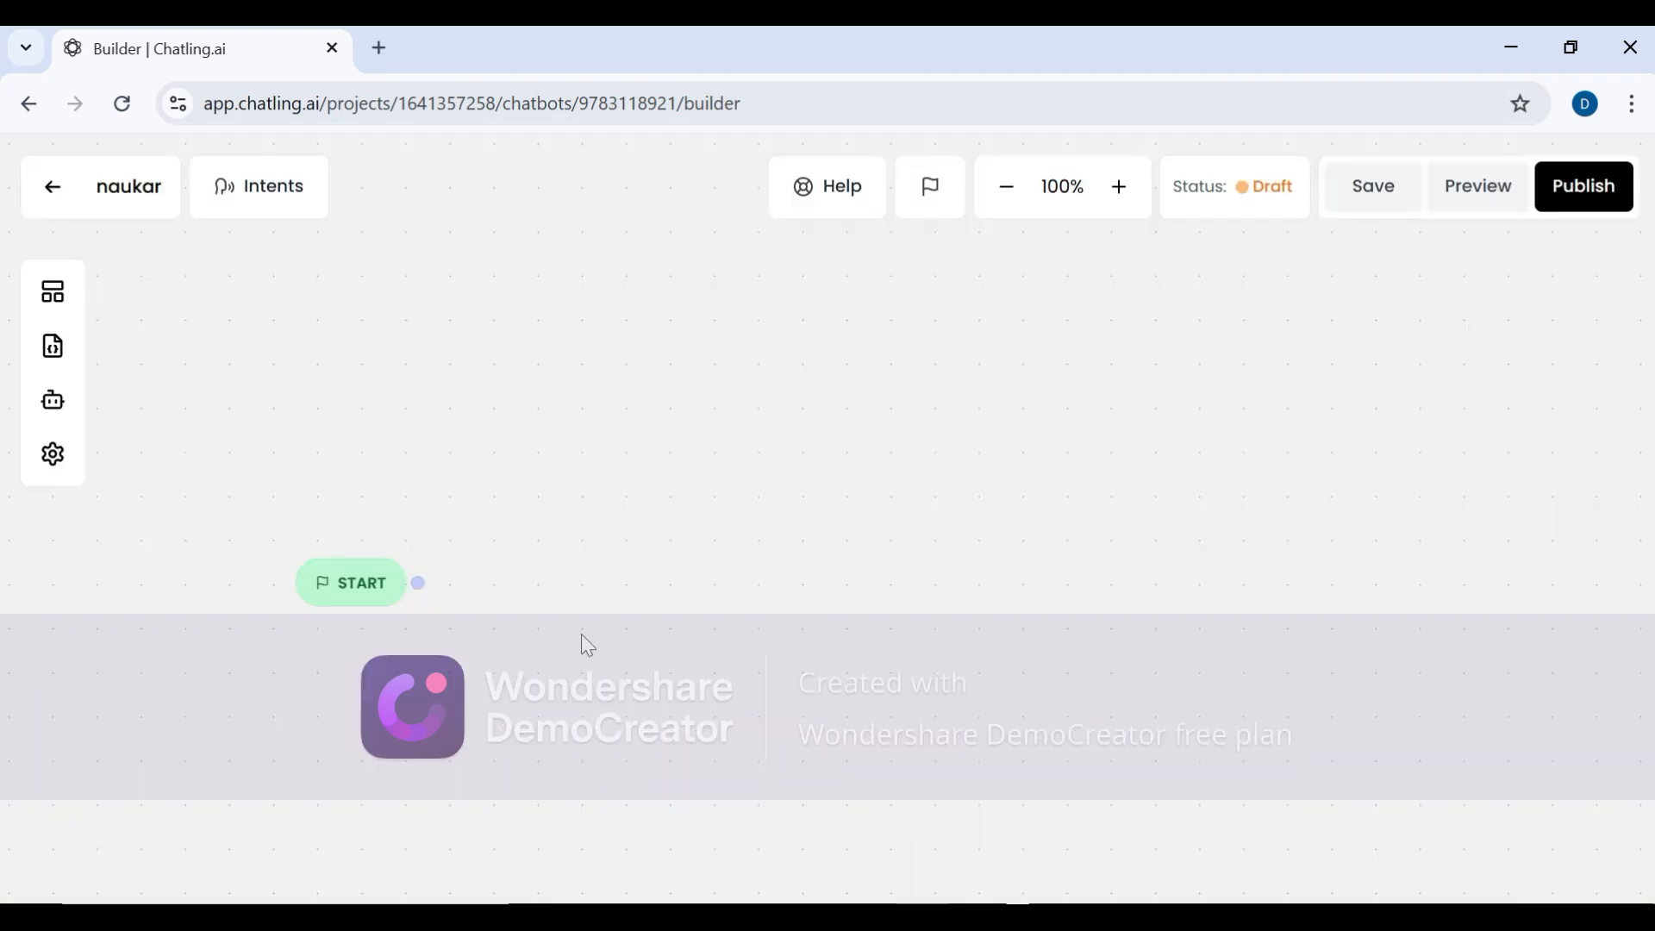
# - Examine the builder's blocks, variables, AI configuration, settings, canvas zoom and chatbot preview
pyautogui.click(53, 293)
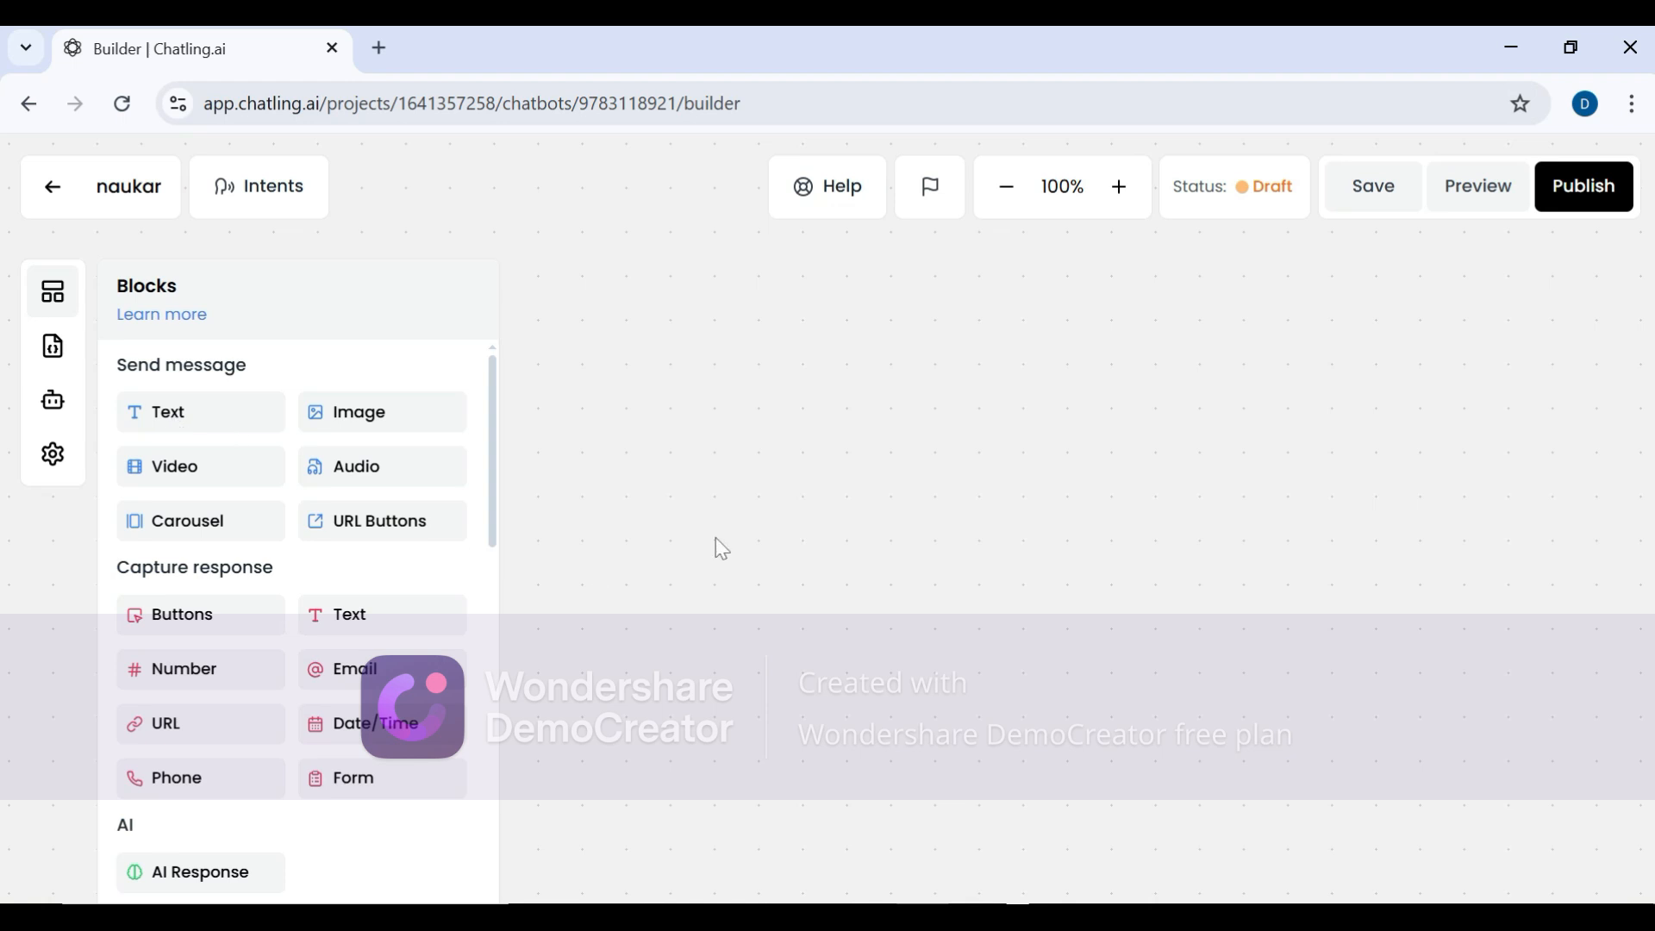
pyautogui.click(54, 351)
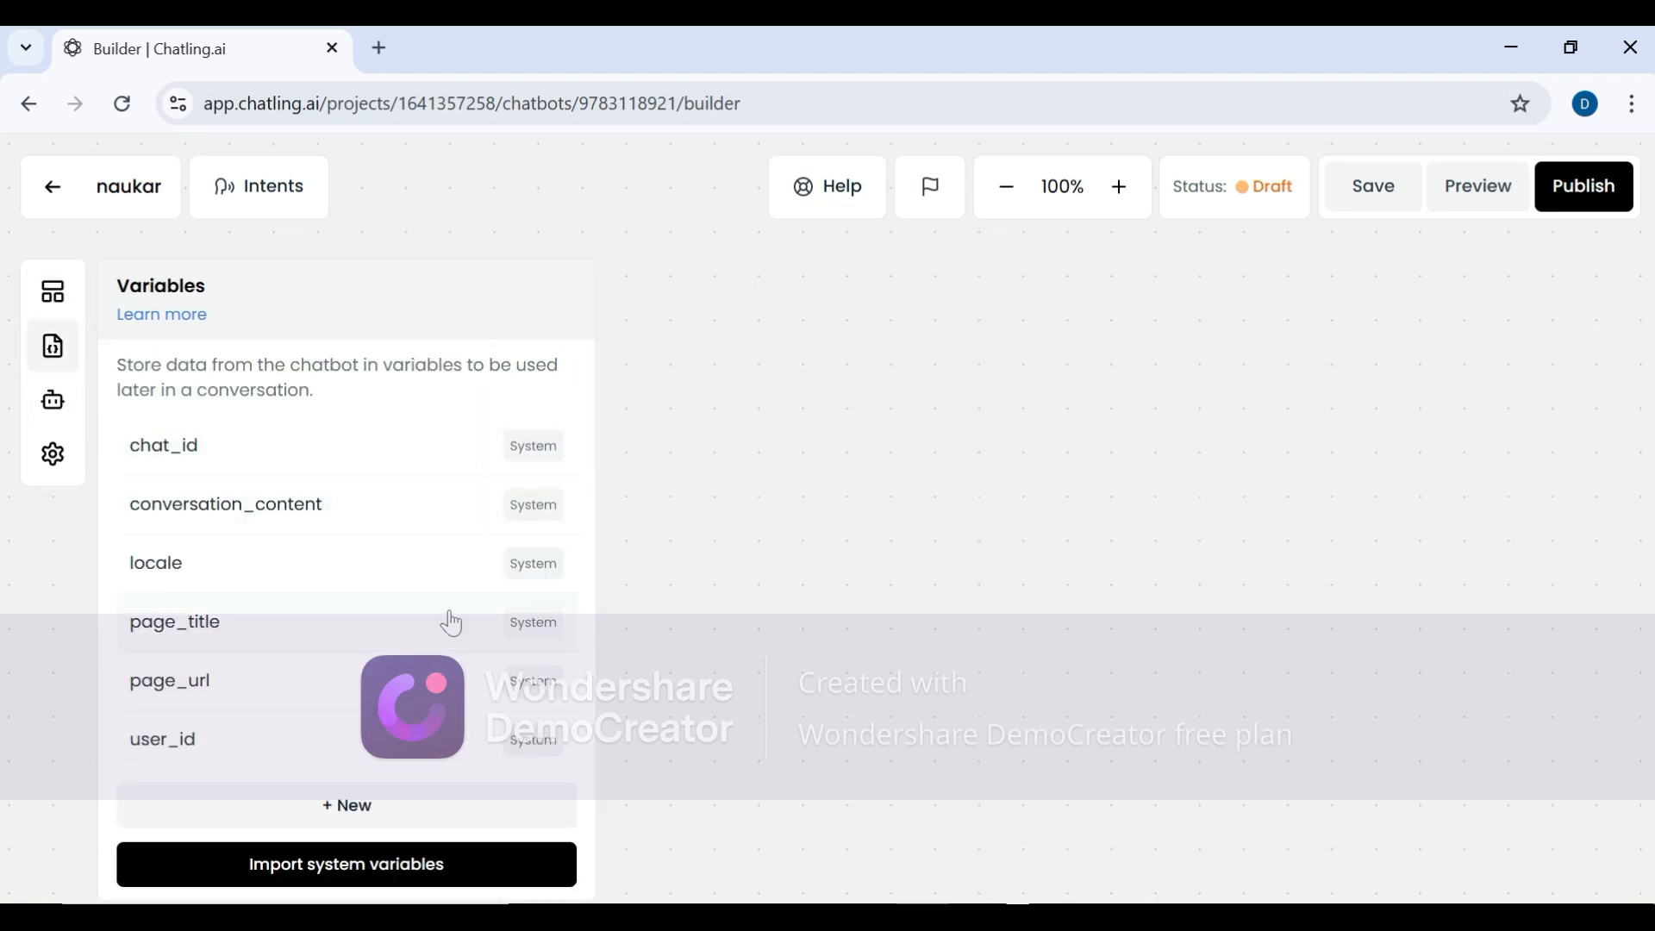
pyautogui.click(57, 405)
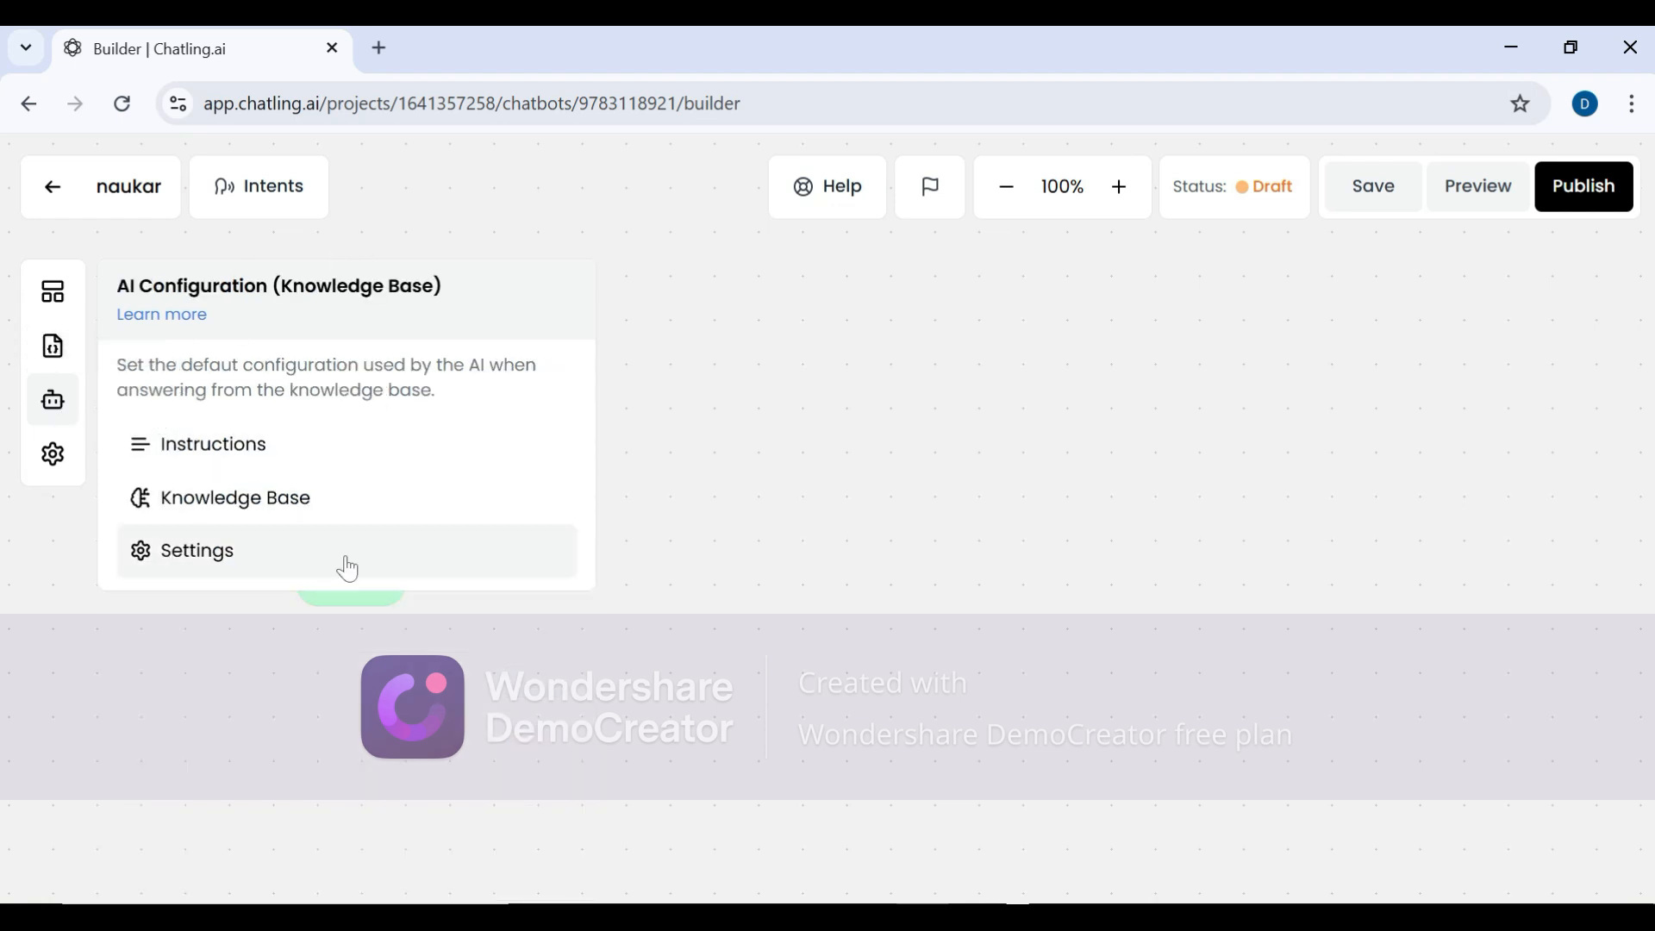
pyautogui.click(54, 454)
pyautogui.click(278, 609)
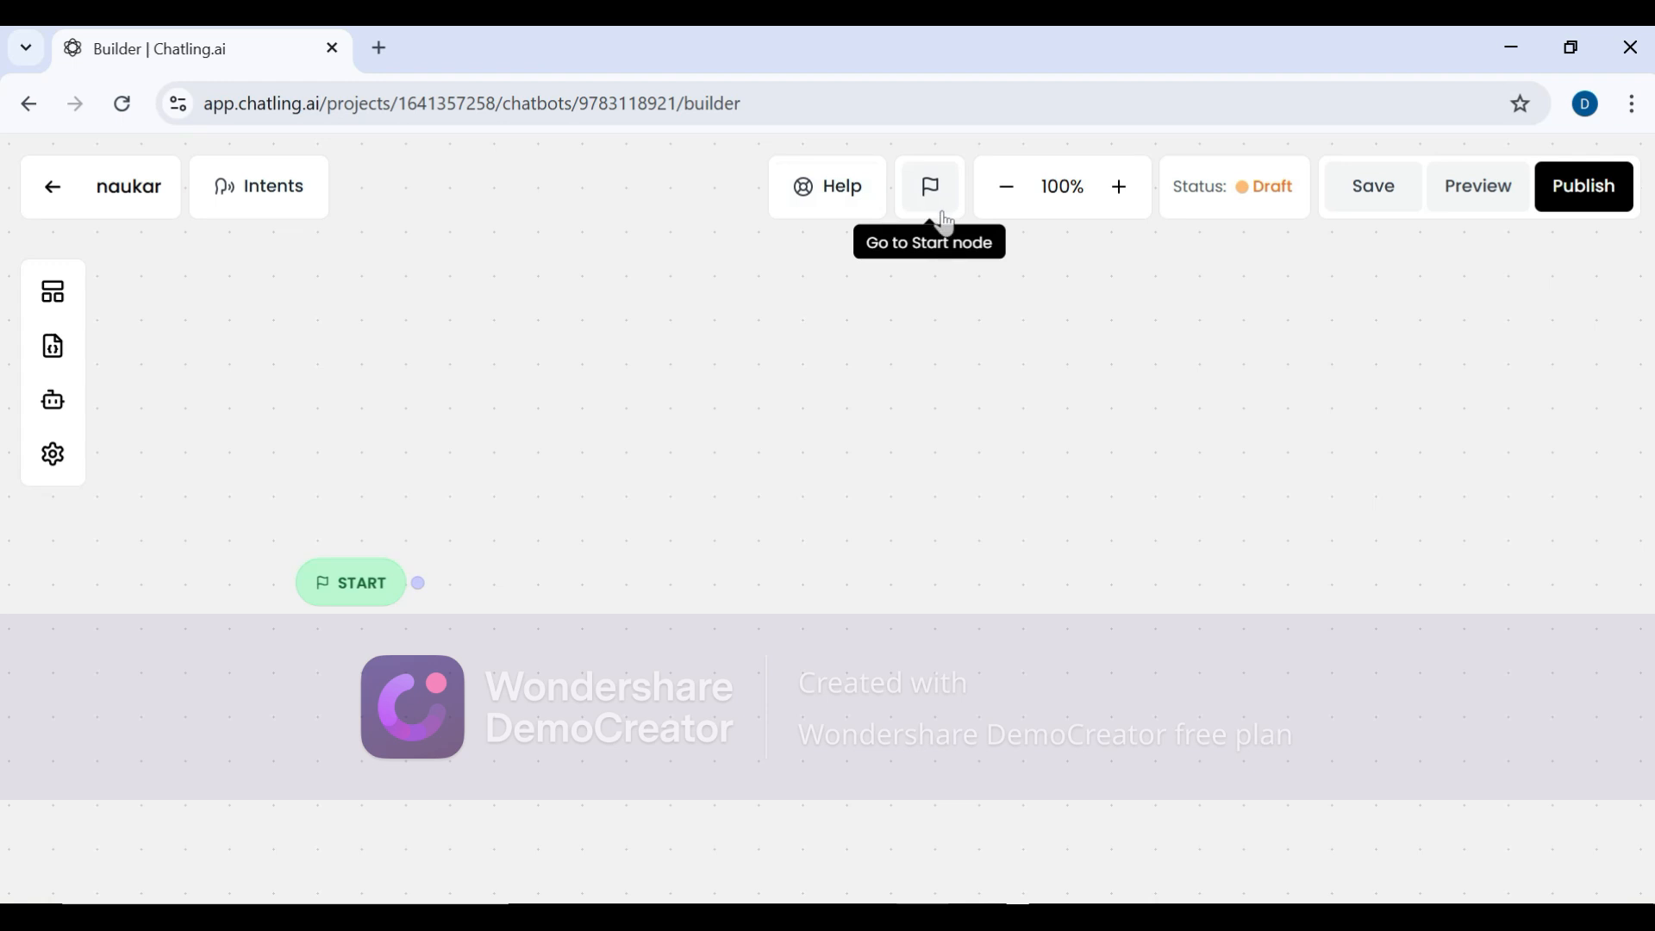
pyautogui.click(1009, 204)
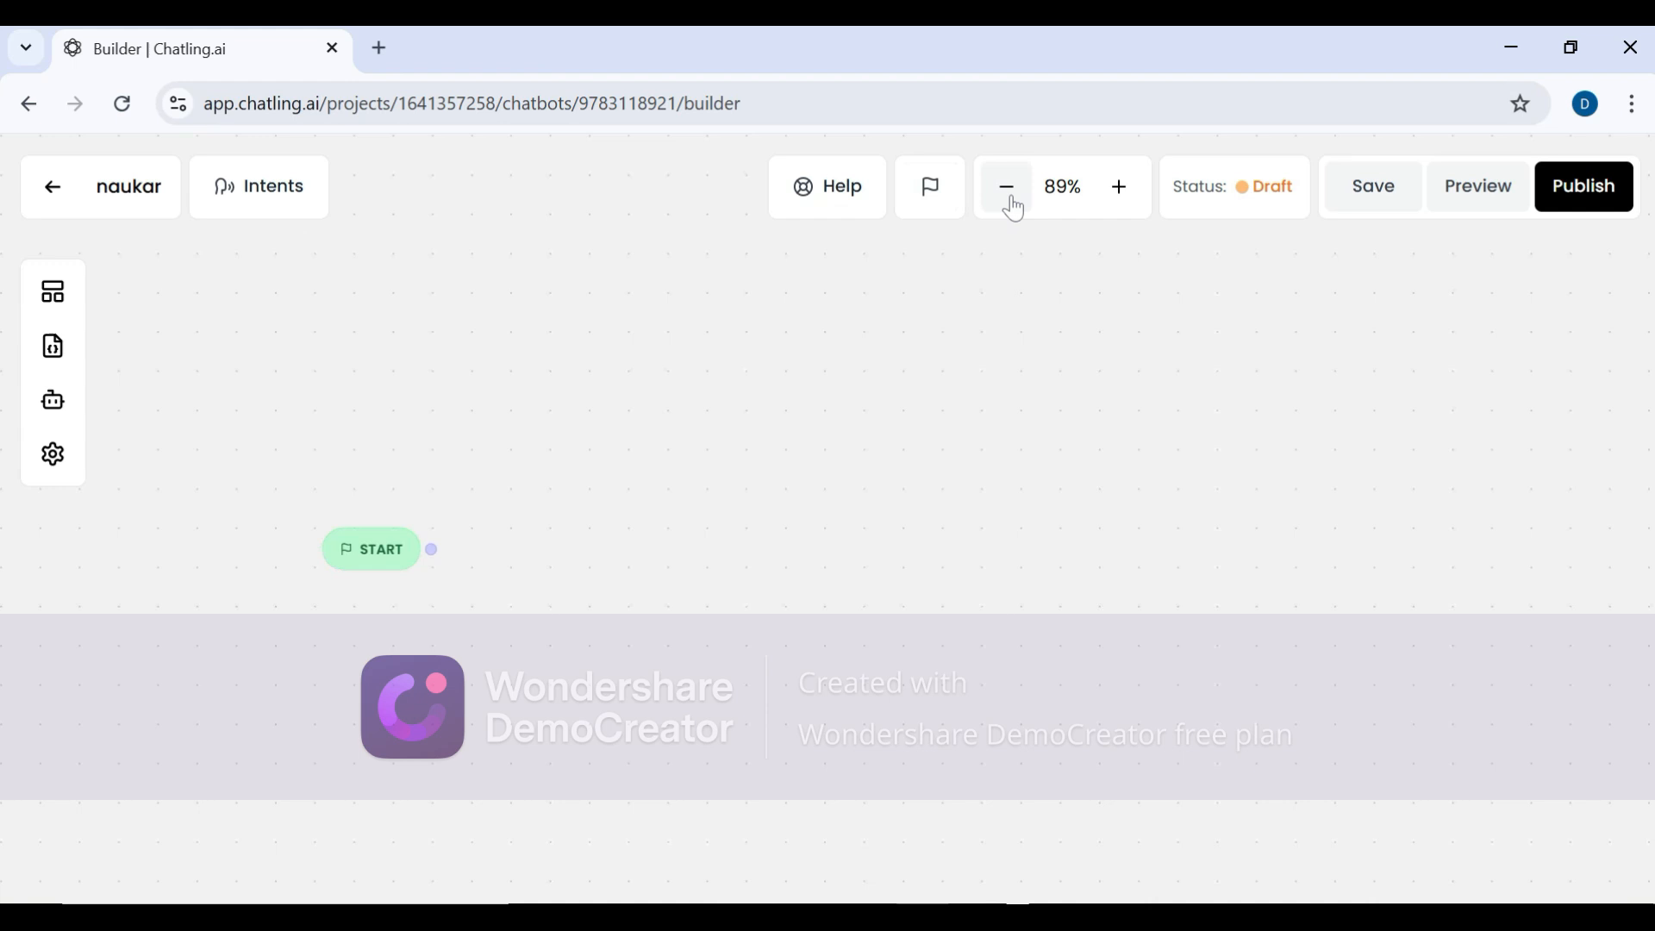
pyautogui.click(1112, 205)
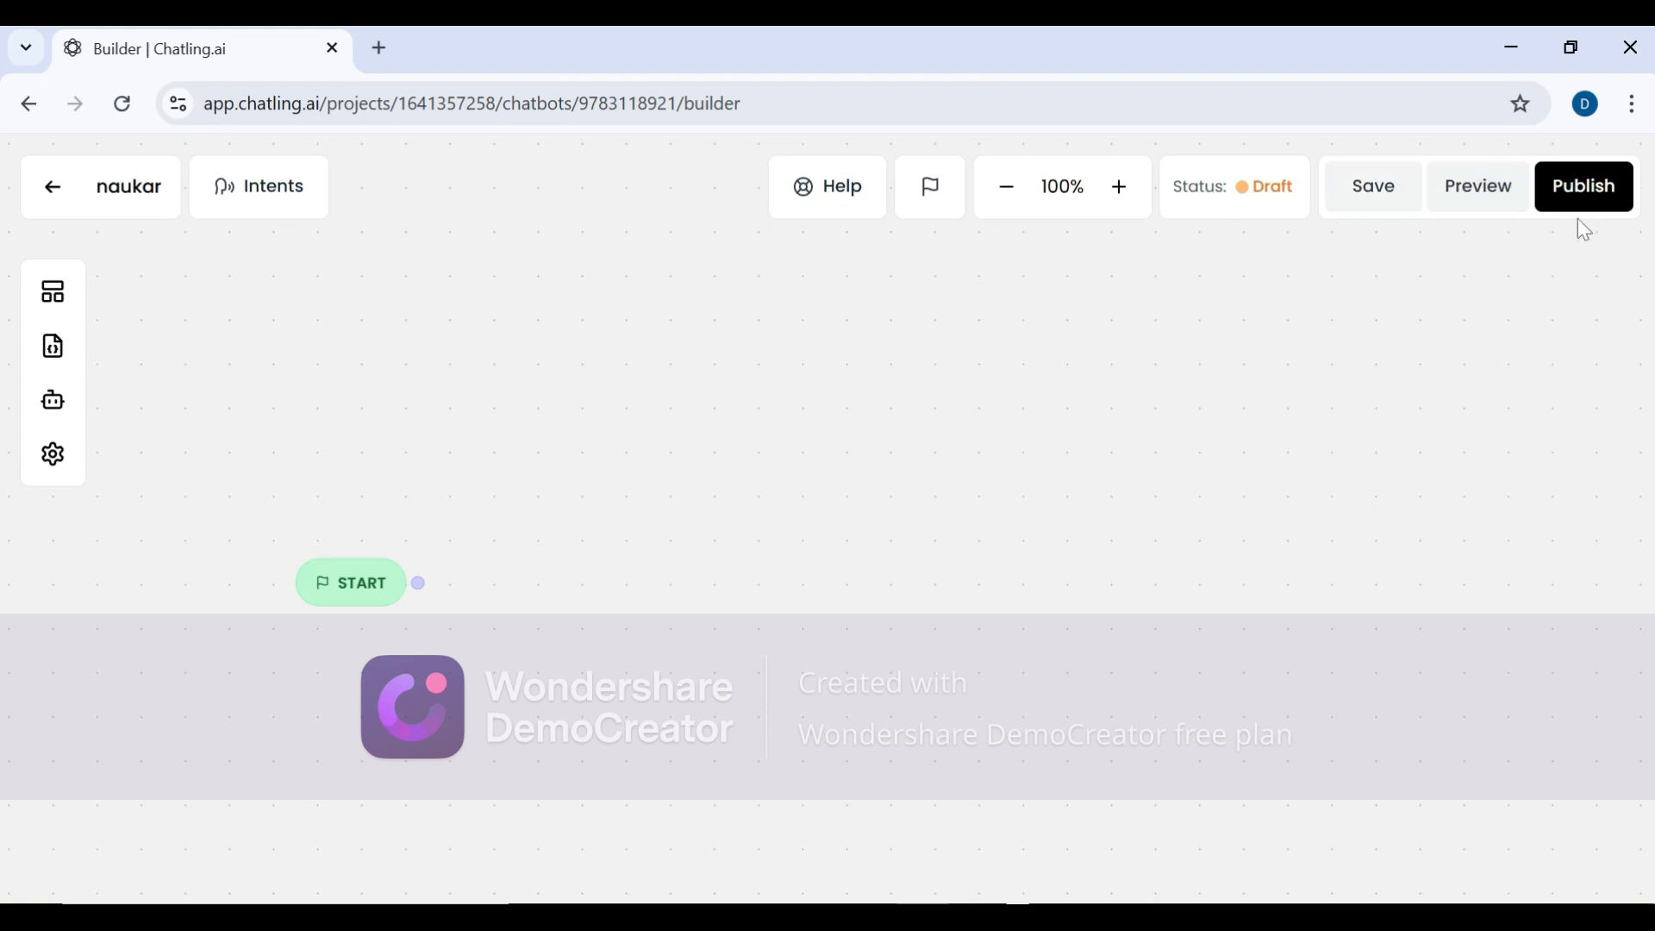
pyautogui.click(1476, 200)
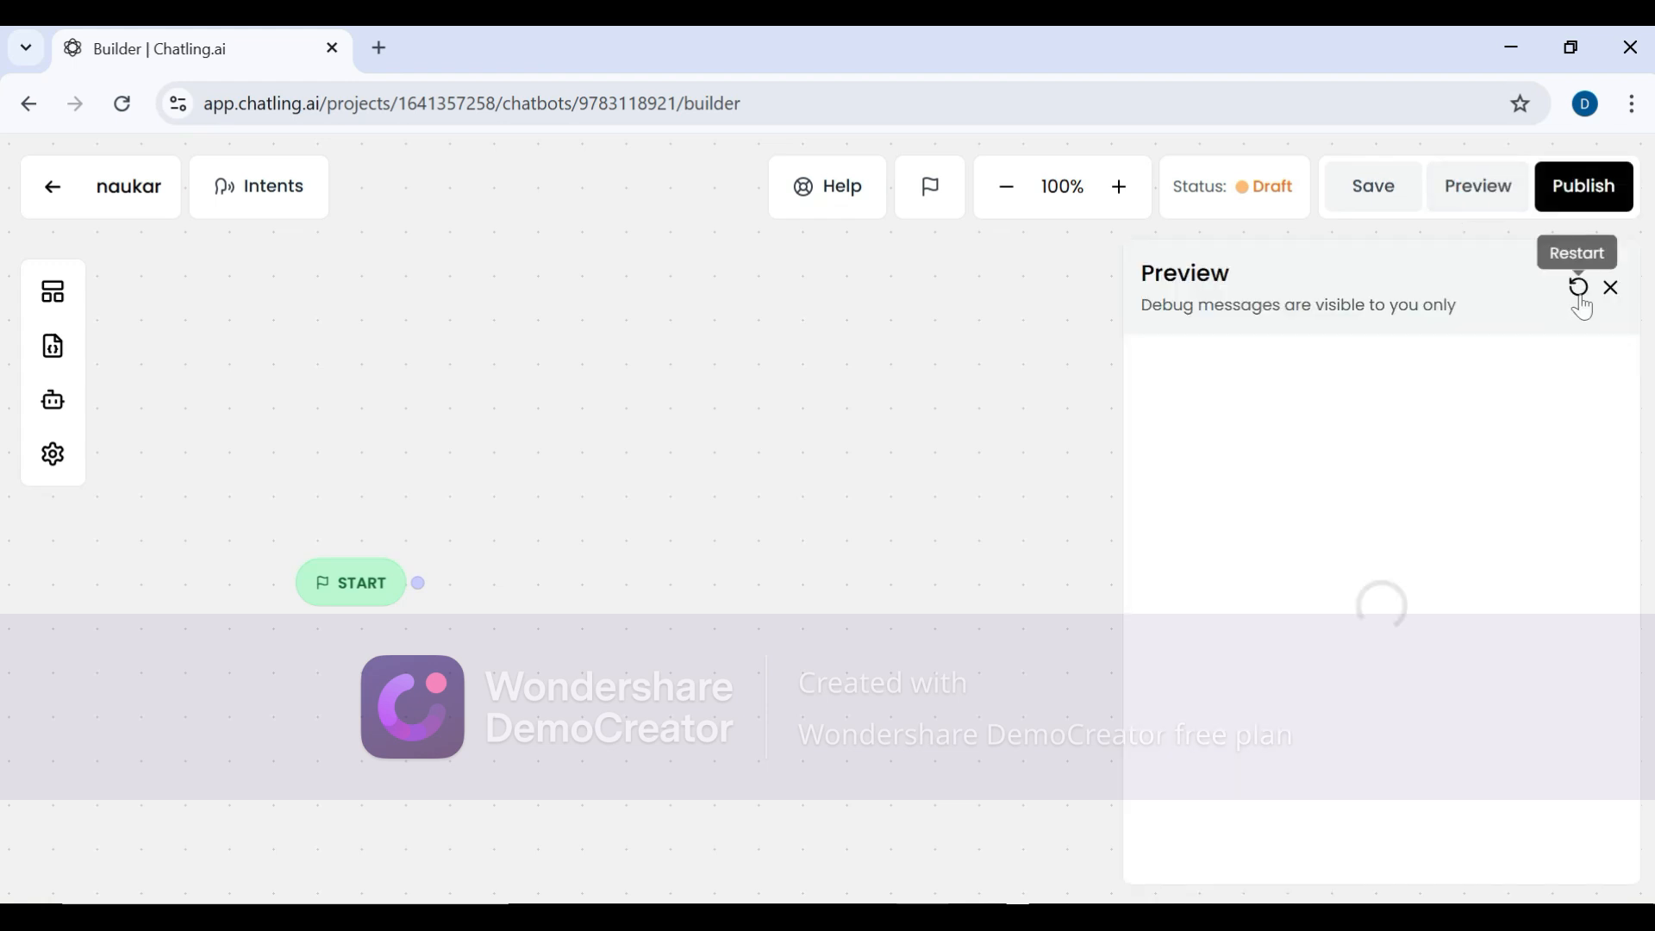
pyautogui.click(1611, 290)
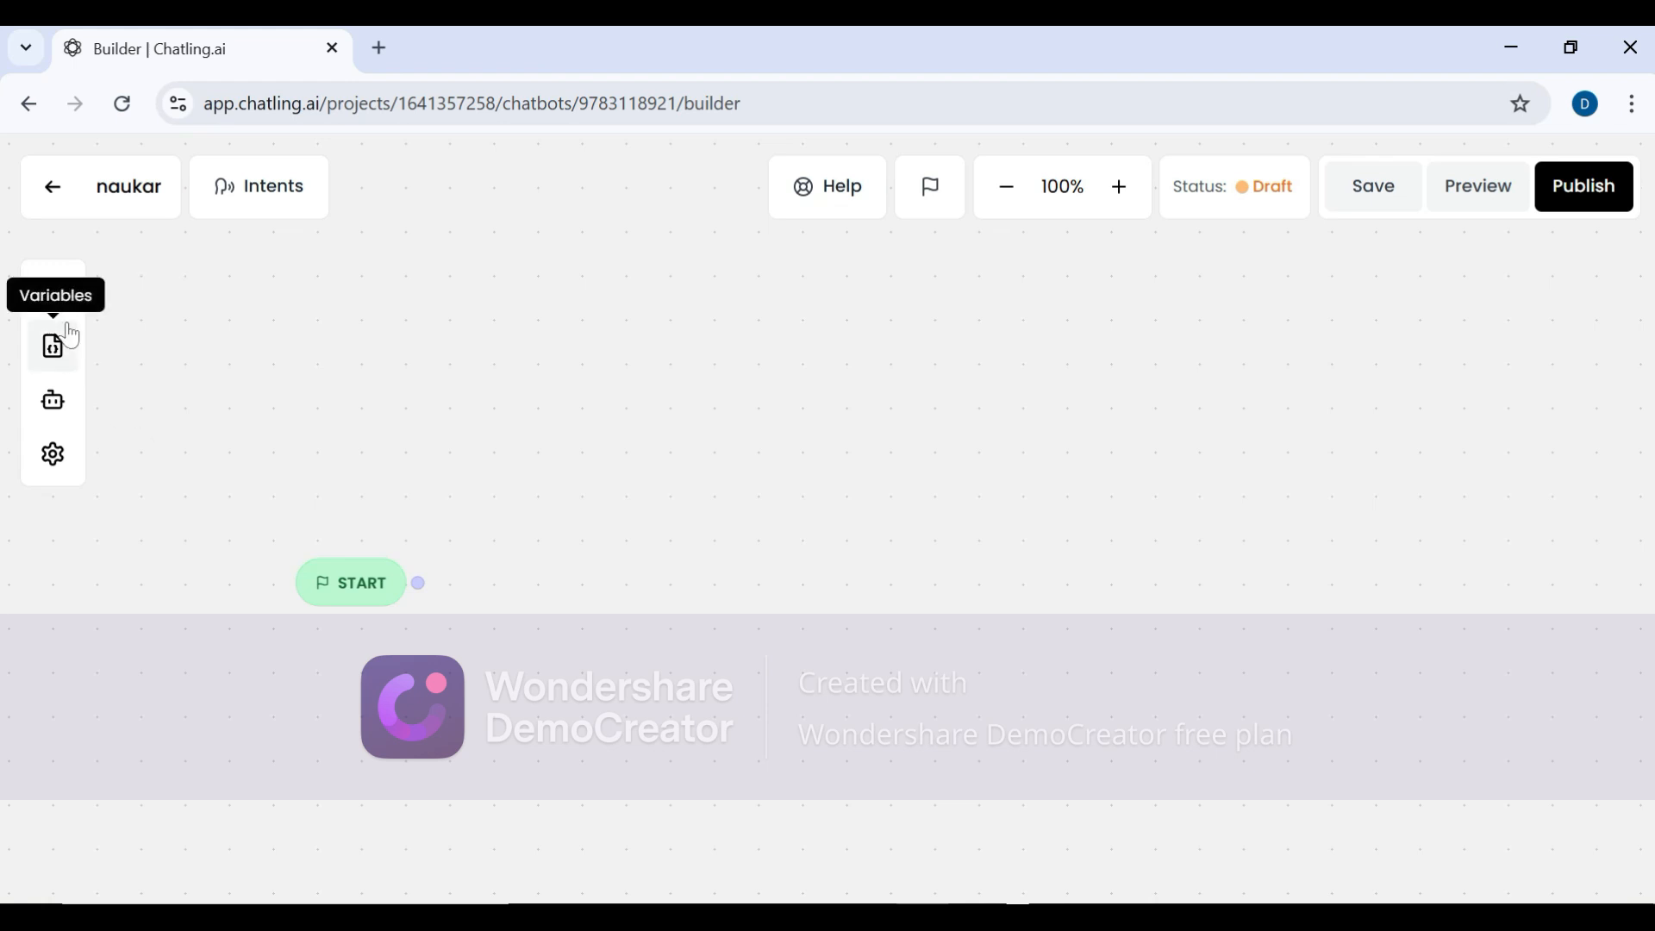
# - Add four separate groups to the canvas, alternating a Send message Text block and a Capture response Text block twice
pyautogui.click(54, 293)
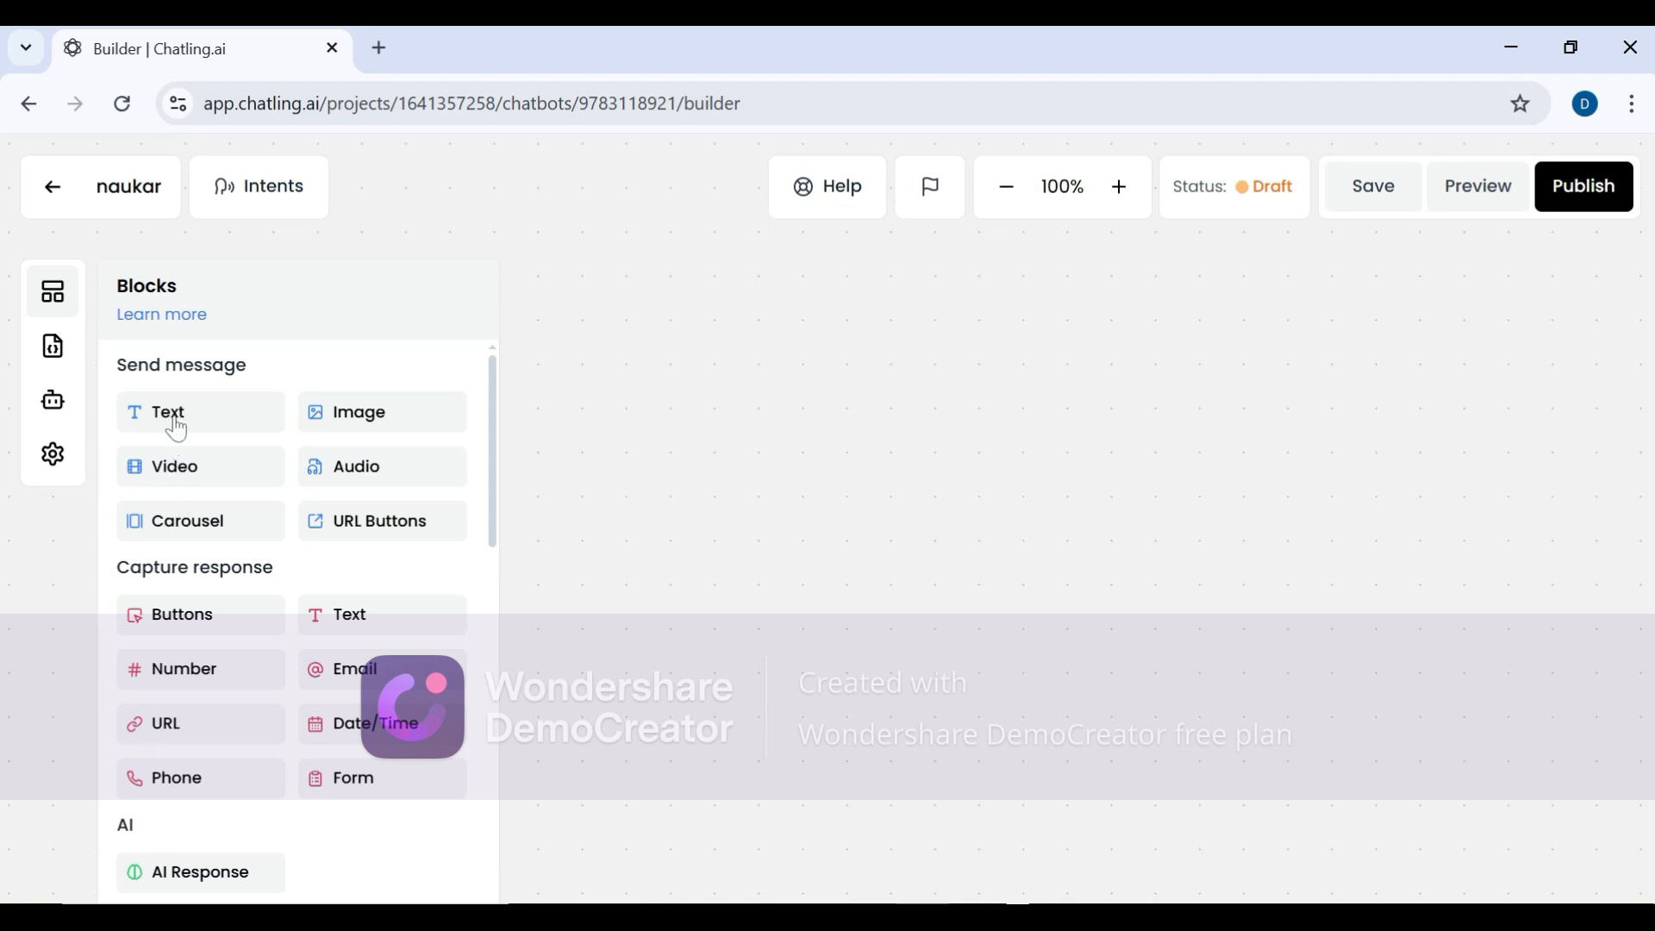
pyautogui.moveTo(175, 426); pyautogui.dragTo(747, 538)
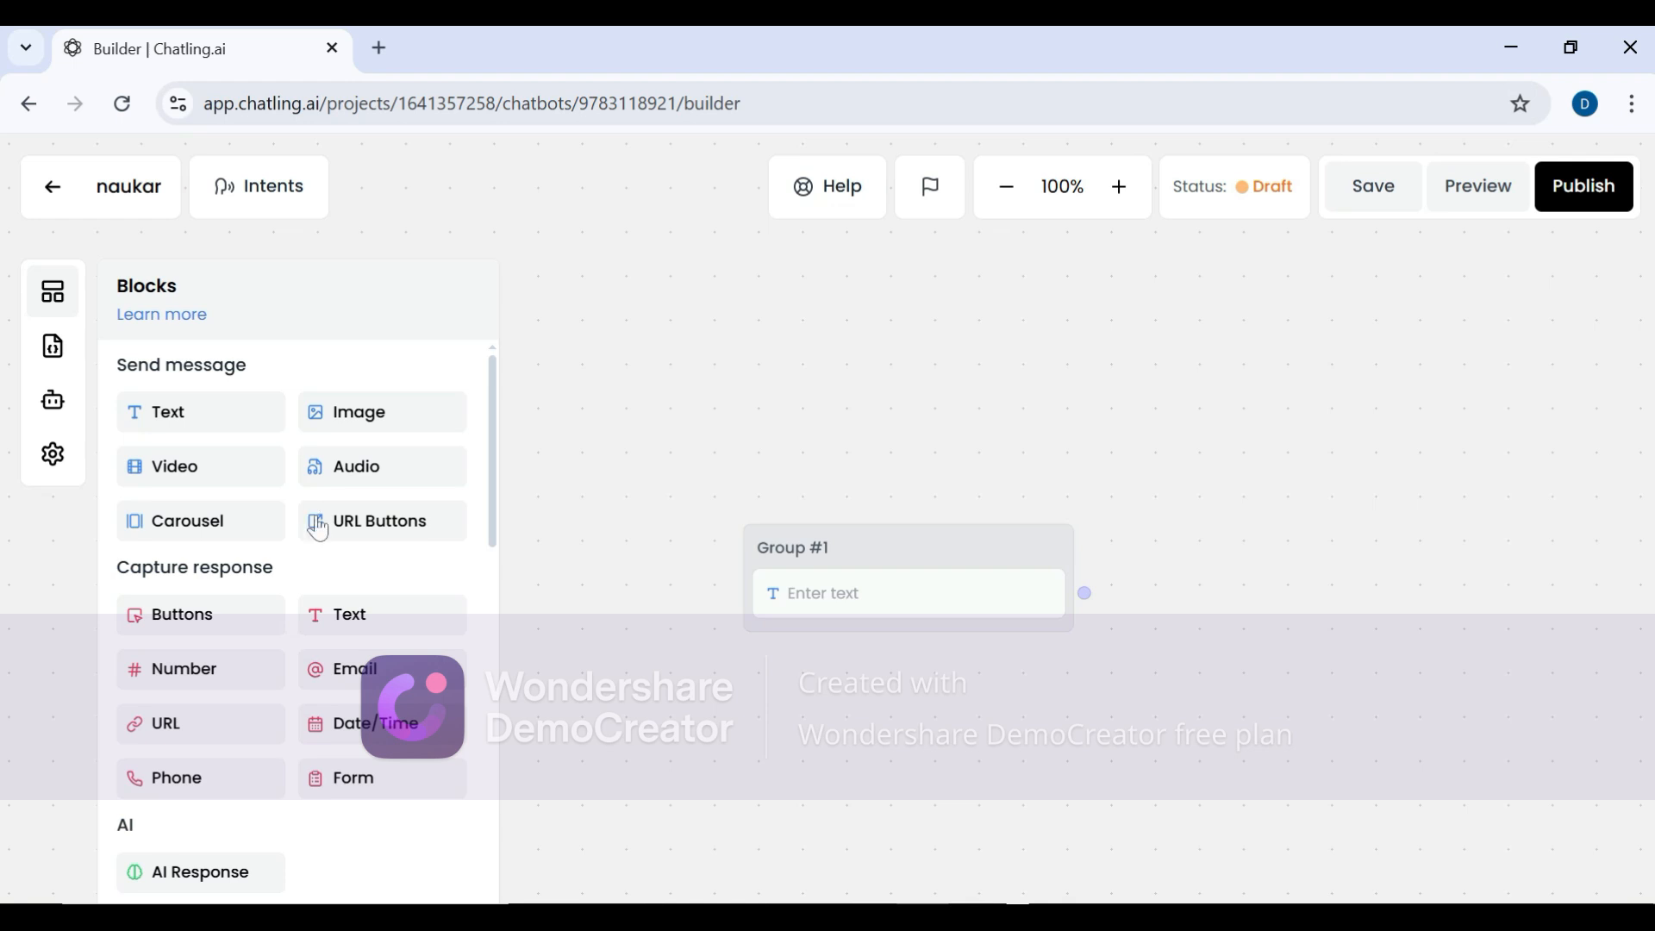
pyautogui.moveTo(406, 628); pyautogui.dragTo(655, 508)
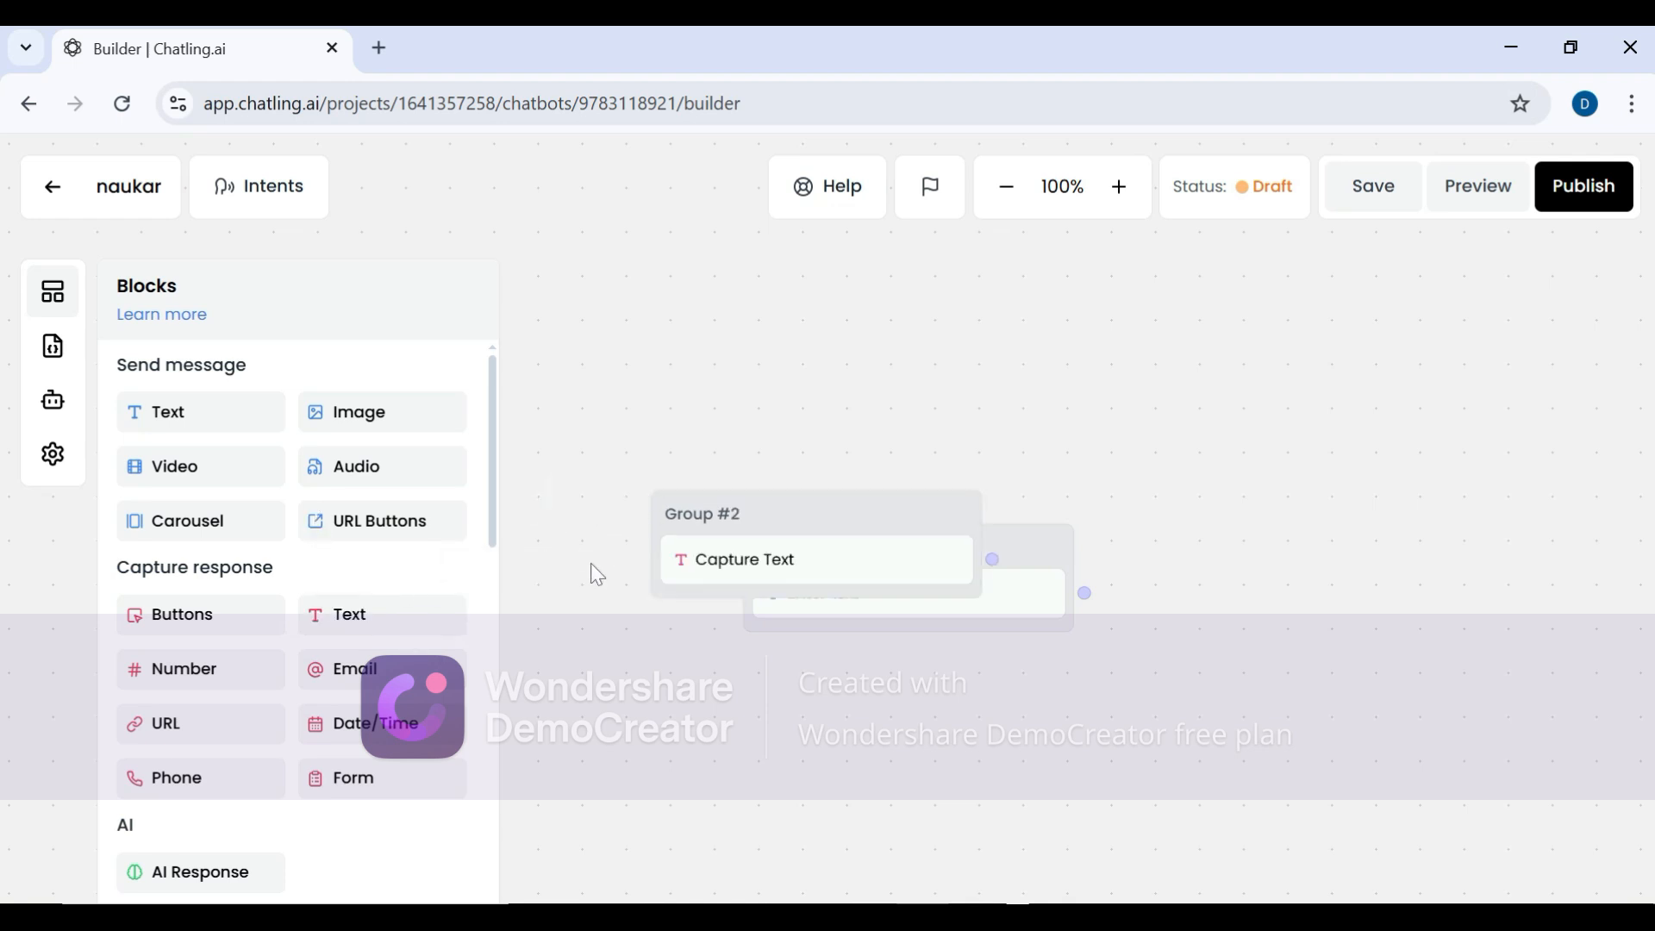
pyautogui.moveTo(230, 420); pyautogui.dragTo(668, 369)
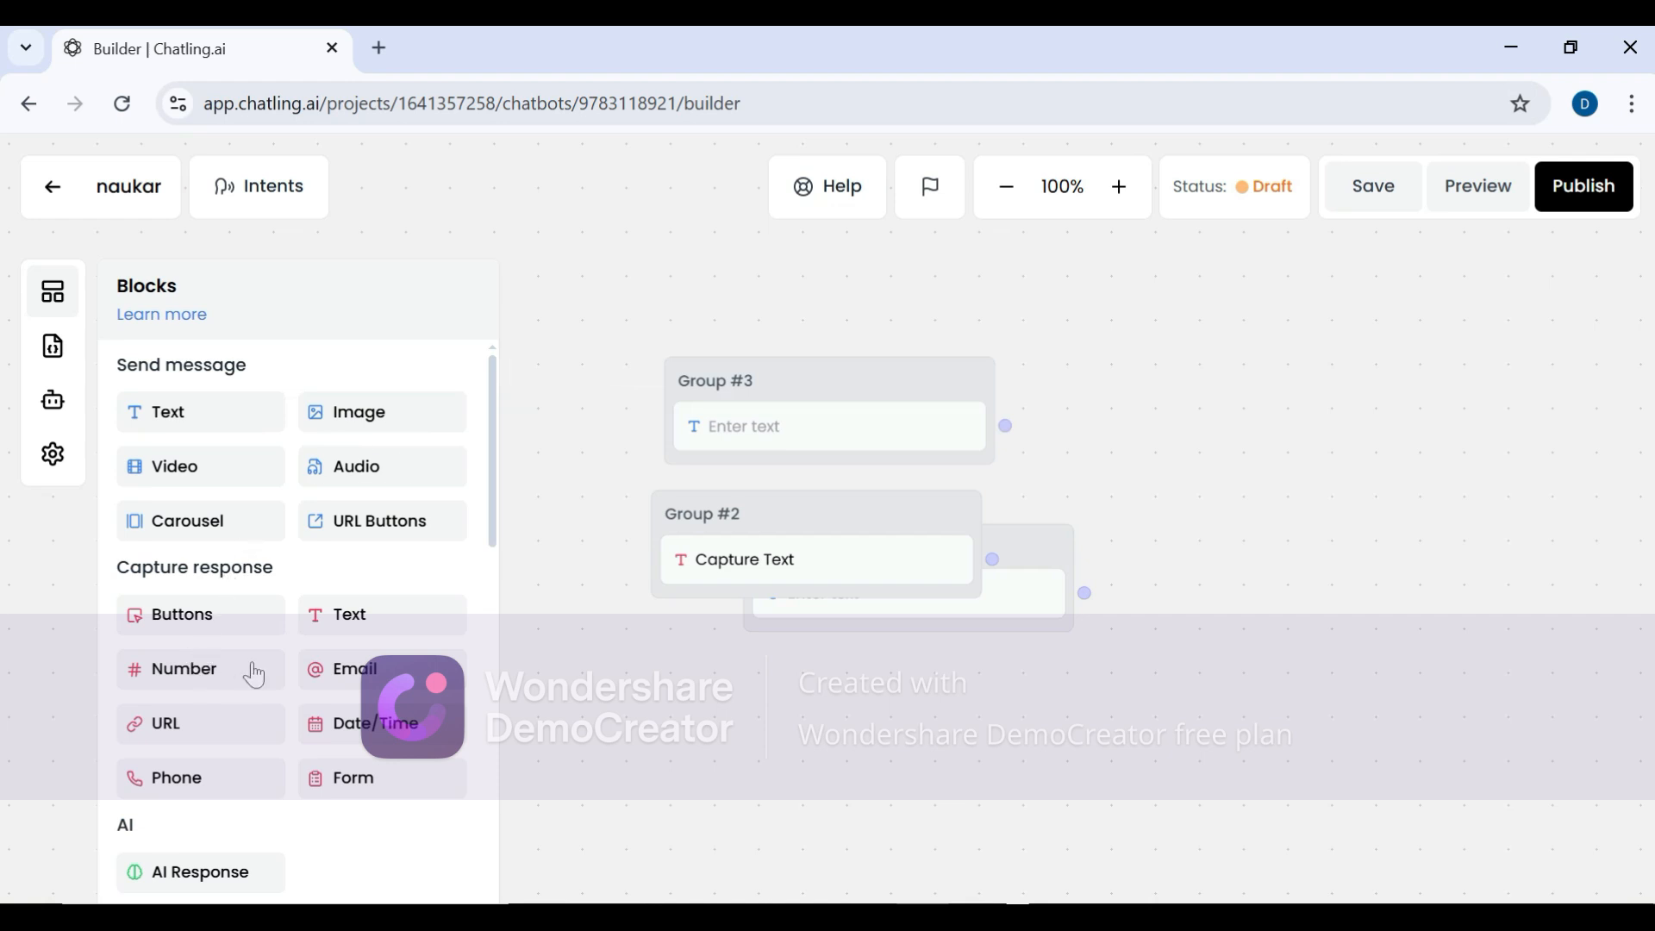
pyautogui.moveTo(407, 618); pyautogui.dragTo(647, 301)
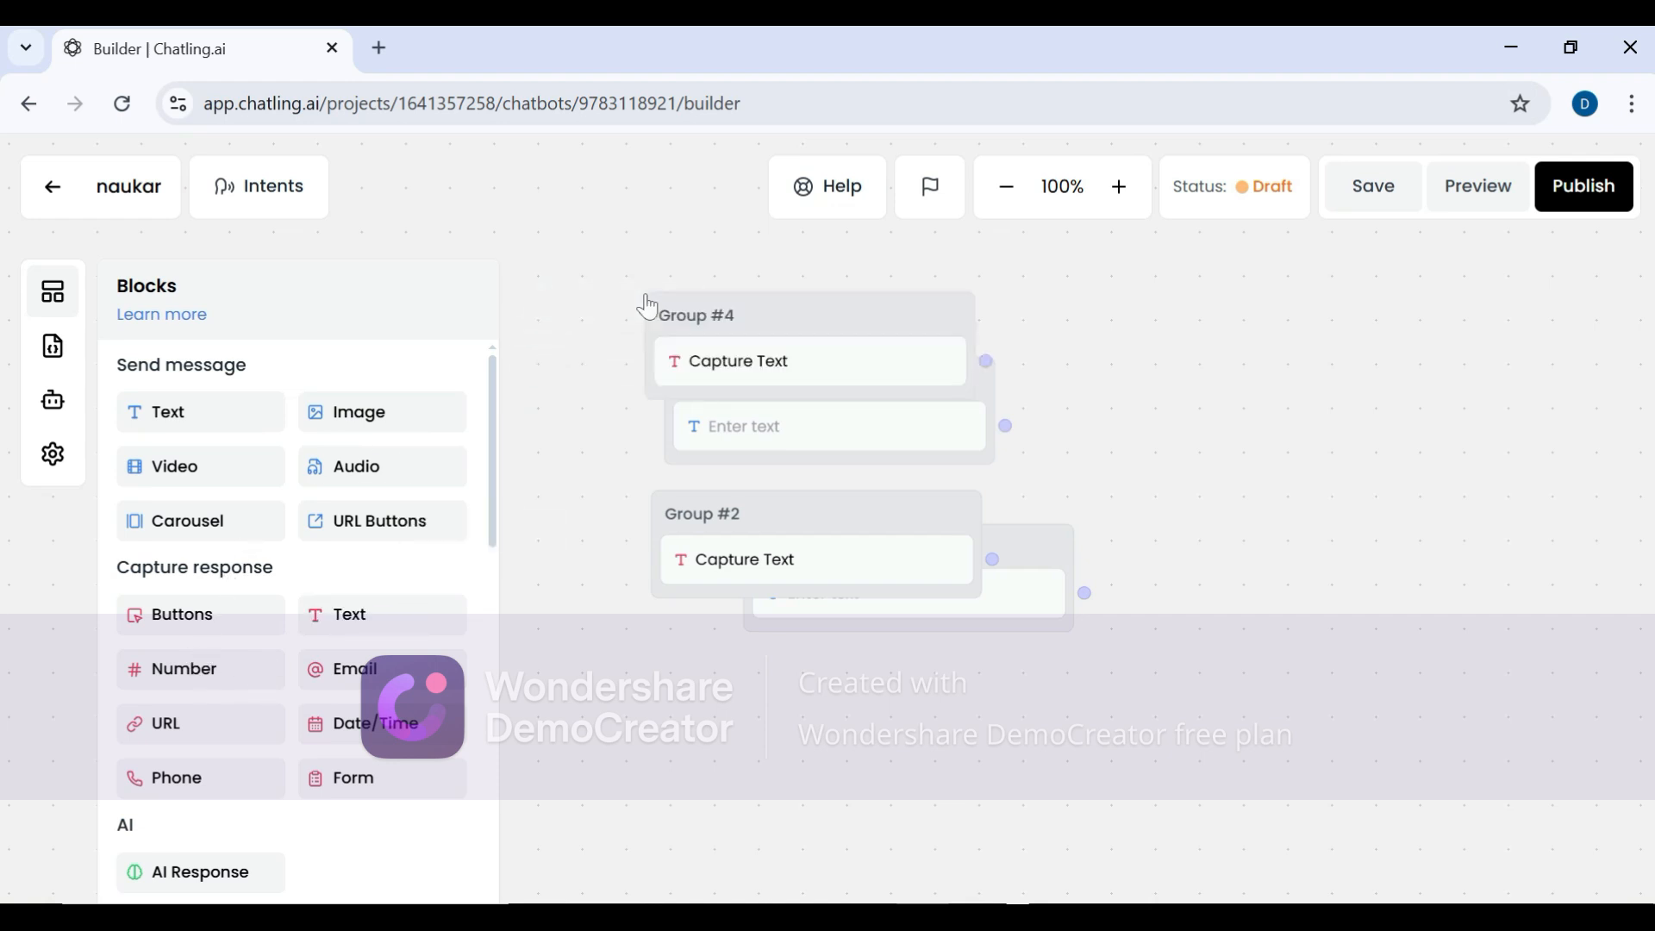
pyautogui.click(569, 360)
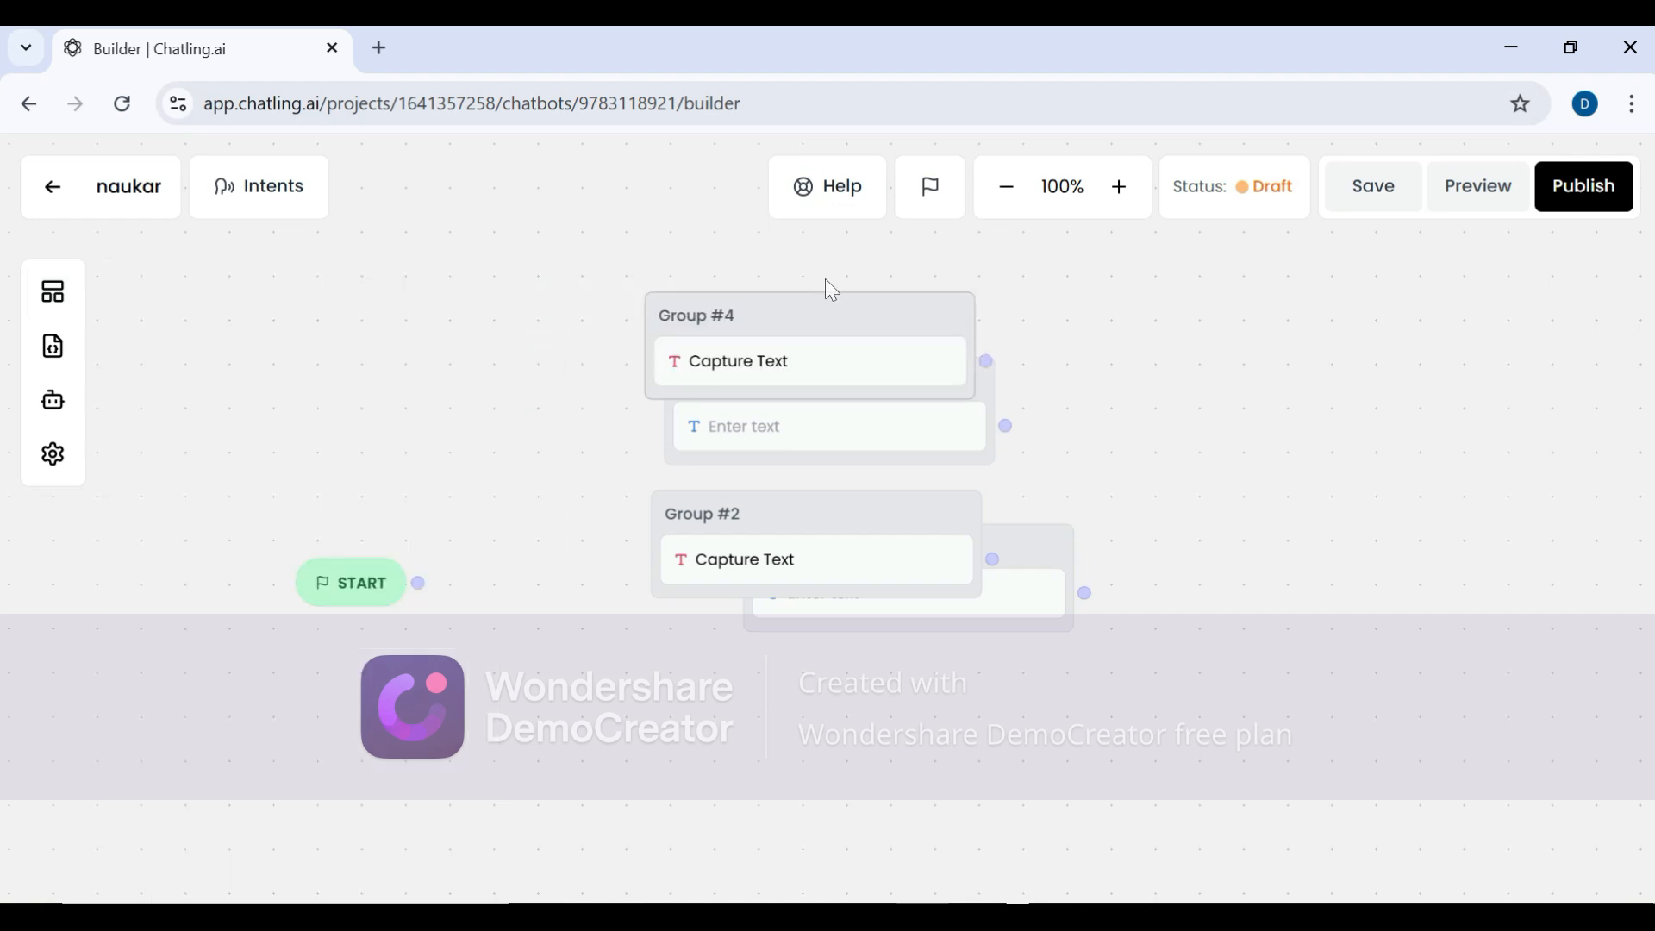
# - Spread Group #4, Group #3 and Group #2 apart on the canvas so that no groups overlap
pyautogui.moveTo(830, 312); pyautogui.dragTo(1171, 271)
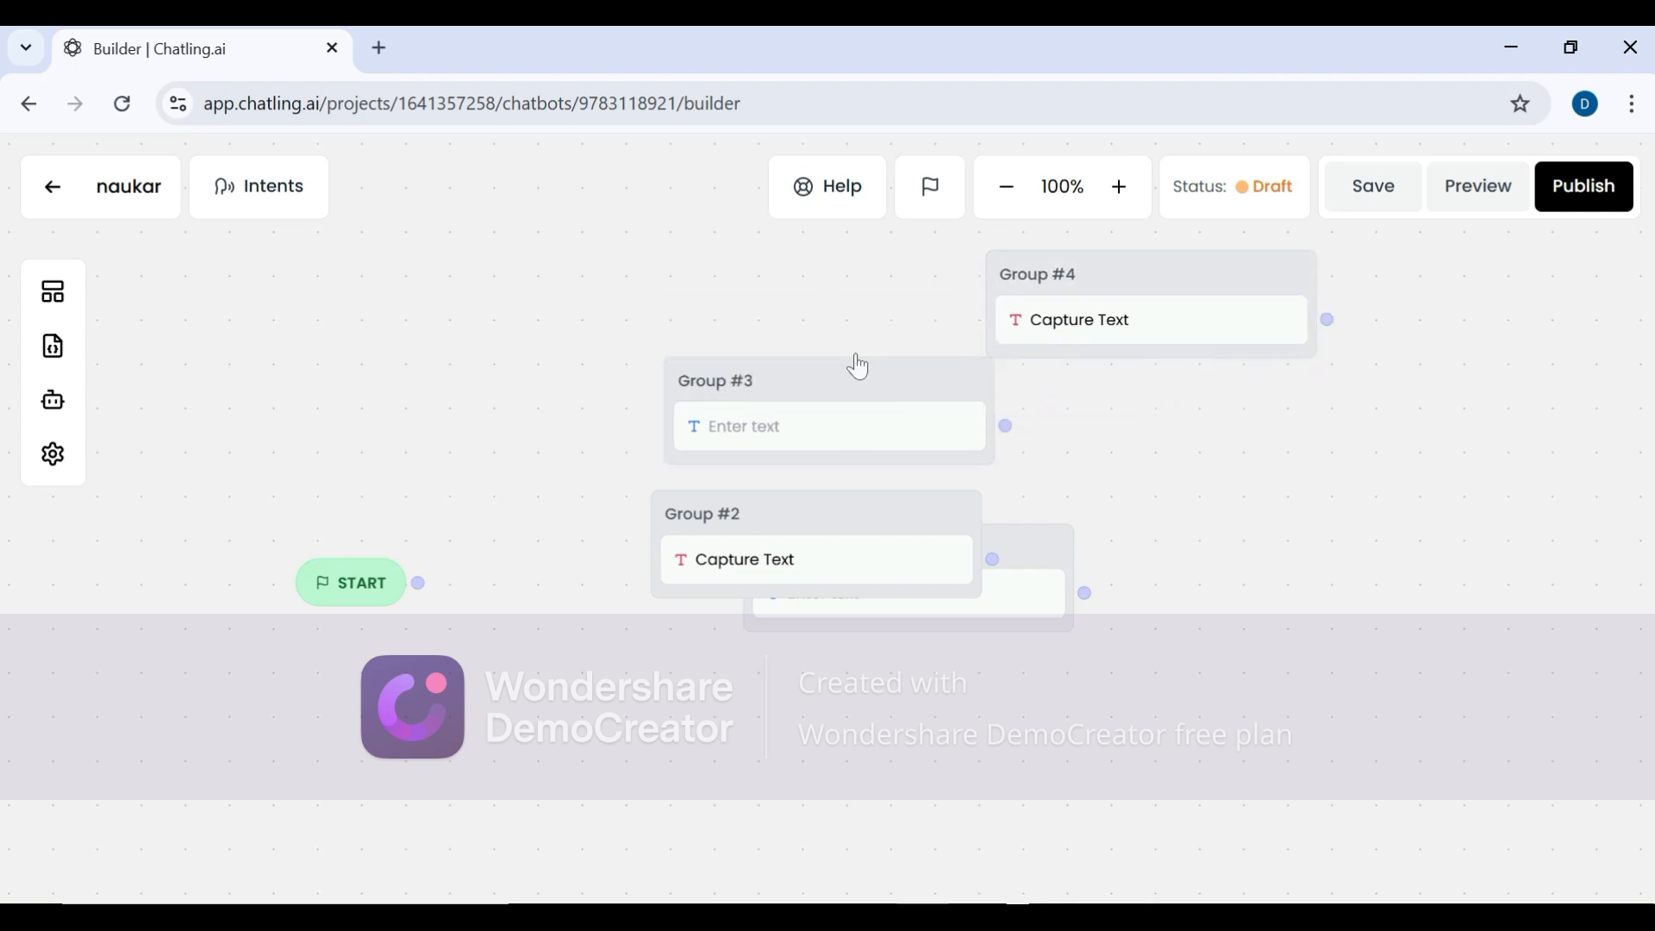
pyautogui.moveTo(846, 369); pyautogui.dragTo(539, 281)
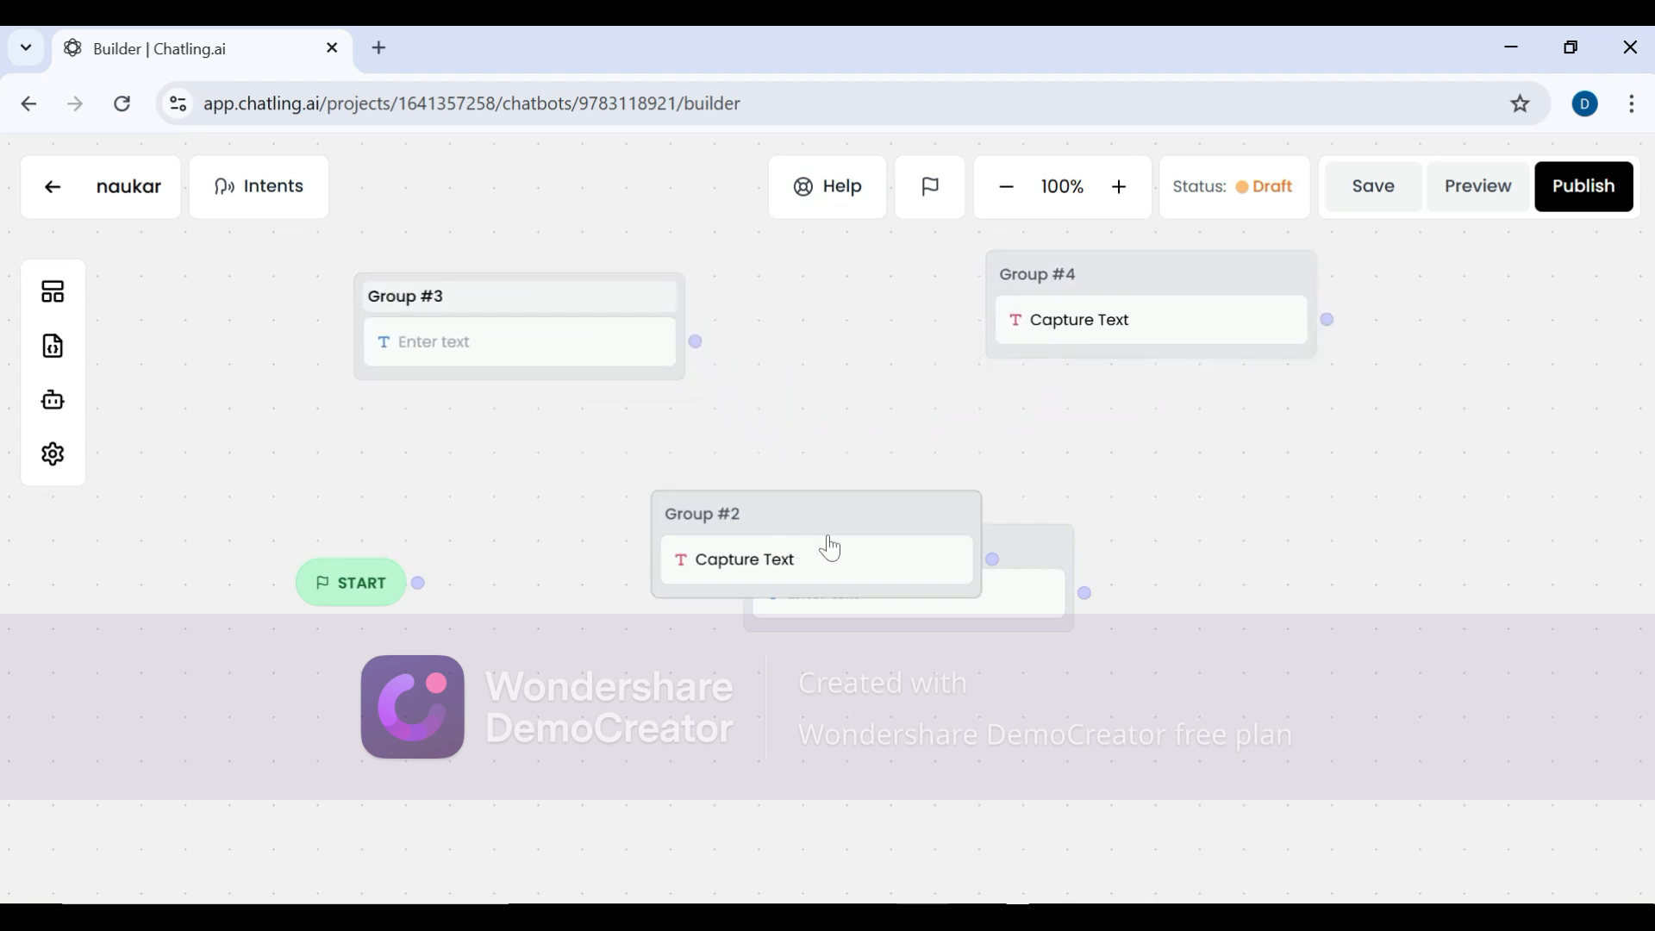
pyautogui.moveTo(831, 513); pyautogui.dragTo(858, 403)
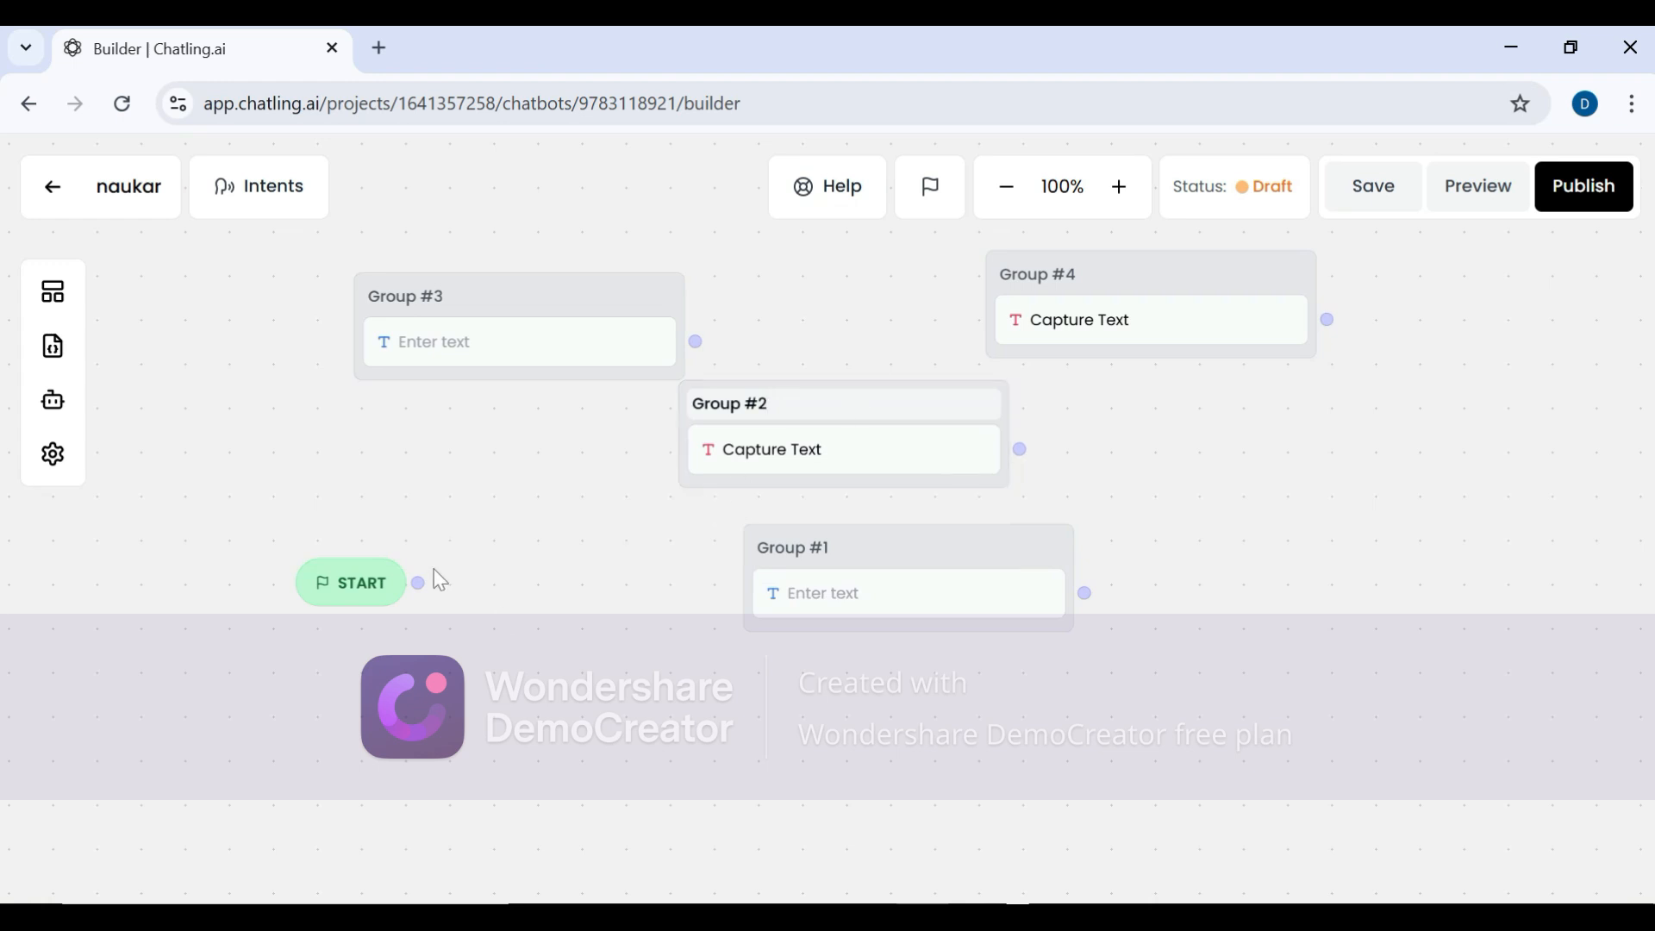
pyautogui.click(578, 623)
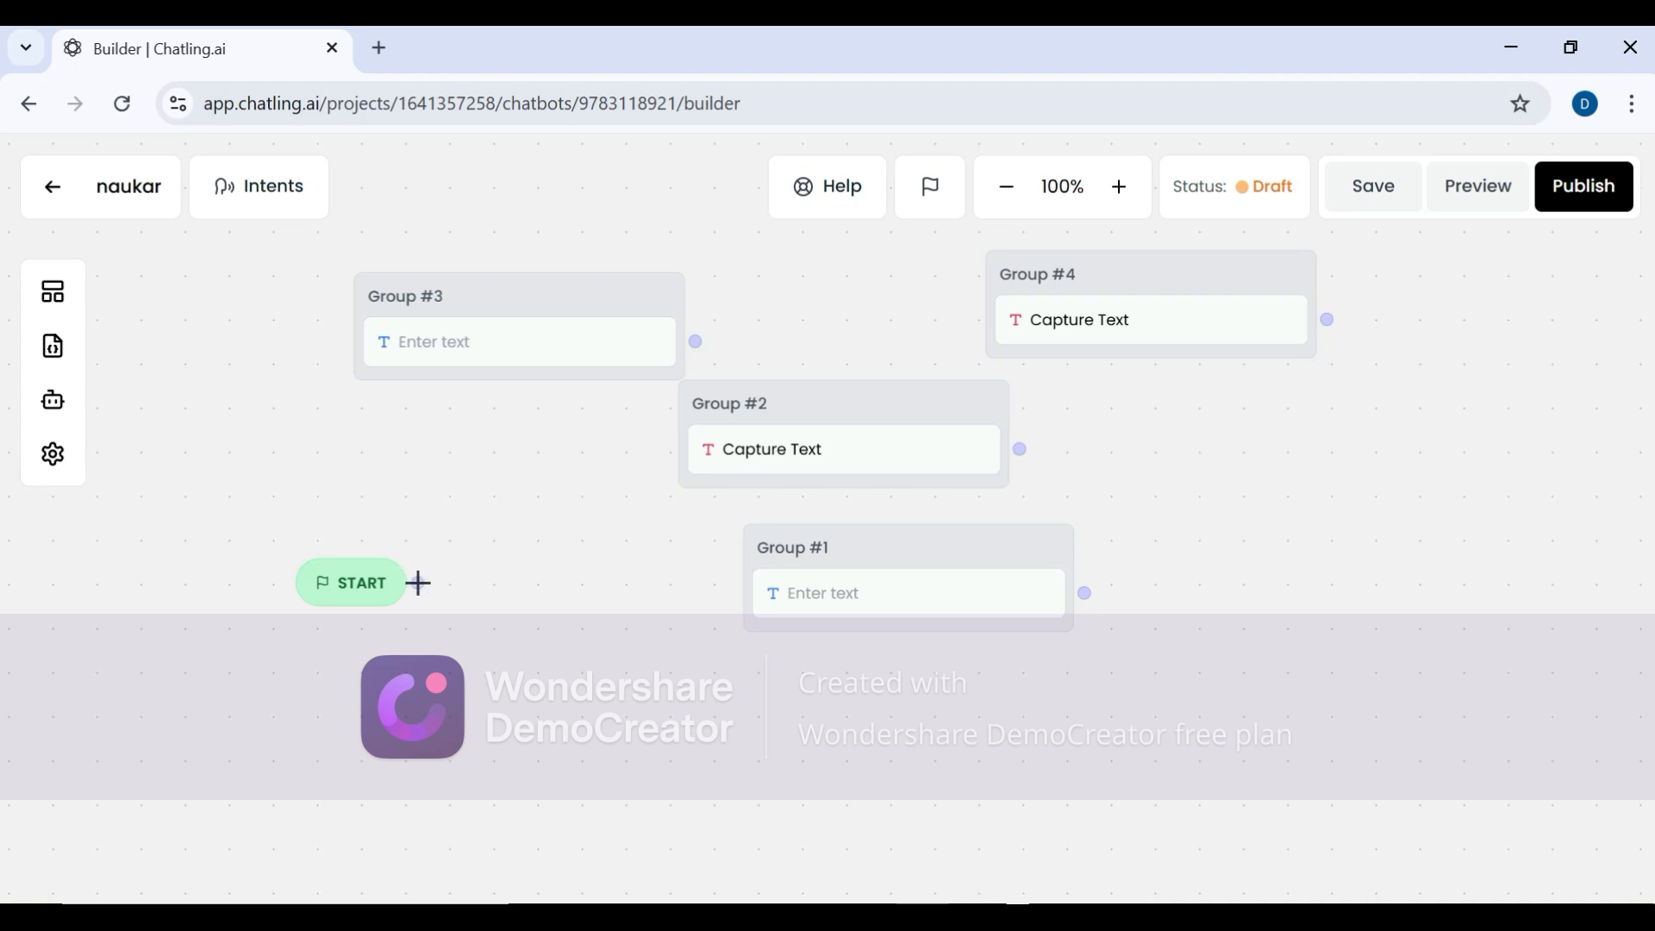
# - Connect the flow from Start to Group #1 and on through Group #2 and Group #3 to Group #4
pyautogui.moveTo(419, 583); pyautogui.dragTo(759, 549)
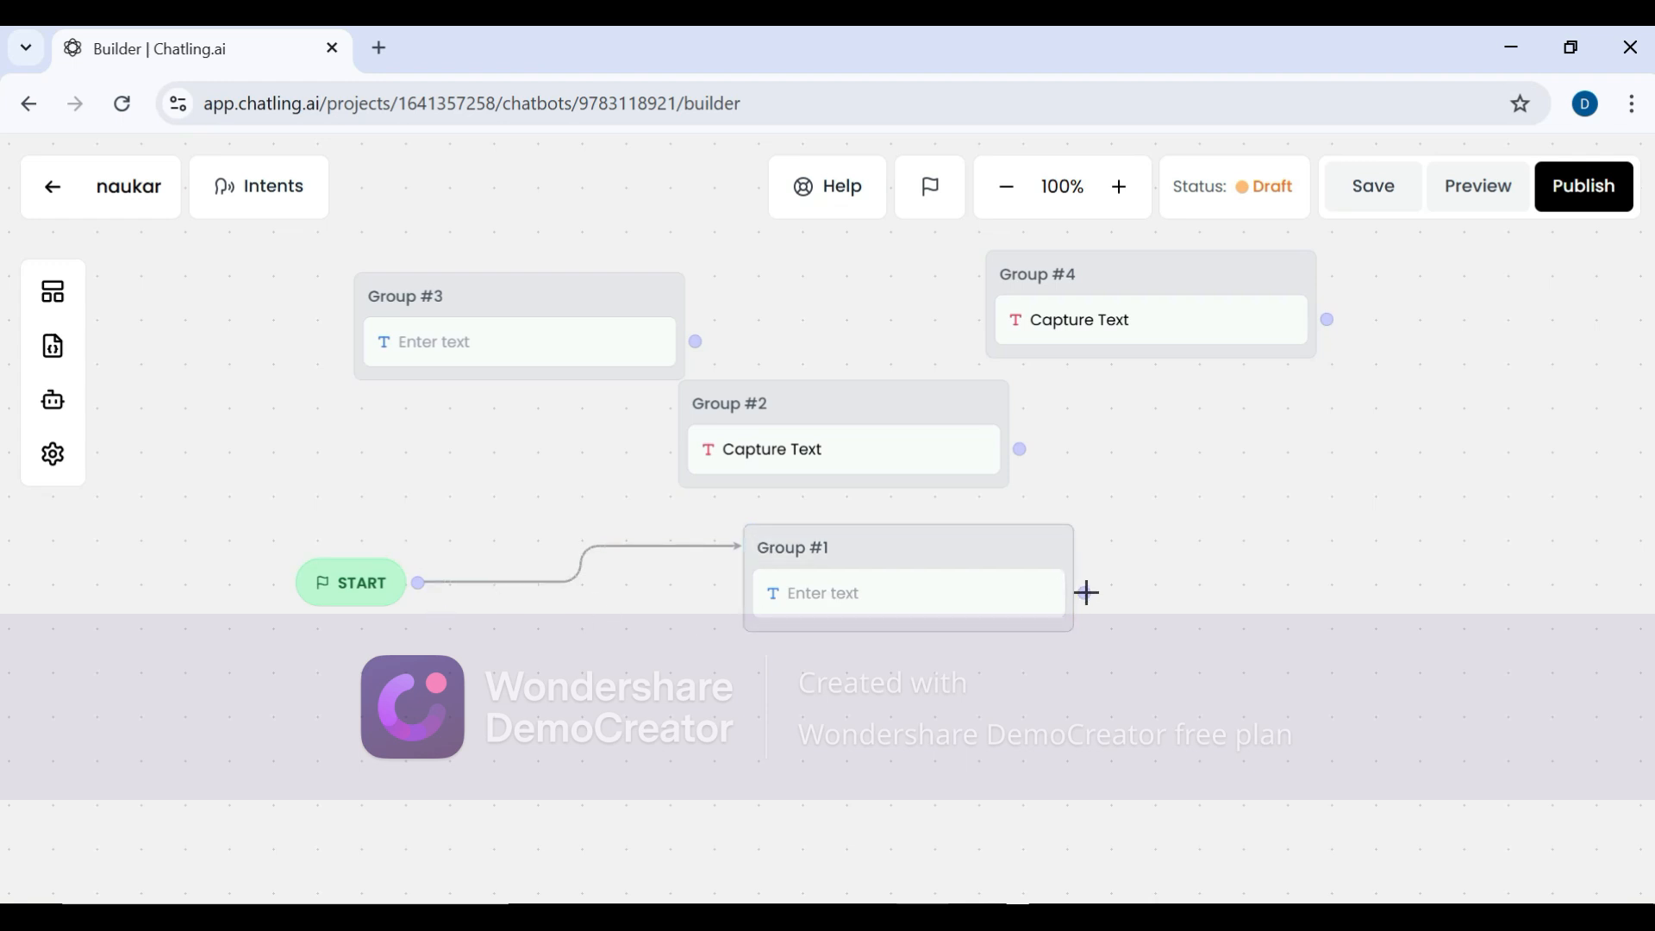
pyautogui.moveTo(1083, 593); pyautogui.dragTo(1049, 325)
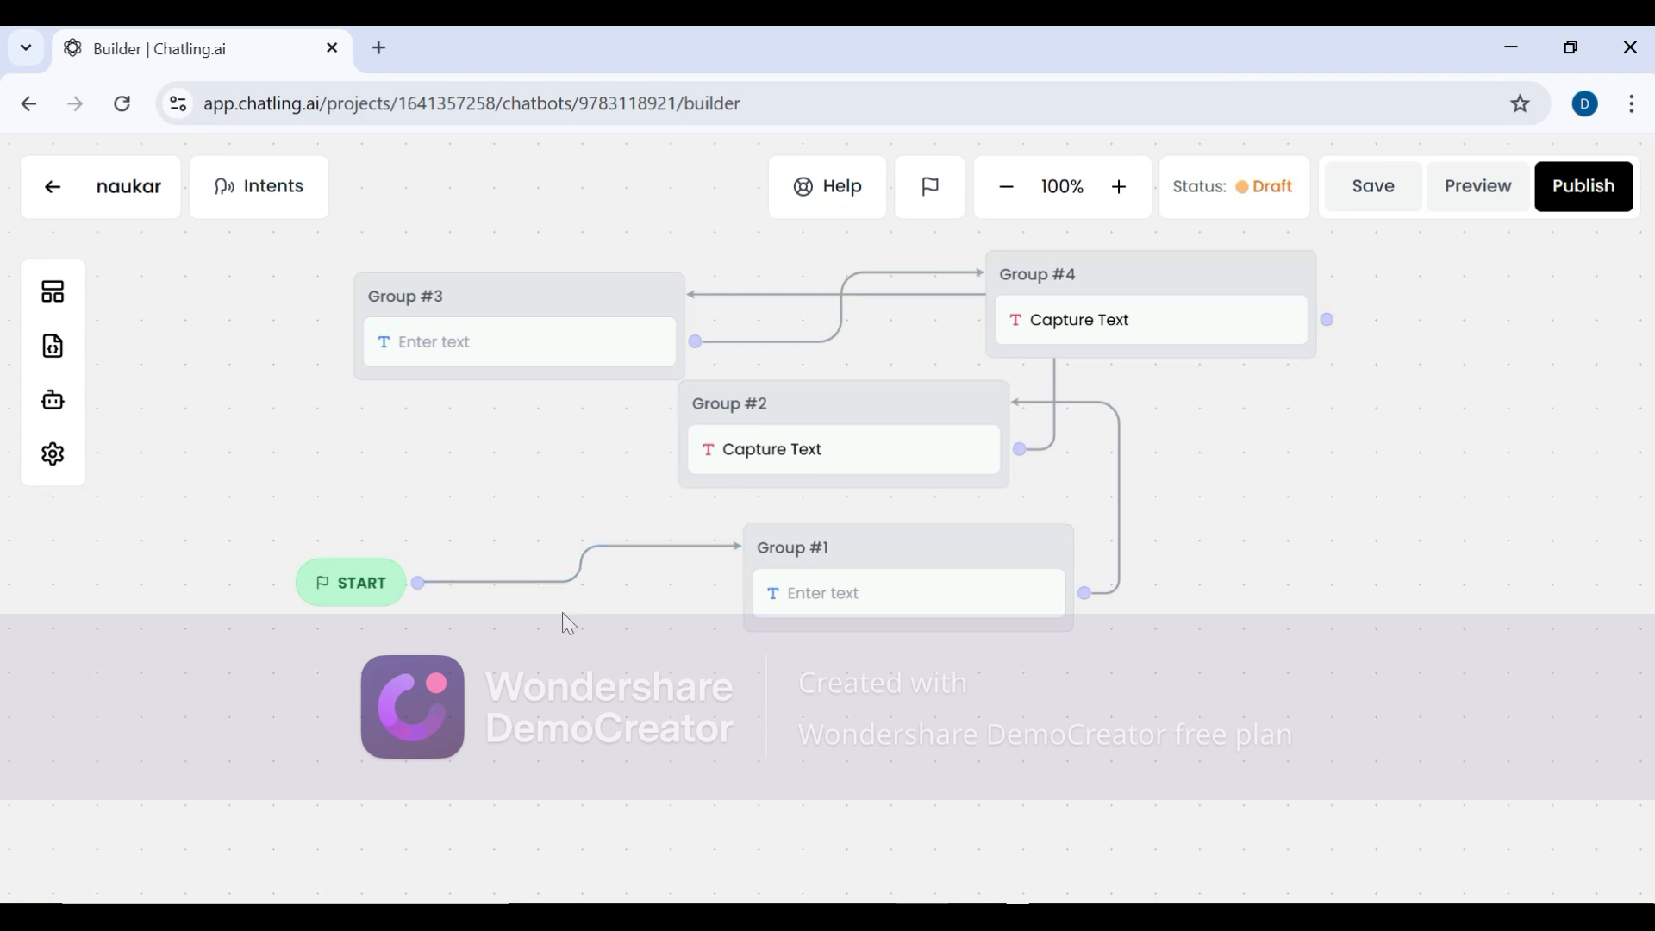
pyautogui.moveTo(420, 583); pyautogui.dragTo(694, 419)
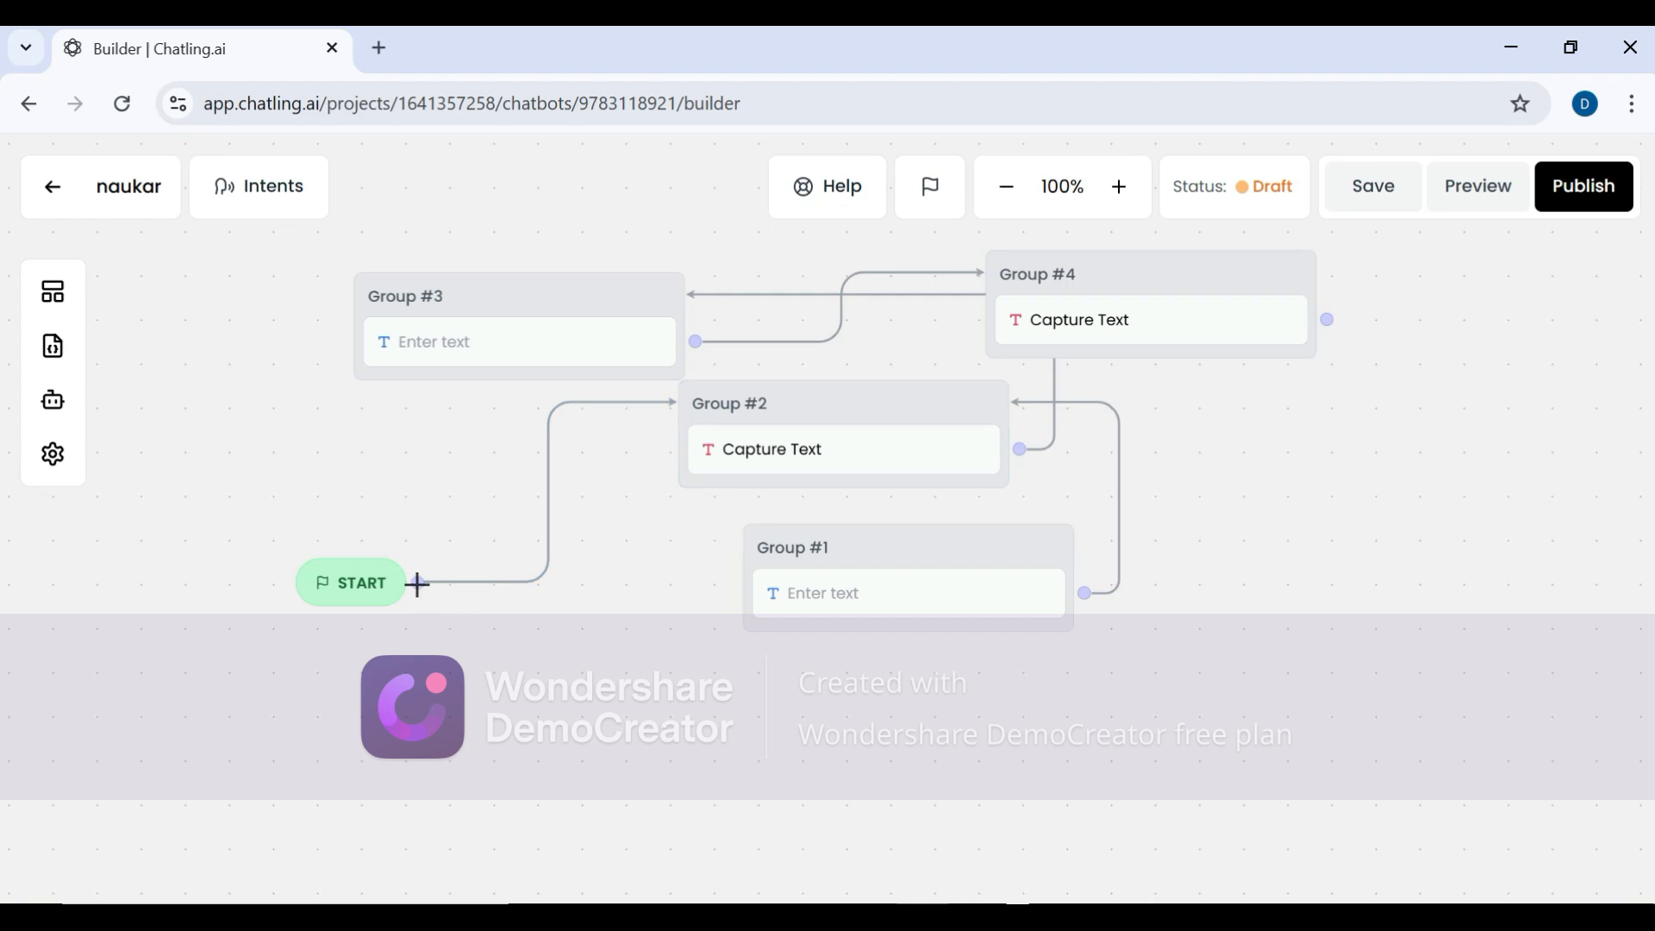
pyautogui.moveTo(420, 587); pyautogui.dragTo(757, 551)
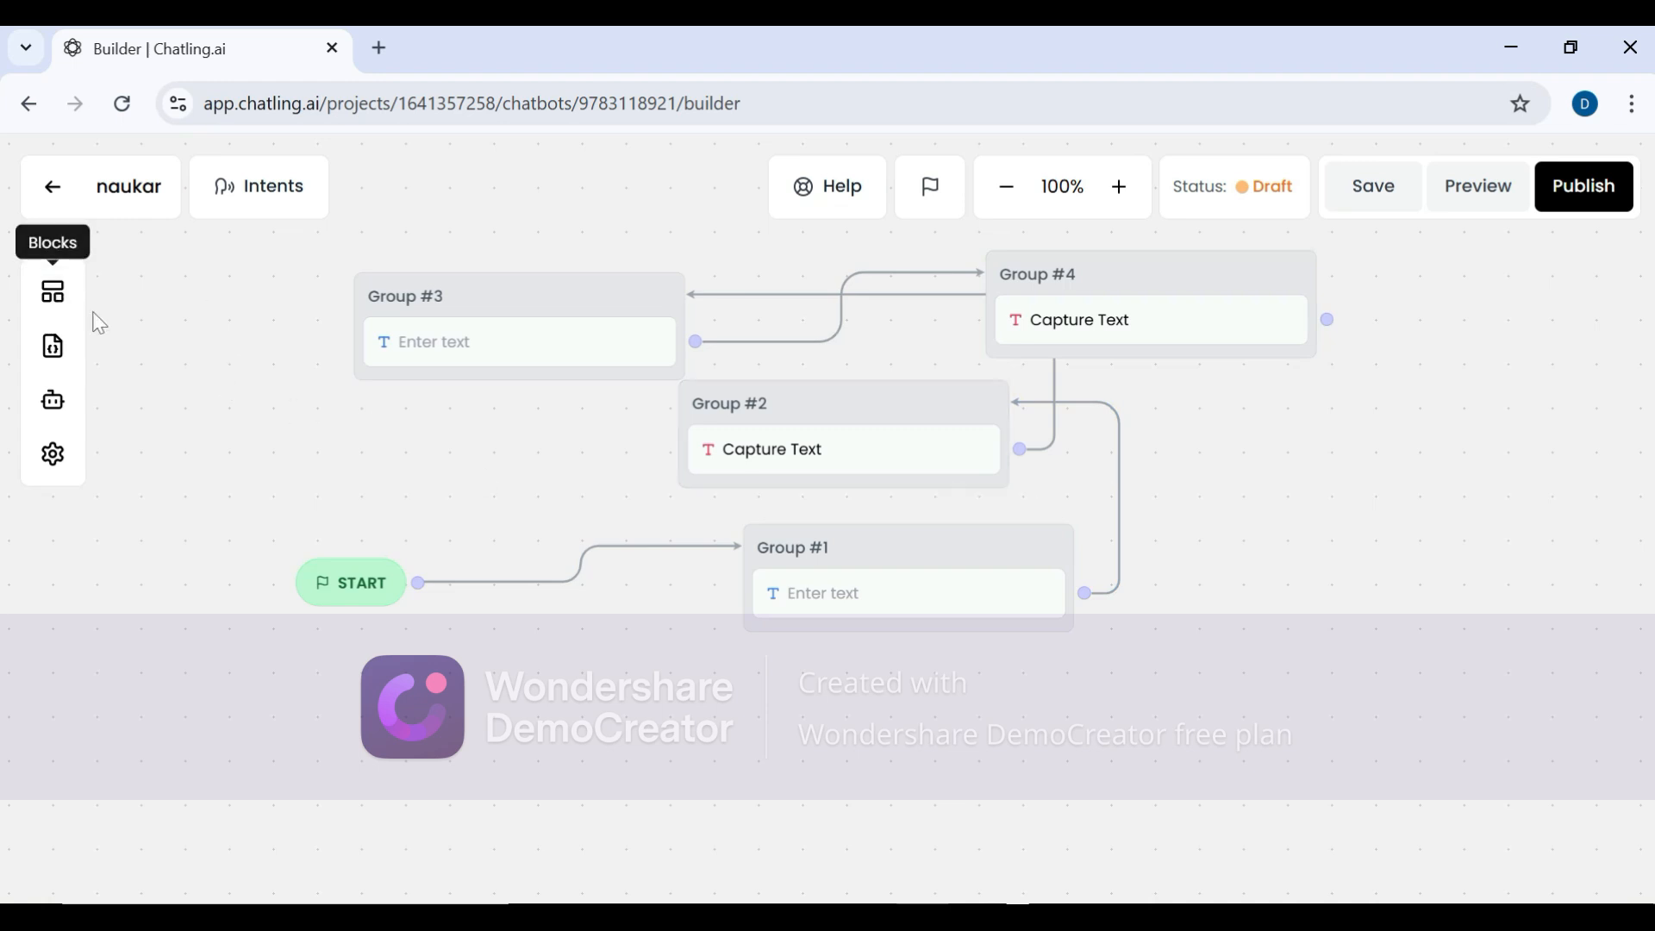
# - Set the message of the text block in Group #1 to "Hello"
pyautogui.click(789, 603)
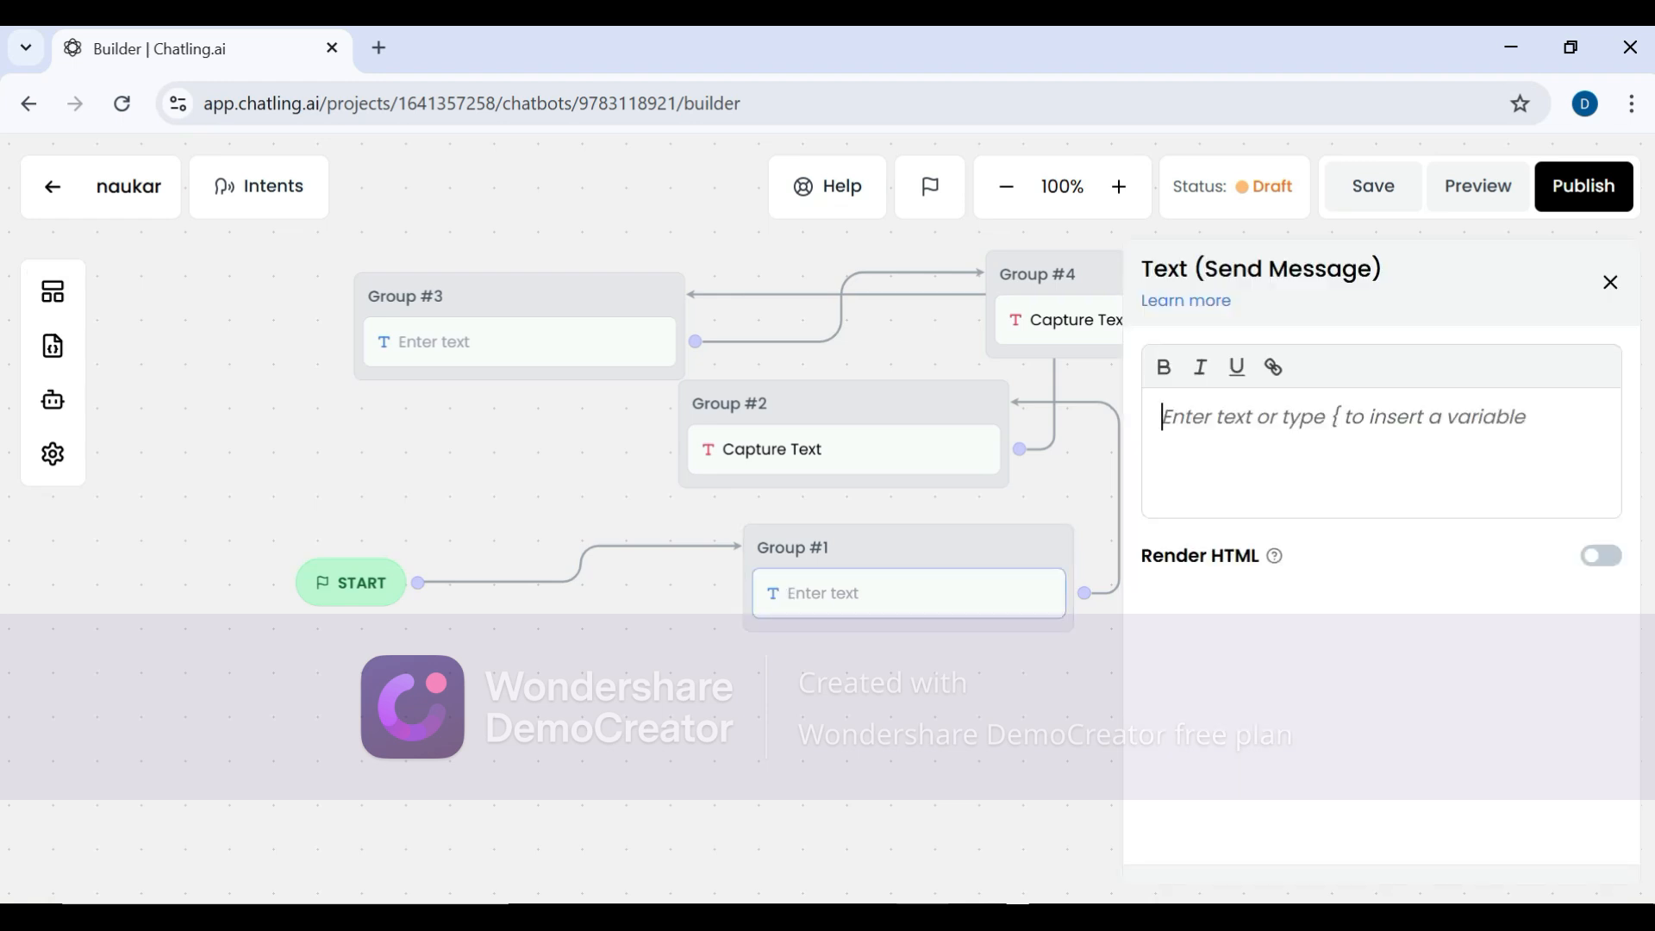
pyautogui.write('Hello')
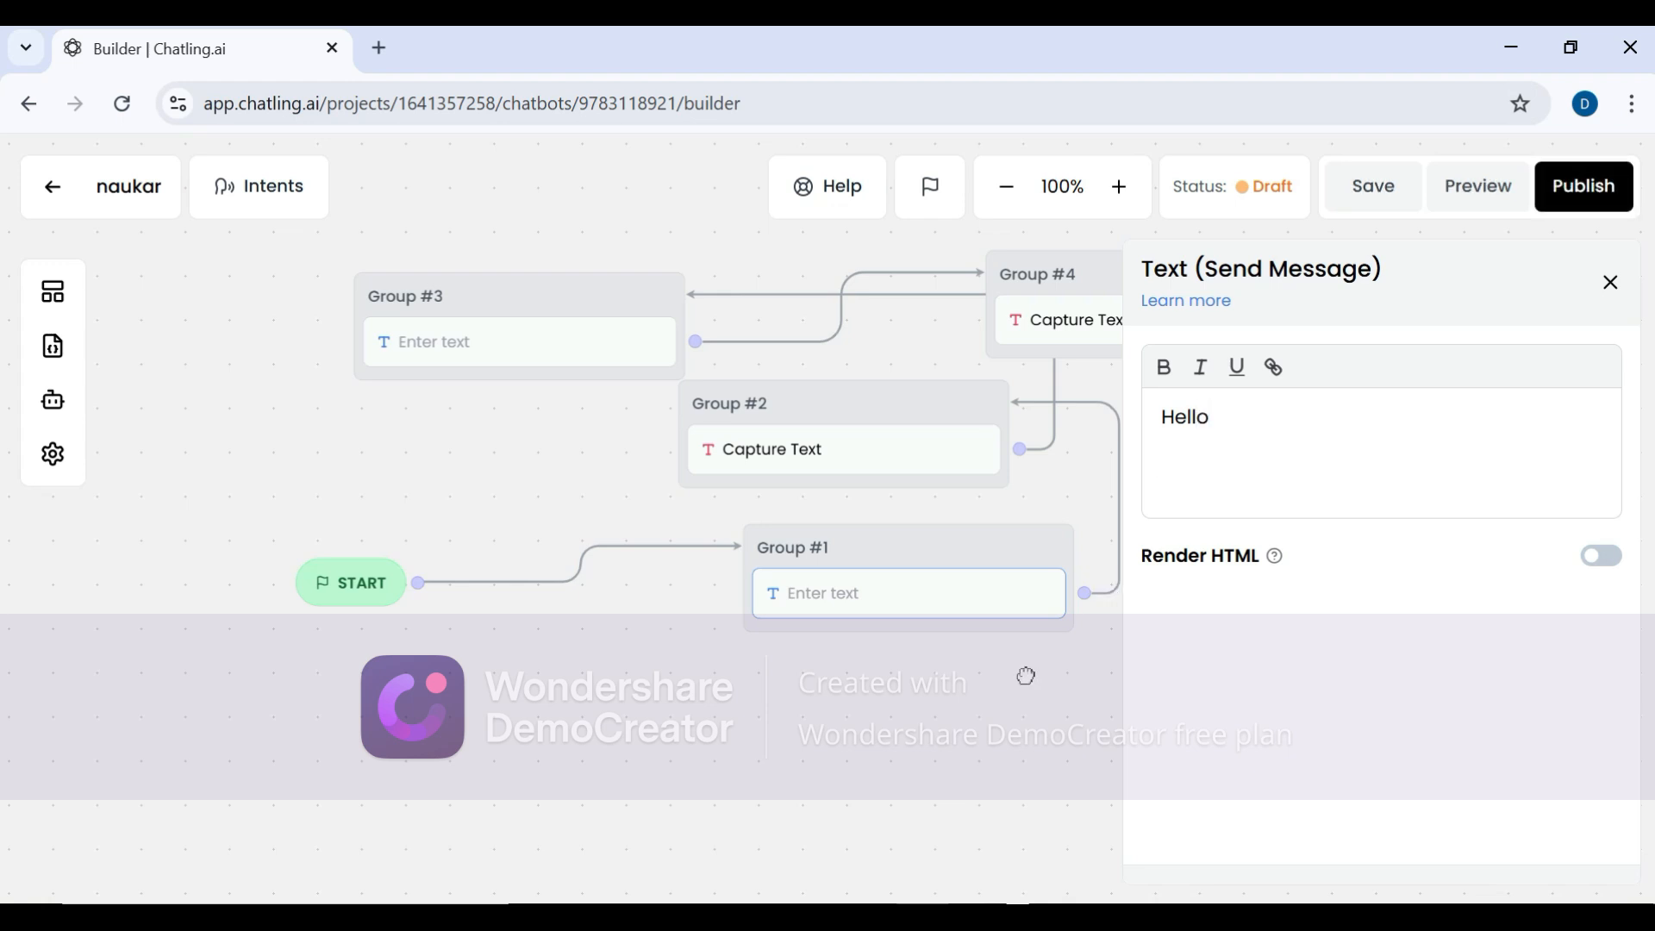
pyautogui.click(1608, 284)
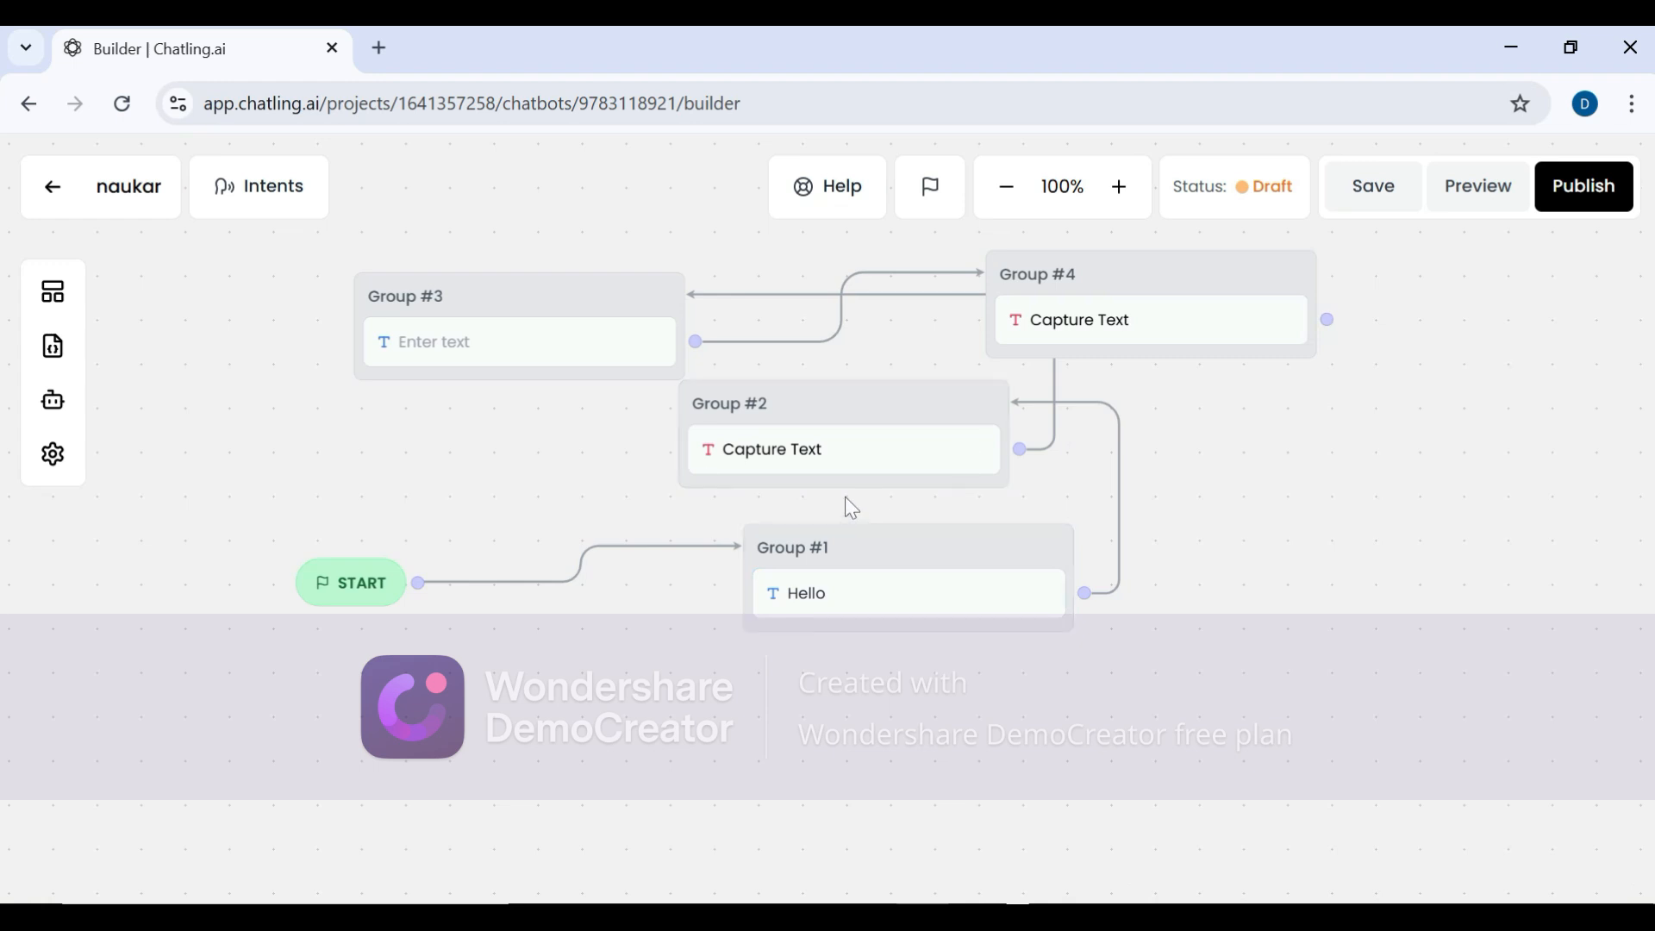
# - Set the message of the text block in Group #3 to "how can i assist you?"
pyautogui.click(443, 356)
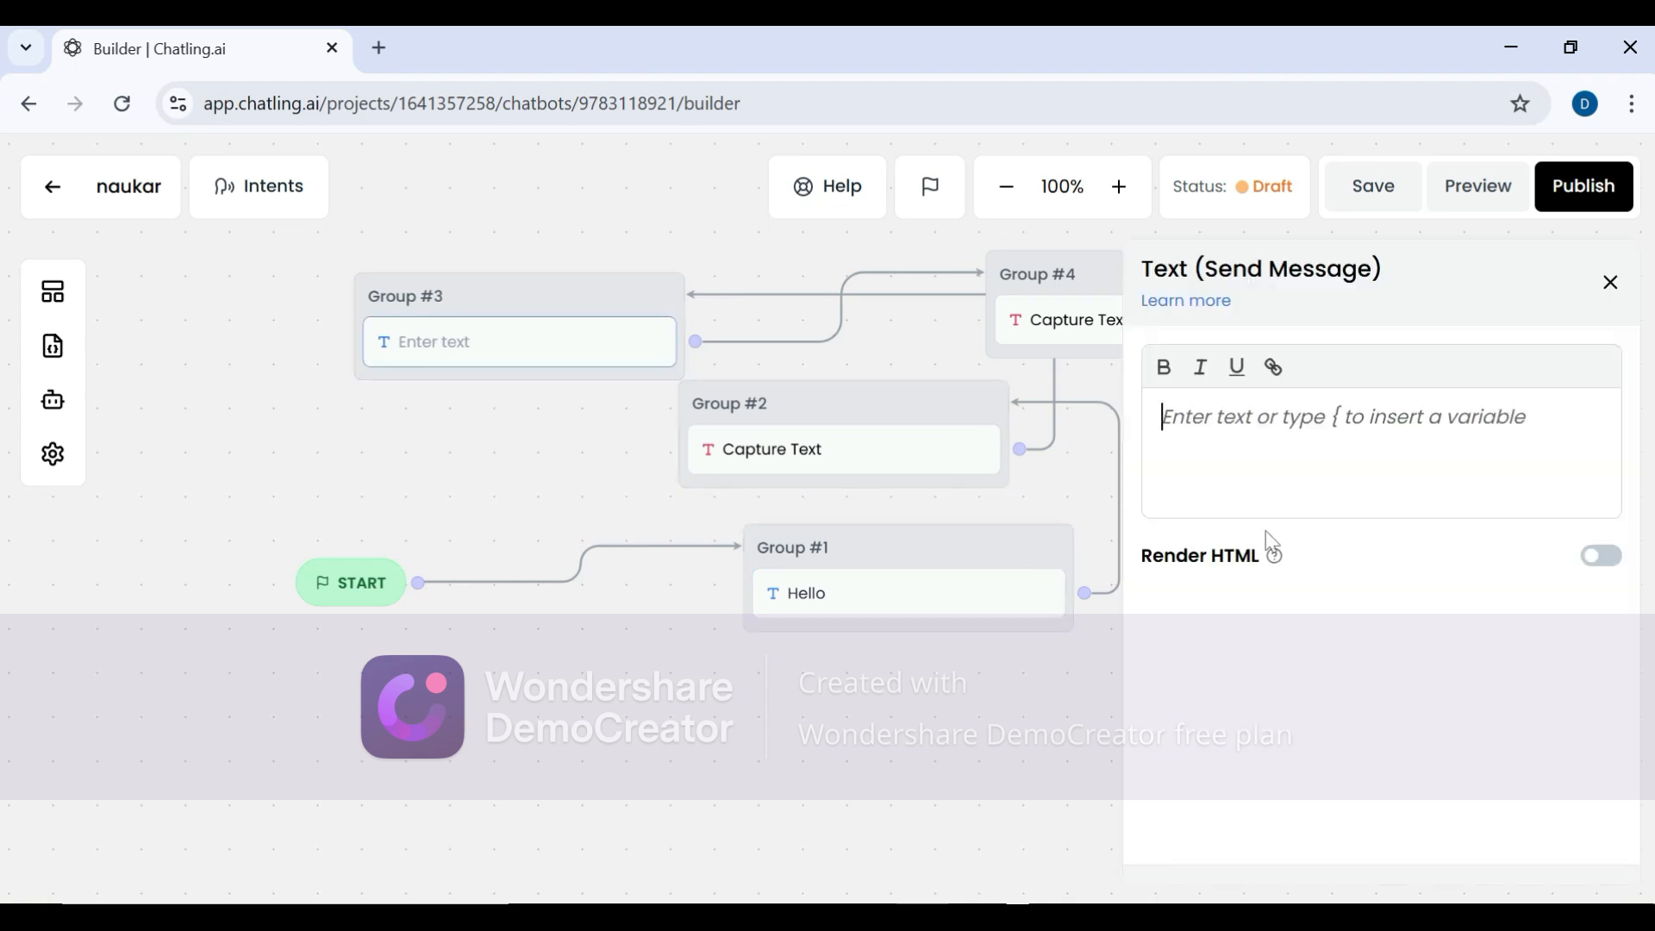
pyautogui.write('how ca')
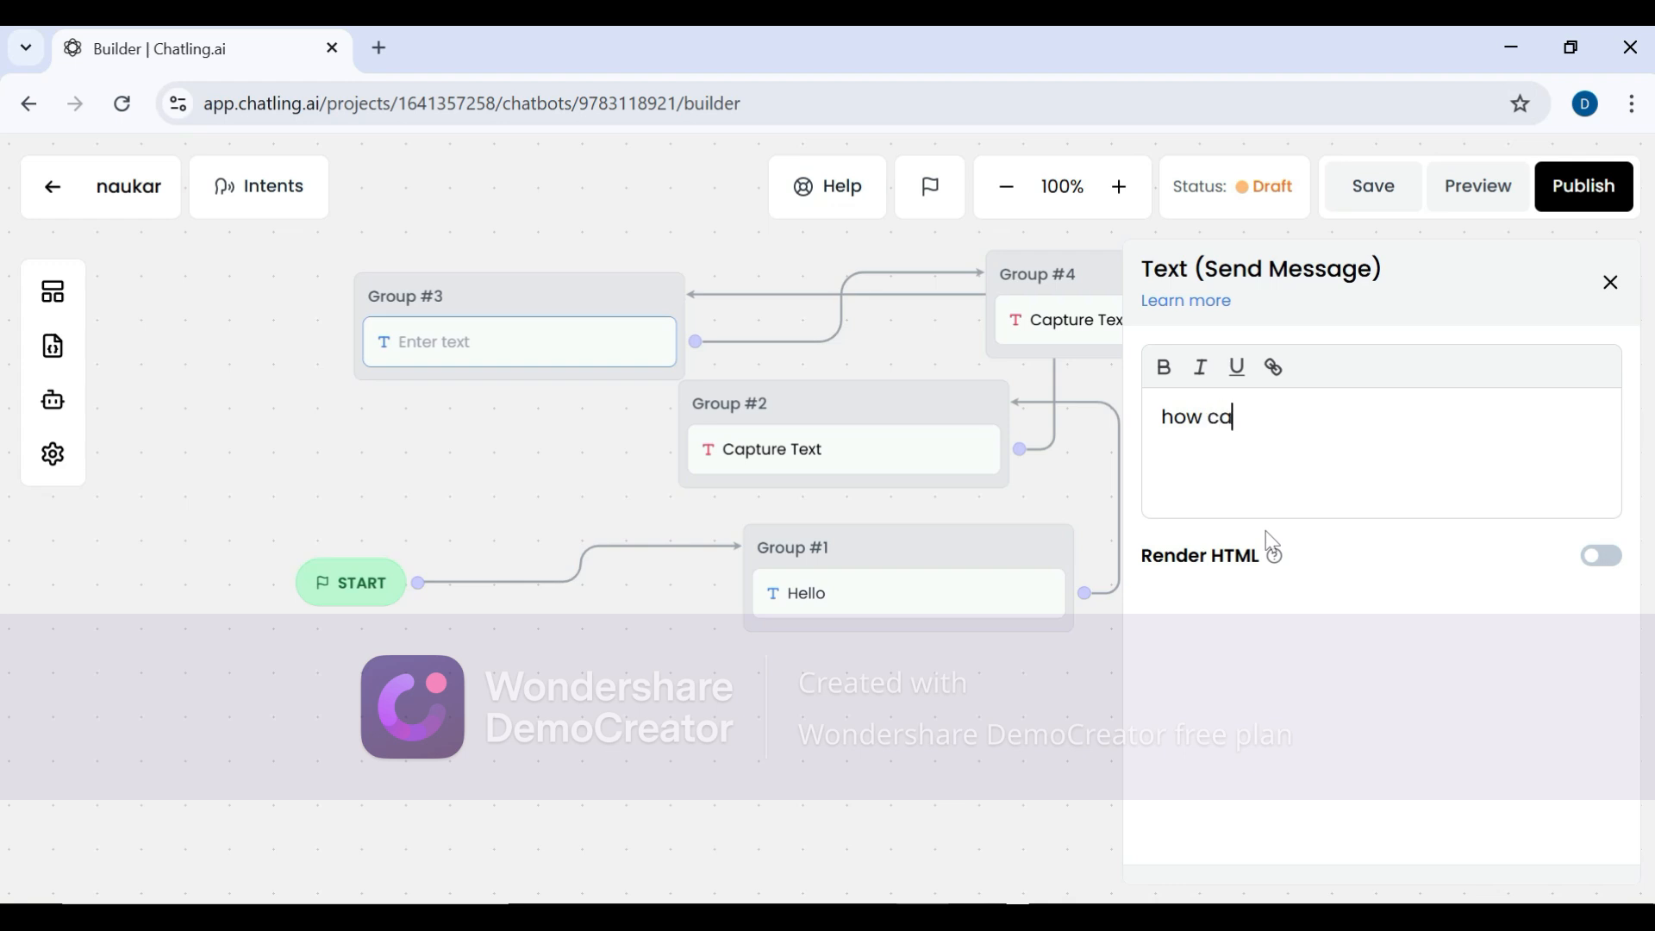
pyautogui.write('n i assist you?')
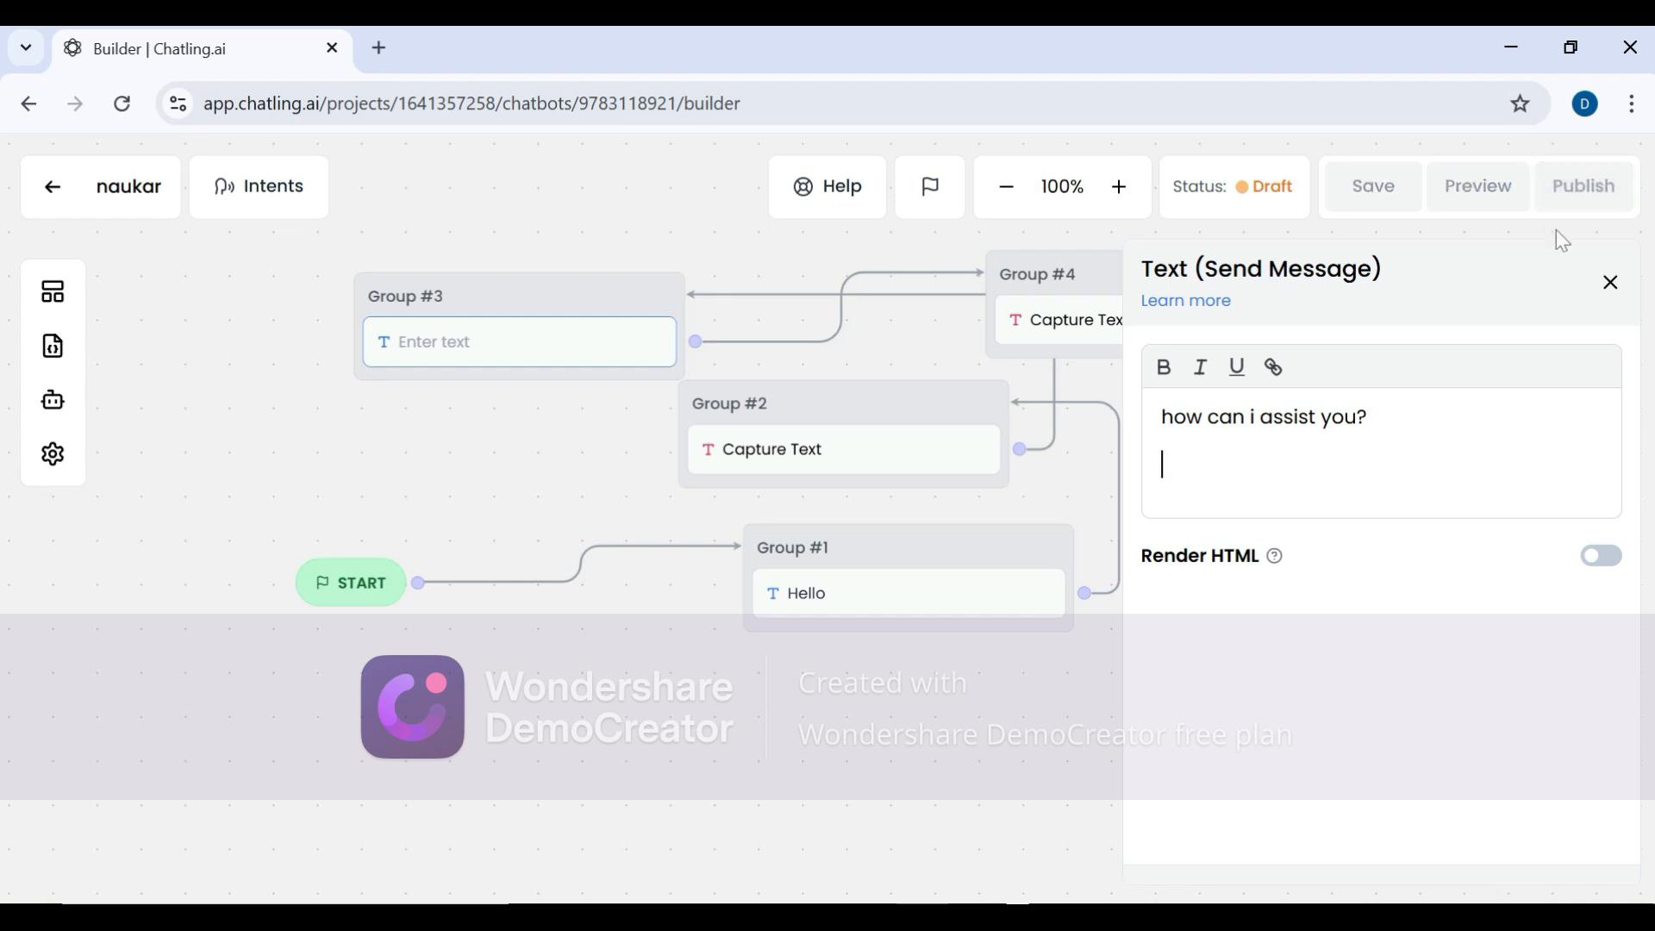
pyautogui.click(1610, 284)
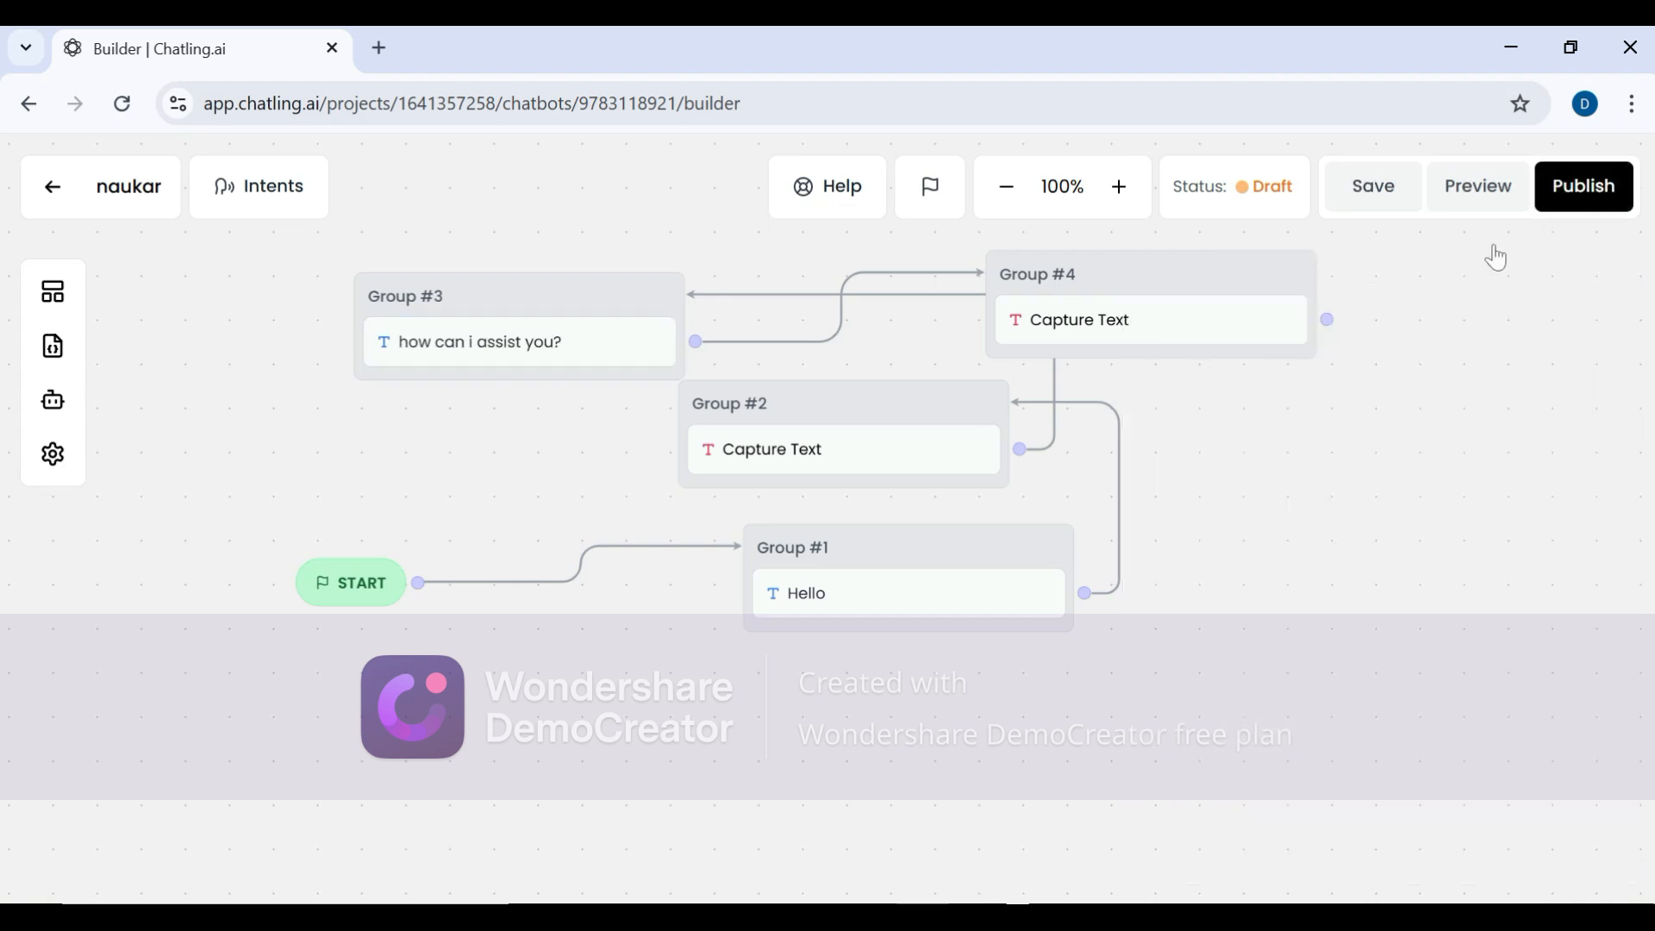
# - Test the flow in a preview chat by replying "helo" and asking "what is gravity", and close the preview
pyautogui.click(1510, 185)
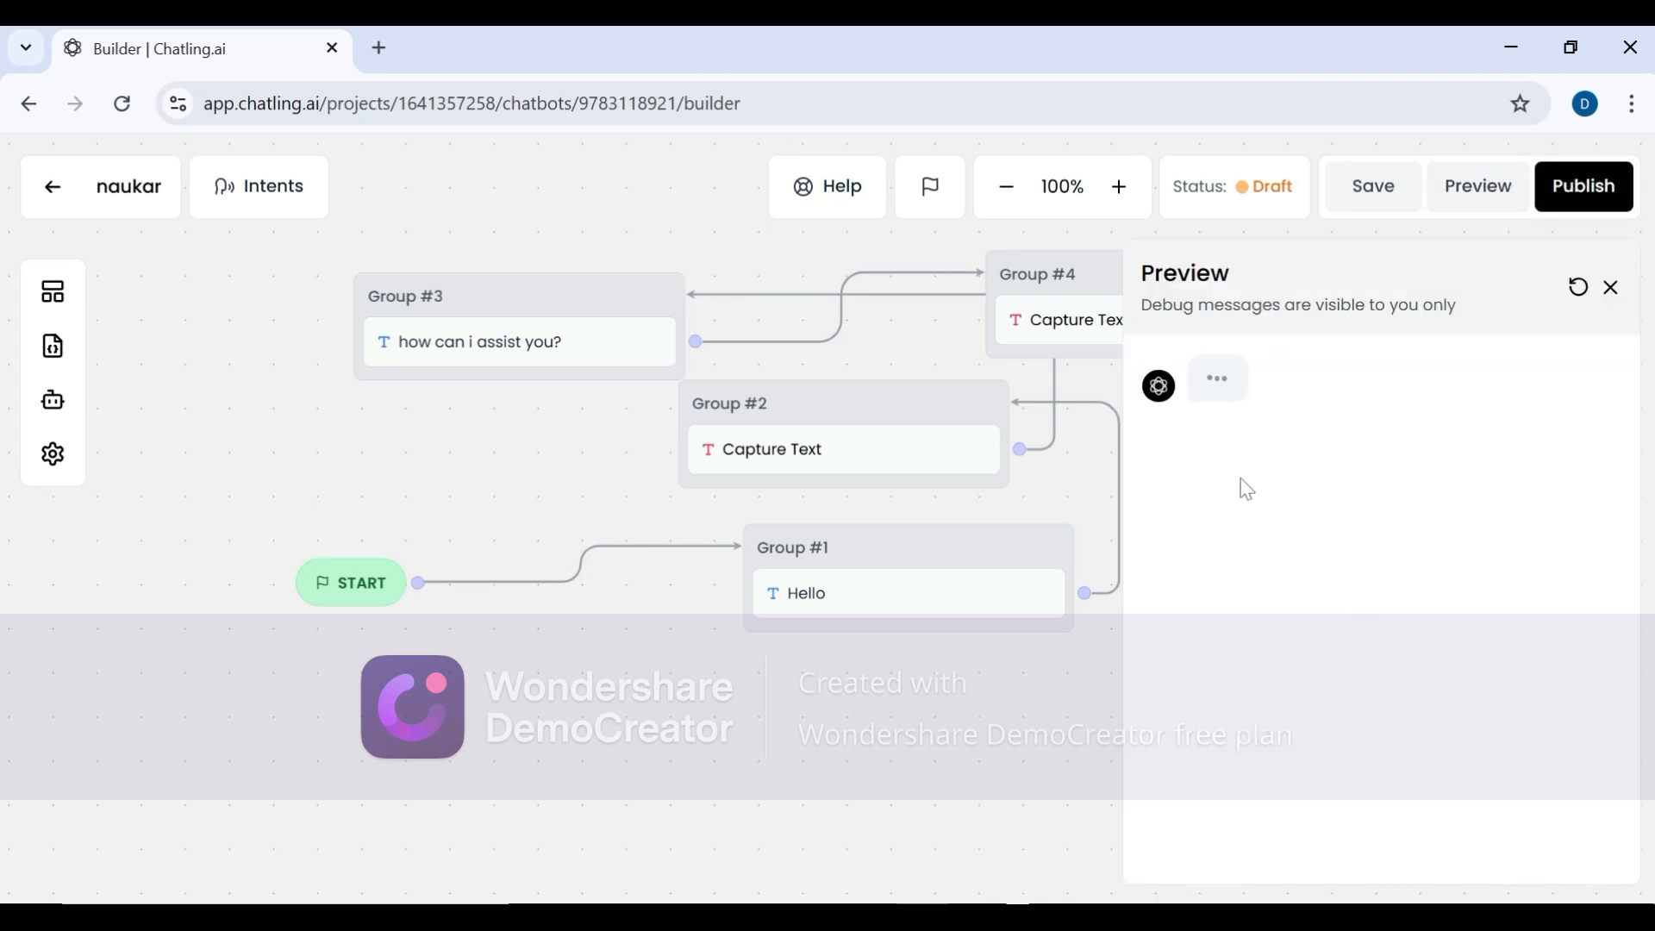
pyautogui.click(1248, 852)
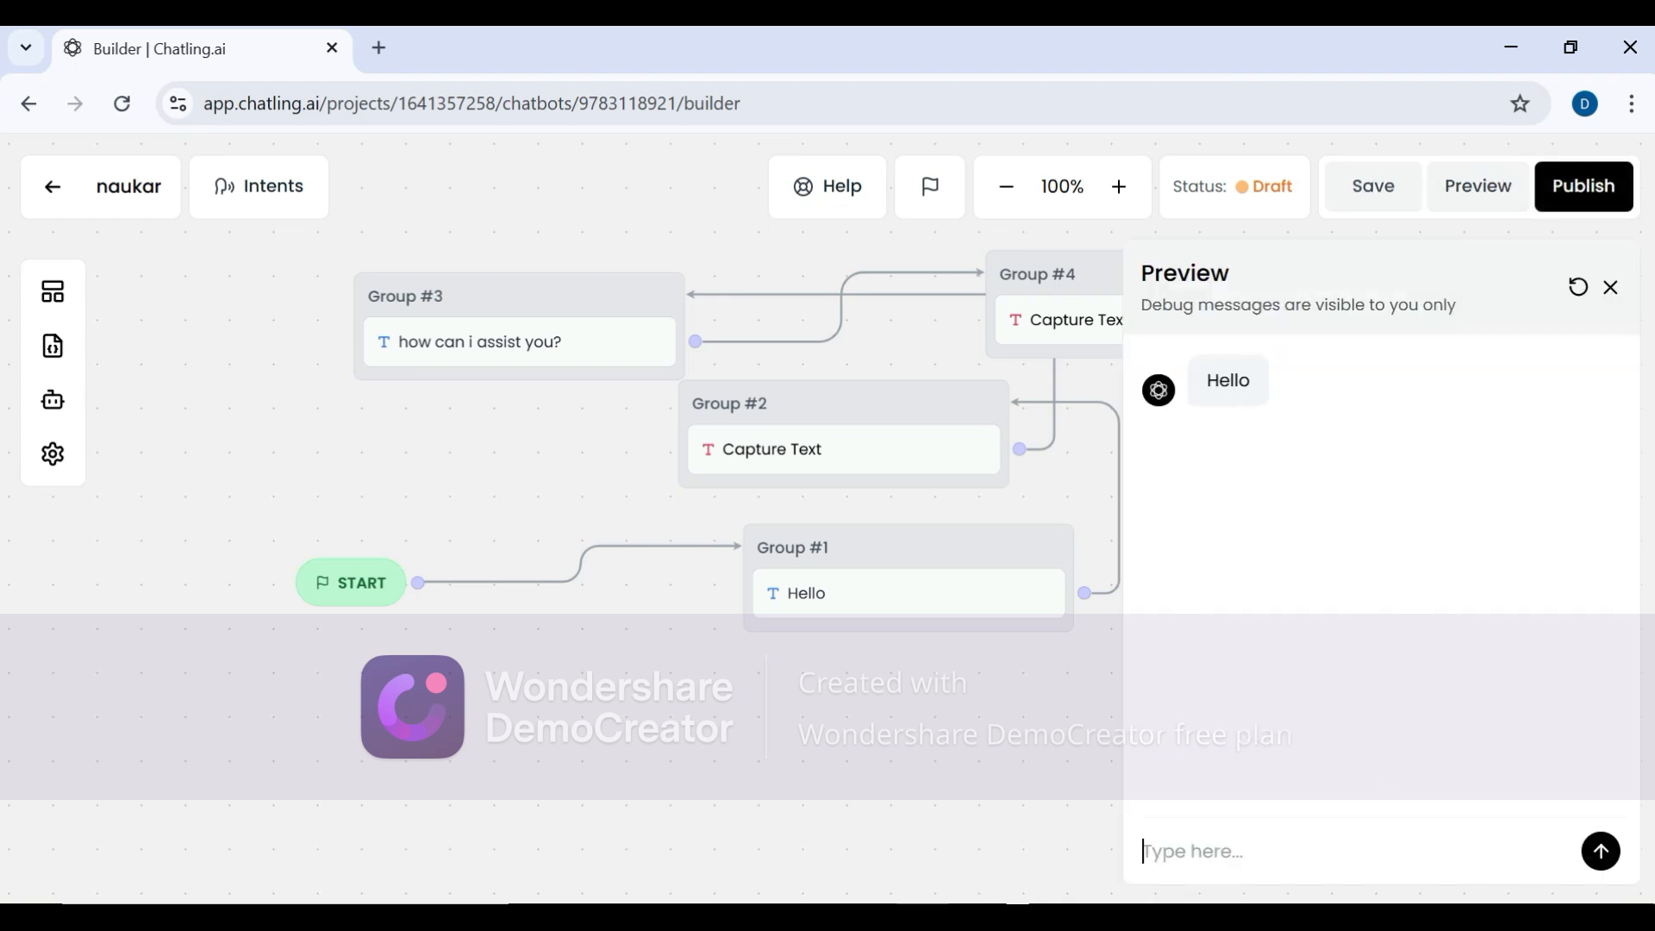
pyautogui.write('helo')
pyautogui.press('Return')
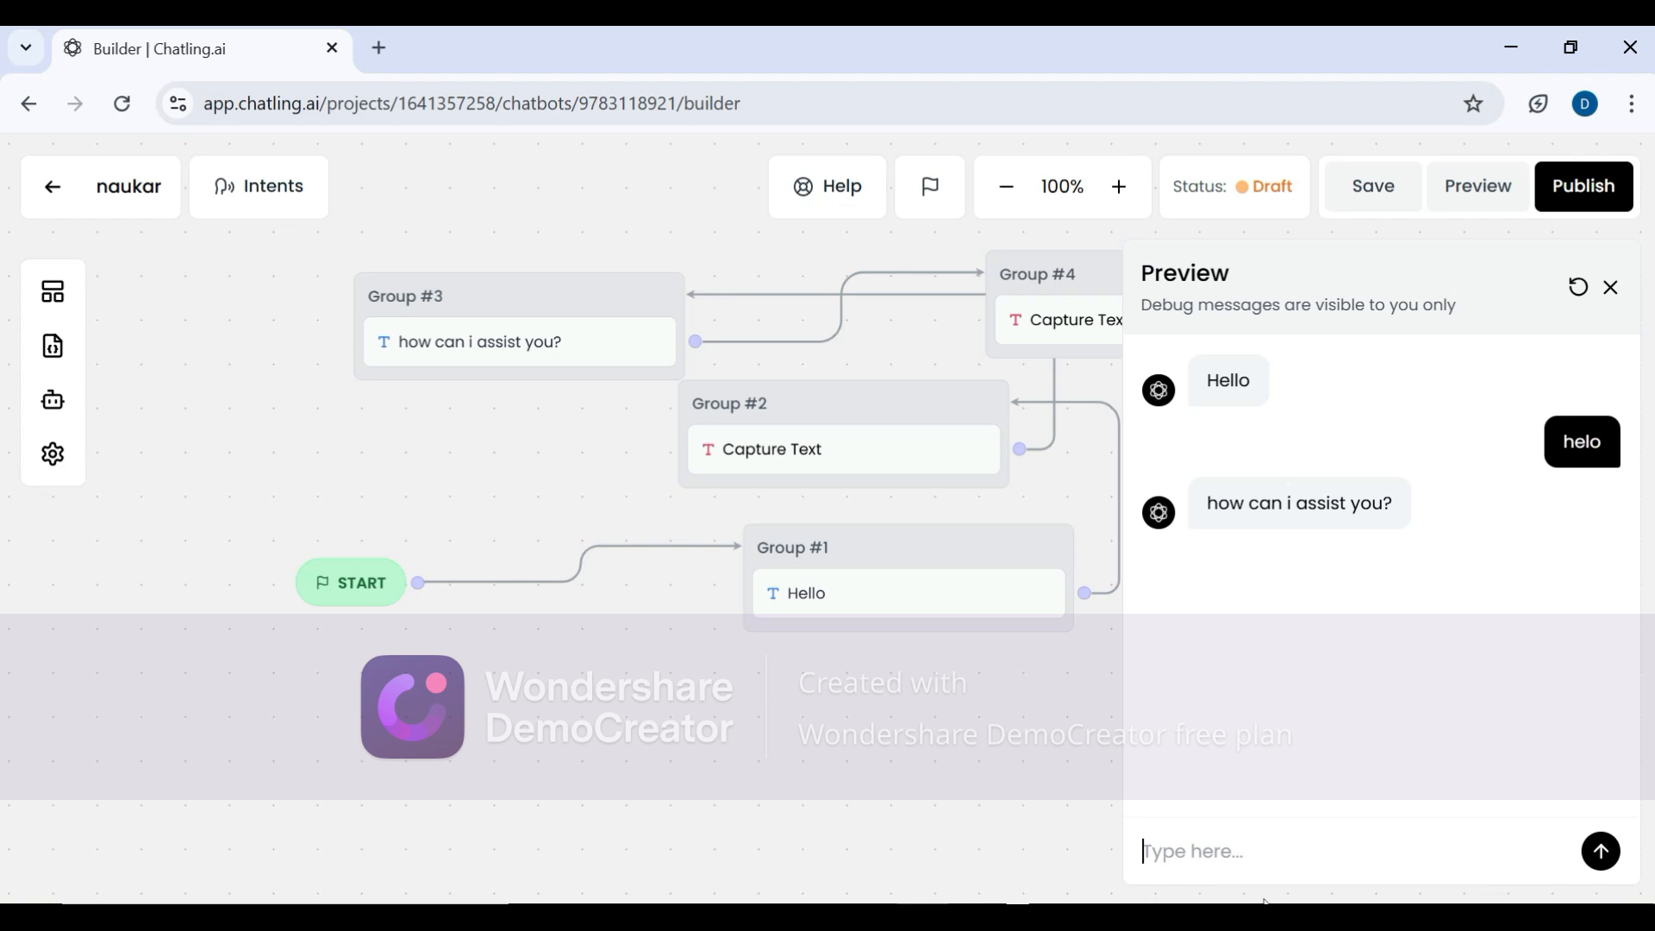
pyautogui.write('what is gravity')
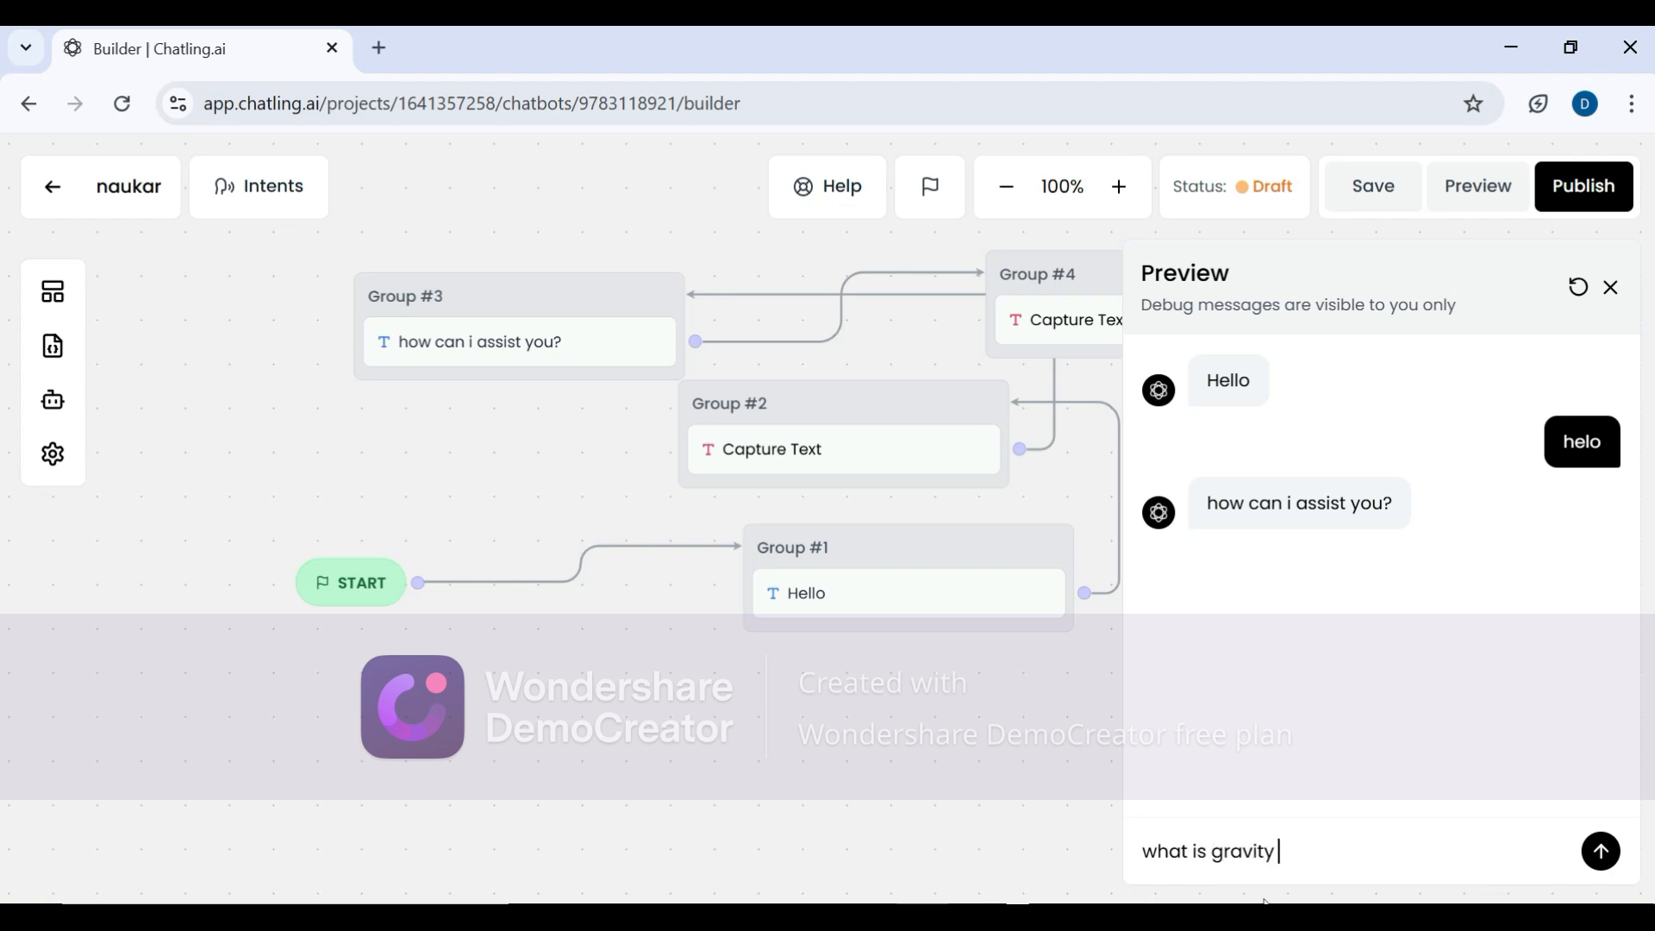
pyautogui.press('Return')
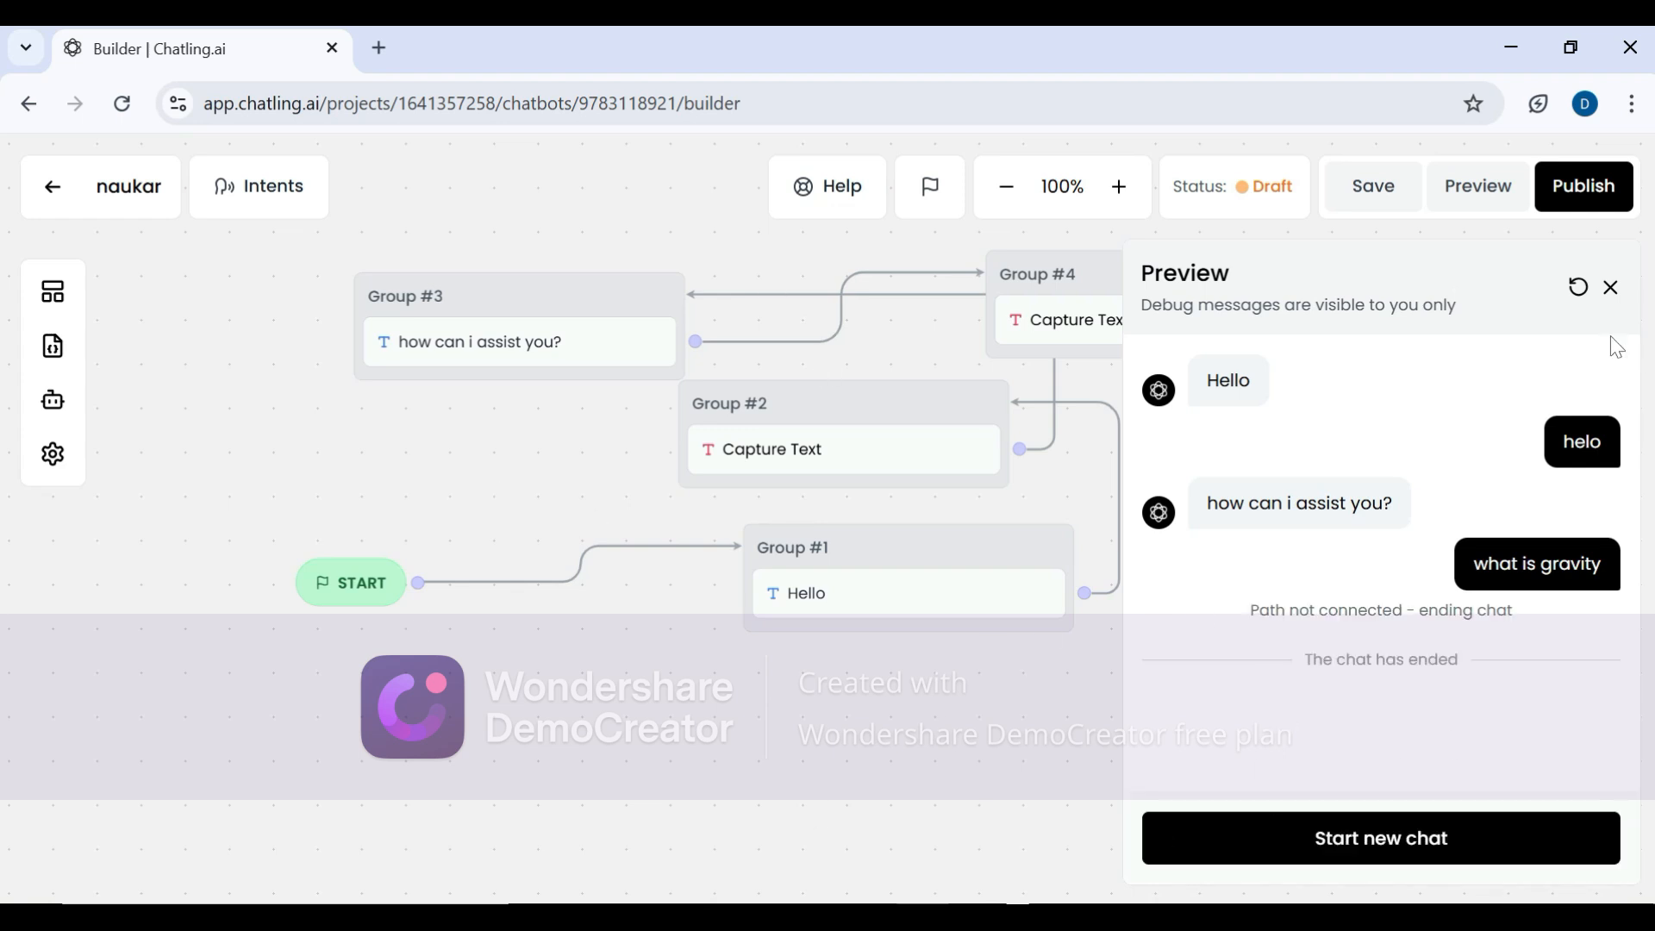
pyautogui.click(1611, 288)
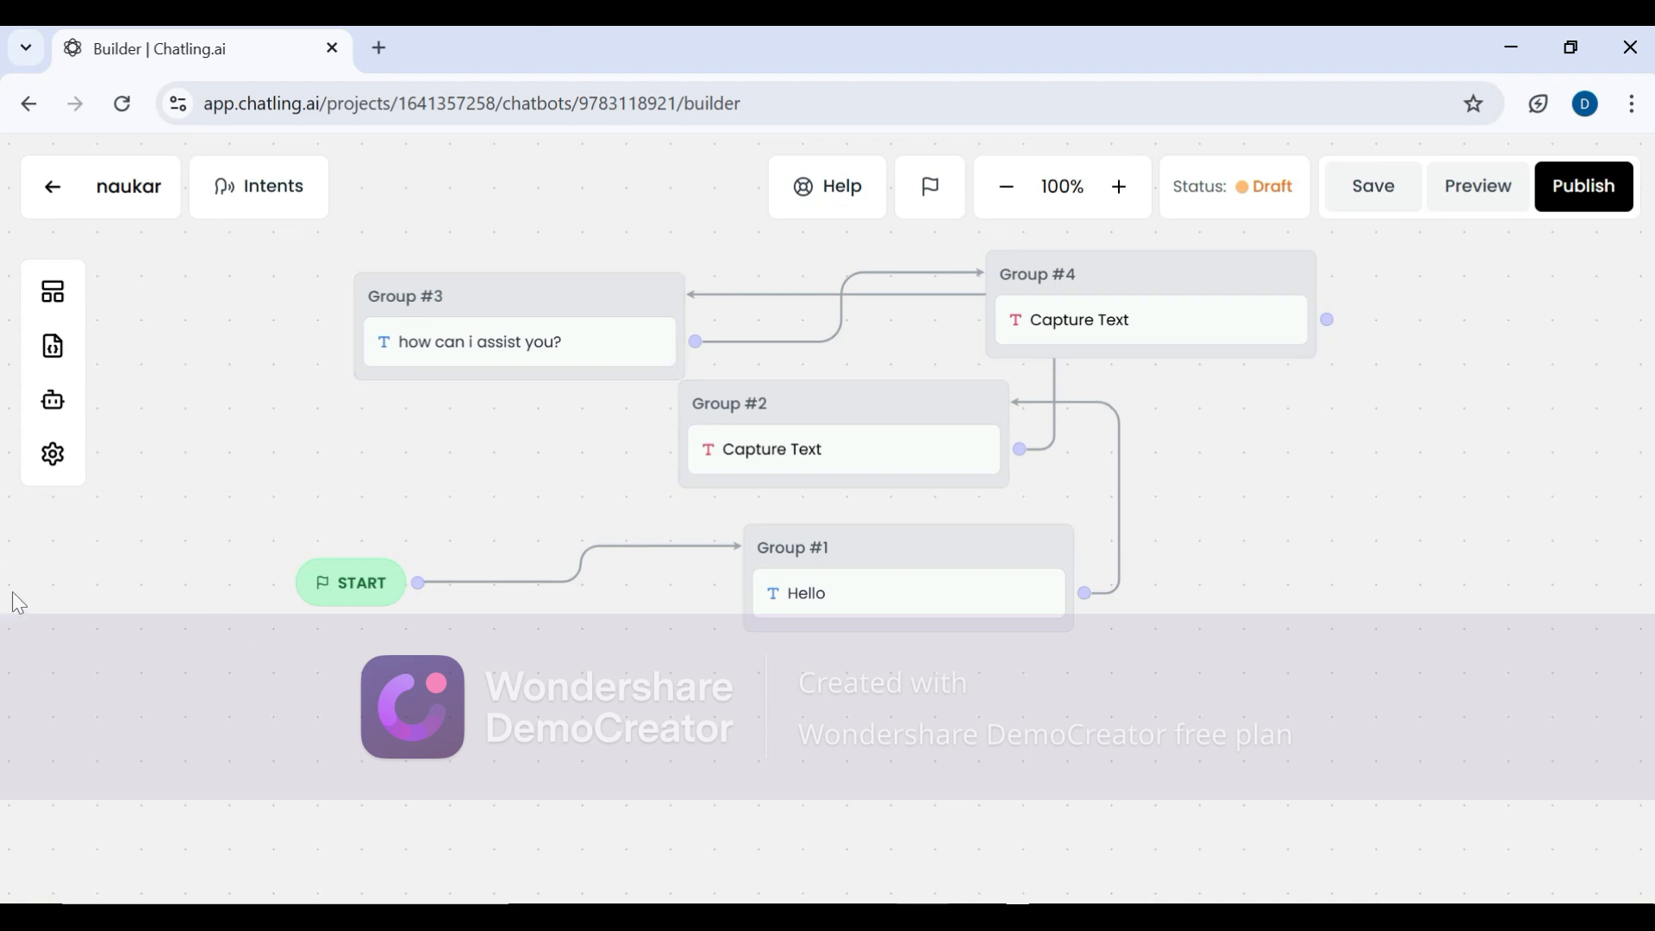
# - Go to the chatbot's knowledge base from the AI configuration and start adding a new data source
pyautogui.click(51, 407)
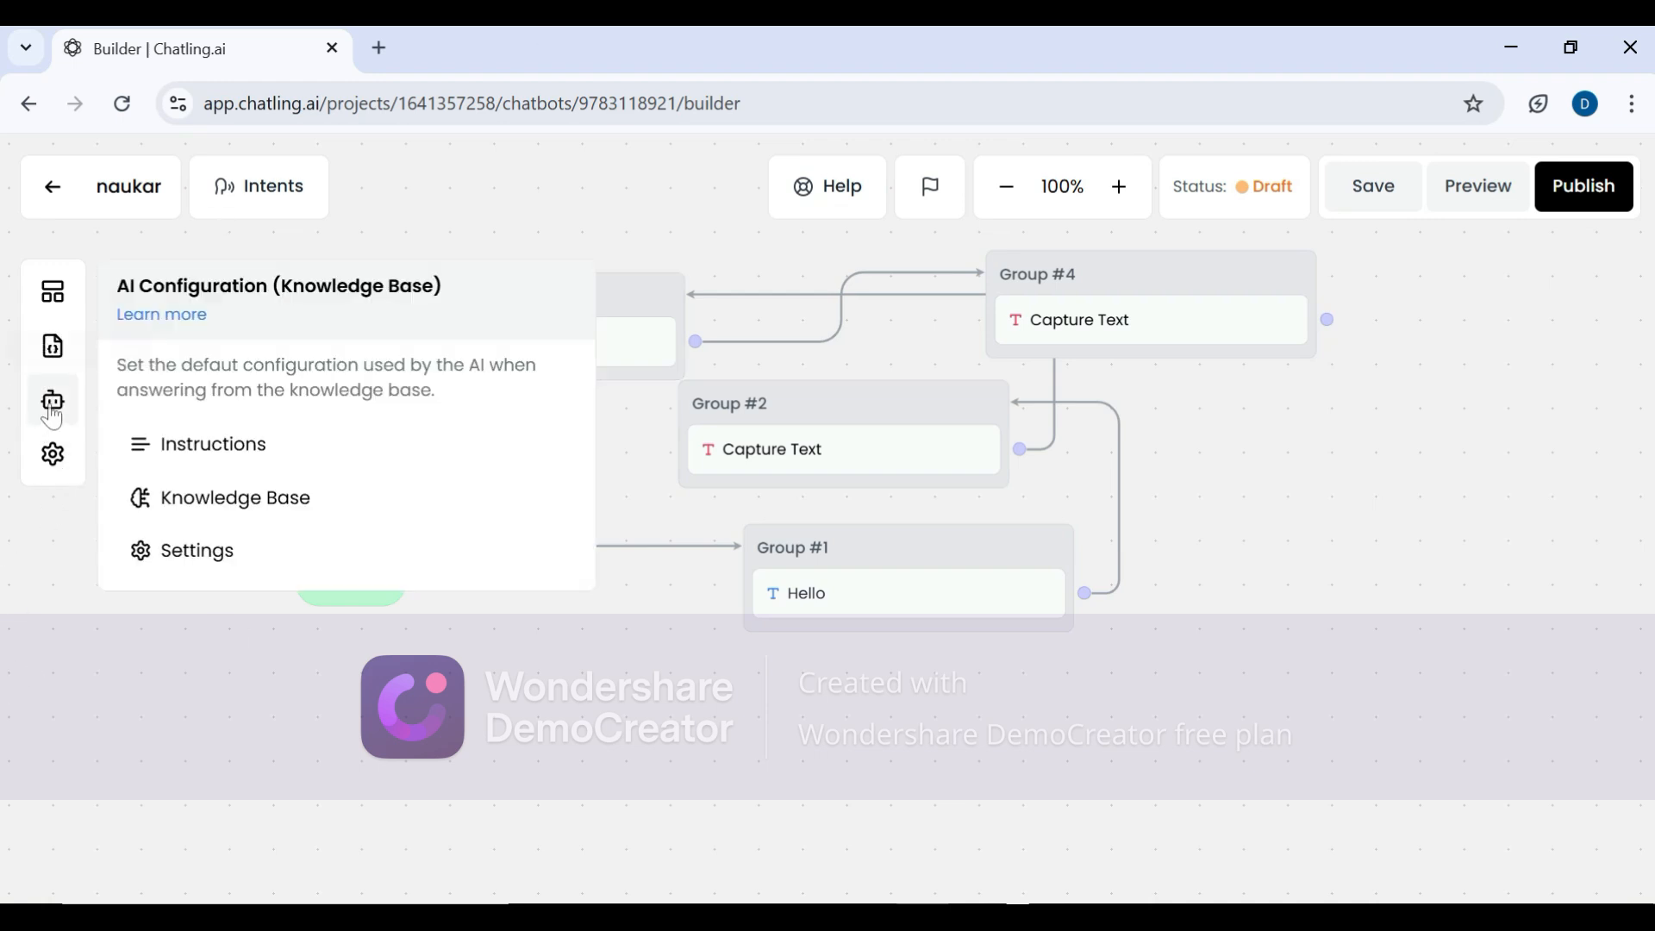
pyautogui.click(170, 501)
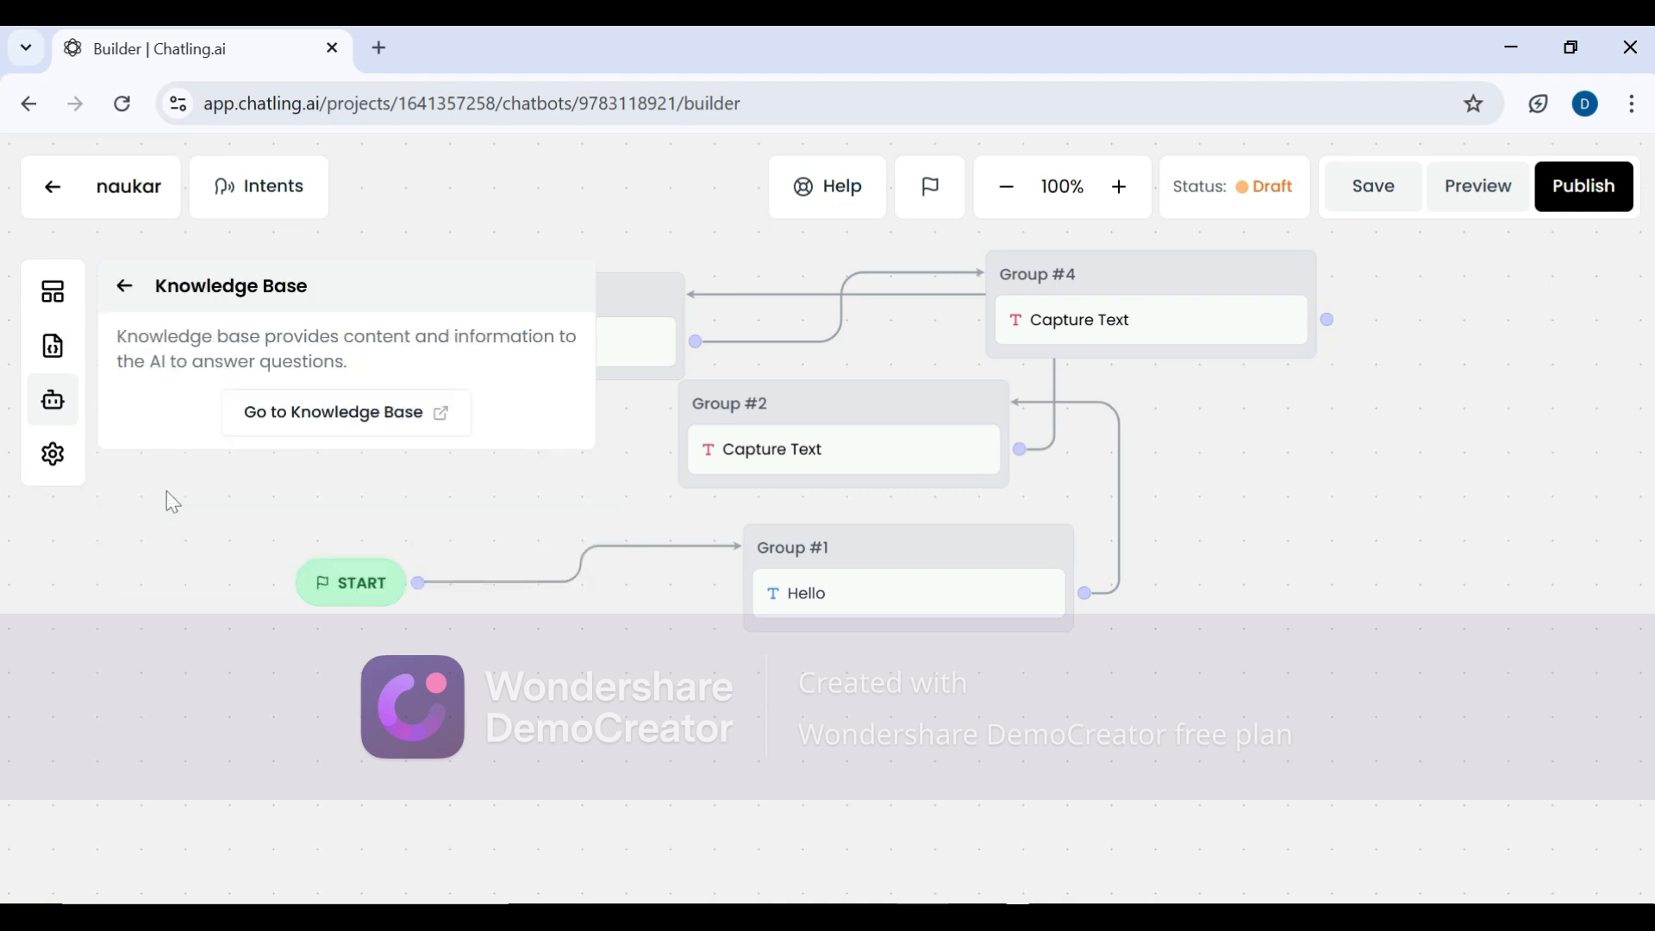
pyautogui.click(286, 424)
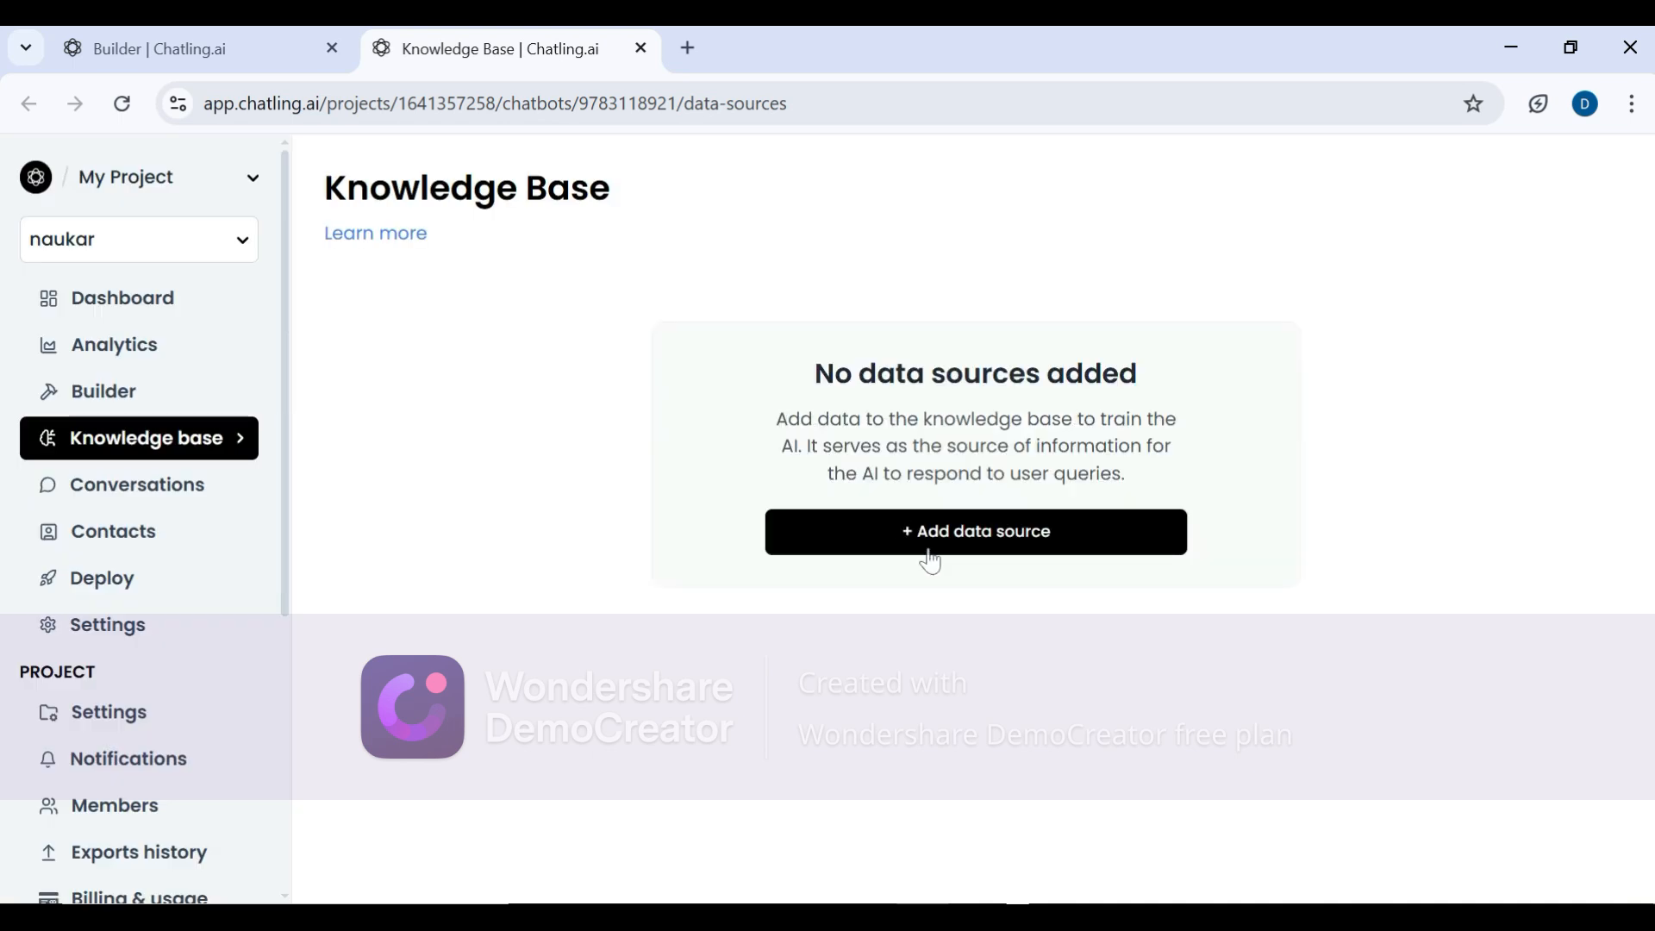
pyautogui.click(931, 544)
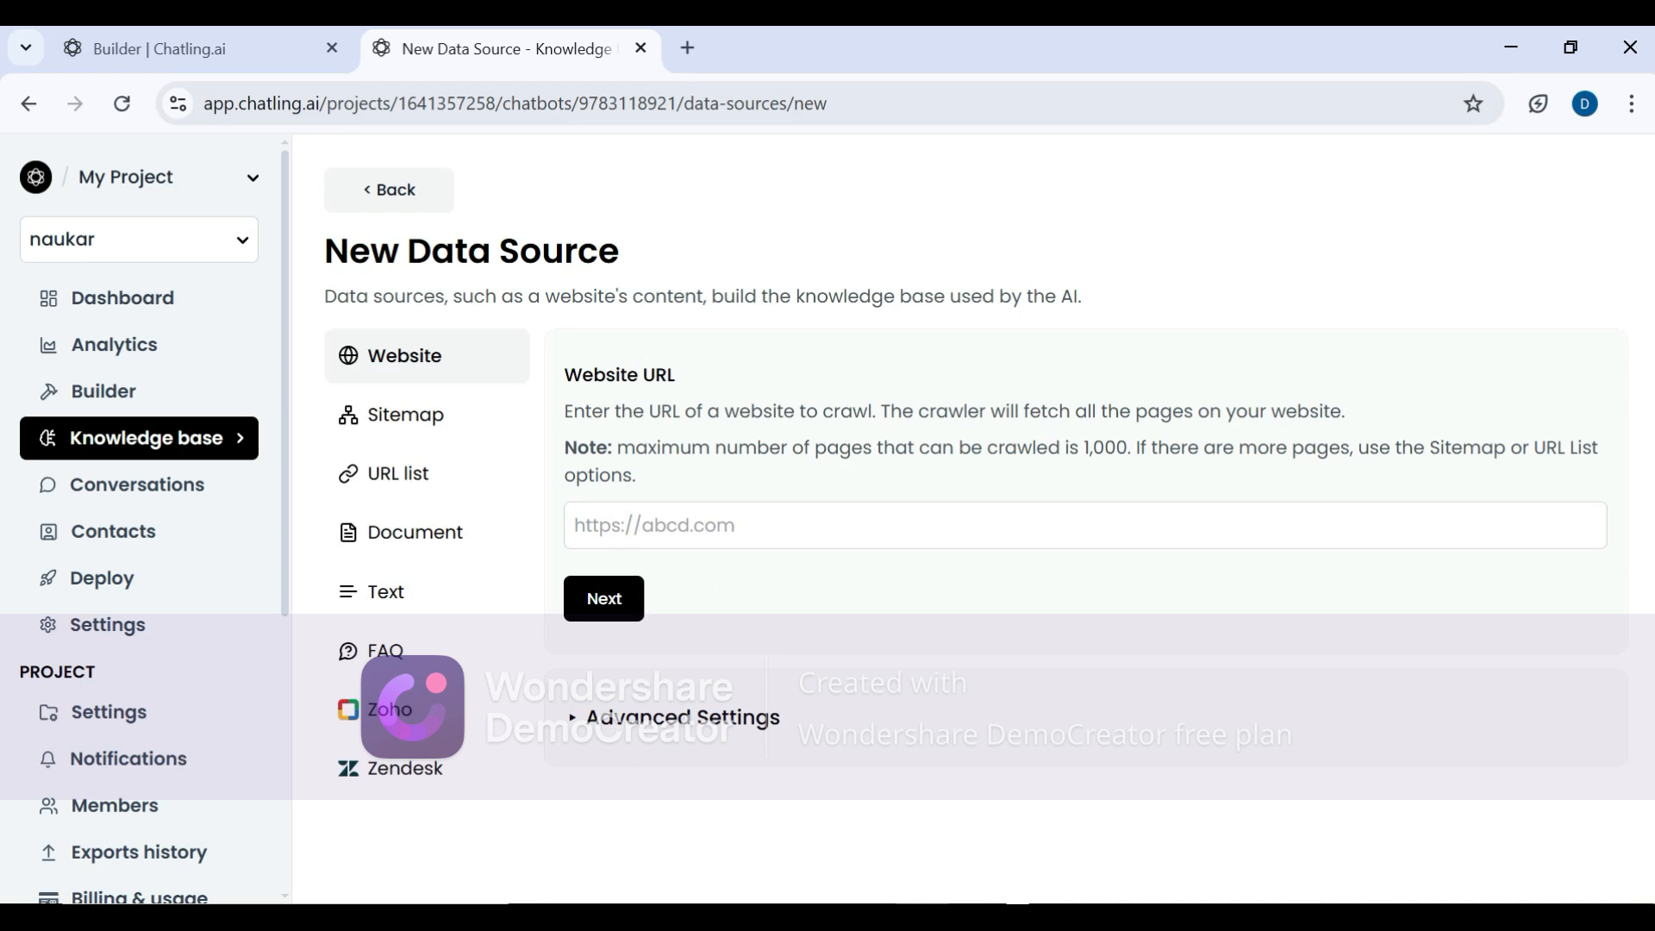
# - Look through the Sitemap, URL list and Document source types and choose Text for the new data source
pyautogui.click(478, 428)
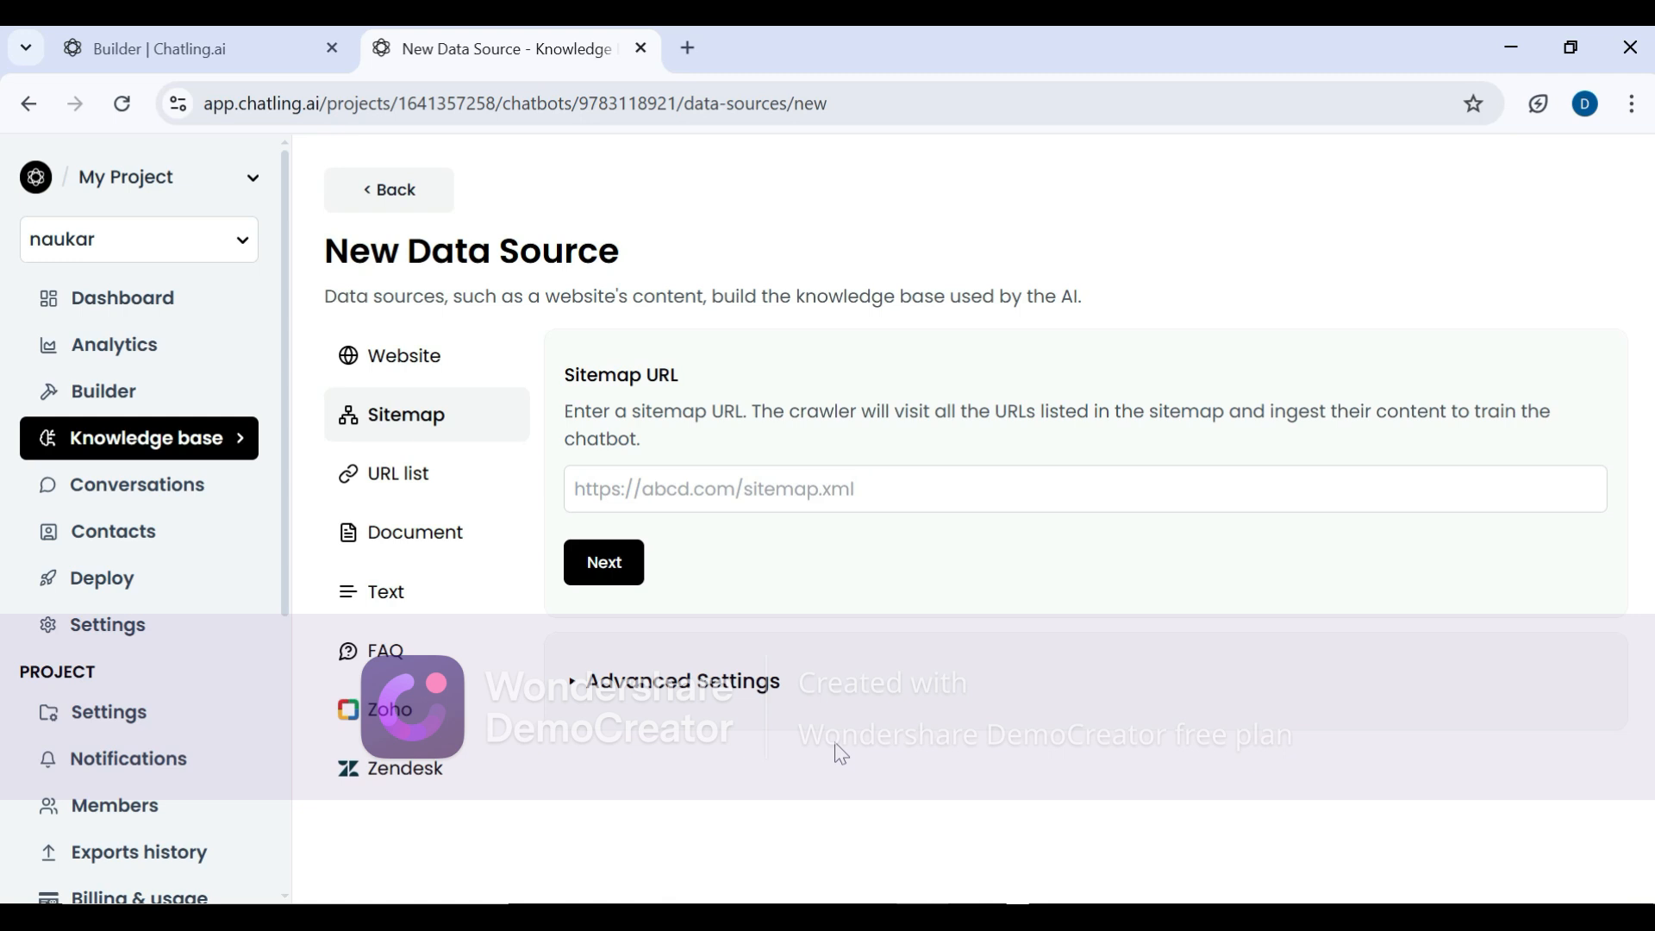
pyautogui.click(467, 502)
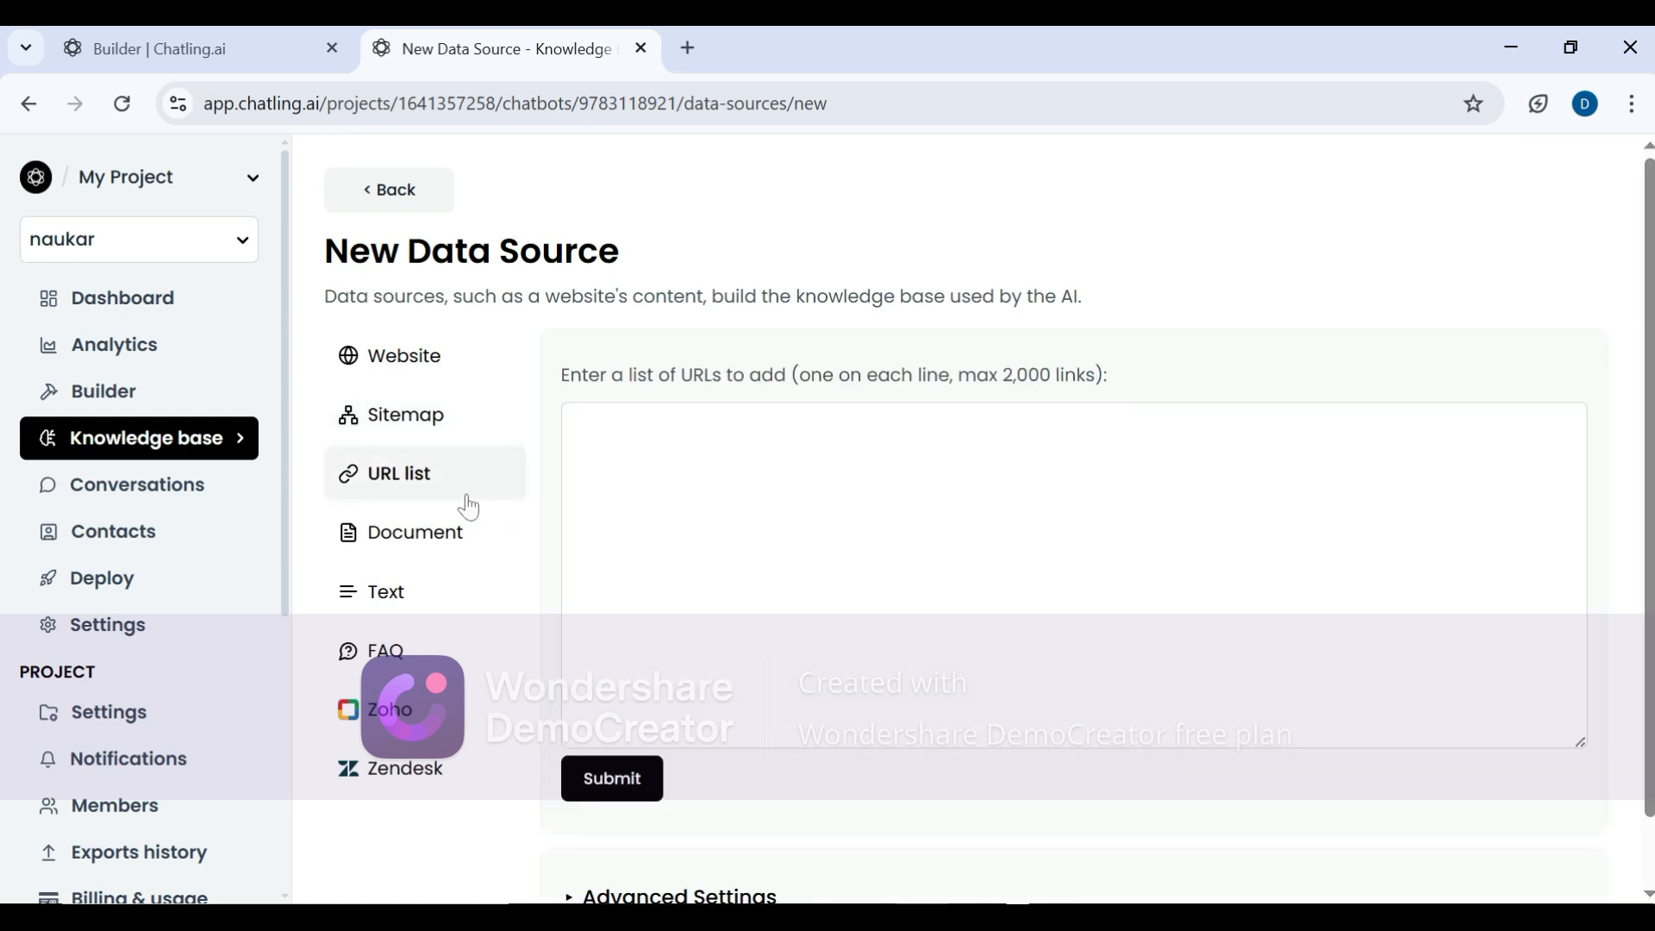
pyautogui.click(446, 556)
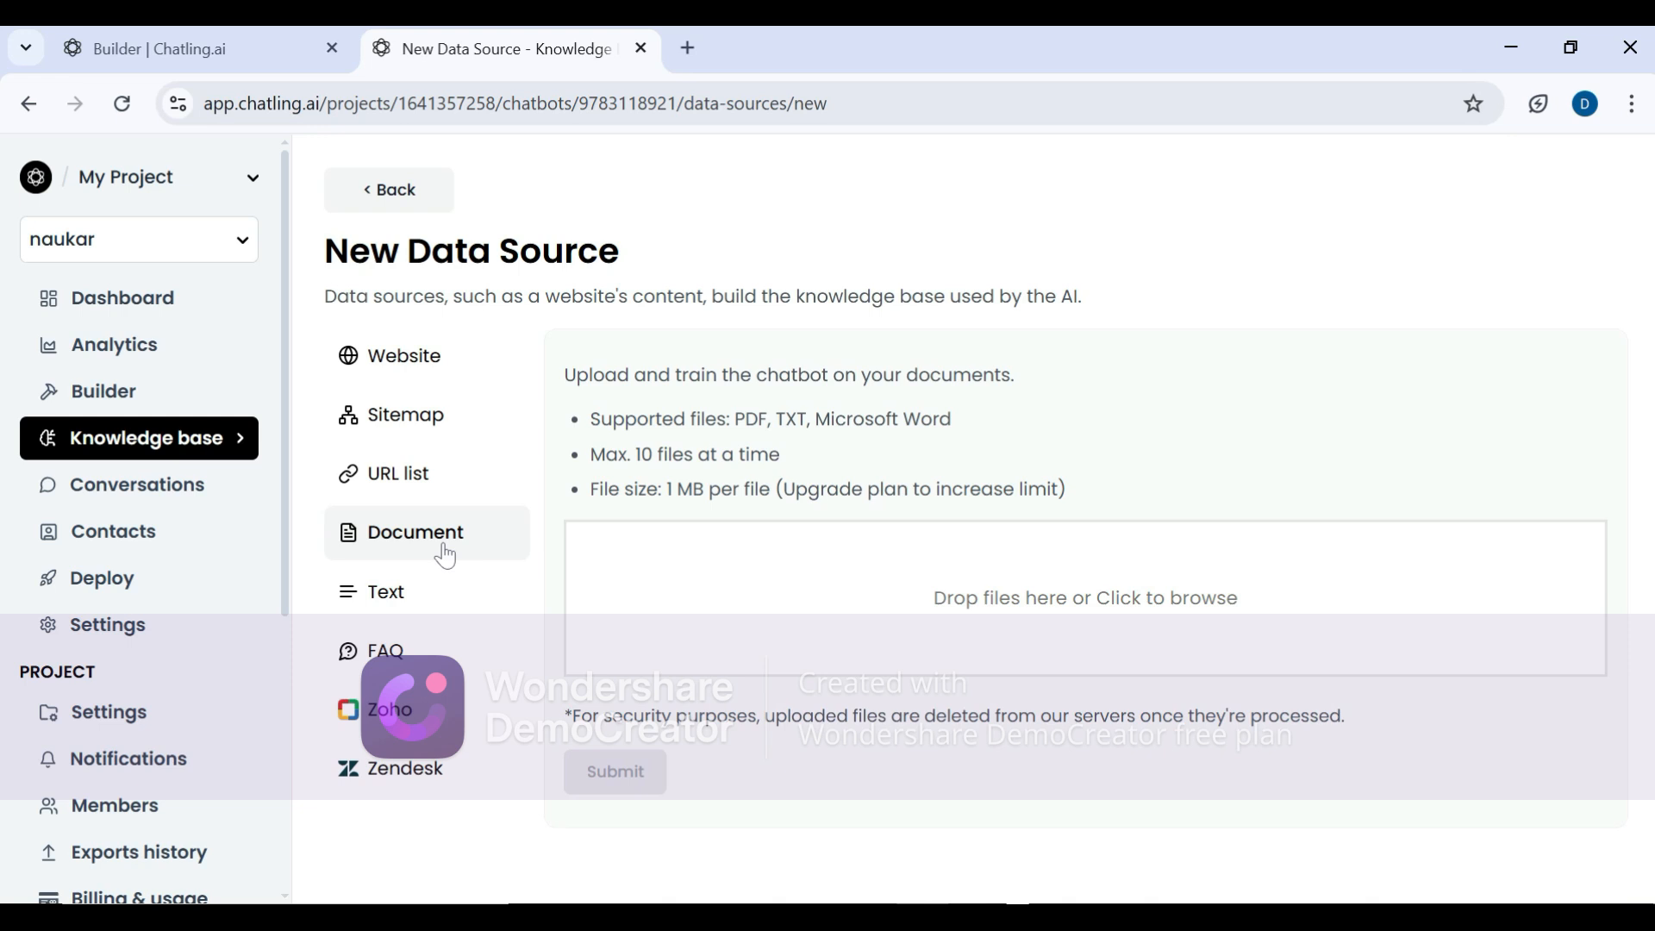
pyautogui.click(422, 618)
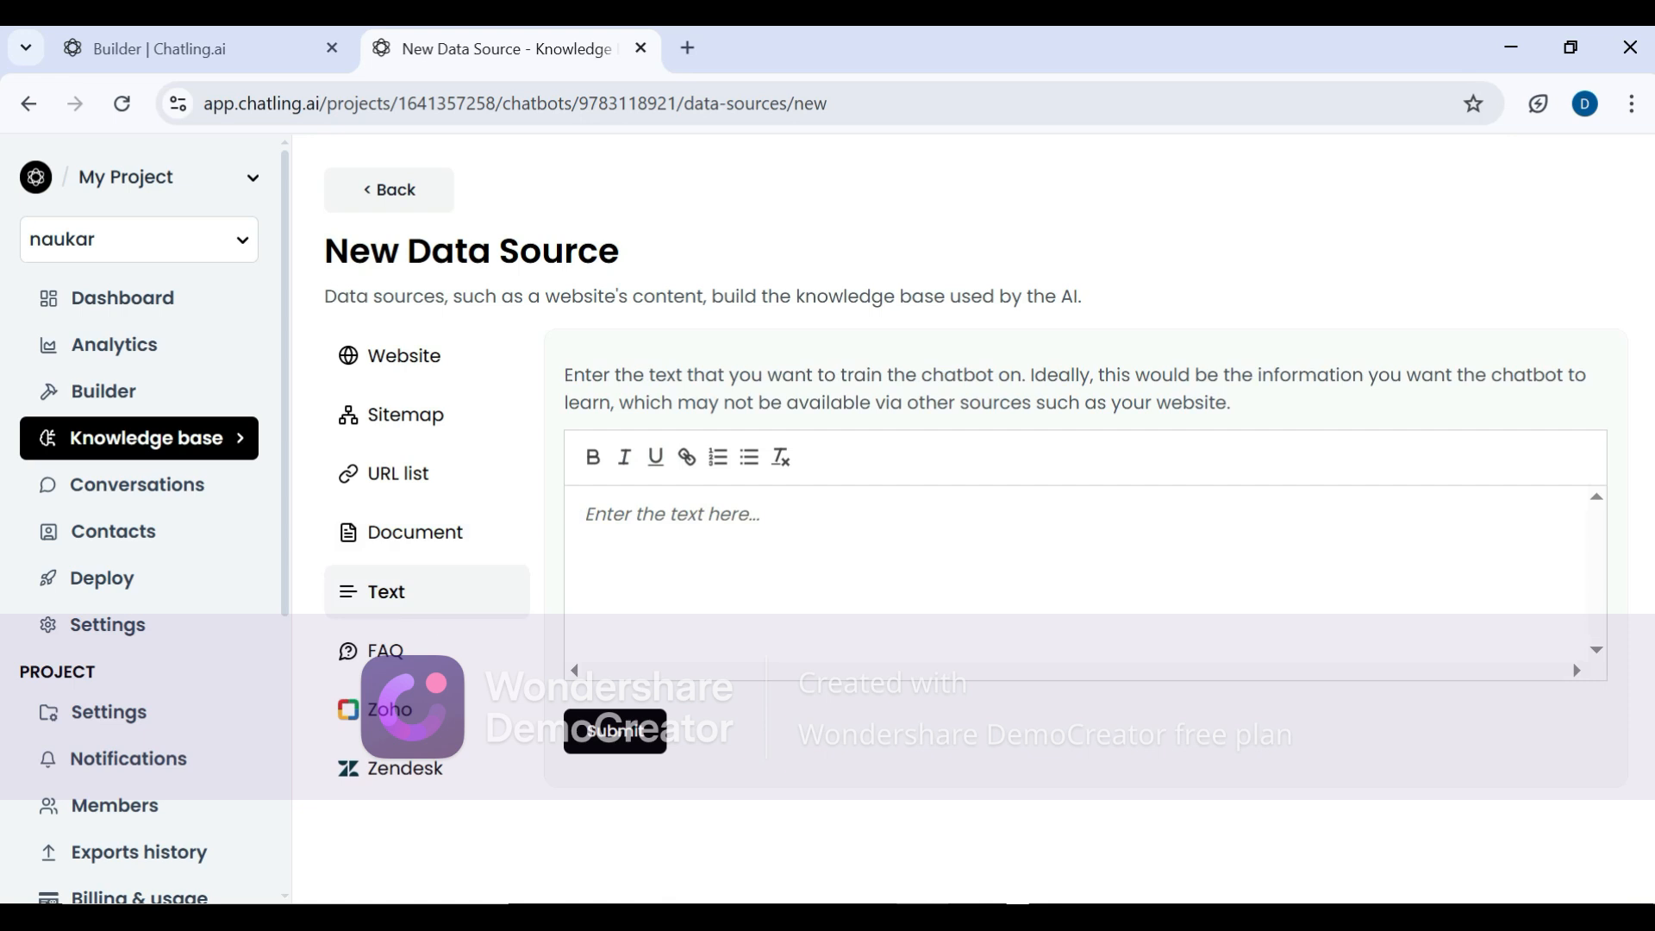
# - Search Google for "gravity" in a new browser tab and copy the AI Overview paragraph defining gravity
pyautogui.click(690, 48)
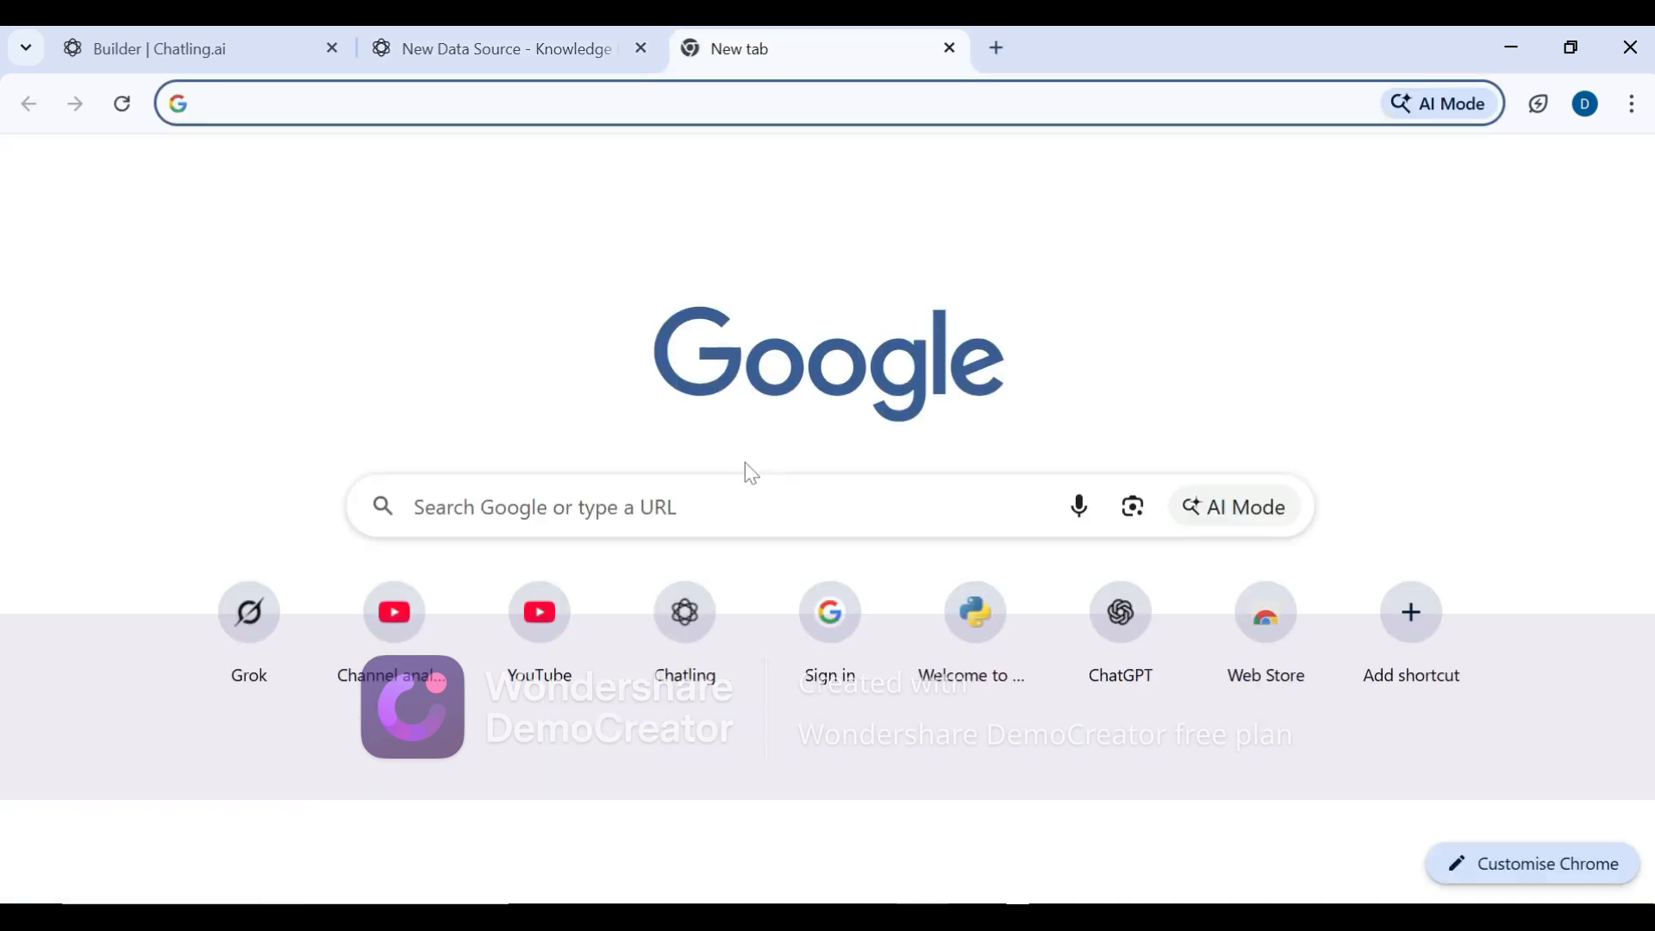
pyautogui.click(545, 507)
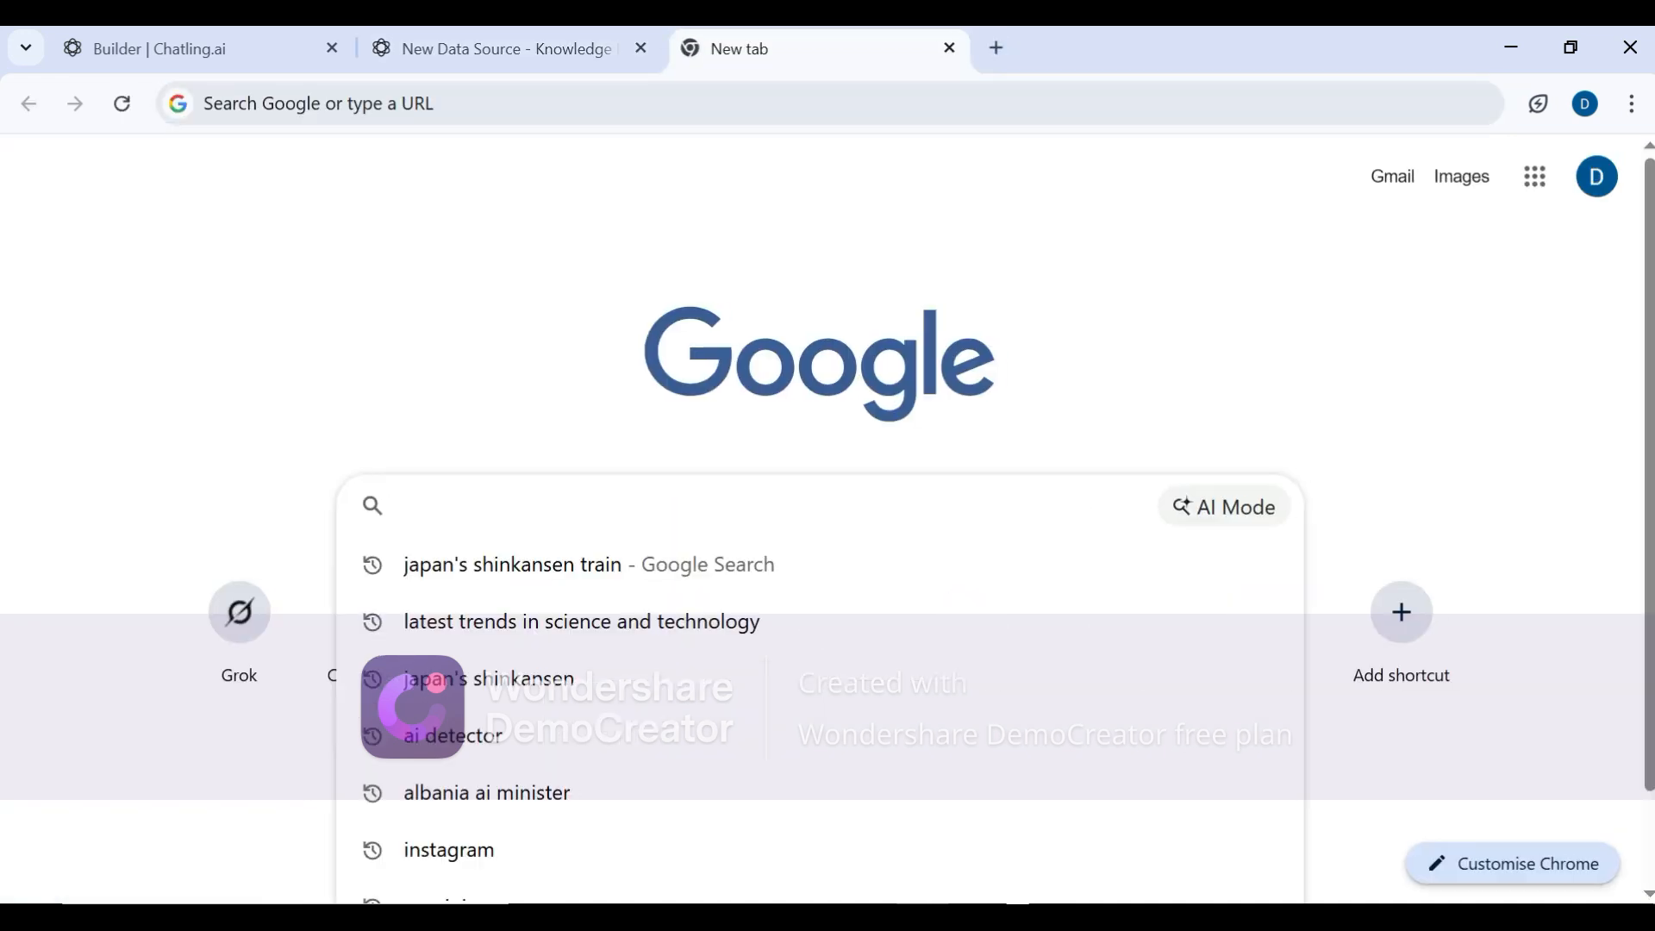
pyautogui.write('grav')
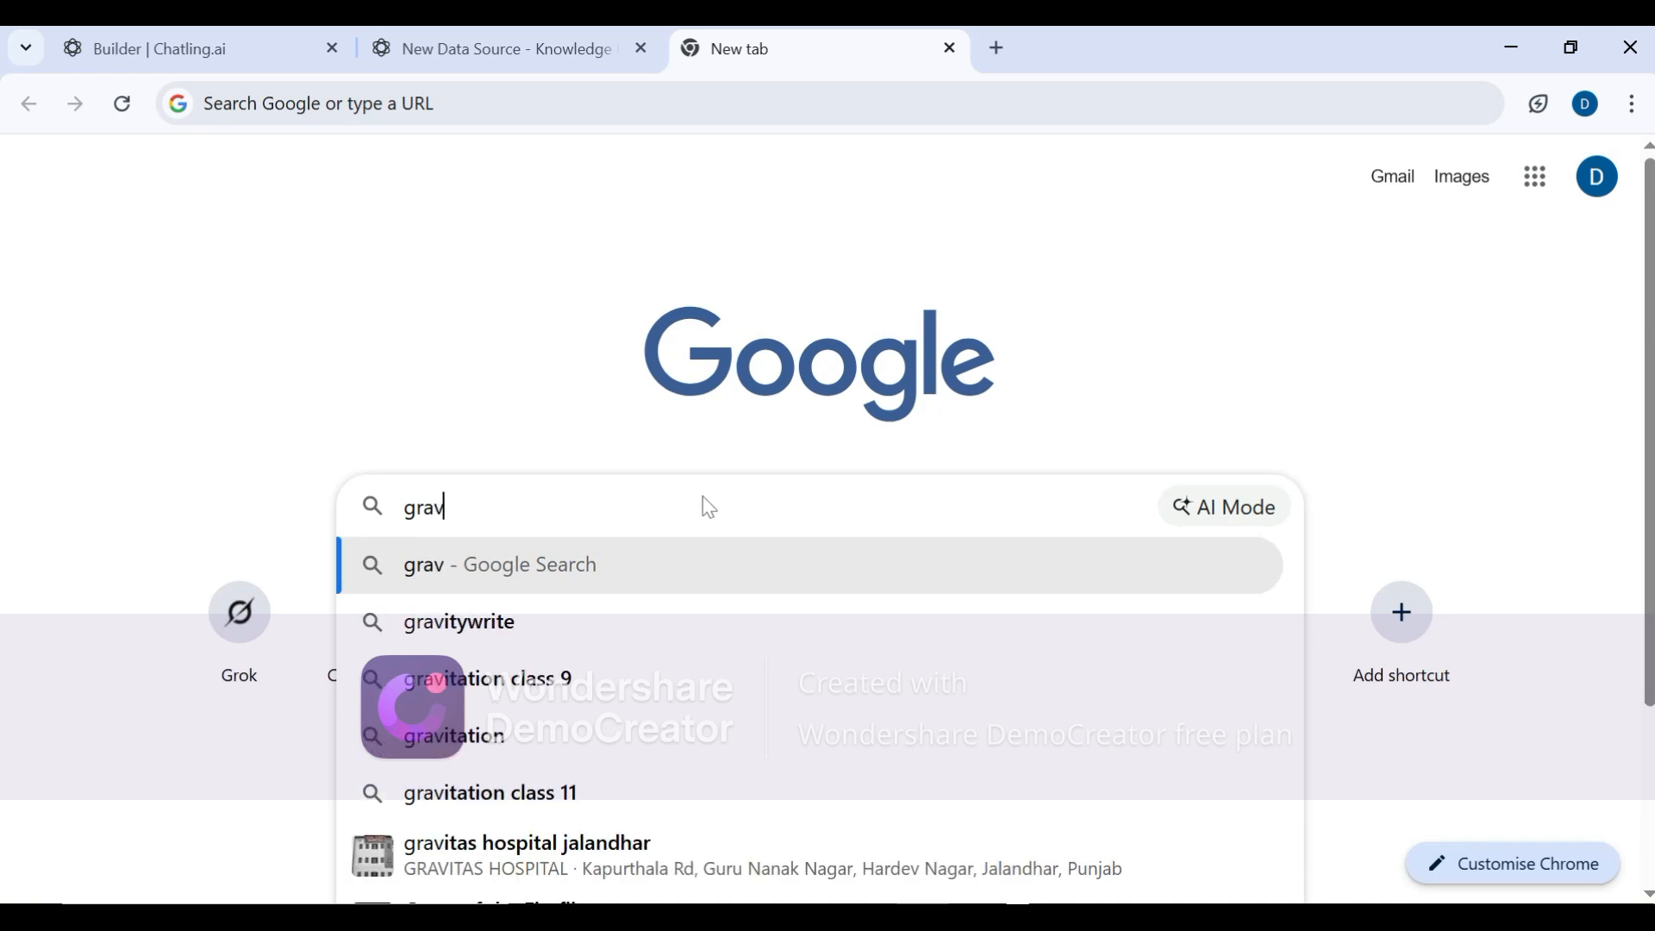
pyautogui.write('ity')
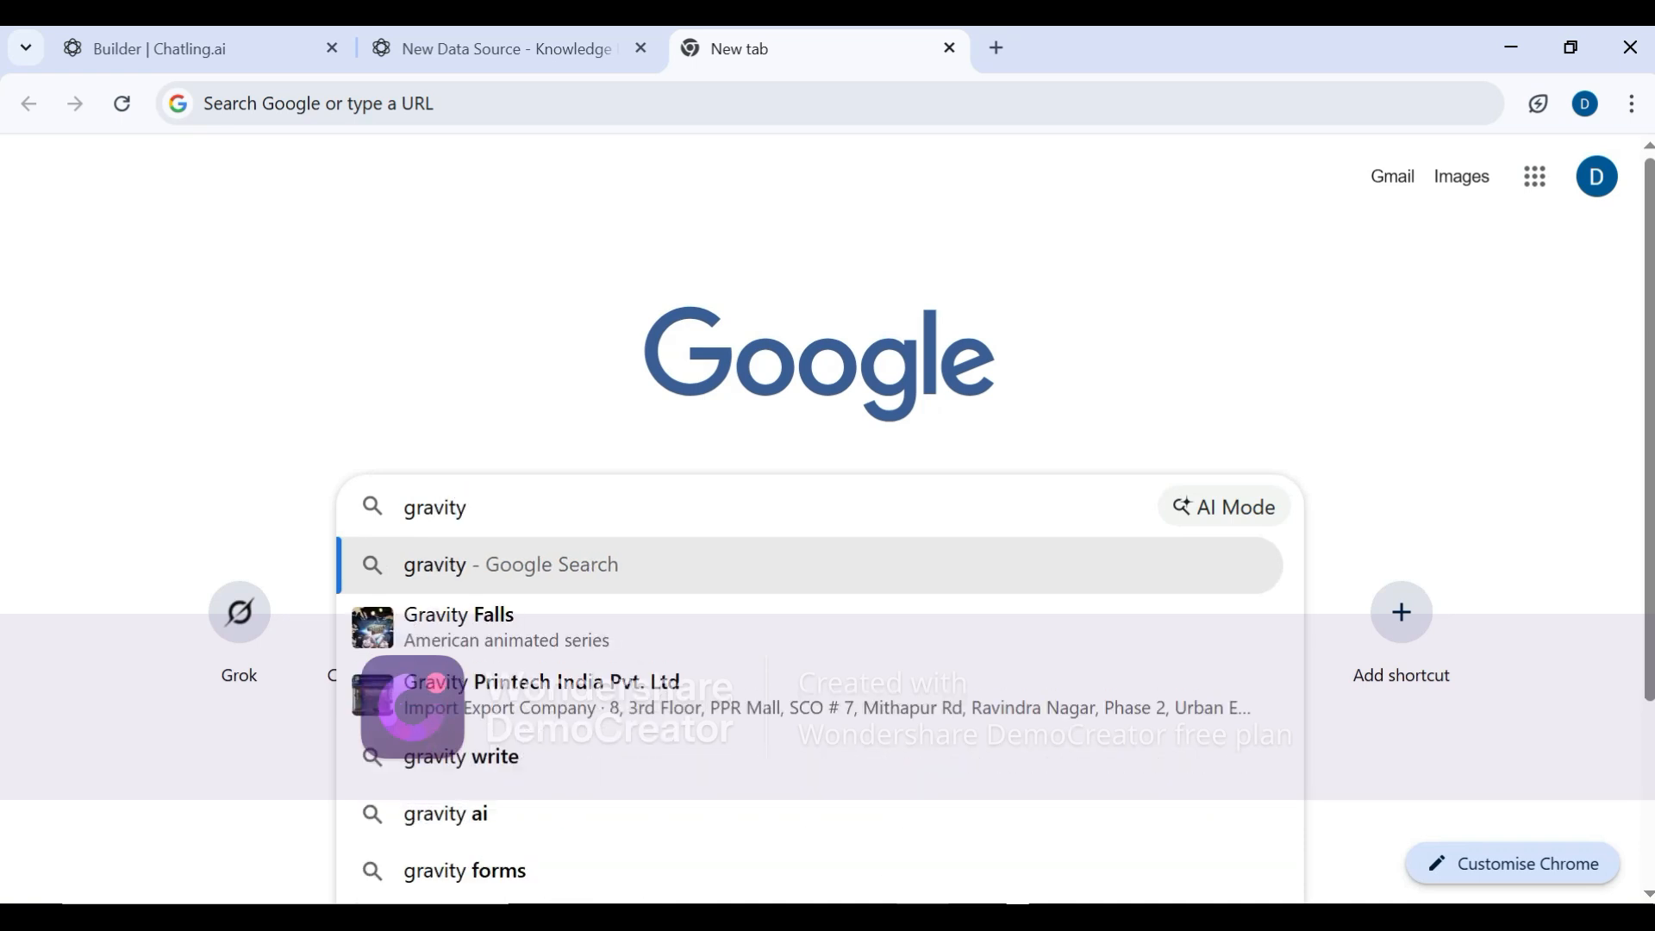
pyautogui.press('Return')
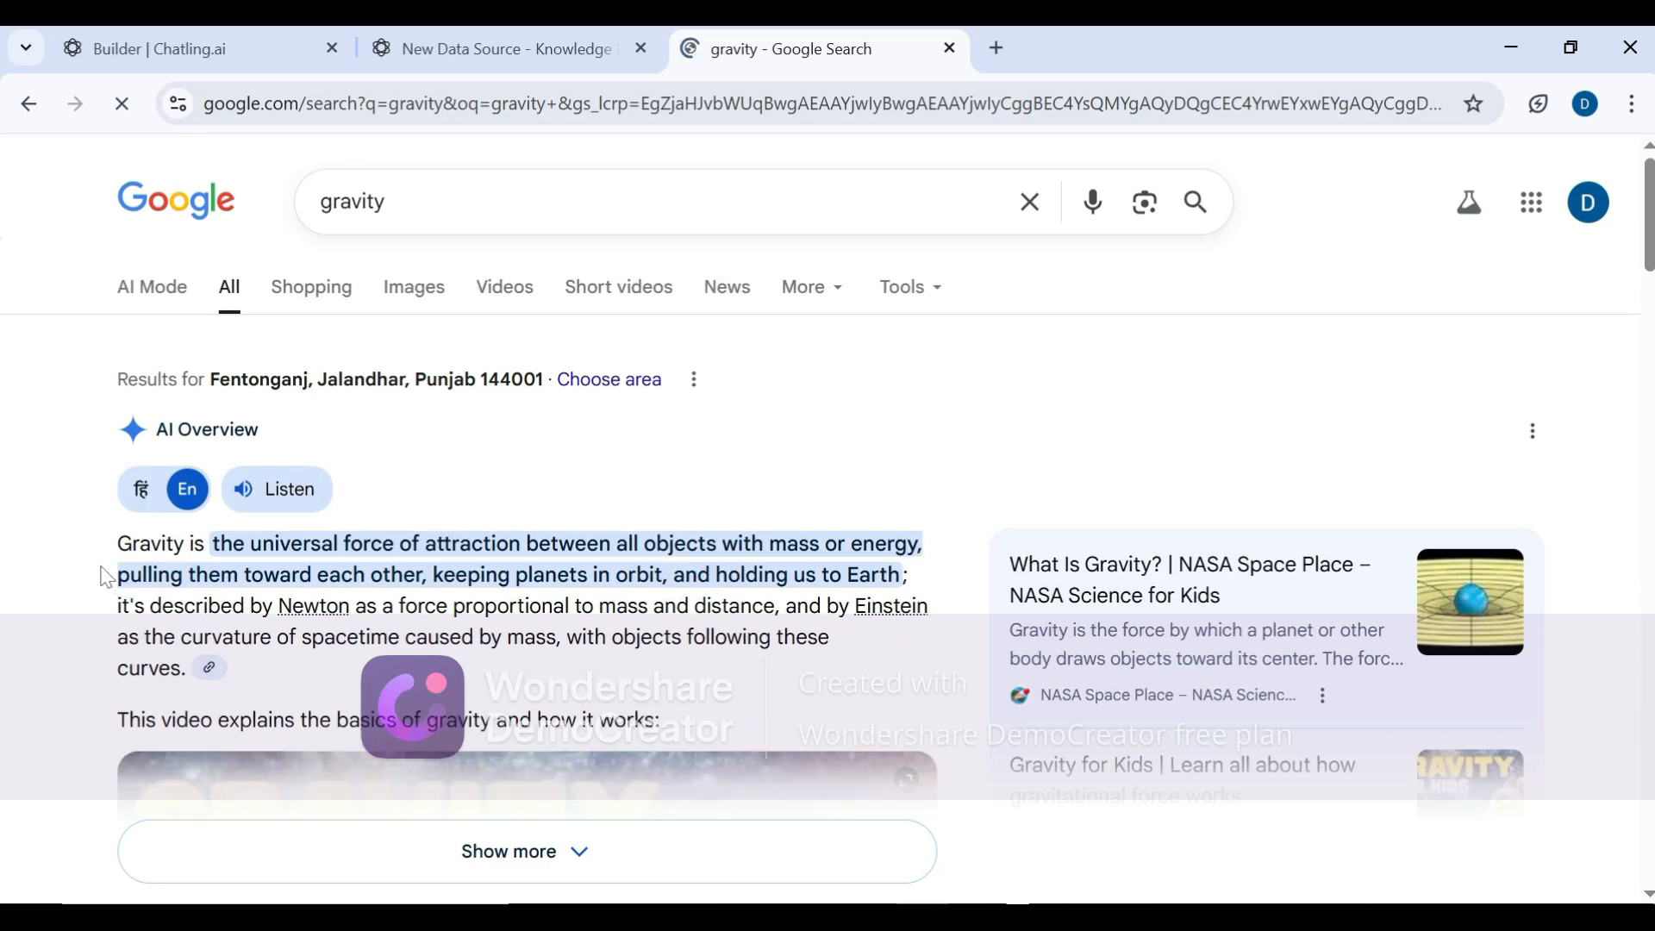
pyautogui.moveTo(127, 548); pyautogui.dragTo(190, 683)
pyautogui.hotkey('ctrl', 'c')
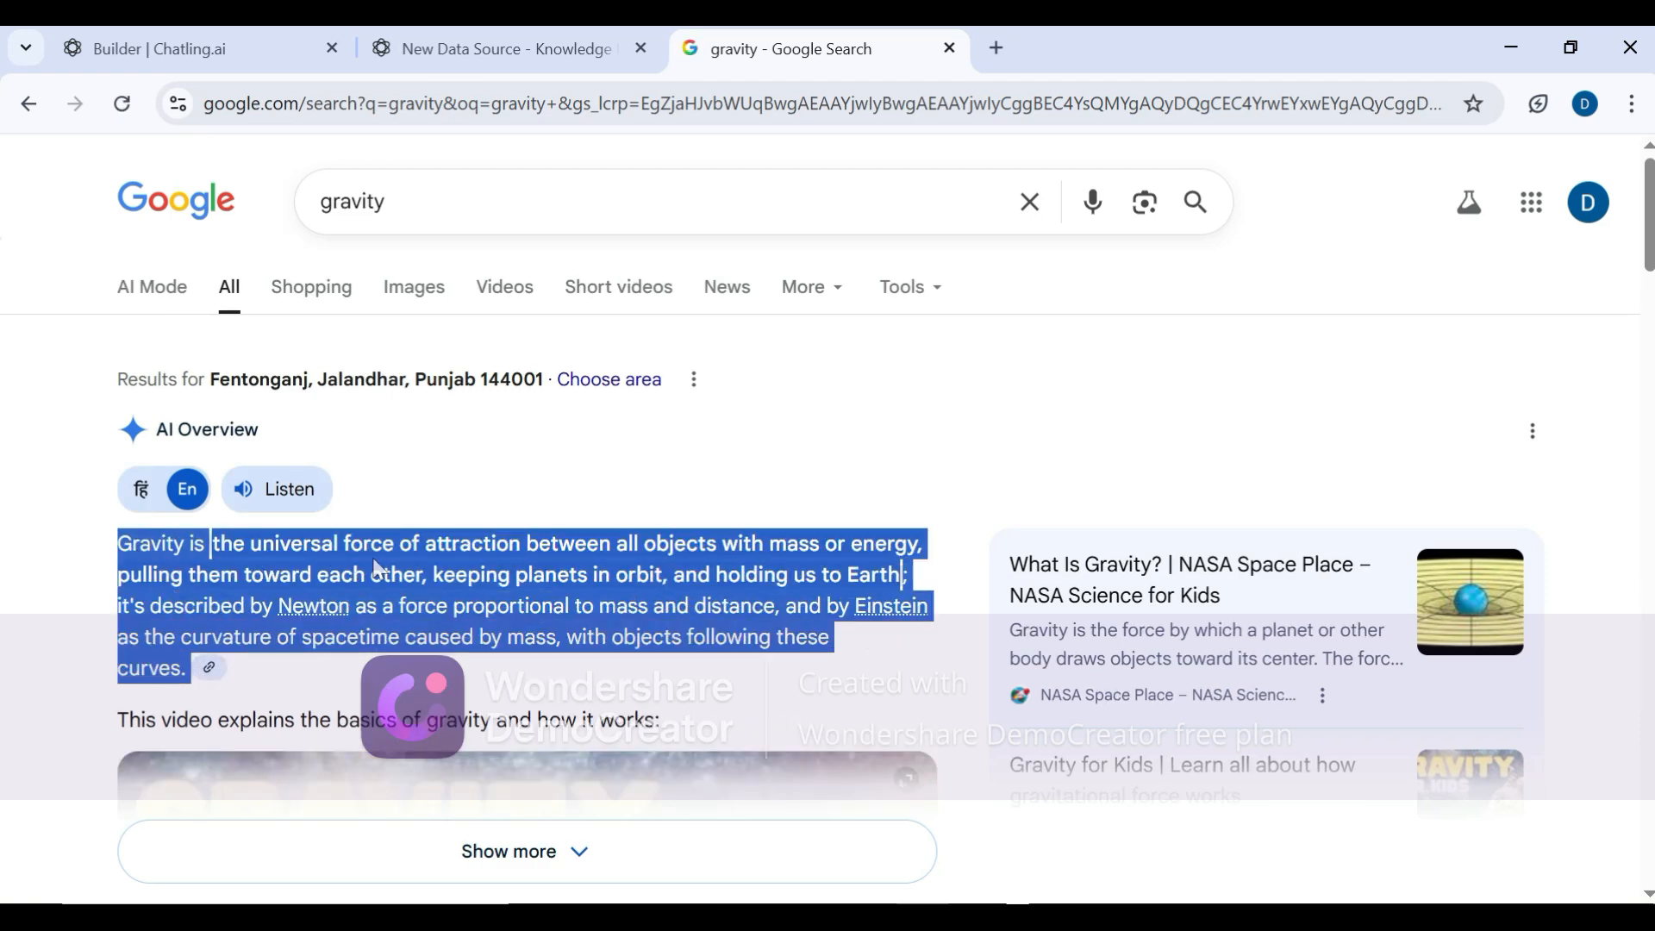
# - Back in Chatling, paste the gravity definition as the text data source and submit it
pyautogui.click(440, 52)
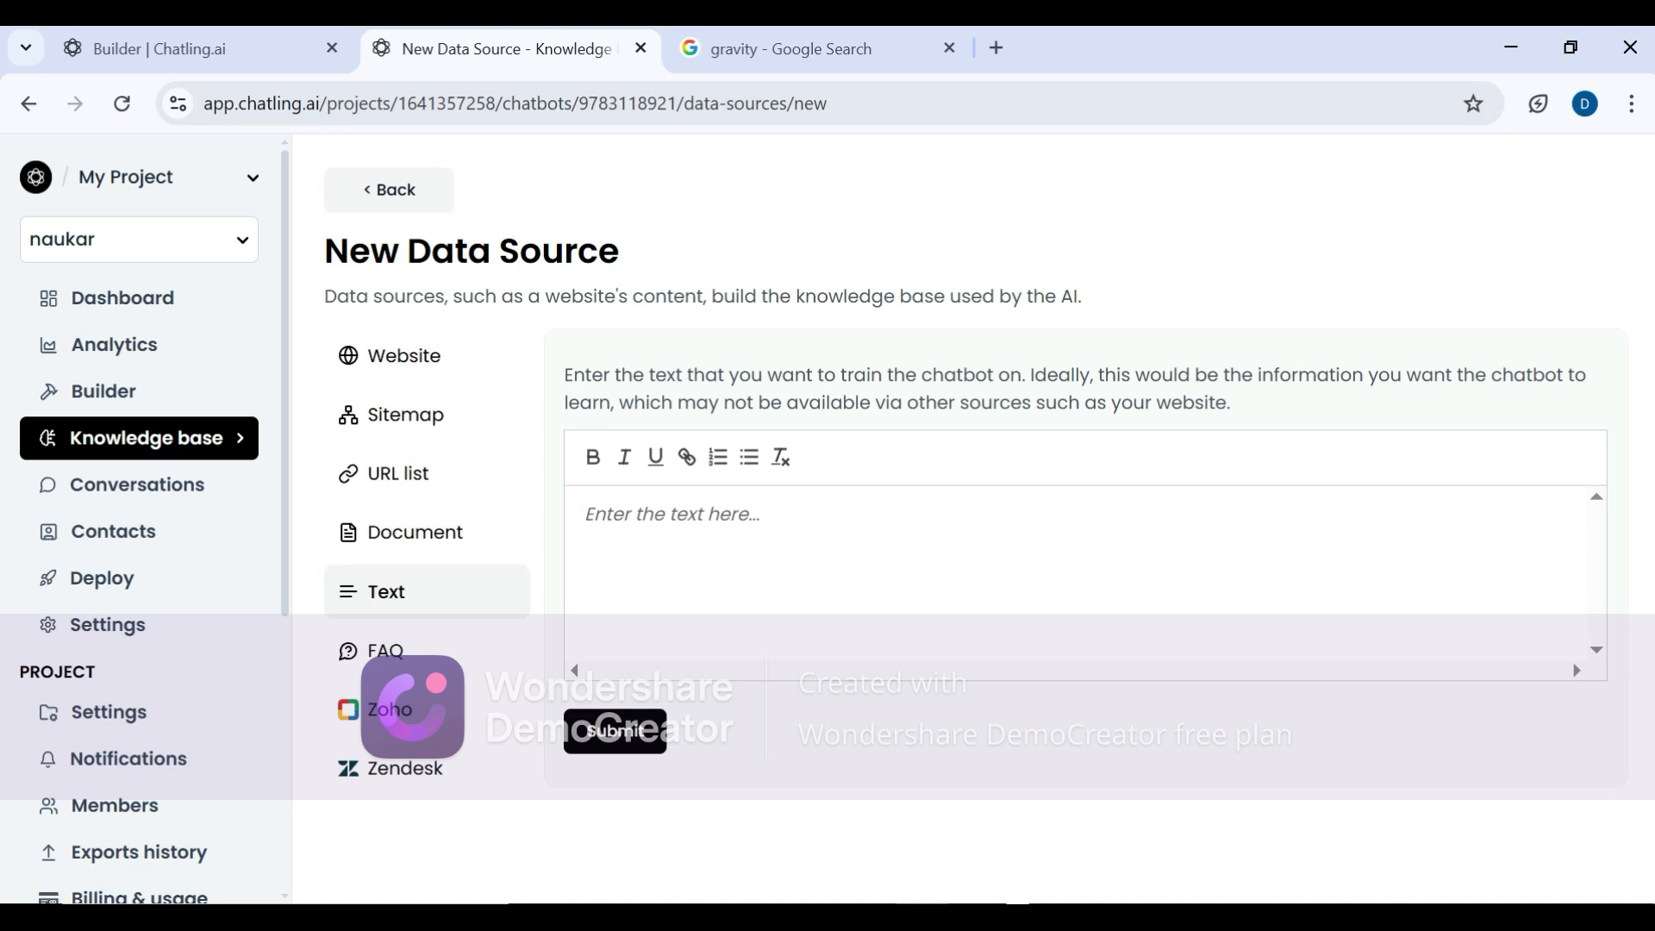
pyautogui.hotkey('ctrl', 'v')
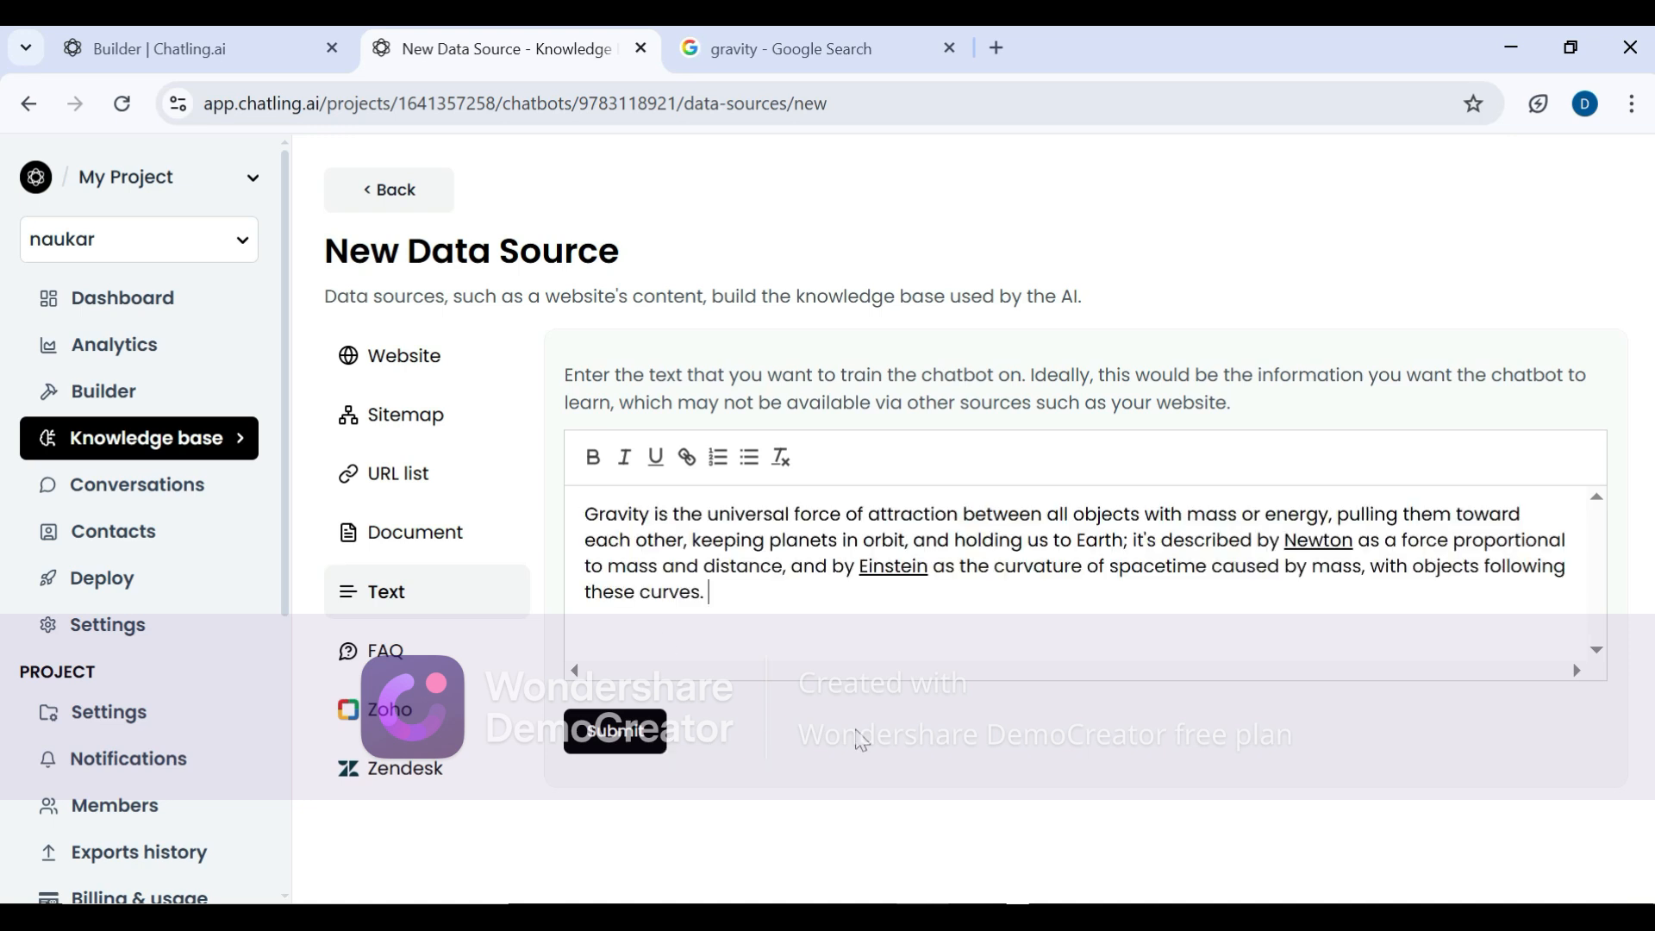
pyautogui.click(642, 741)
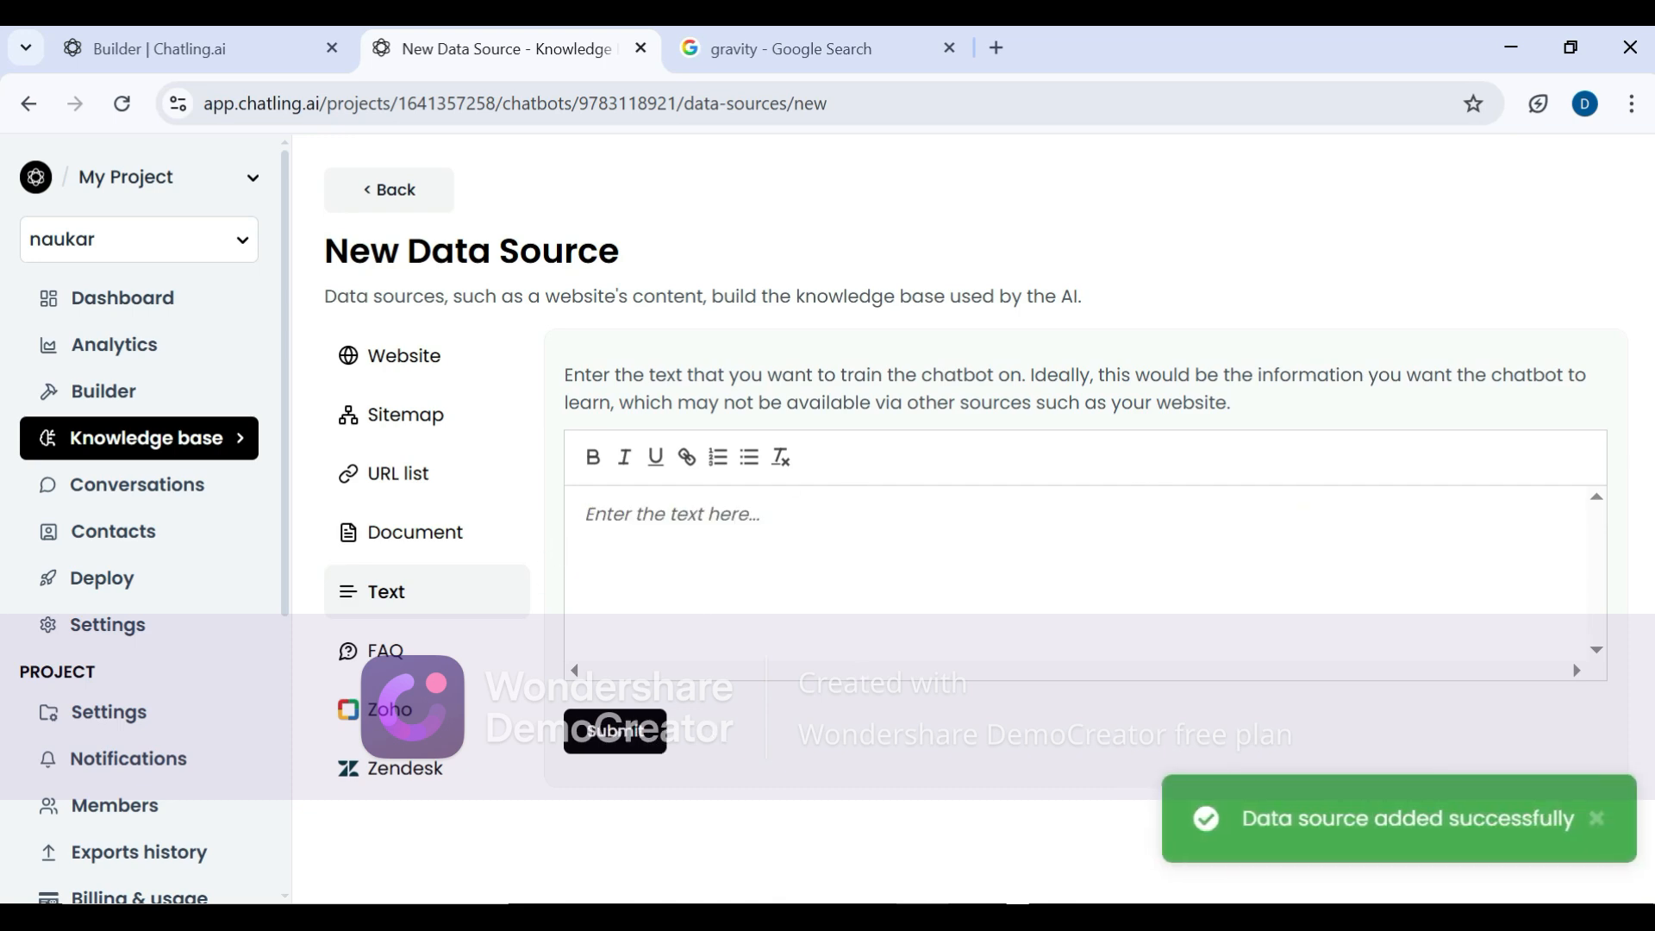
# - Return to the Google search tab and search for "what is force"
pyautogui.click(731, 35)
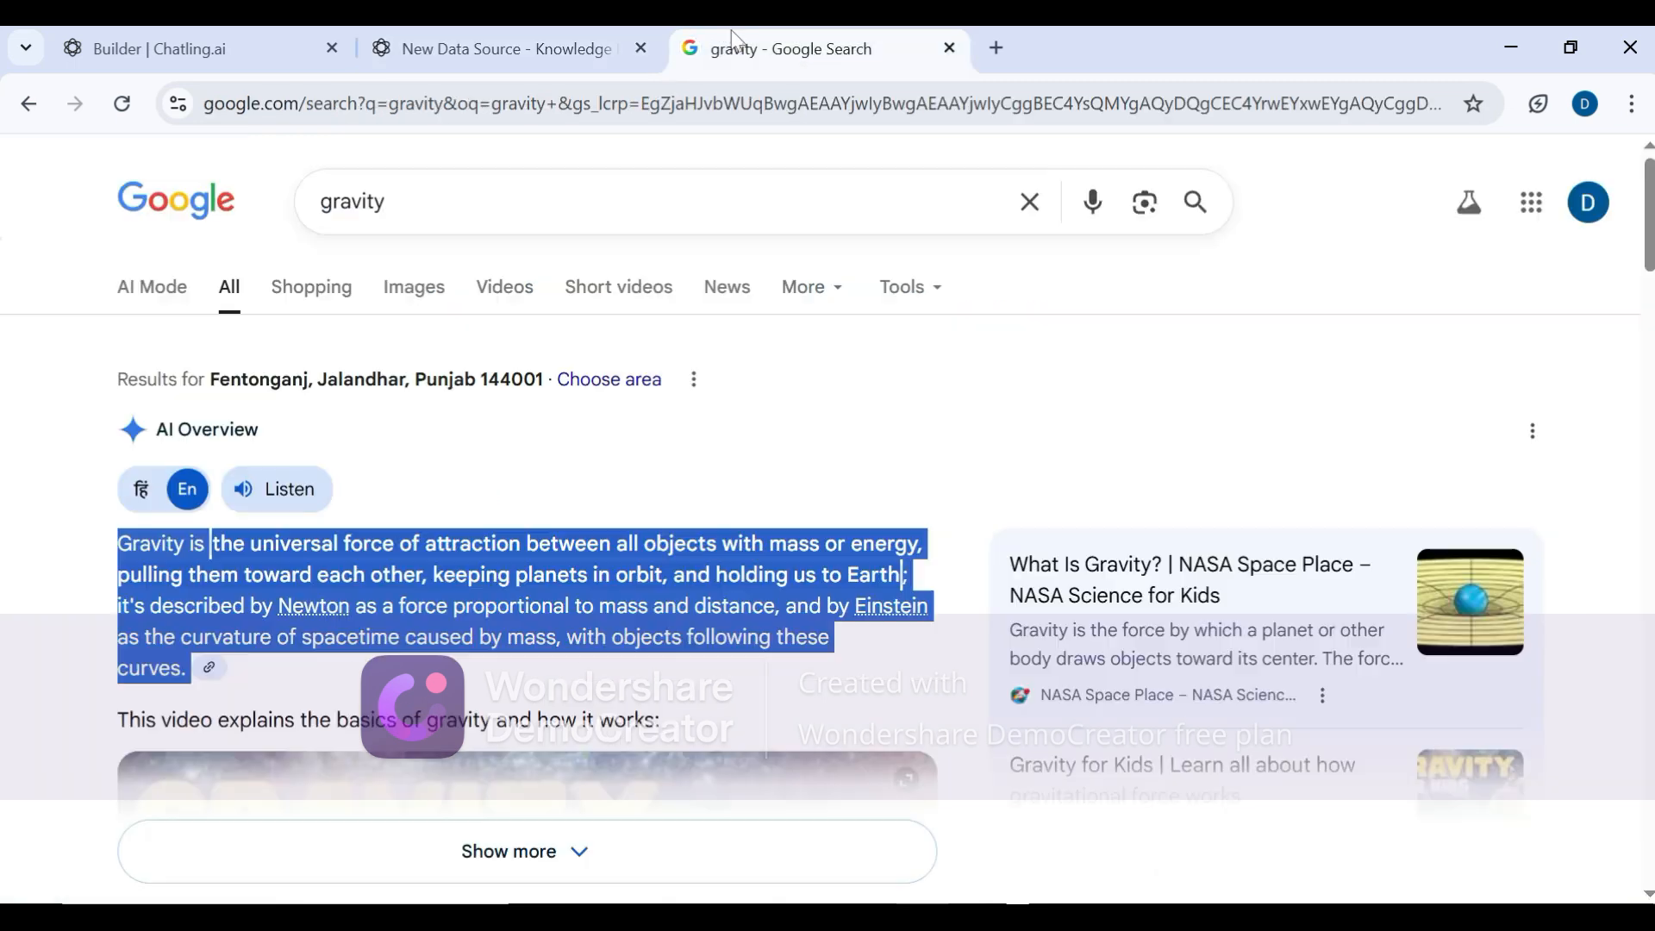
pyautogui.click(1030, 203)
pyautogui.write('w')
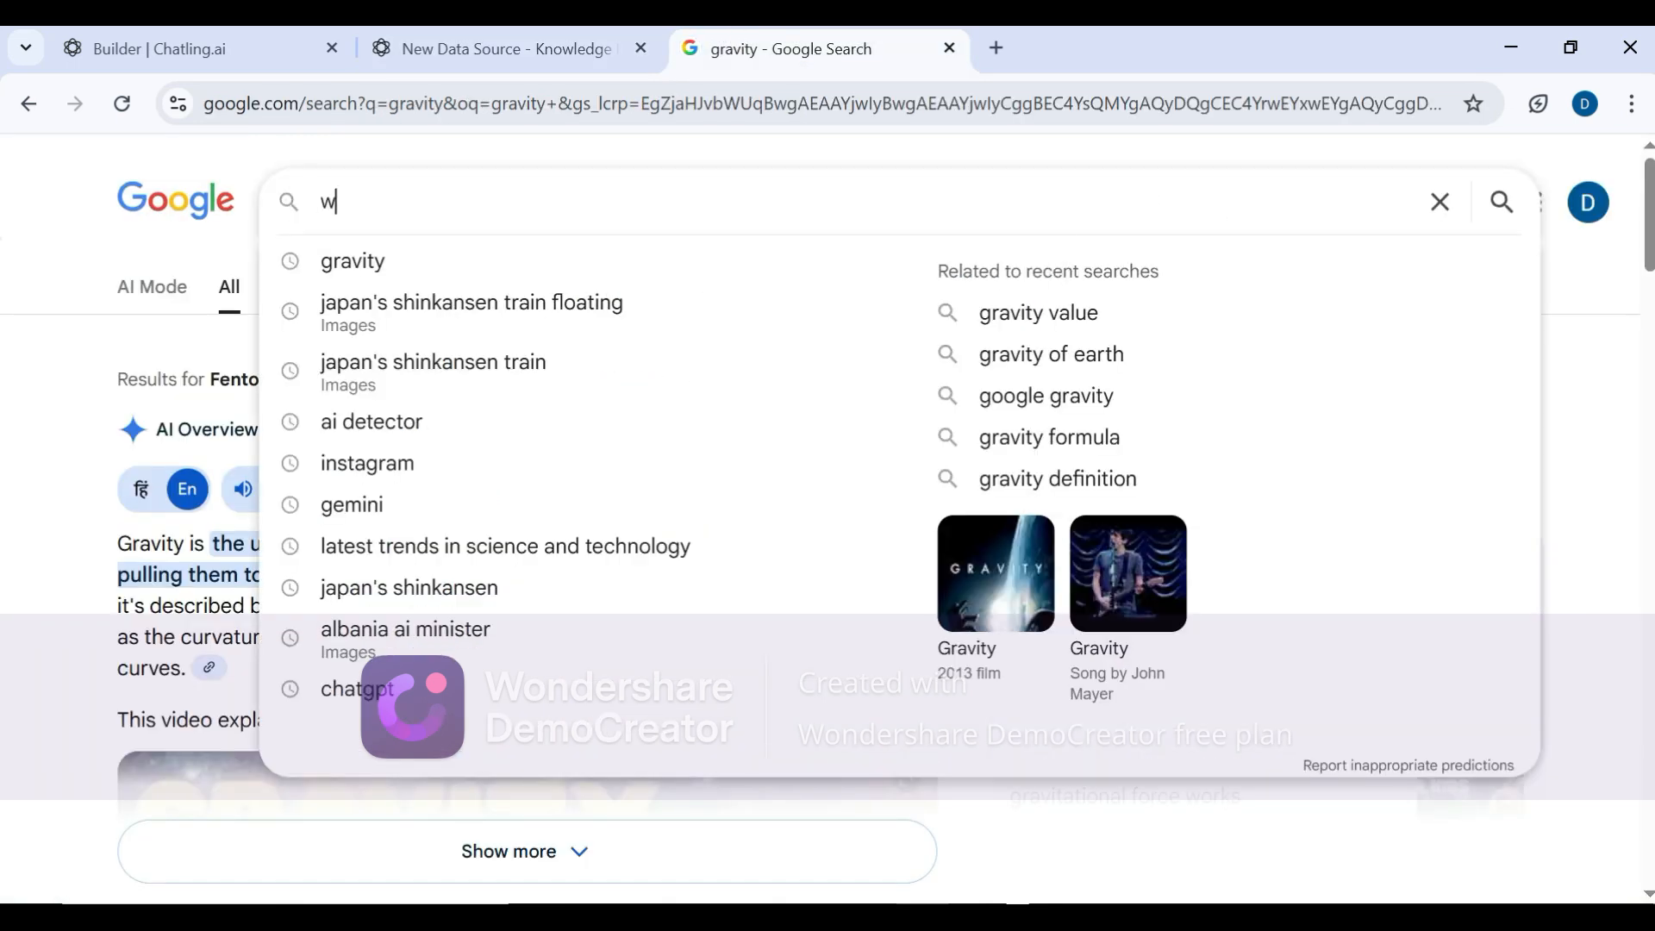
pyautogui.write('hat is')
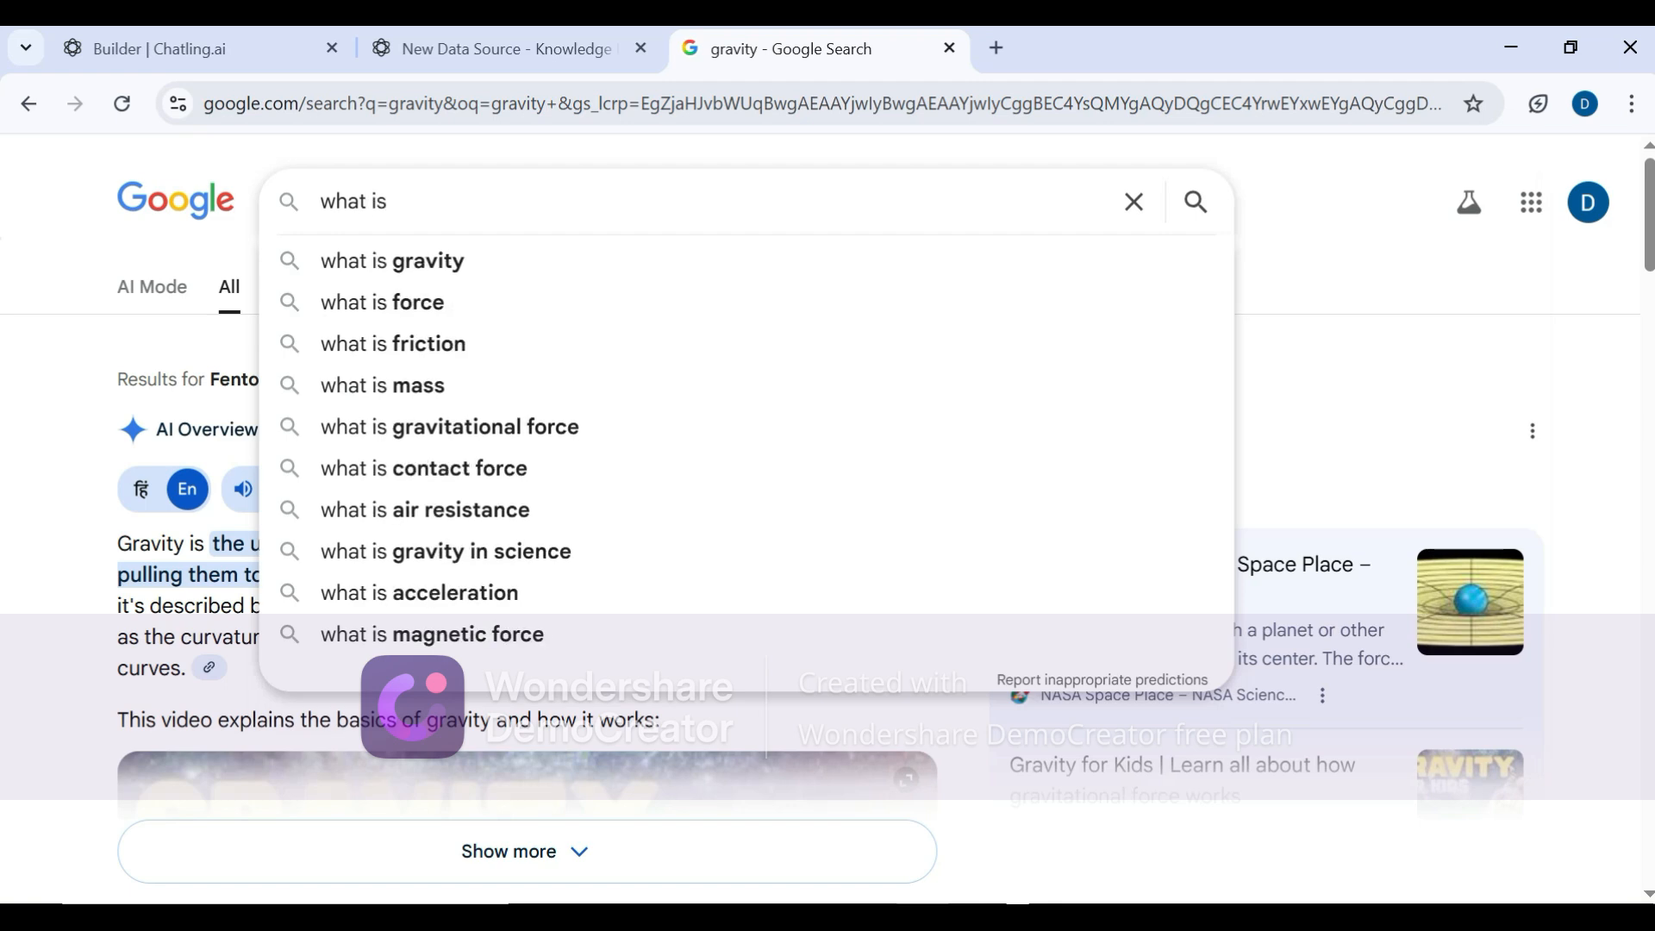
pyautogui.click(798, 310)
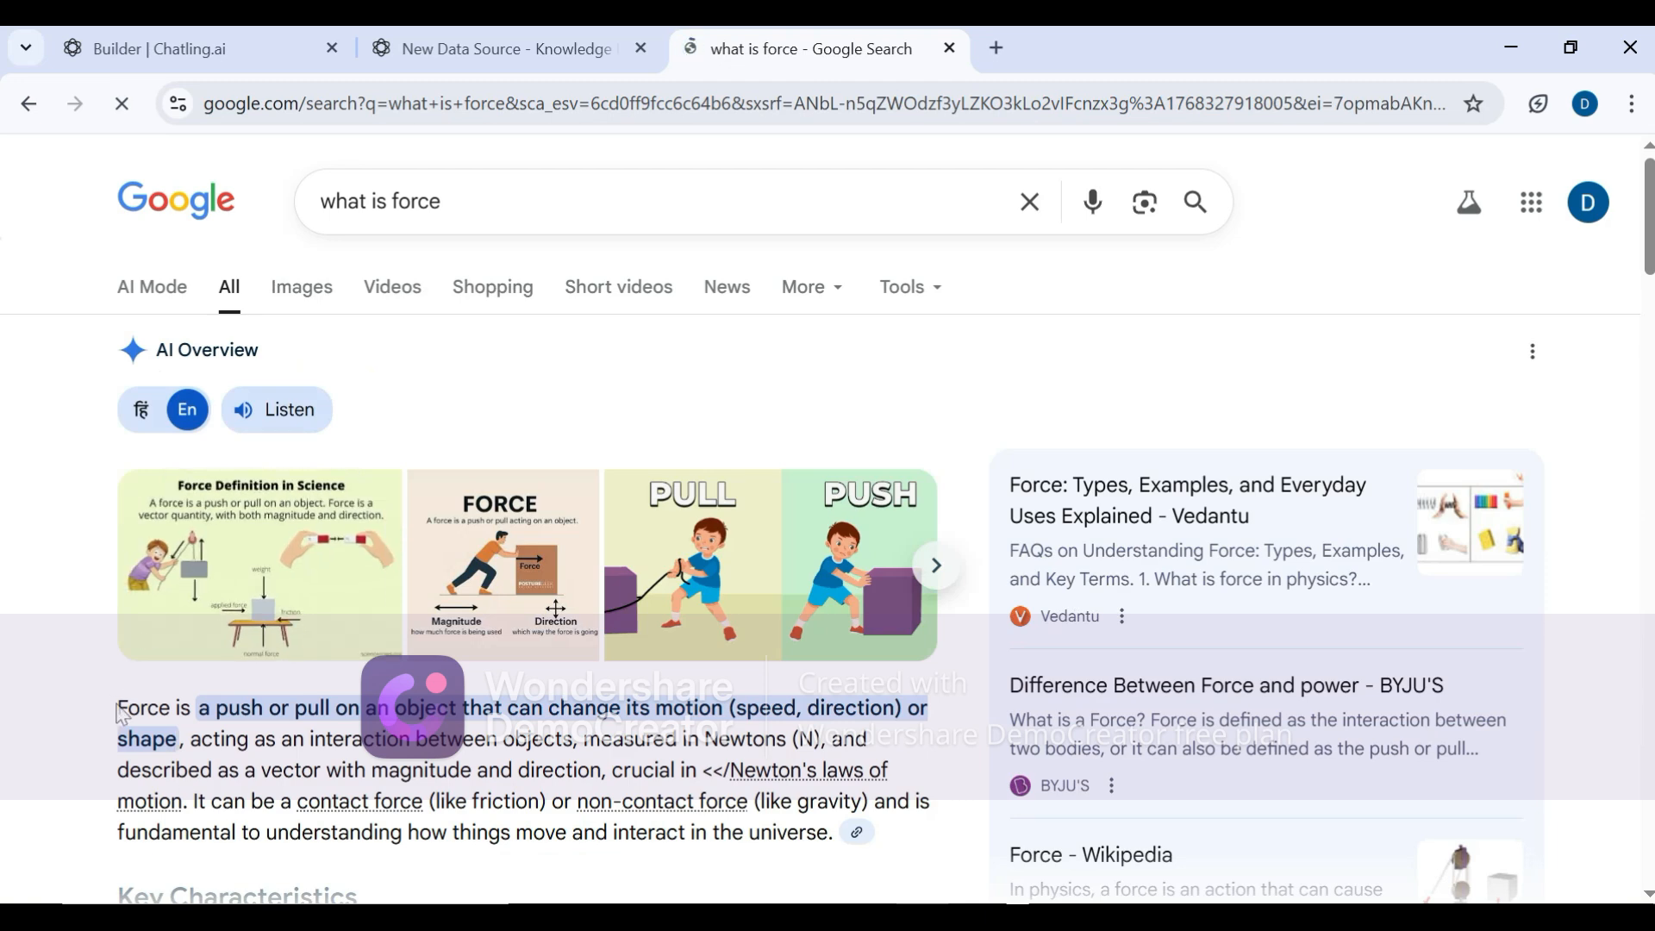
# - Dismiss the Google Lens offer and copy the full AI Overview paragraph defining force
pyautogui.moveTo(118, 708); pyautogui.dragTo(212, 740)
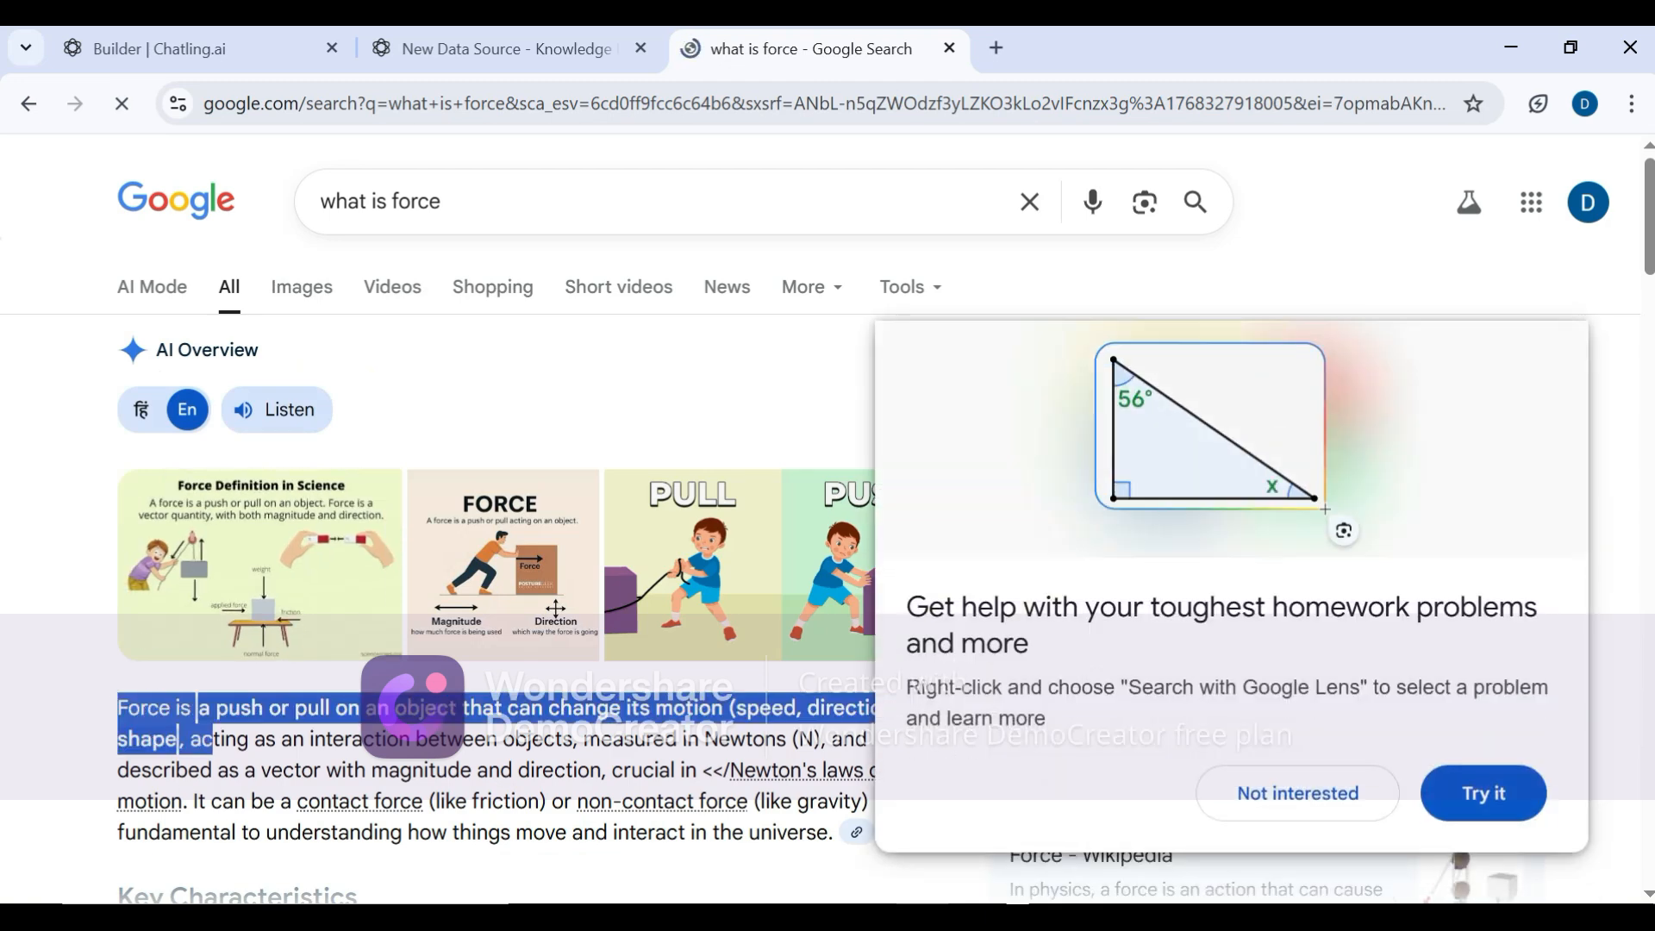
pyautogui.click(1365, 804)
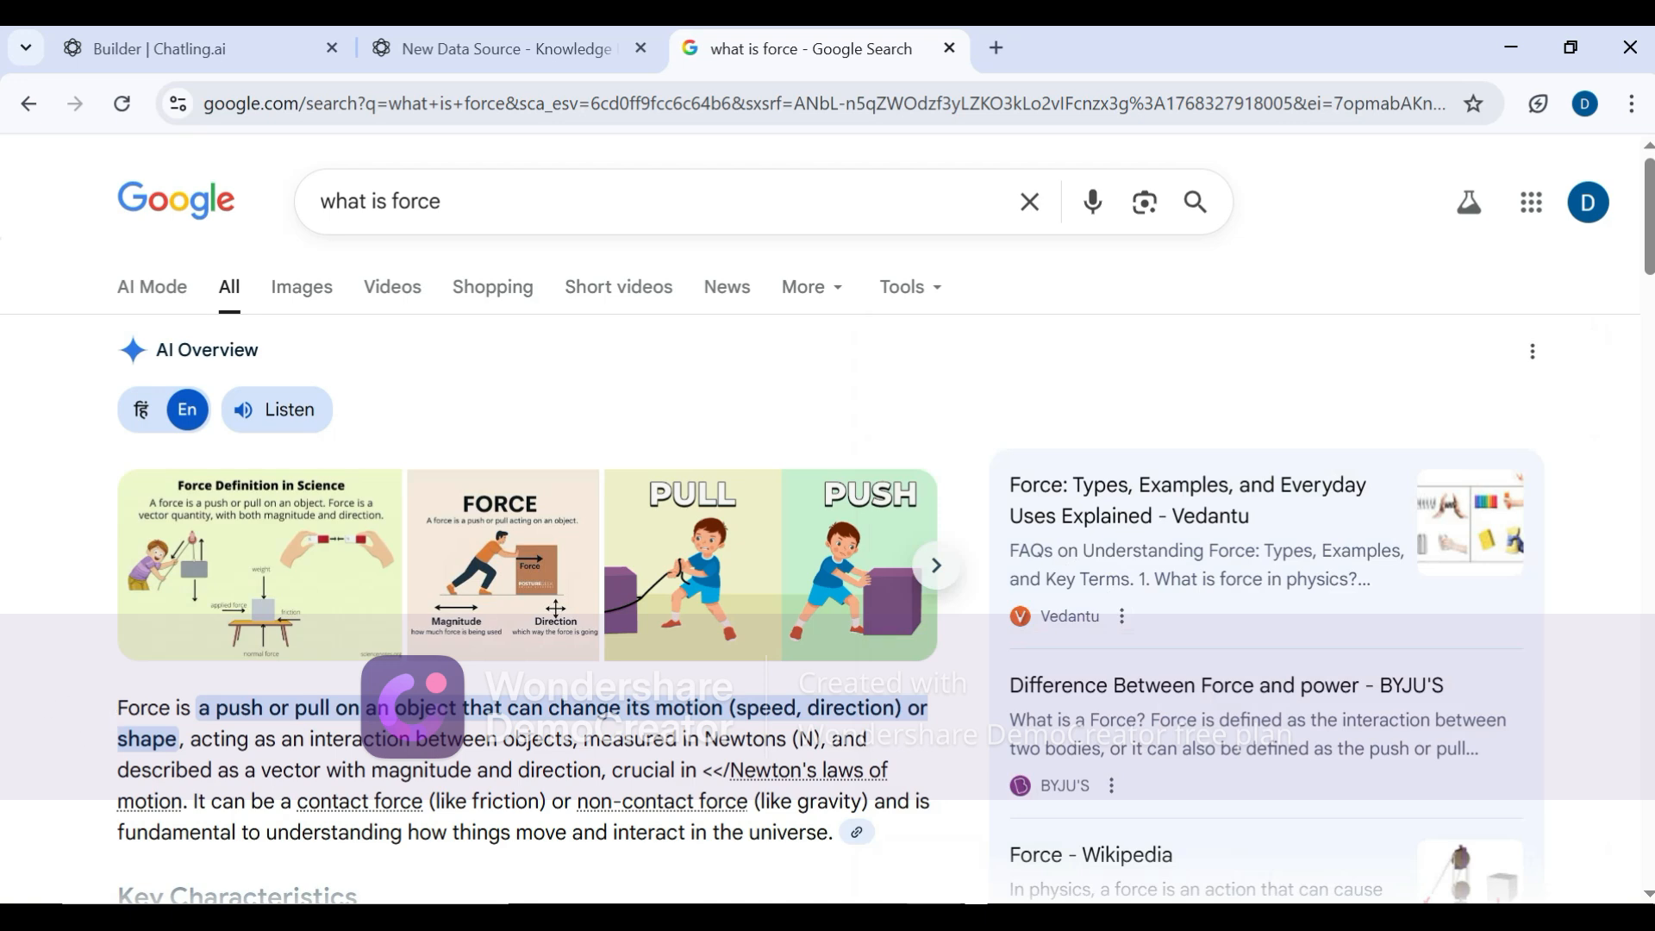
pyautogui.moveTo(110, 714); pyautogui.dragTo(847, 860)
pyautogui.click(826, 854)
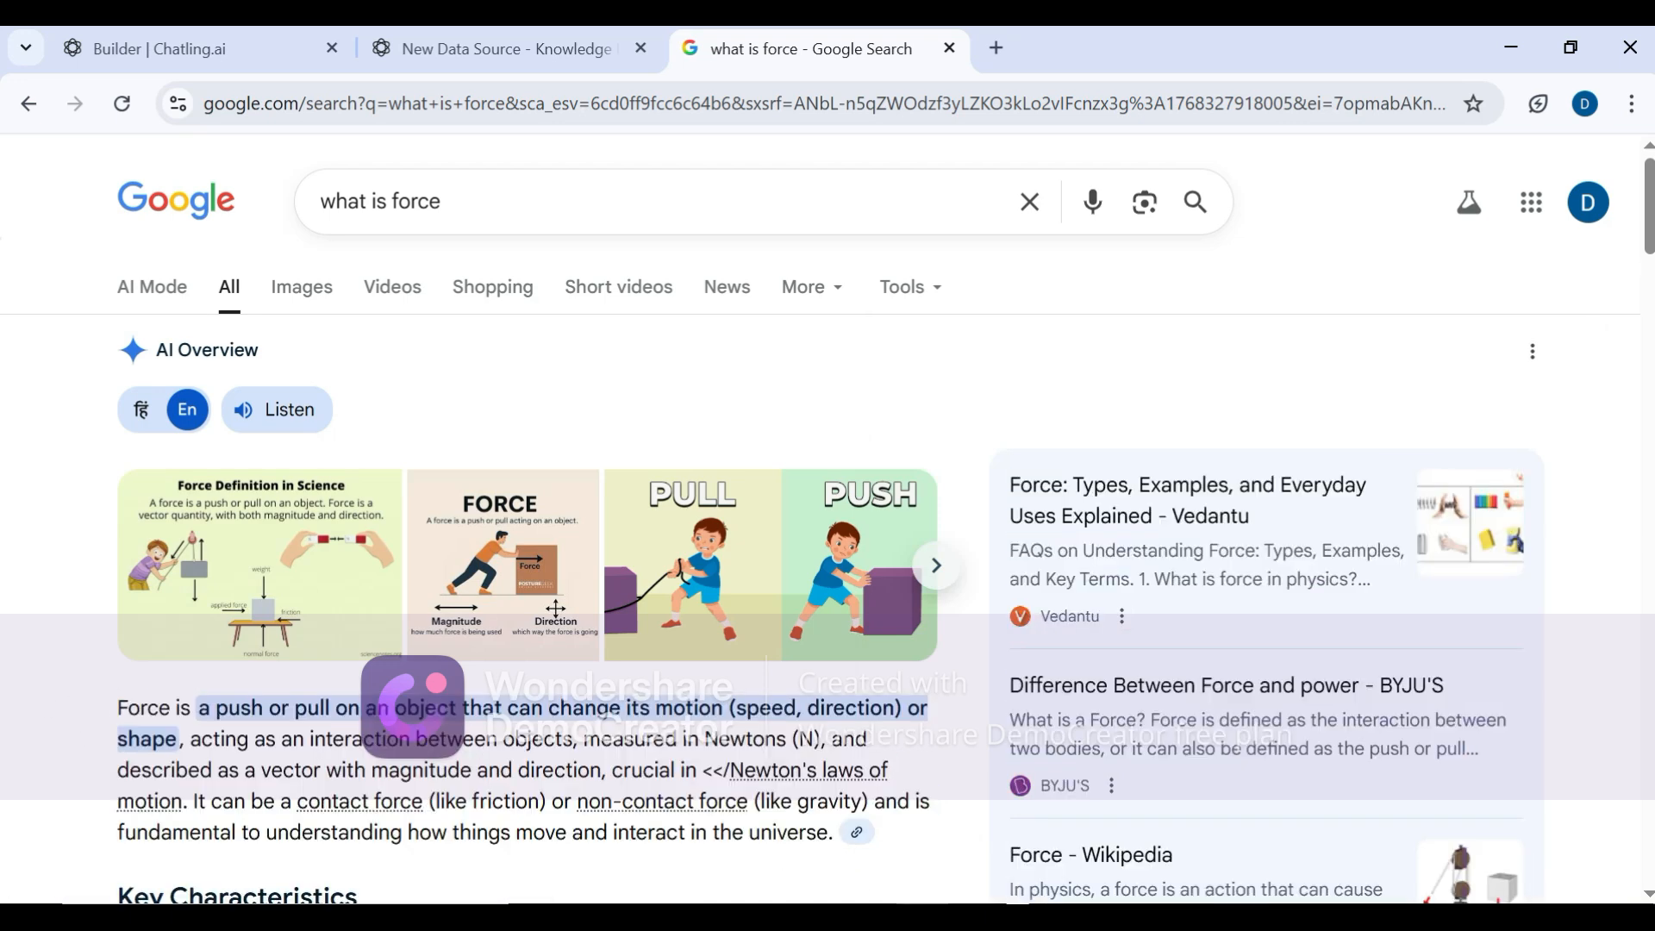
pyautogui.moveTo(117, 709); pyautogui.dragTo(830, 858)
pyautogui.hotkey('ctrl', 'c')
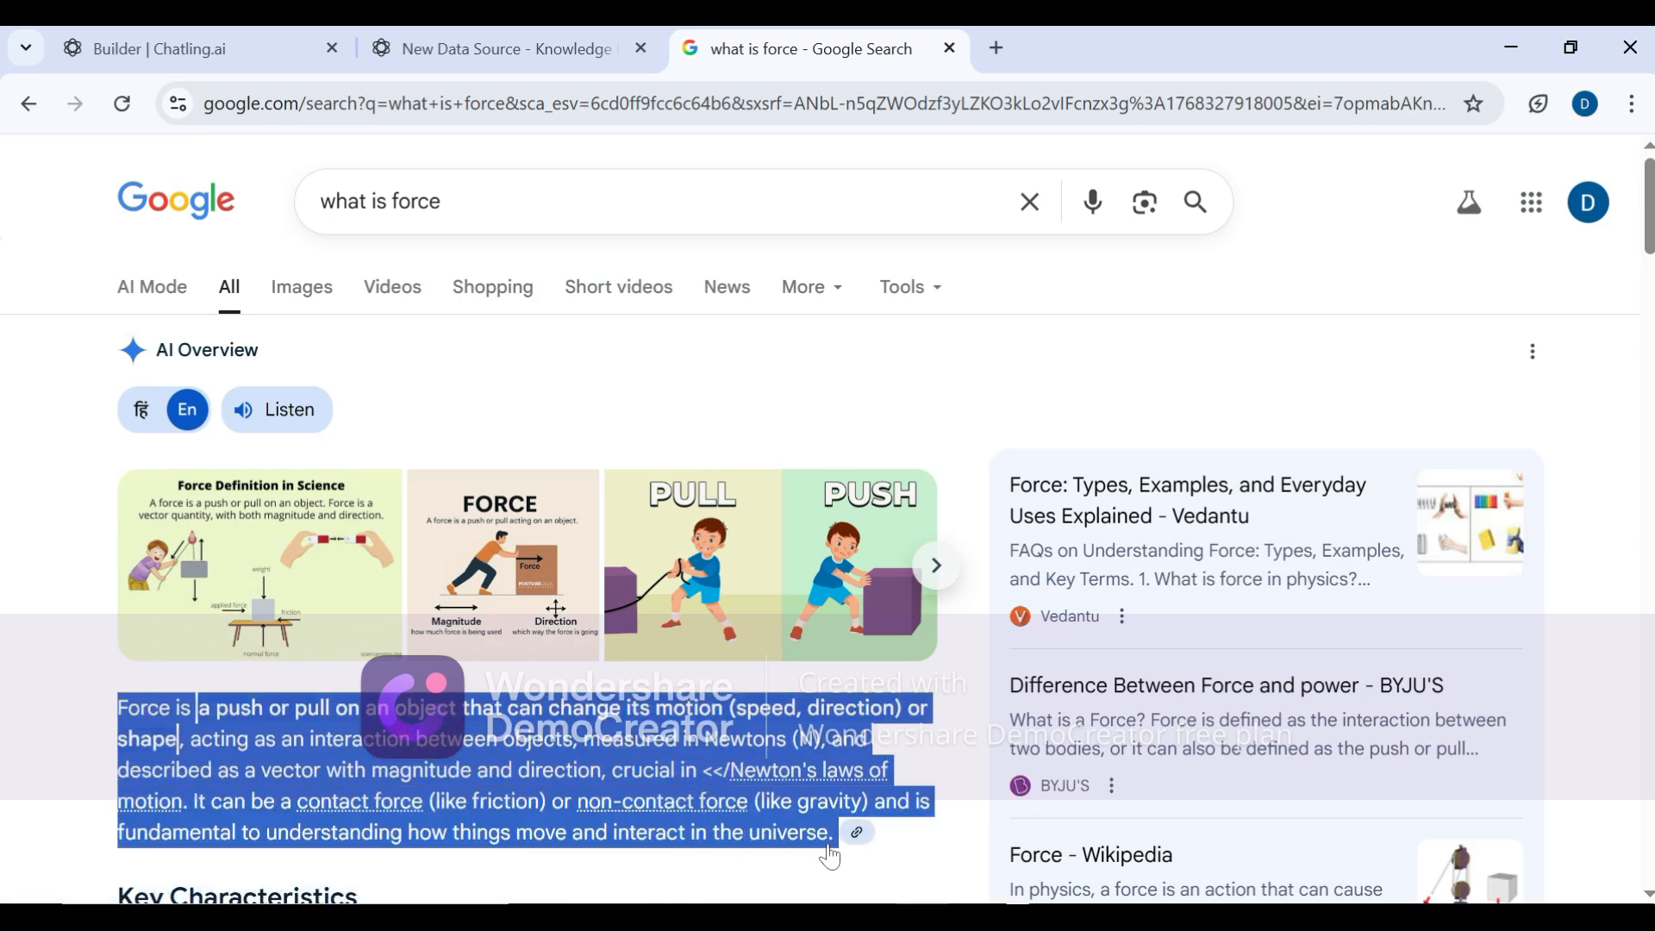
# - Back in Chatling, paste the force definition as a new text data source and submit it
pyautogui.click(545, 48)
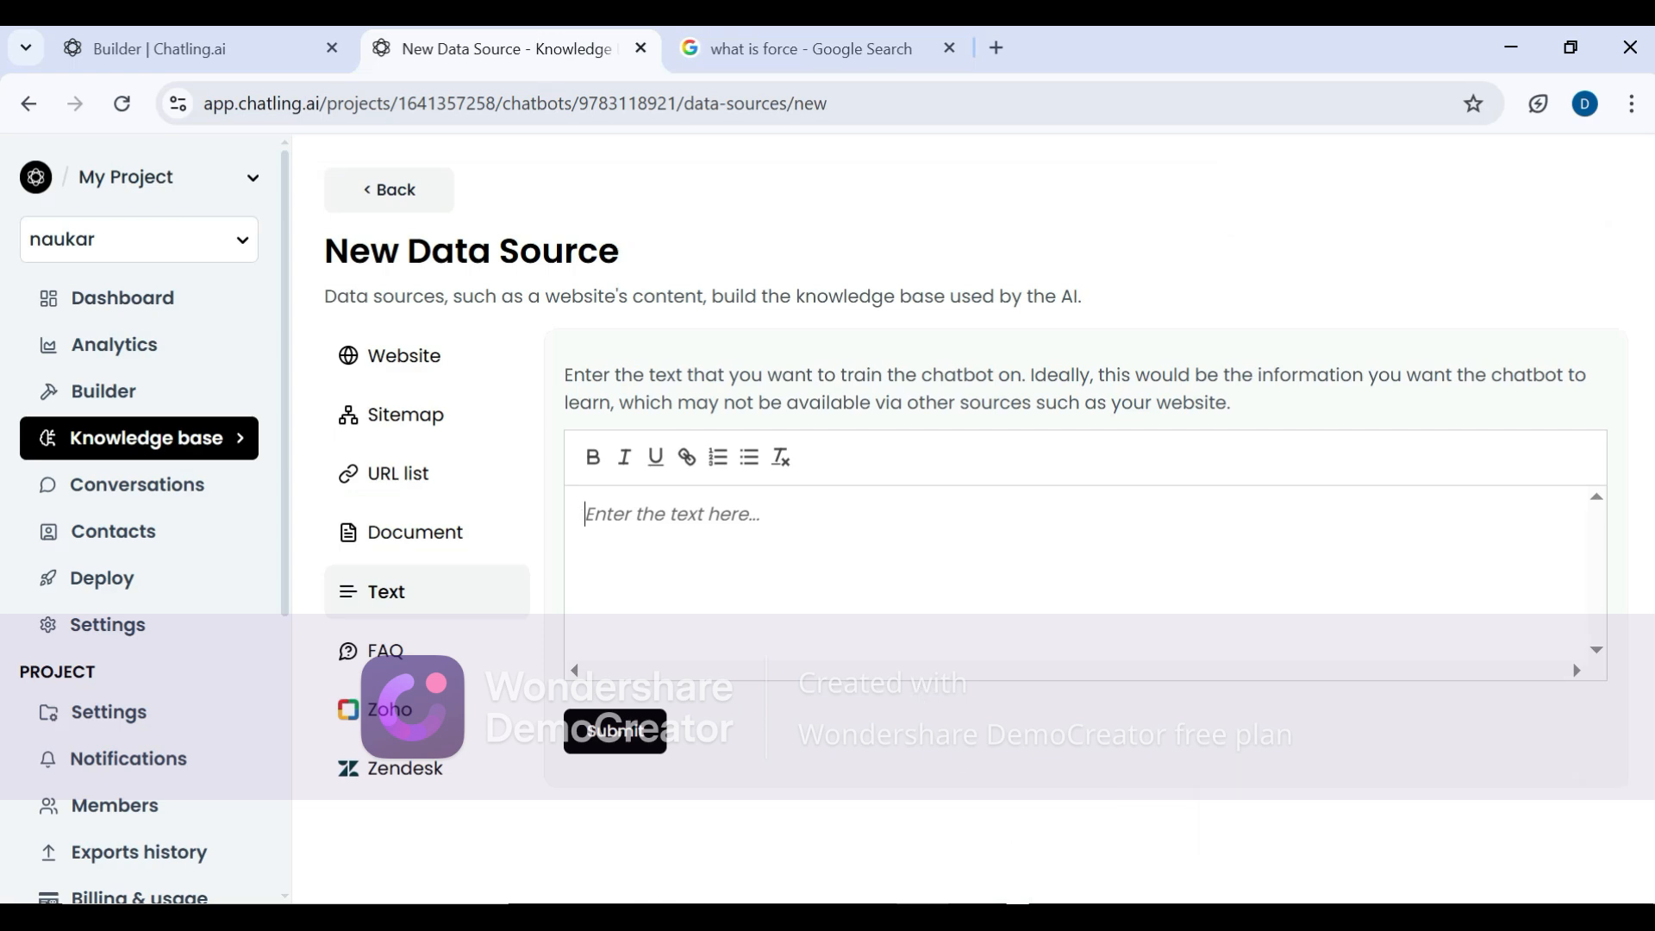
pyautogui.hotkey('ctrl', 'v')
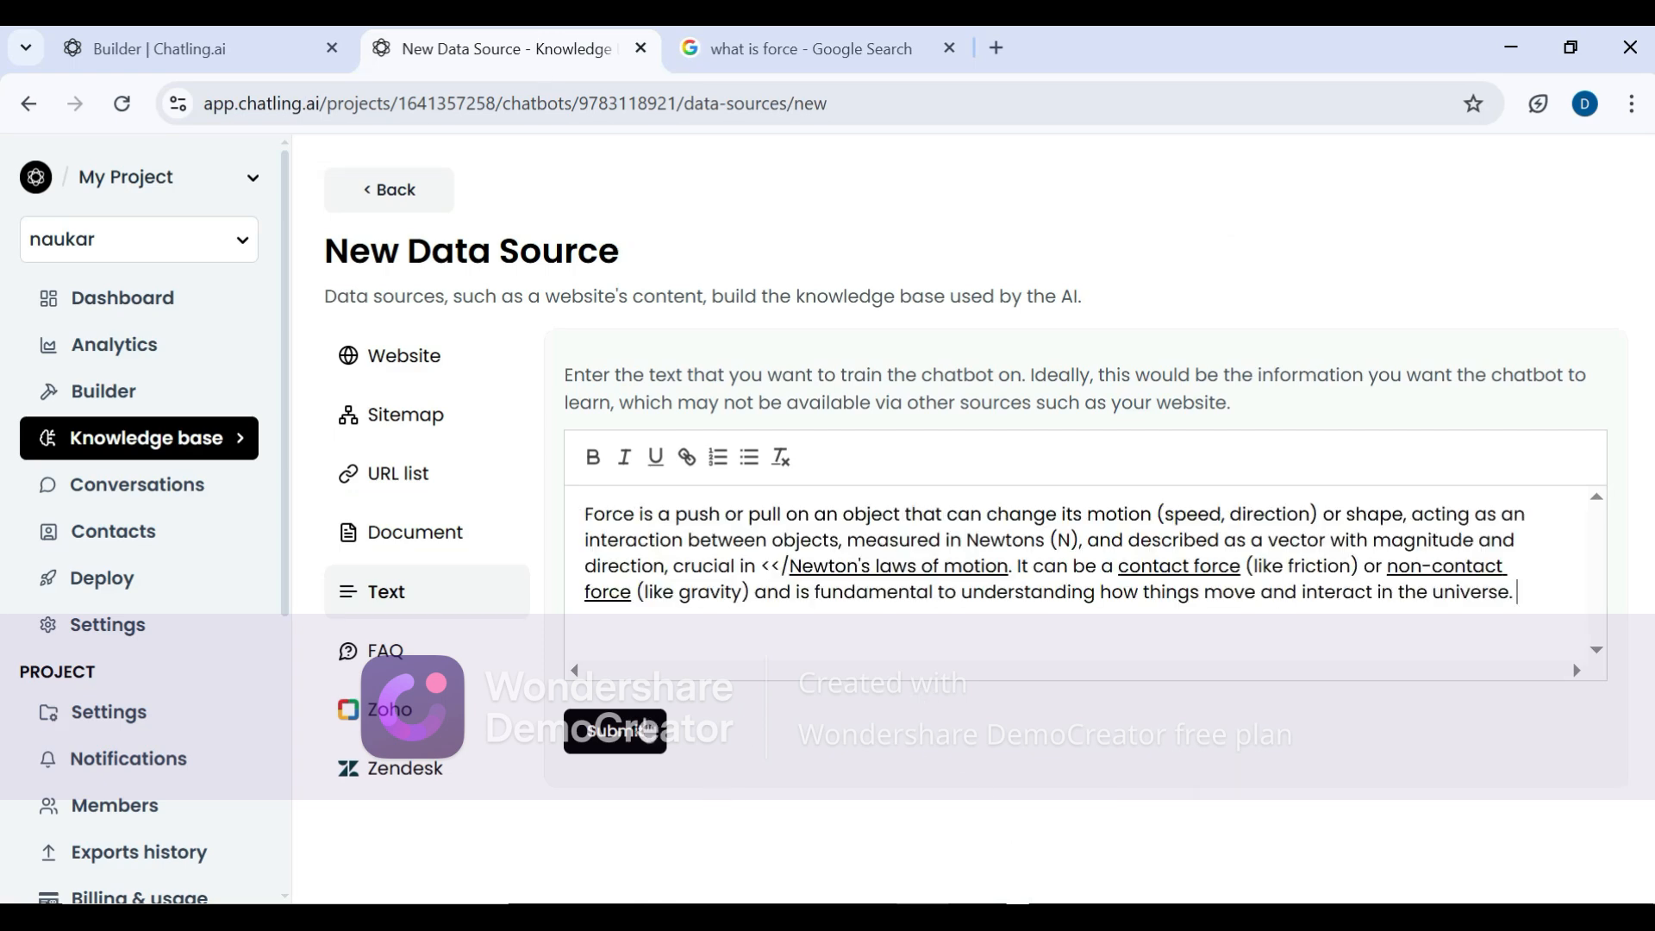
pyautogui.click(646, 730)
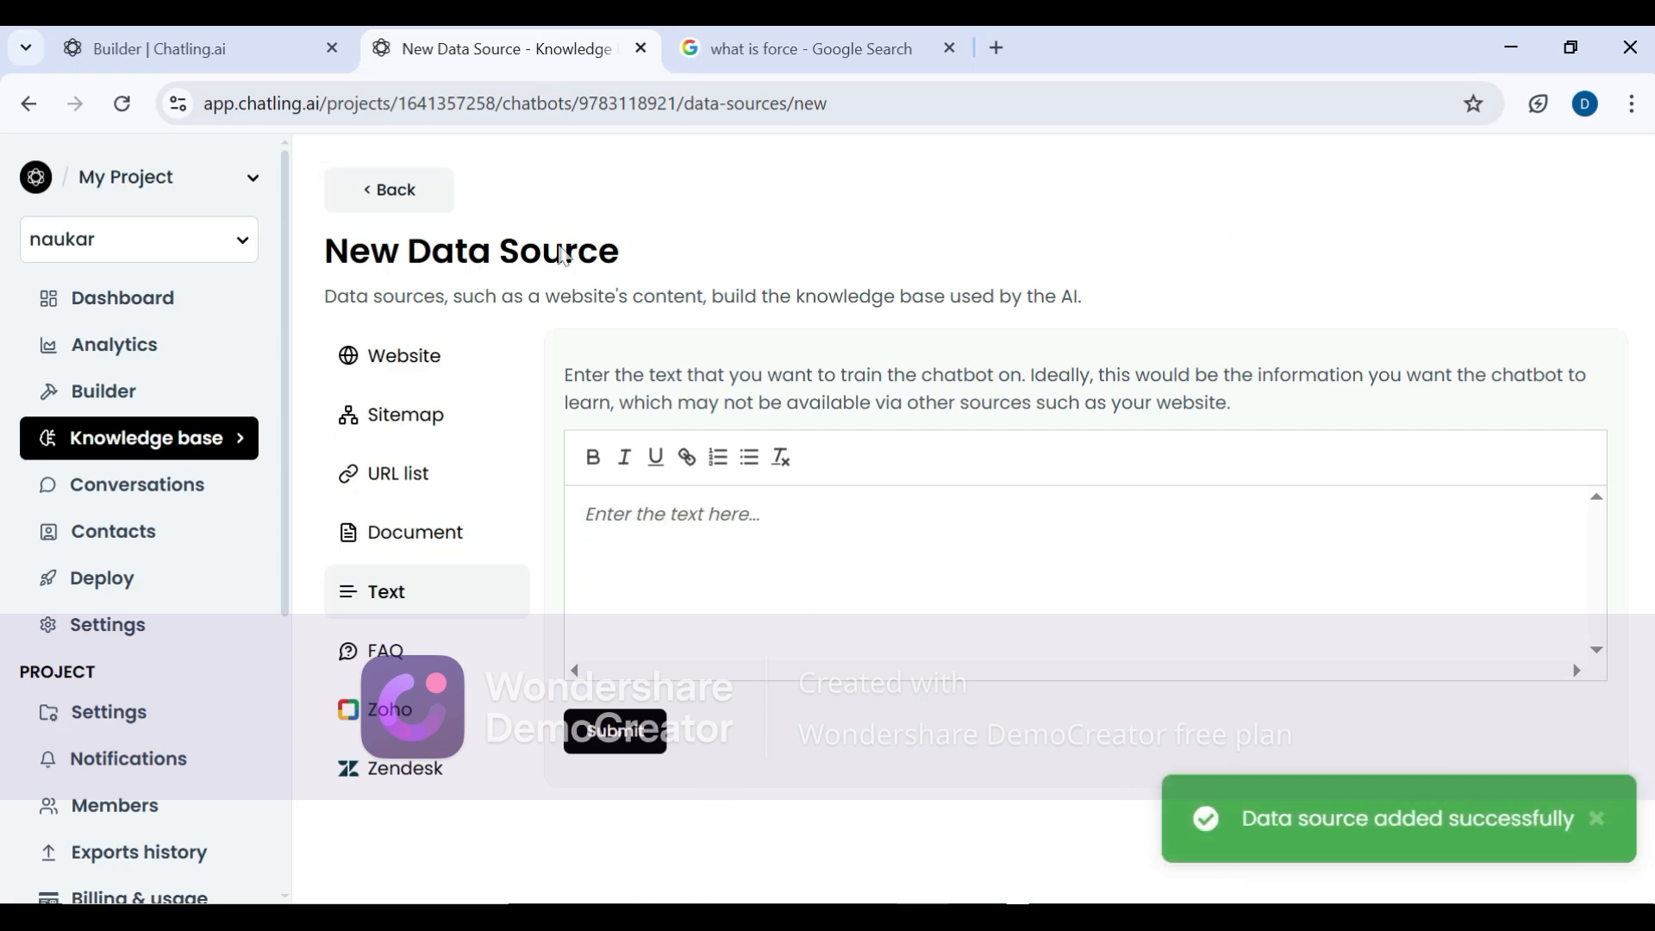
# - Return to the Google results for force and copy the Key Characteristics section of the AI Overview
pyautogui.click(757, 48)
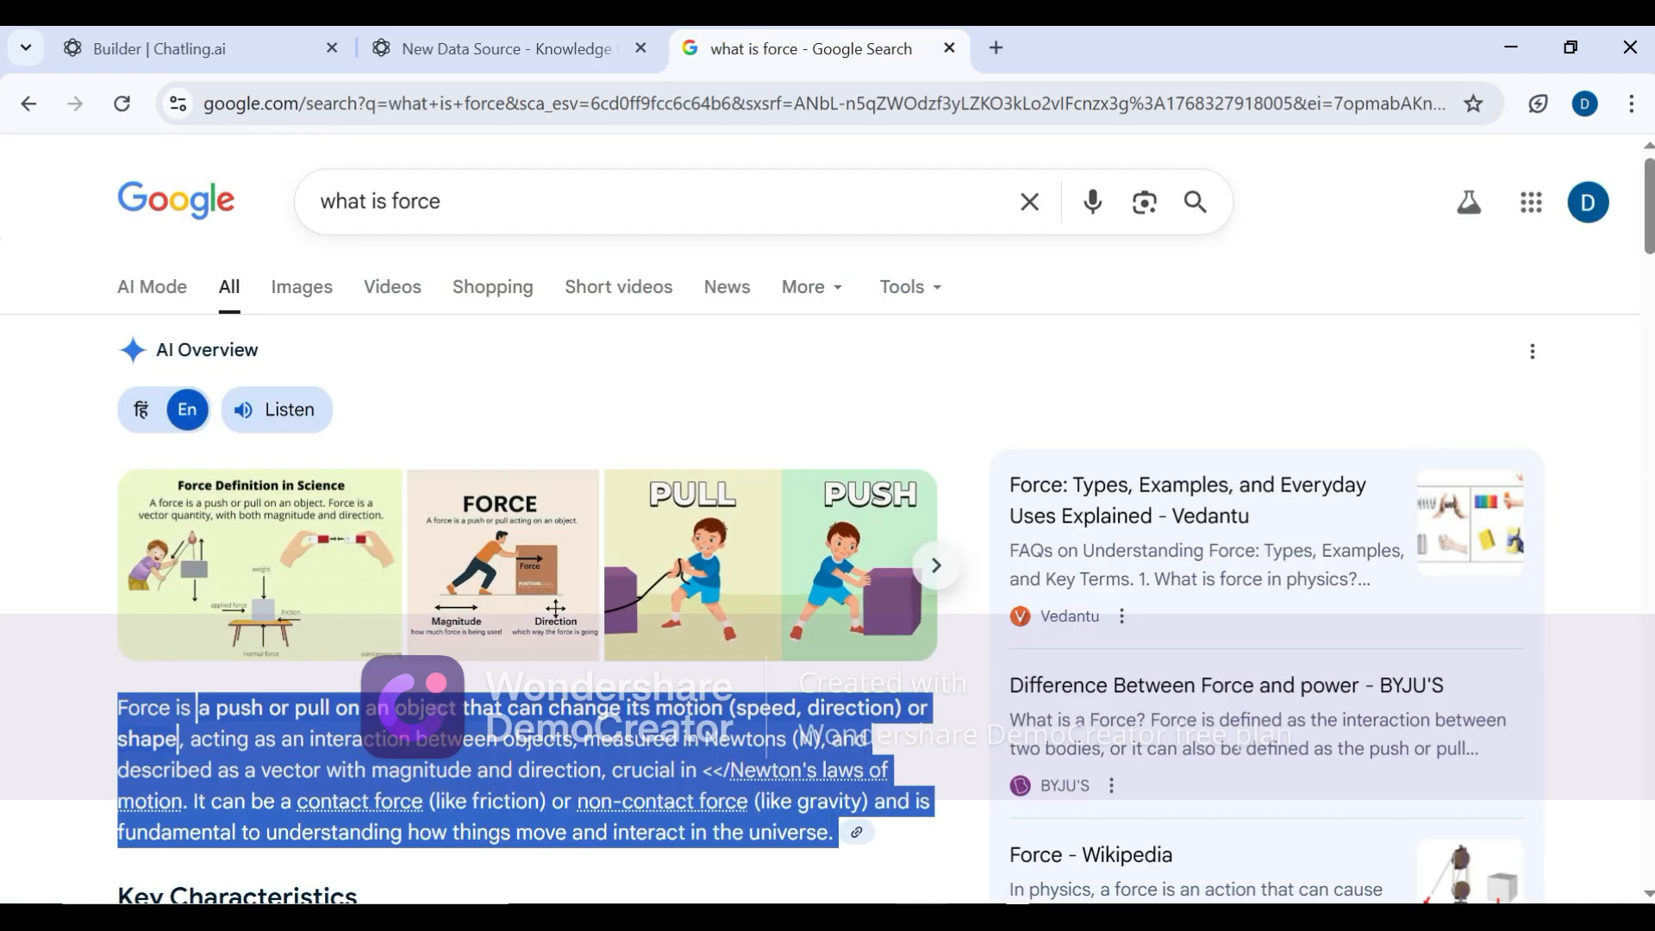
pyautogui.moveTo(1649, 220); pyautogui.dragTo(1650, 284)
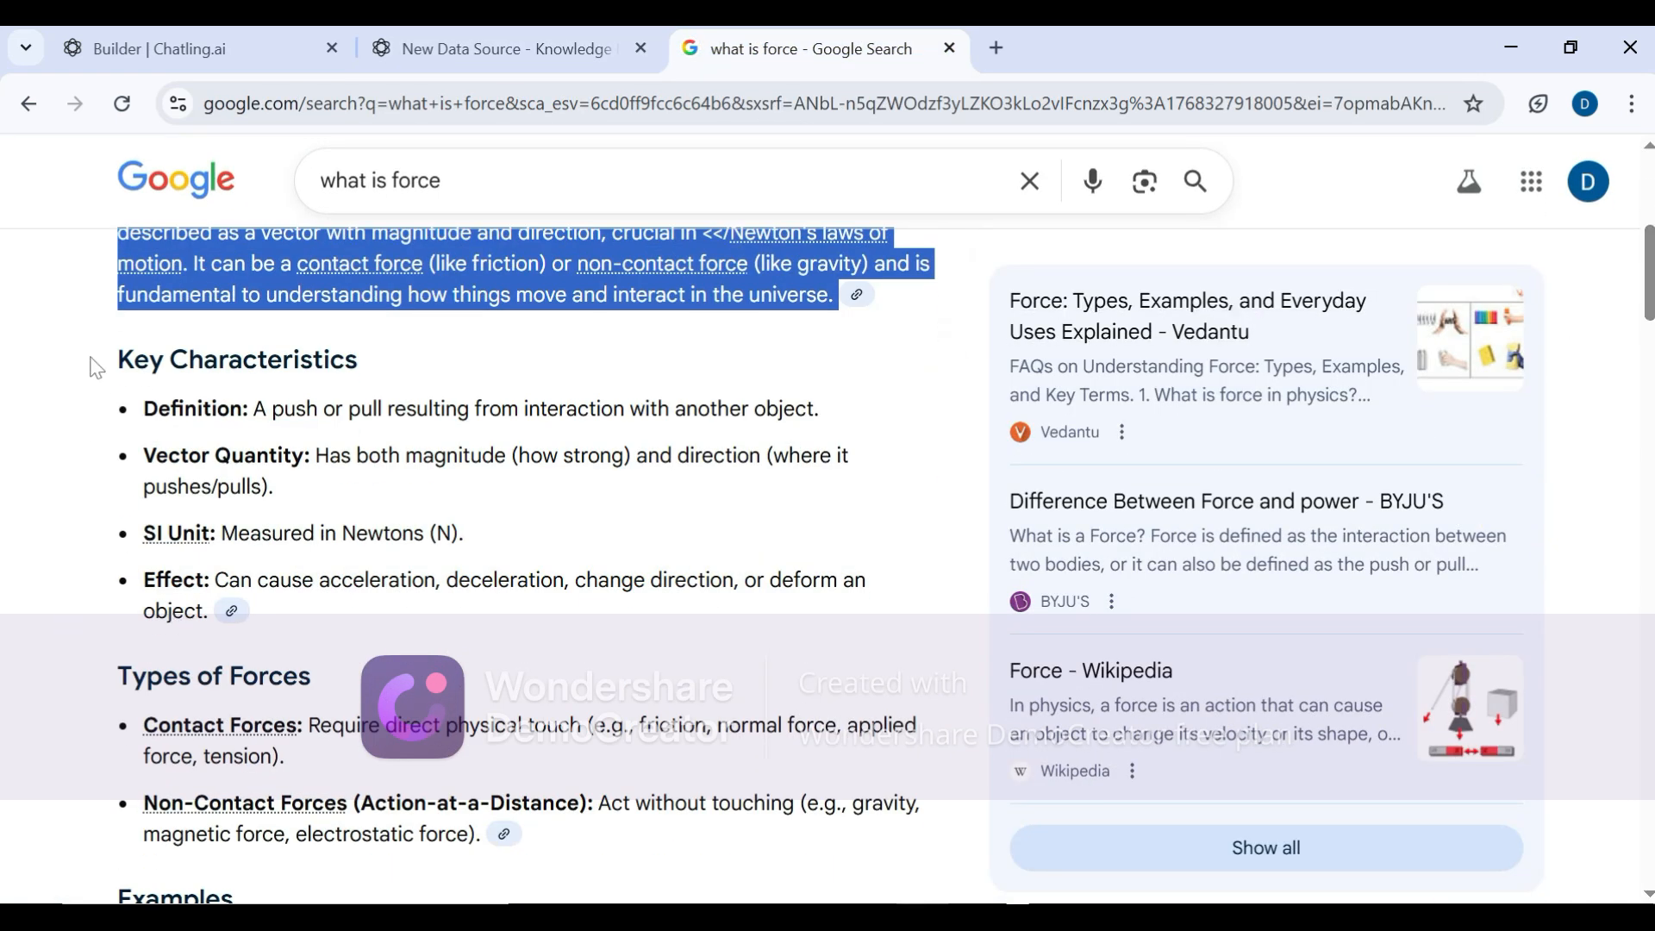
pyautogui.moveTo(101, 362); pyautogui.dragTo(299, 627)
pyautogui.hotkey('ctrl', 'c')
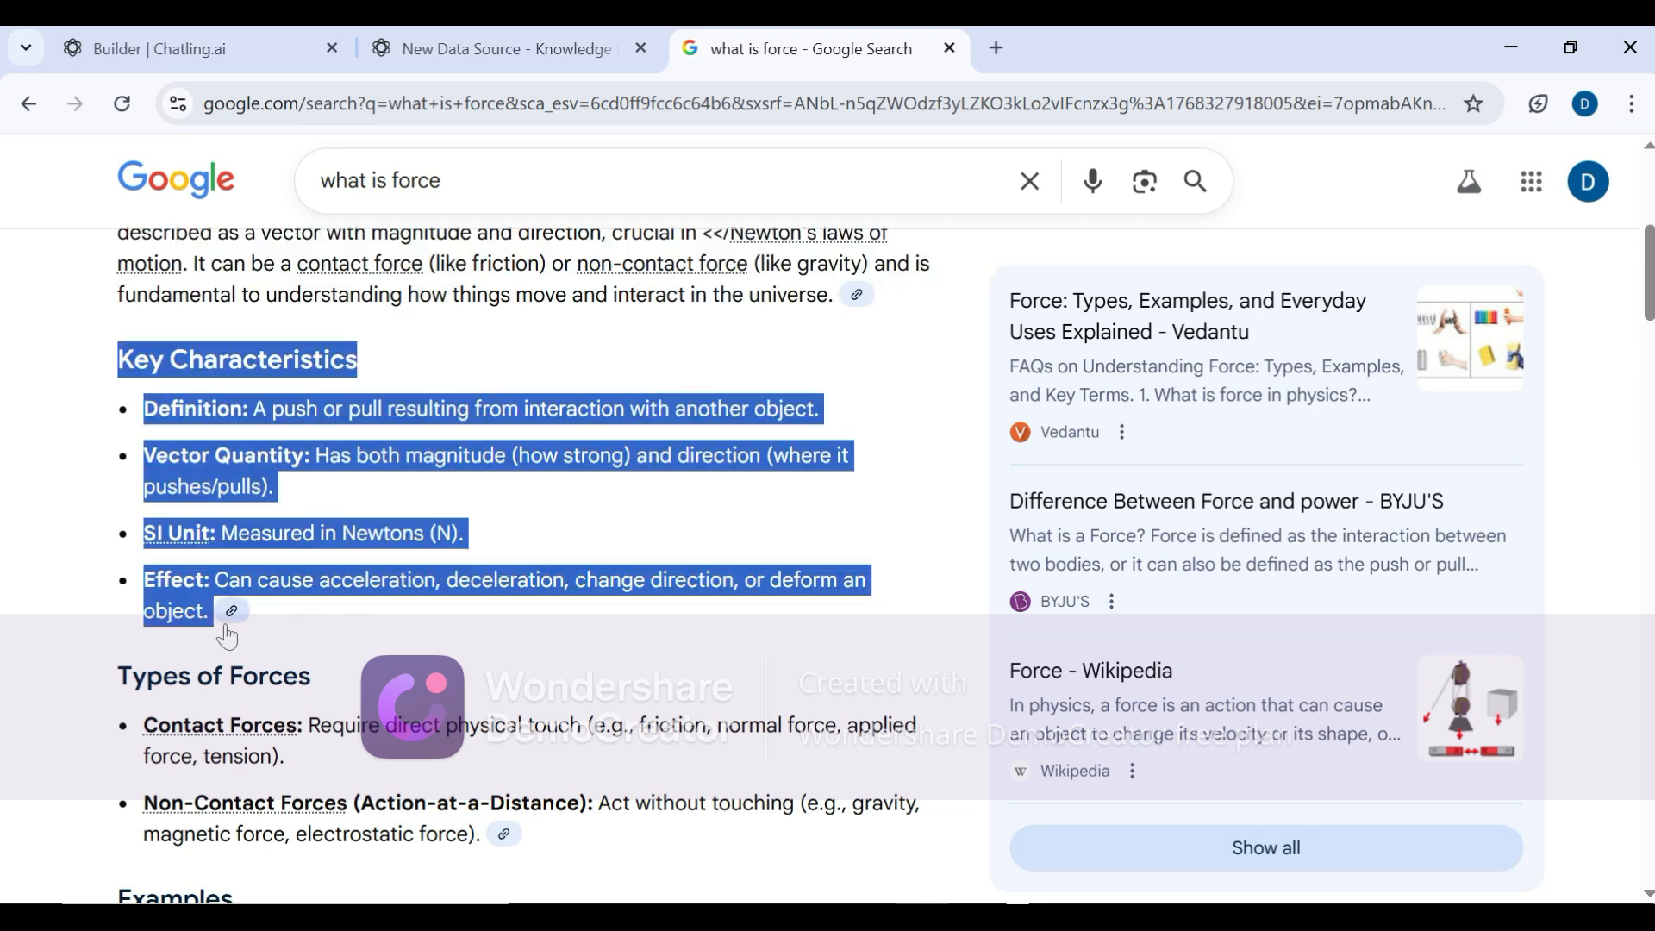
# - Back in Chatling, paste the Key Characteristics of force as a text data source and submit it
pyautogui.click(434, 49)
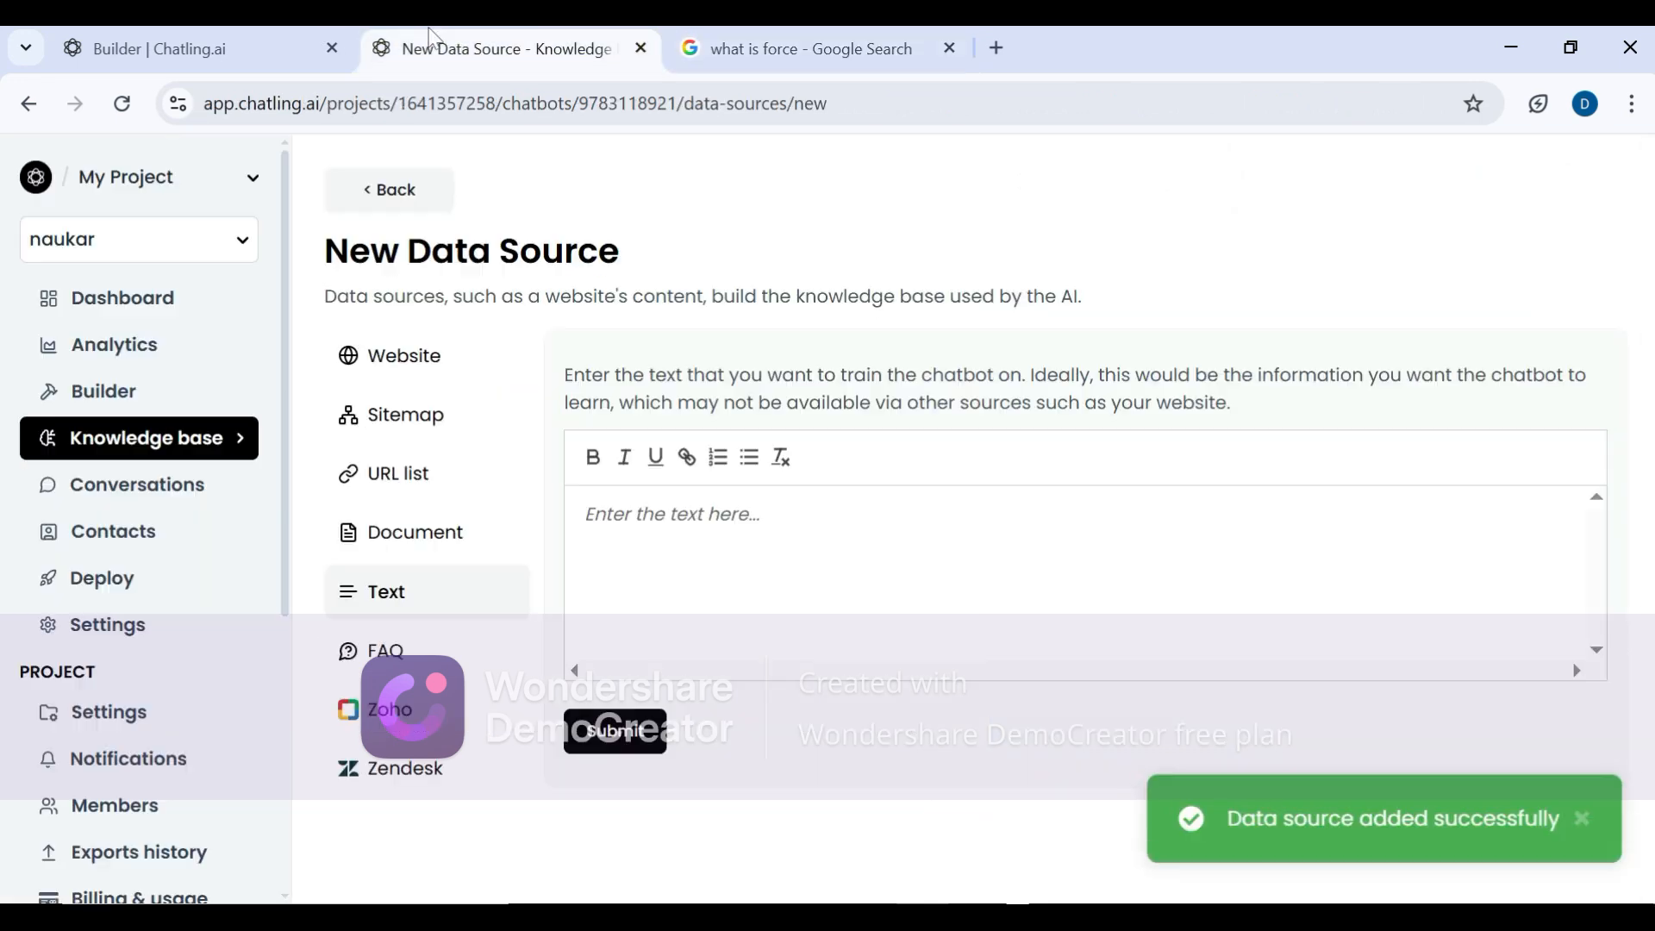
pyautogui.write('v')
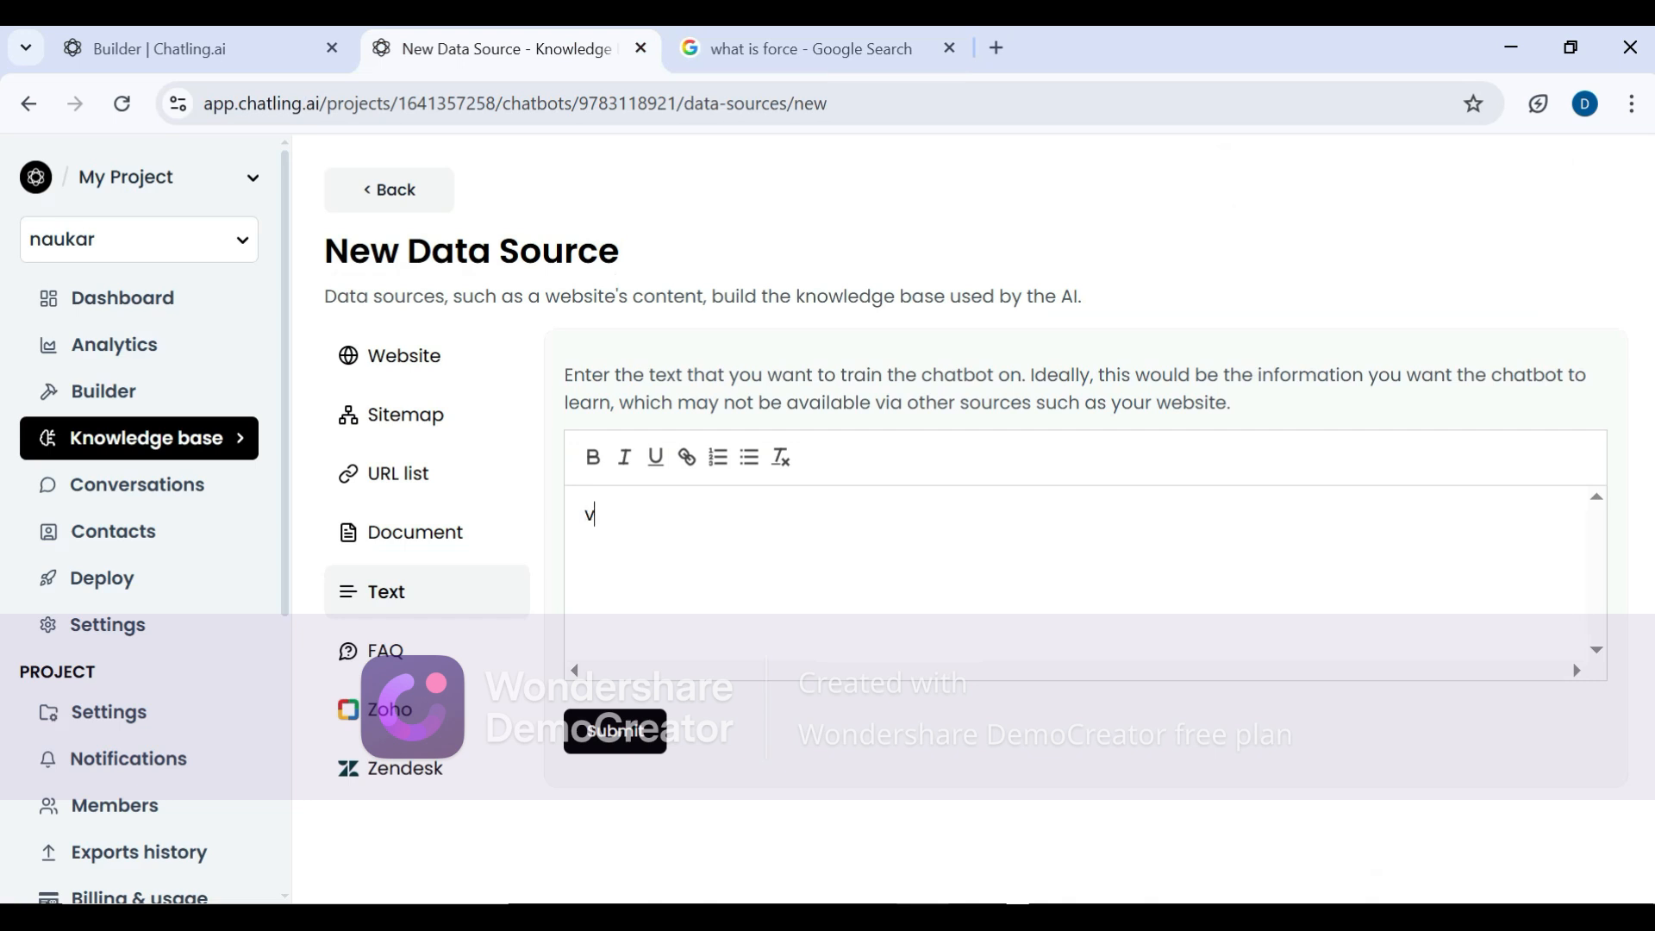
pyautogui.press('BackSpace')
pyautogui.hotkey('ctrl', 'v')
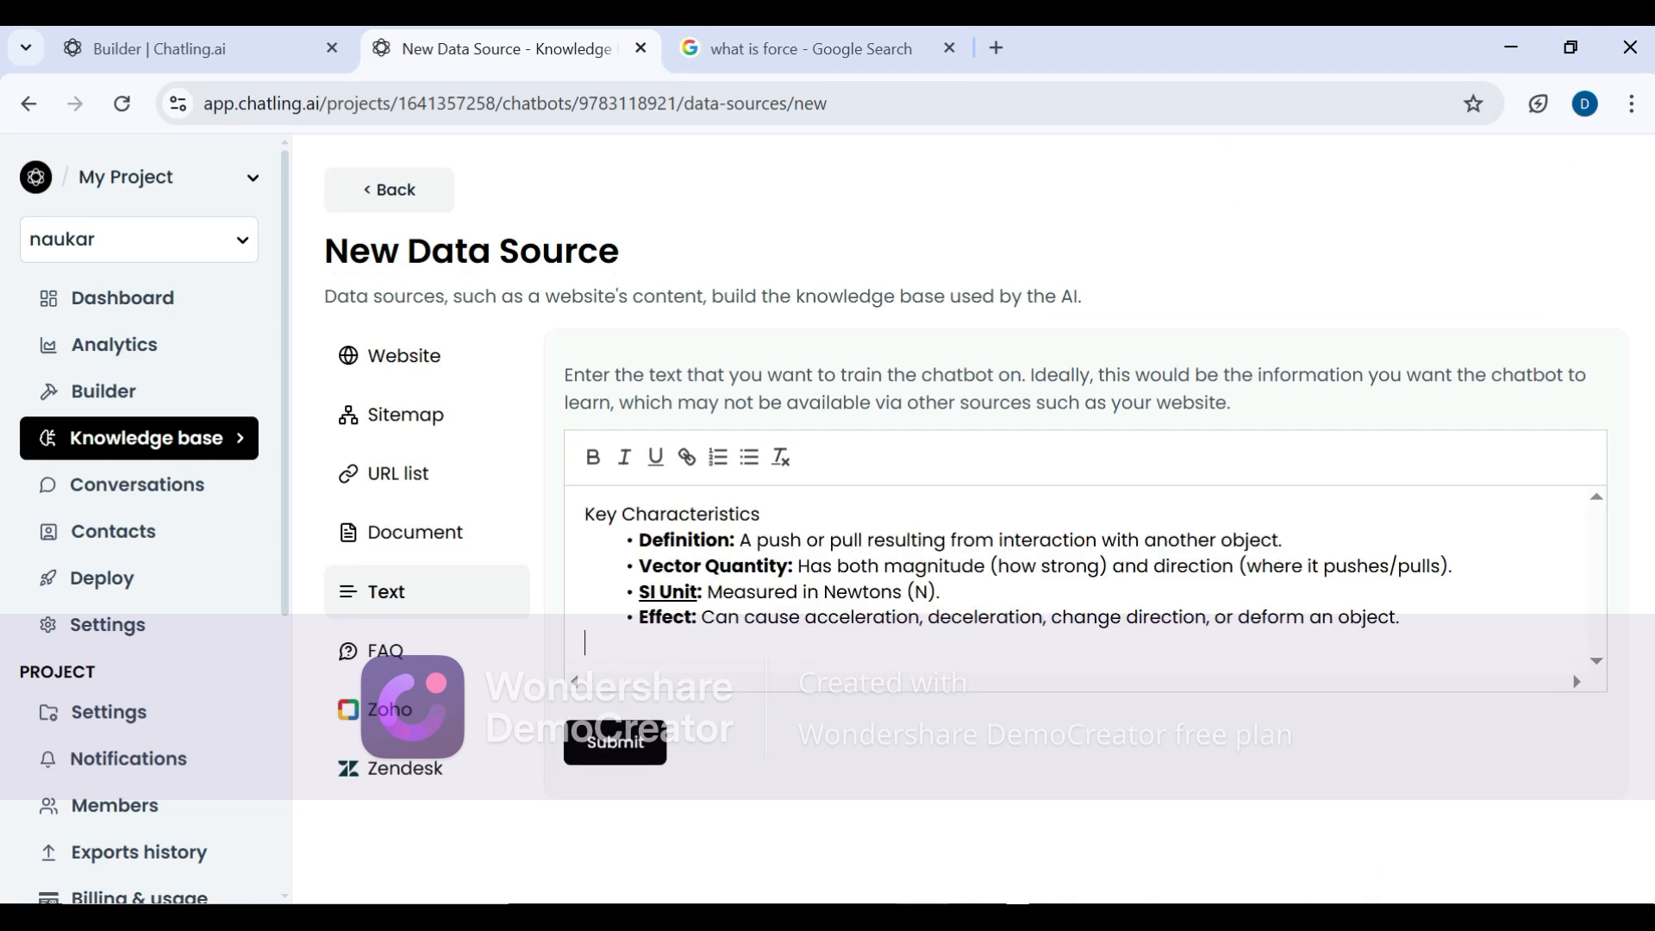
pyautogui.click(611, 744)
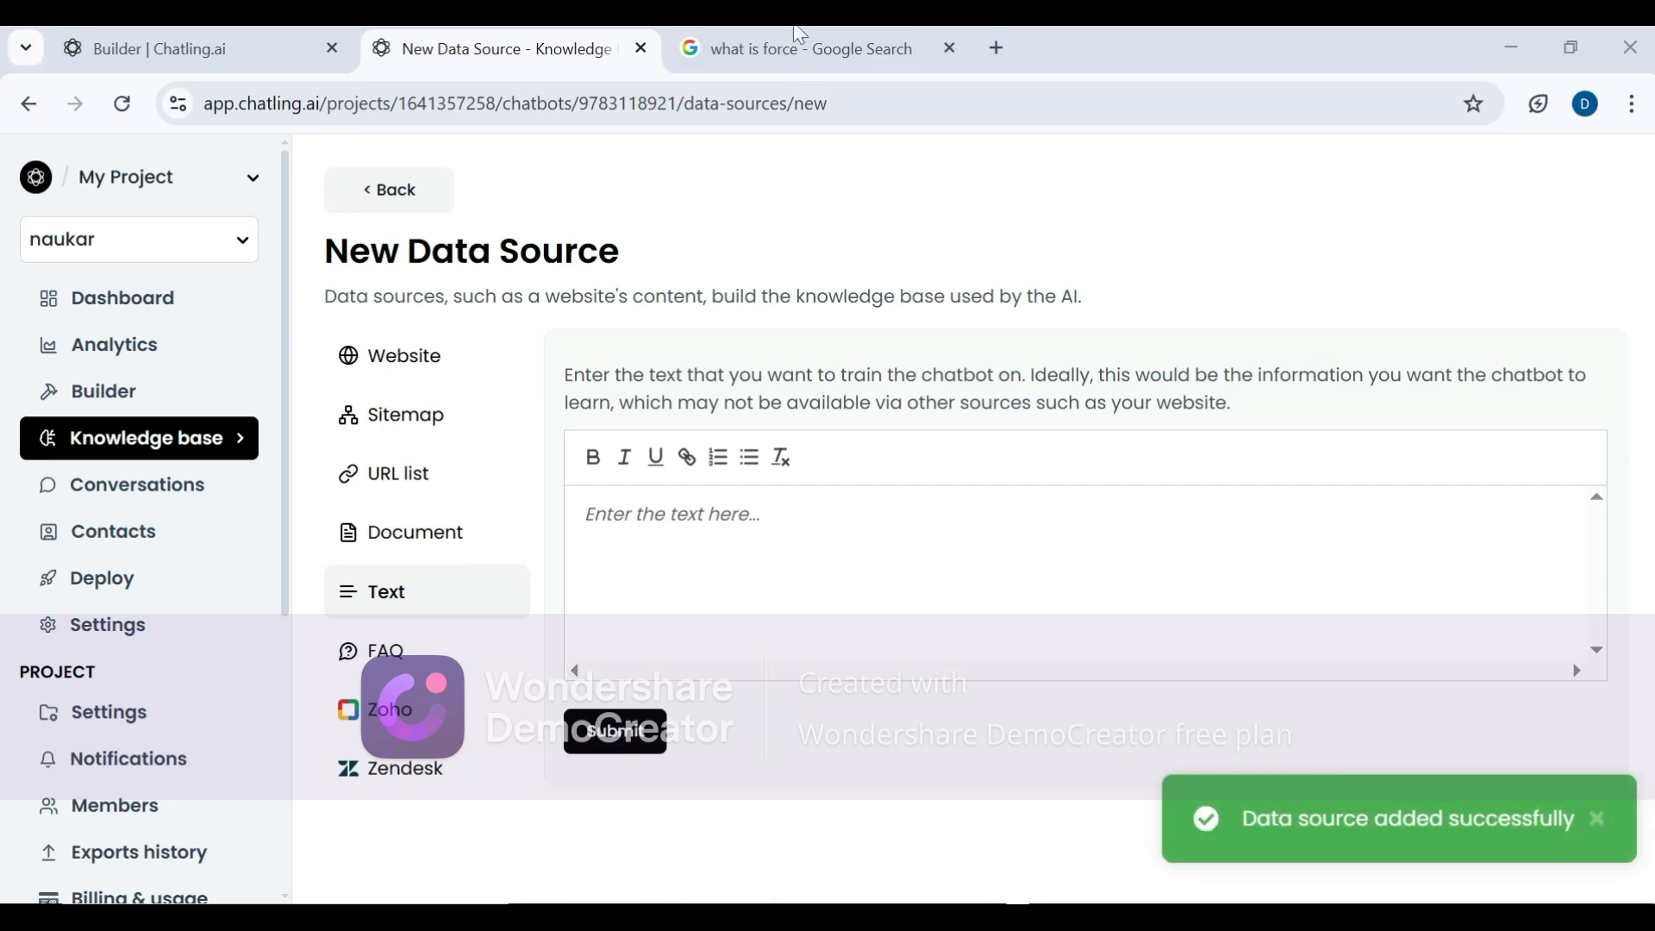
# - Return to the Google results and copy the Types of Forces section covering contact and non-contact forces
pyautogui.click(799, 41)
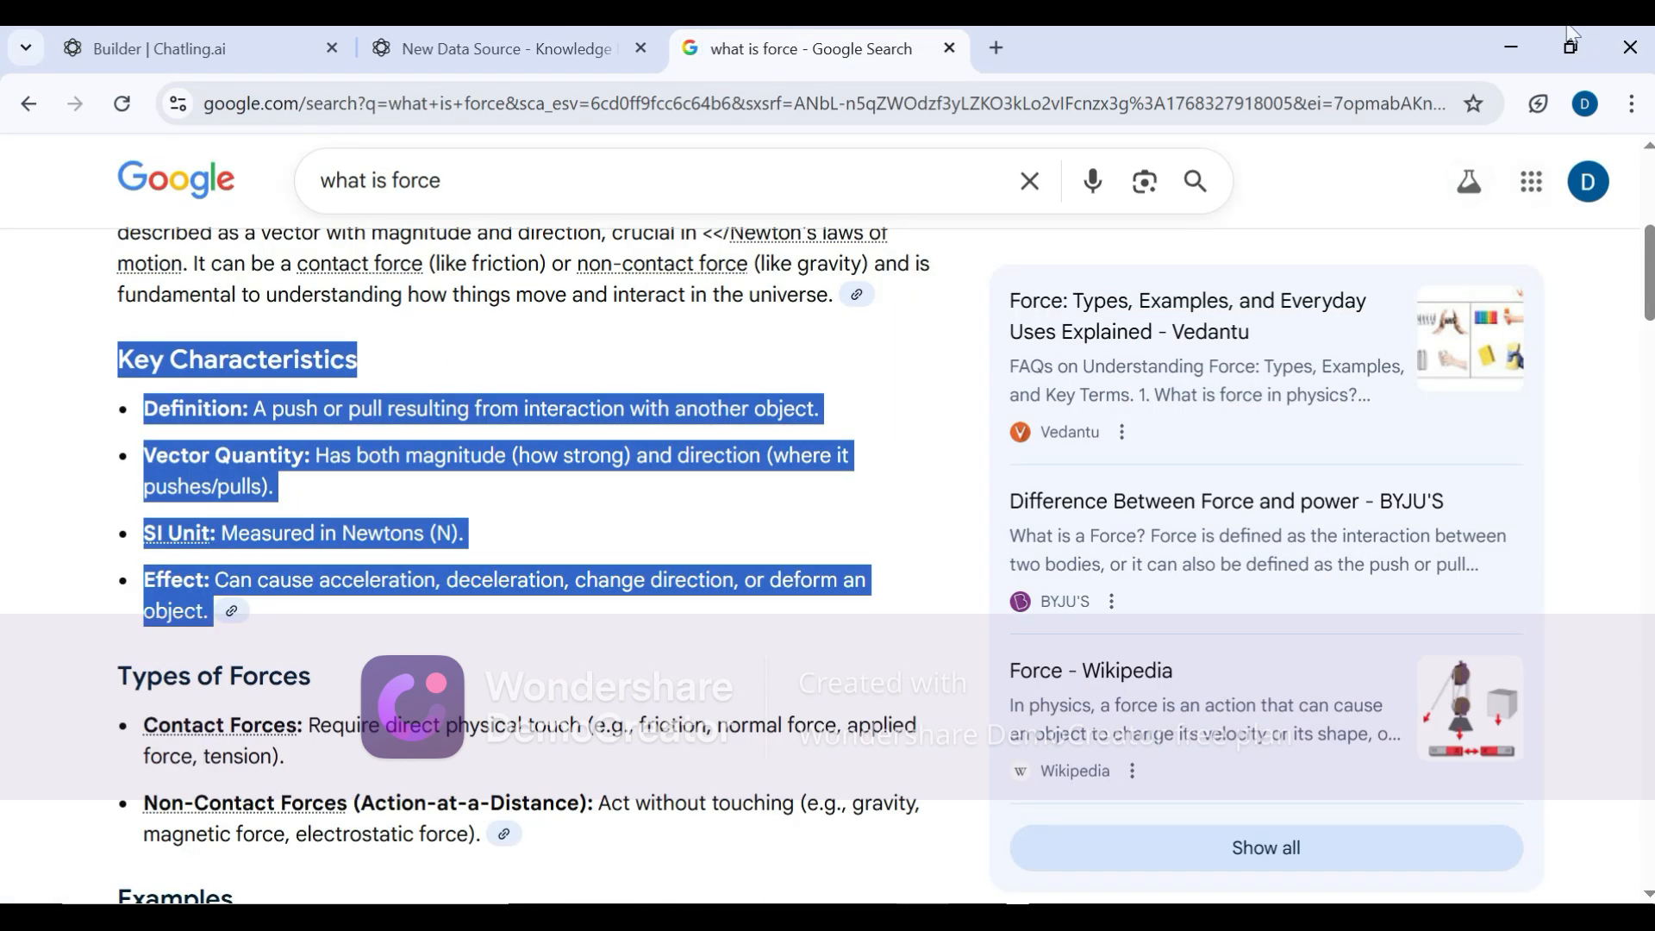
pyautogui.scroll(-5, 403, 371)
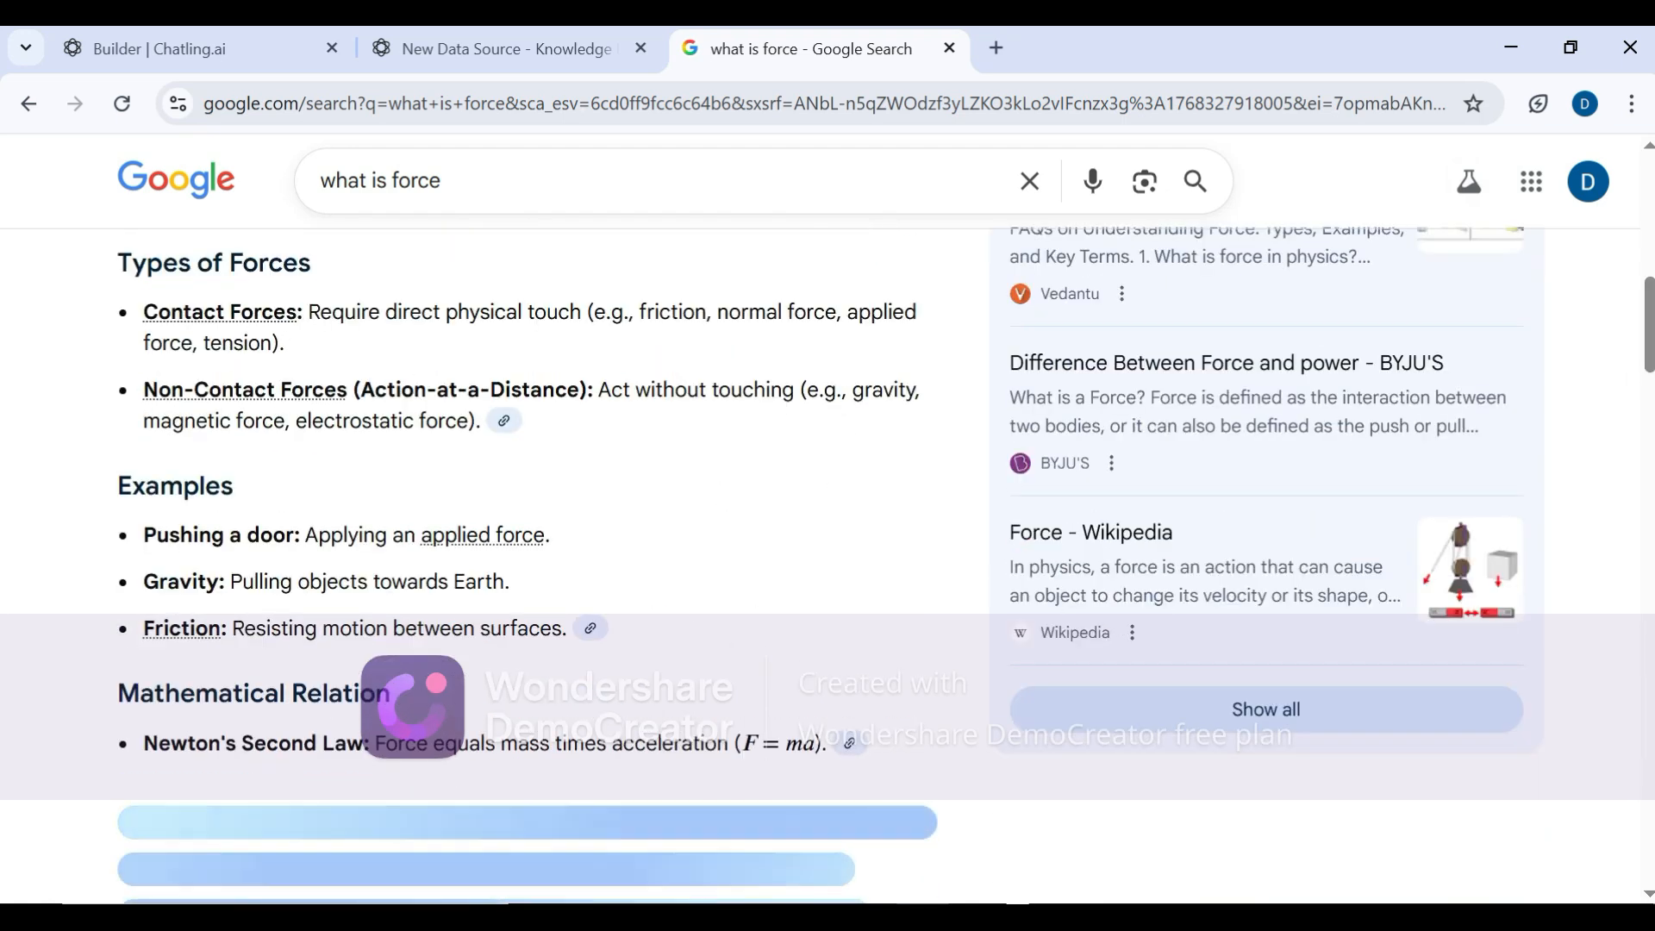
pyautogui.moveTo(117, 261); pyautogui.dragTo(483, 437)
pyautogui.hotkey('ctrl', 'c')
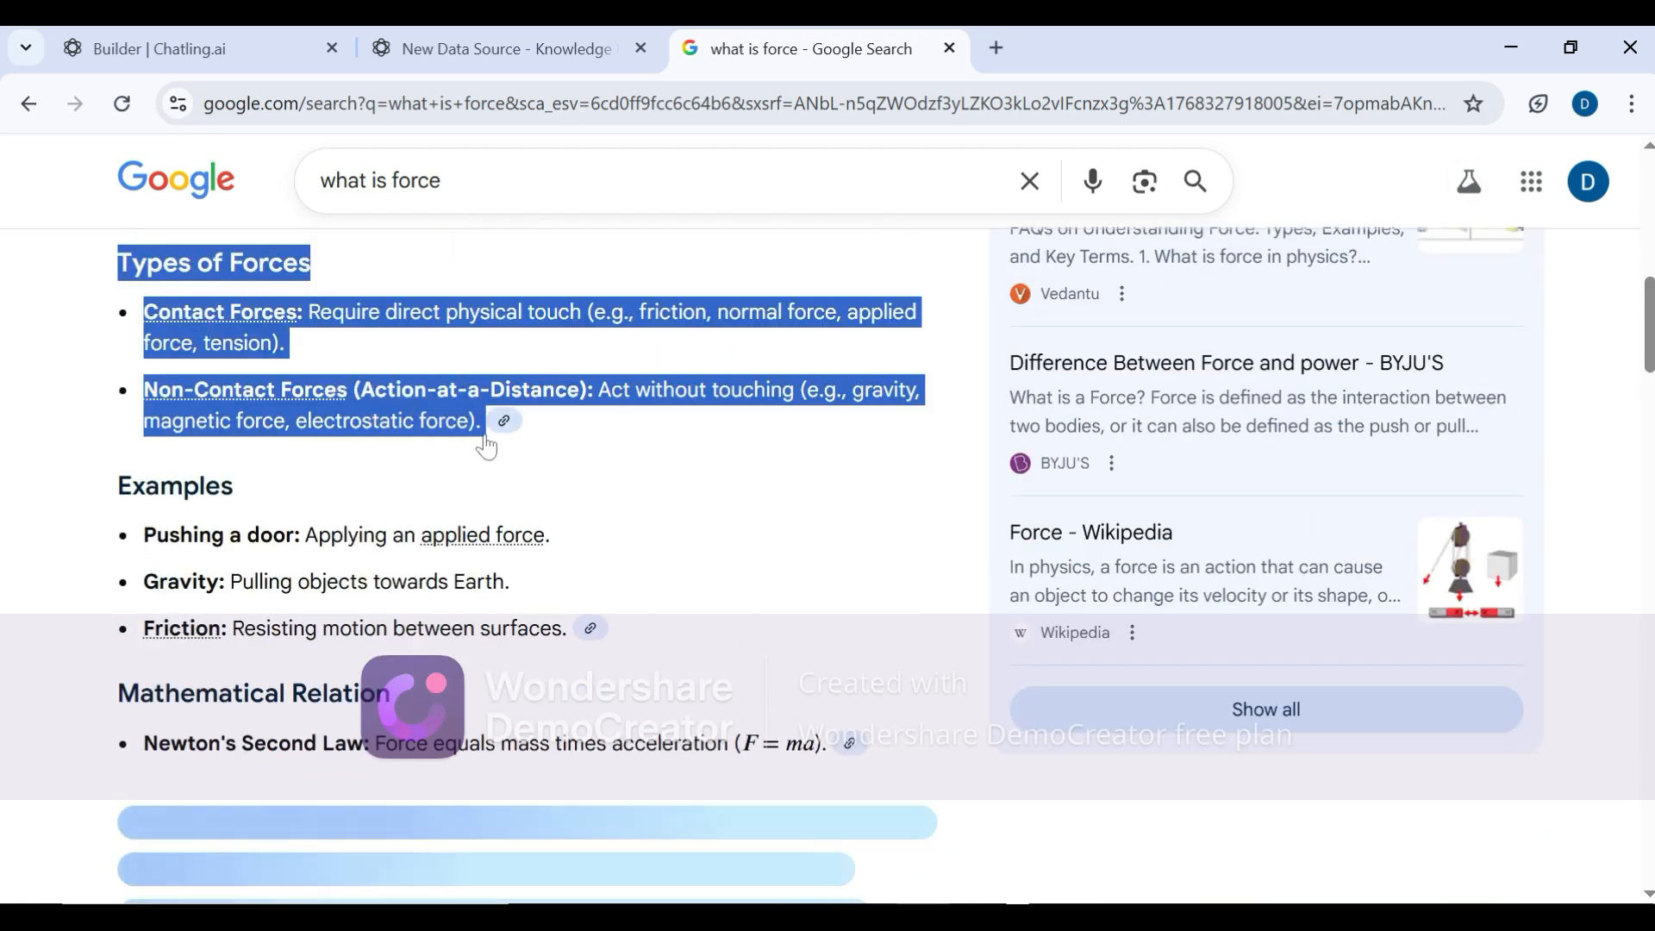
# - Back in Chatling, paste the Types of Forces section as a text data source and submit it
pyautogui.click(498, 36)
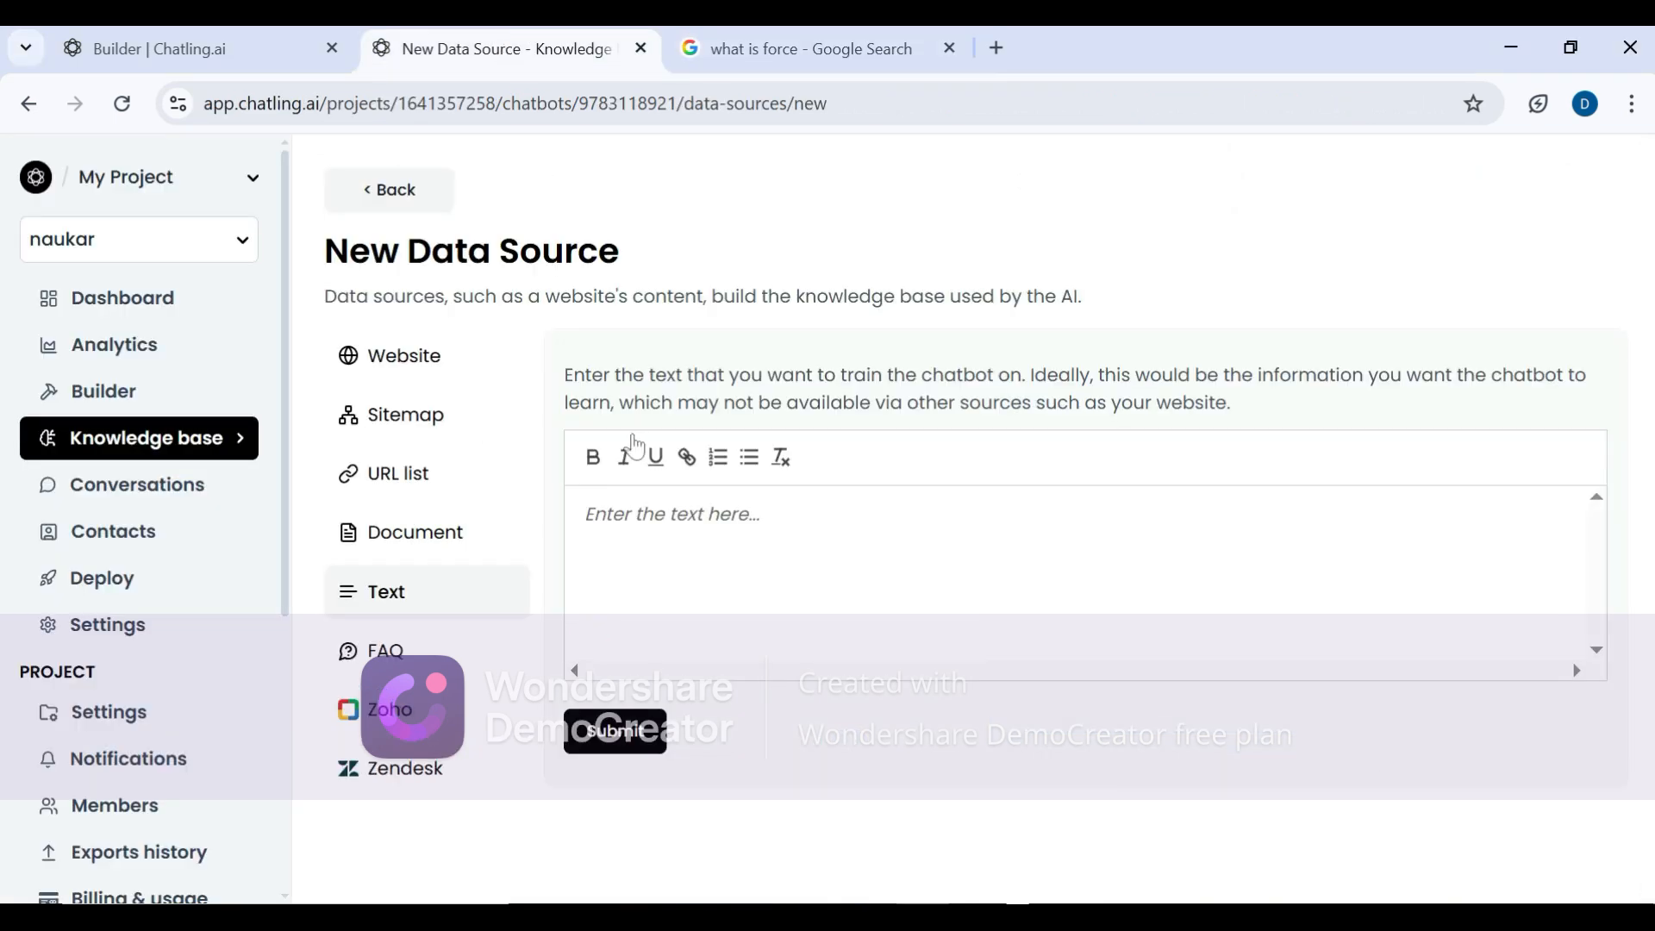
pyautogui.hotkey('ctrl', 'v')
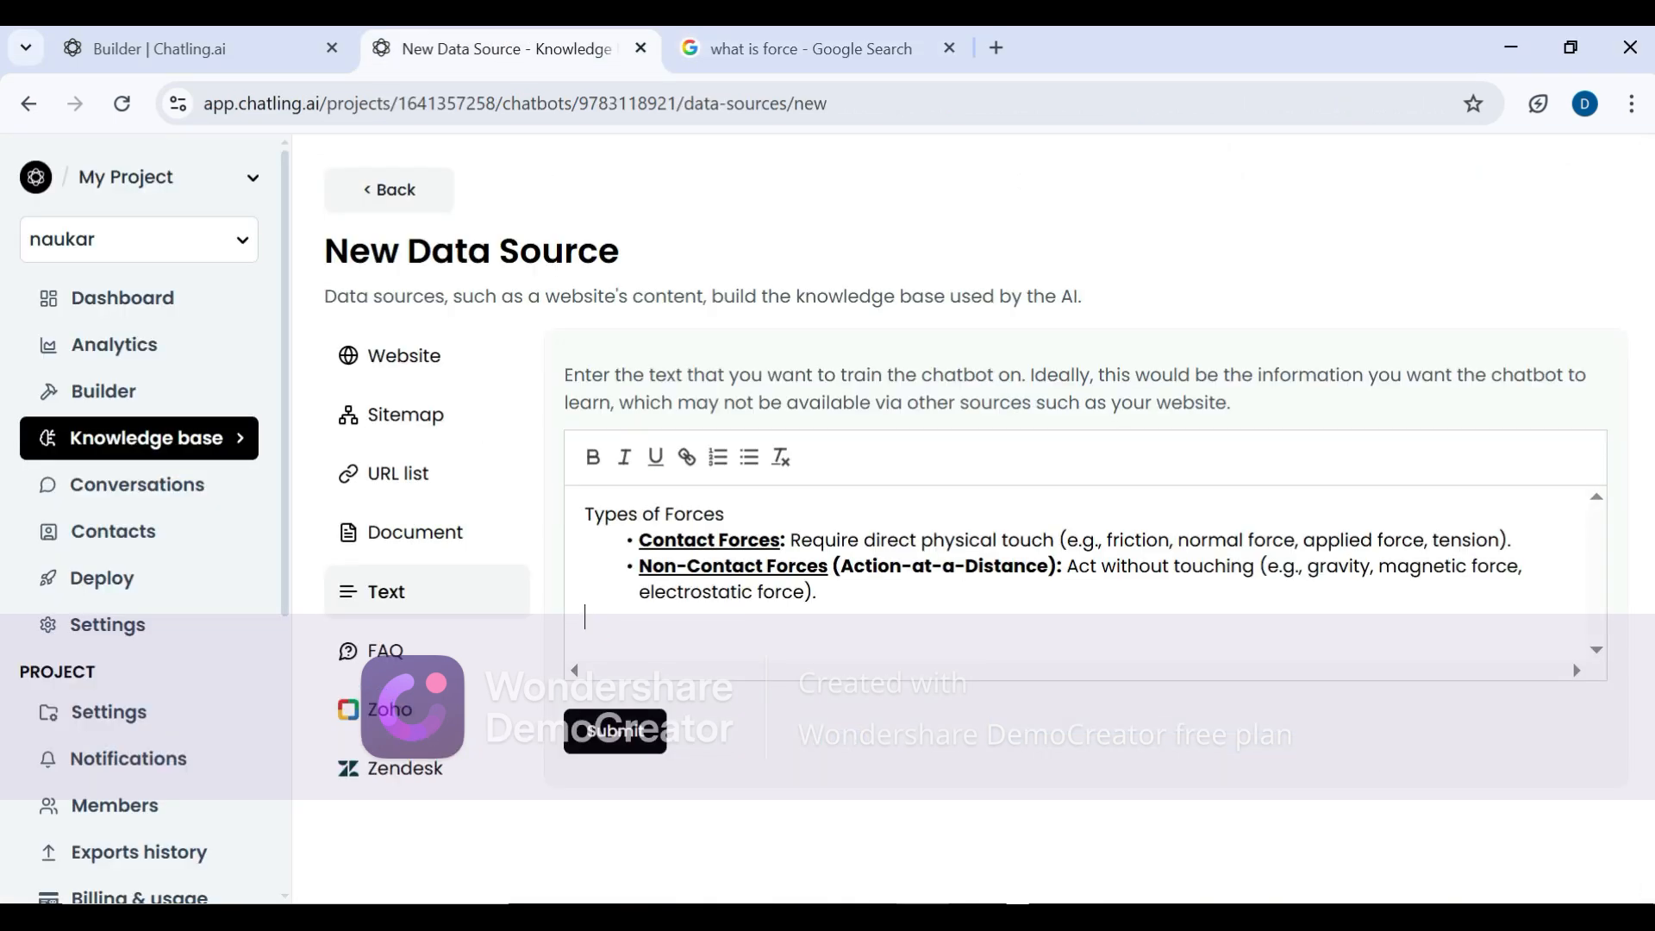
pyautogui.click(631, 743)
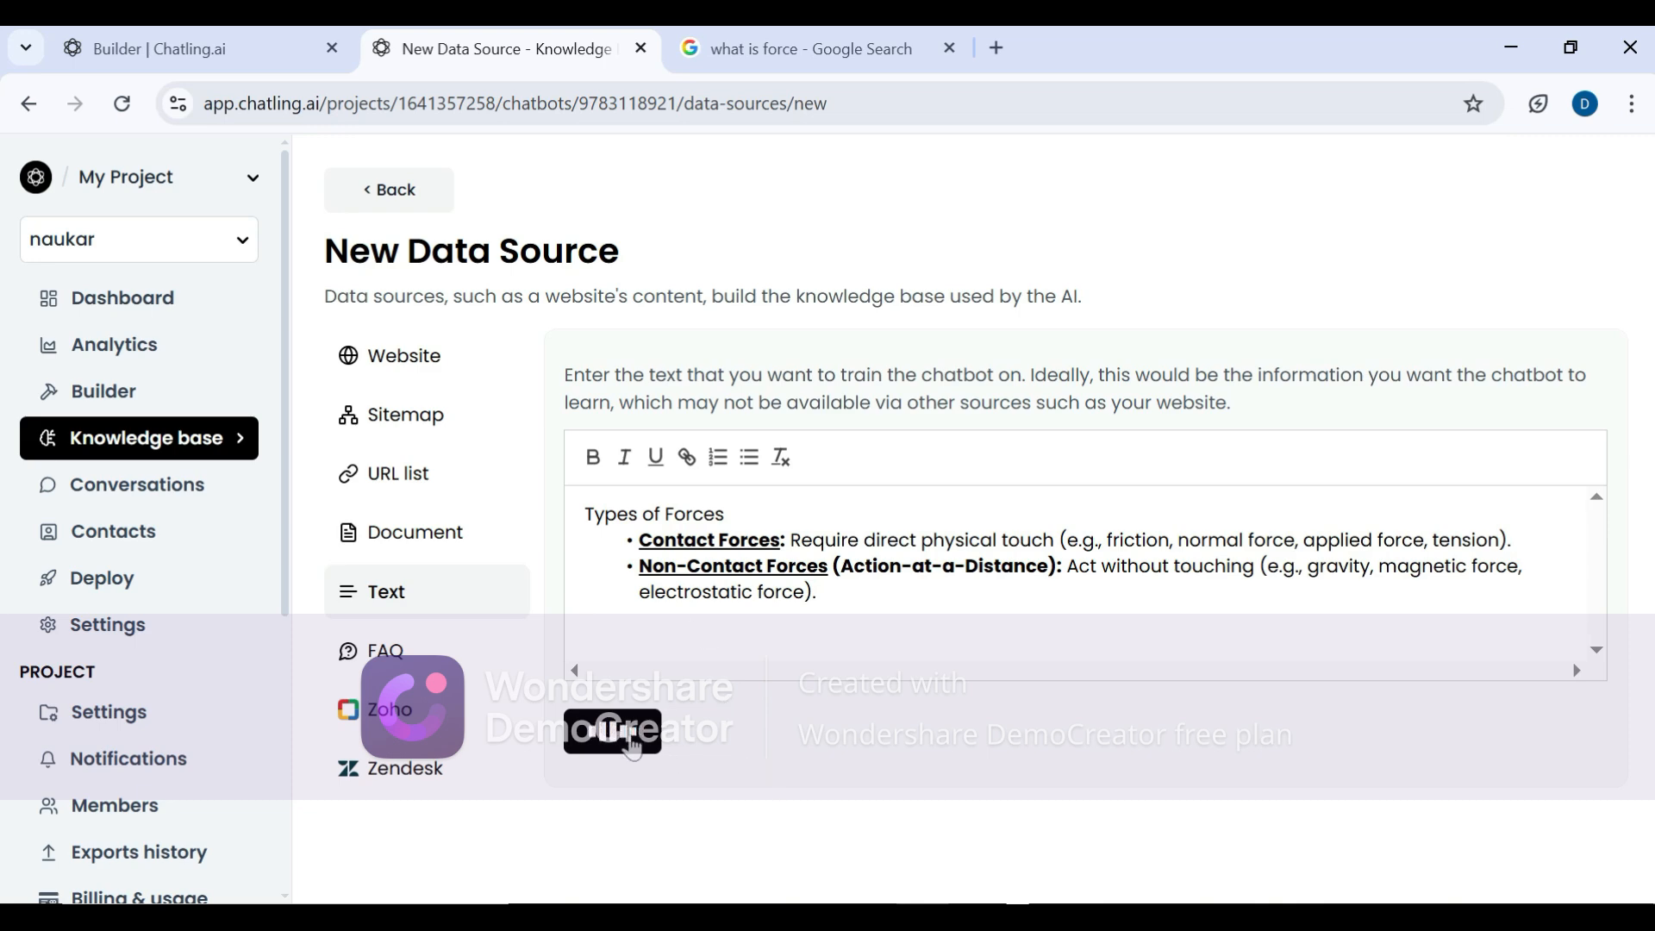
# - In the naukar chatbot builder, add an AI Response block below Group #4 and connect Group #4's Capture Text to it
pyautogui.click(195, 55)
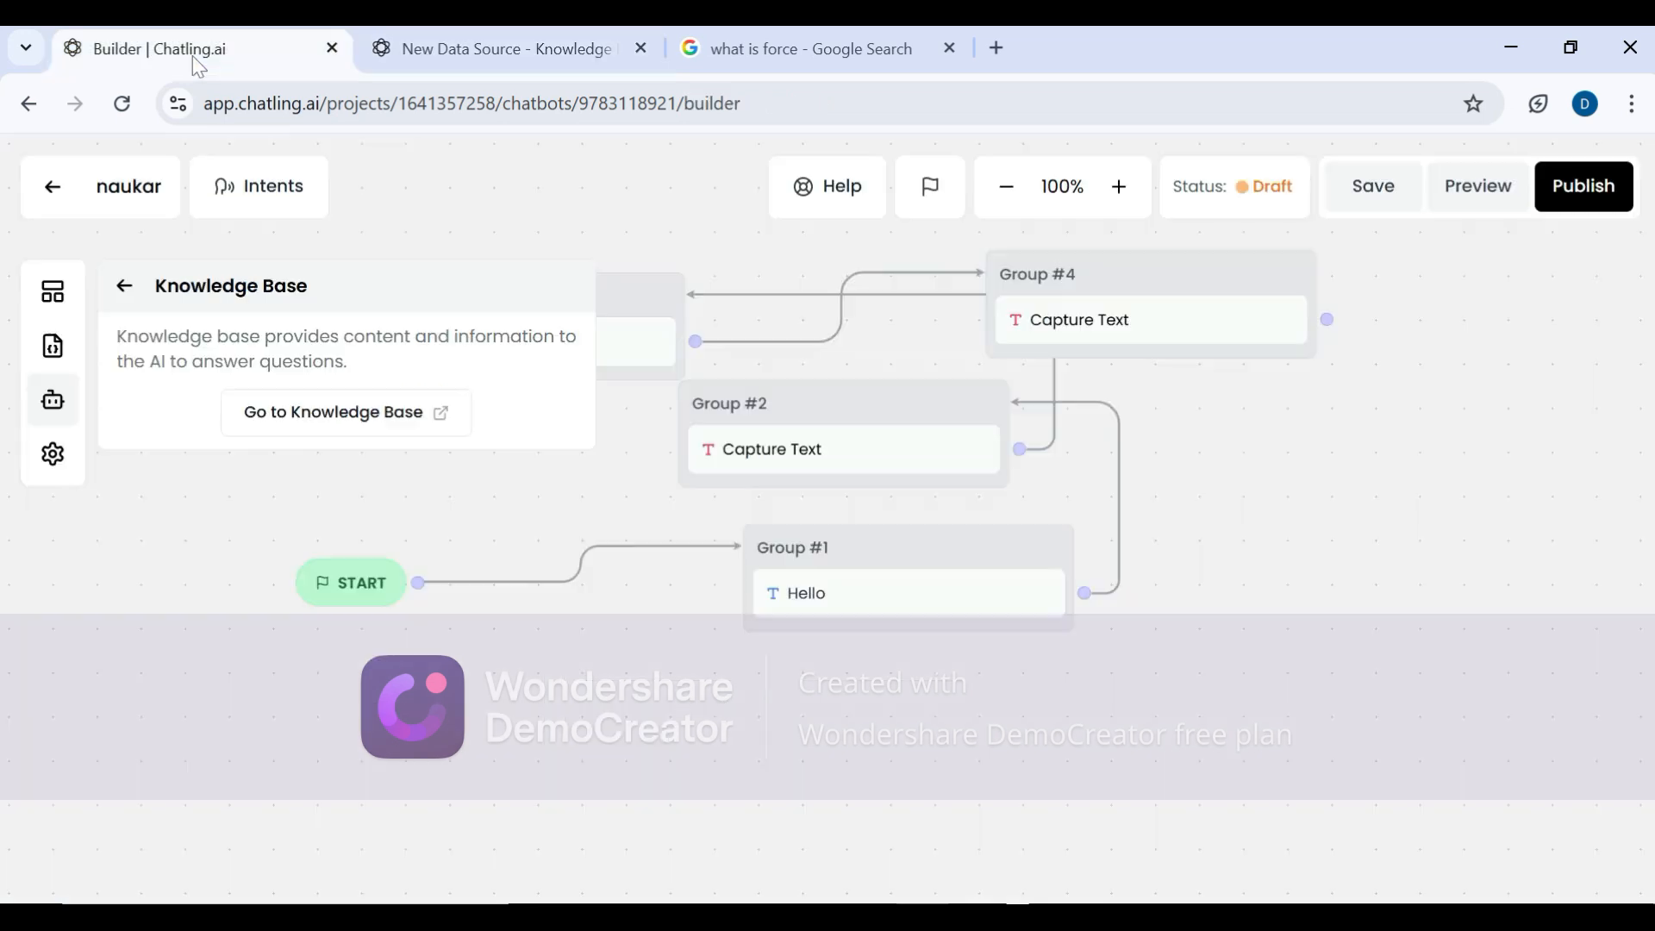
pyautogui.click(694, 651)
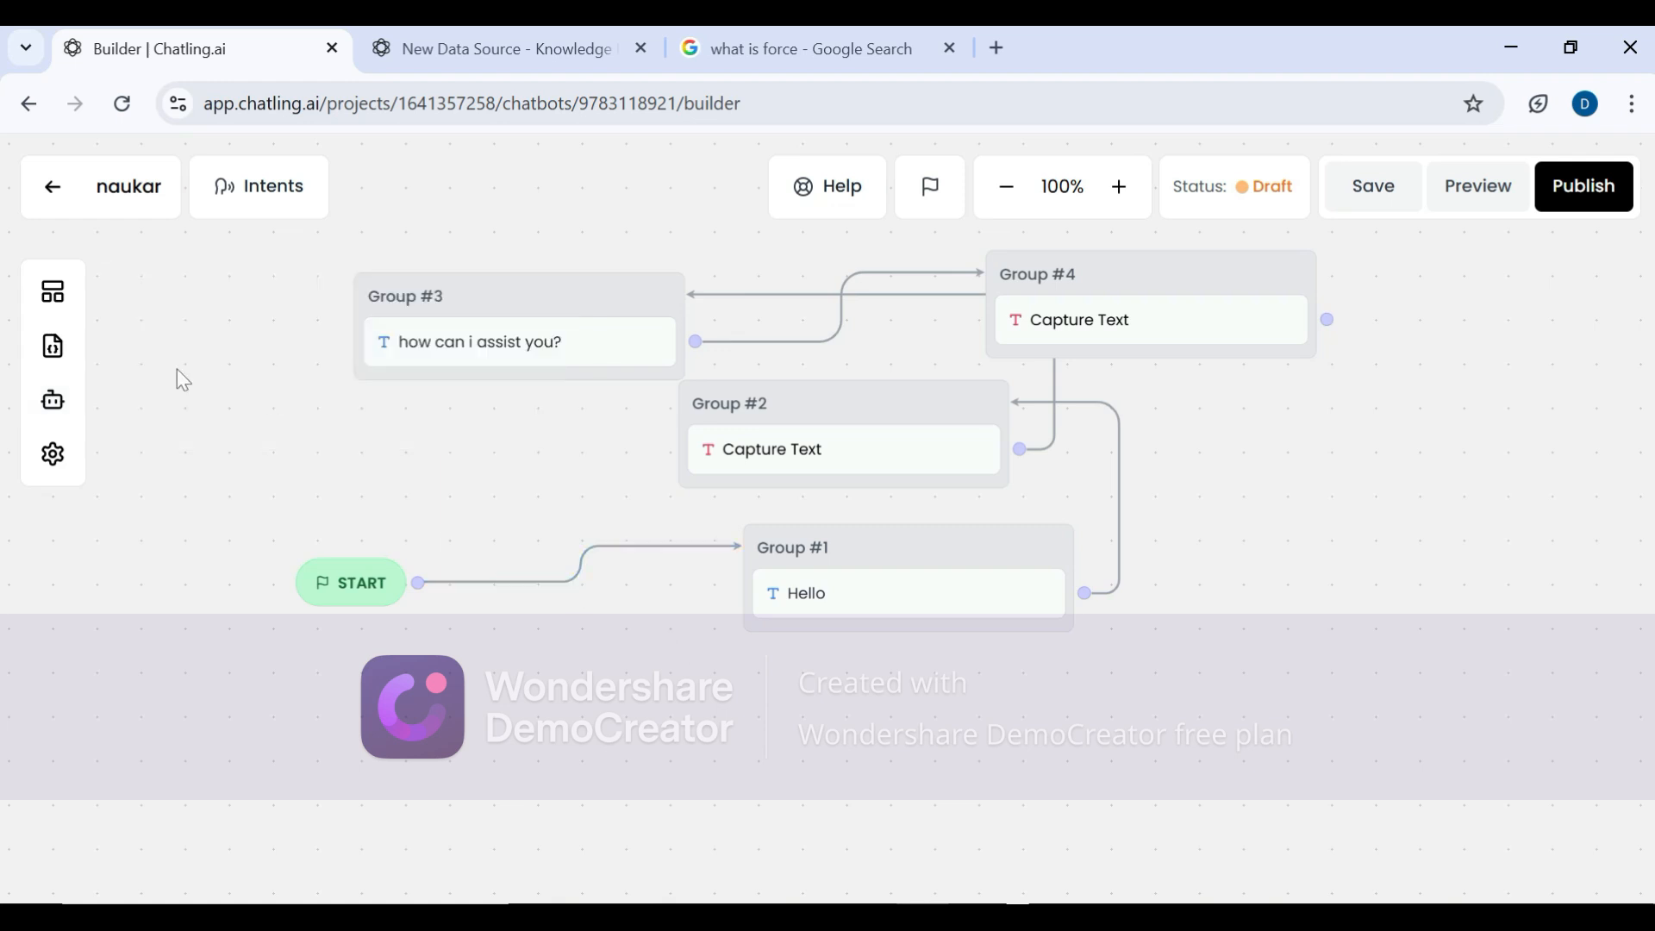
pyautogui.click(53, 292)
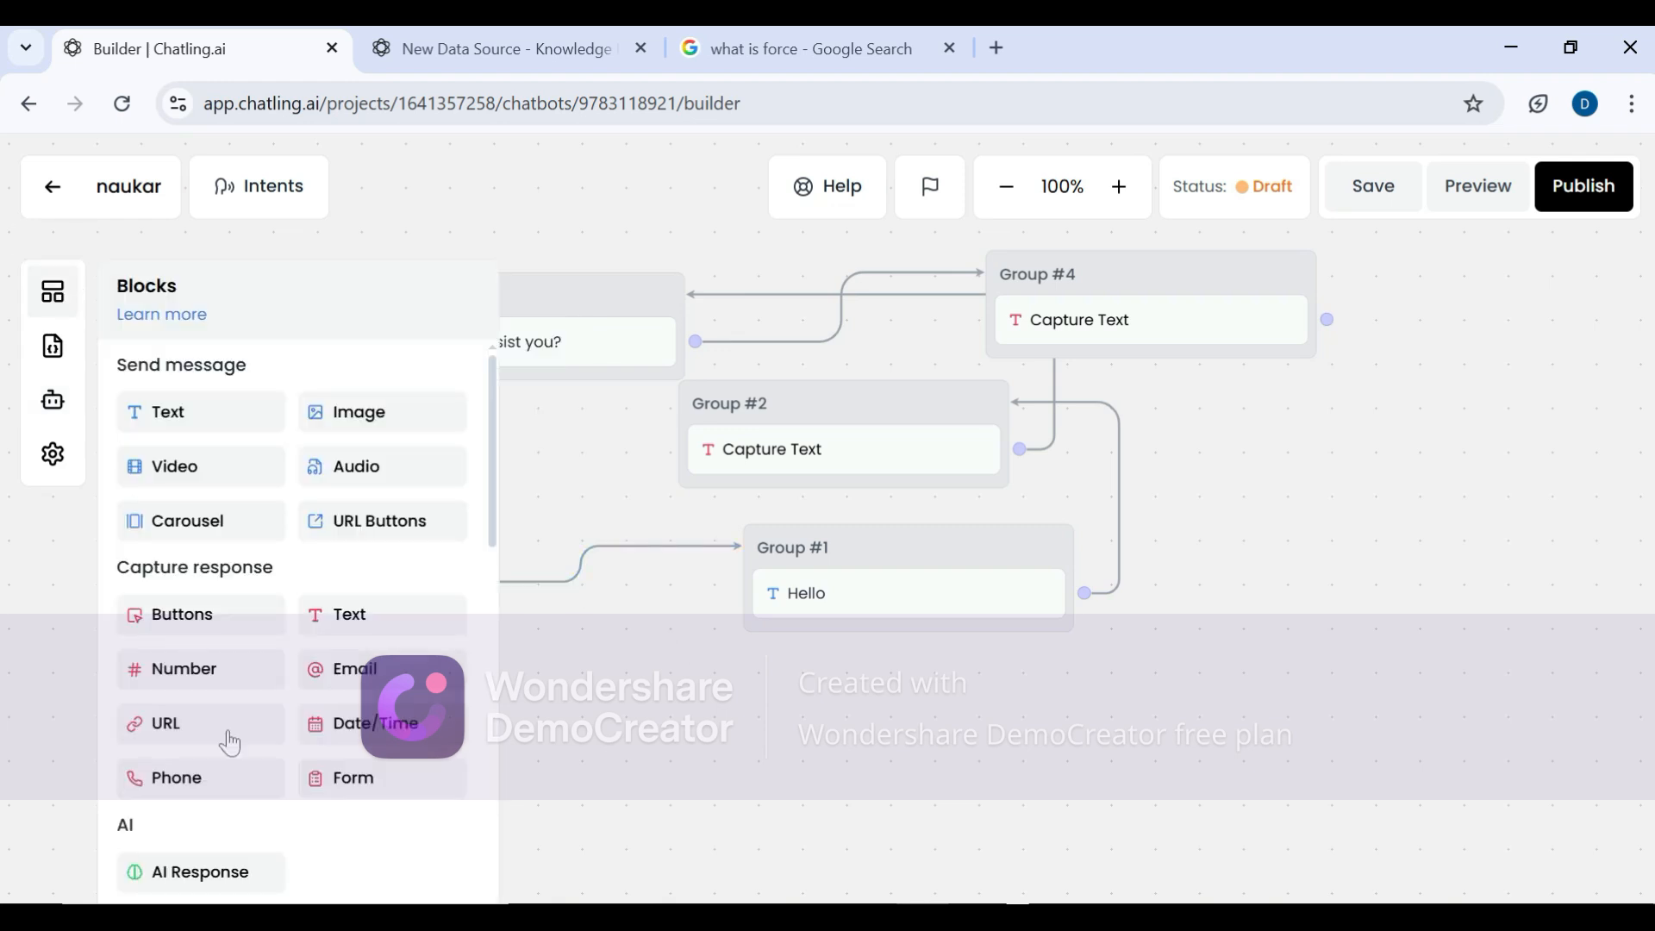
pyautogui.moveTo(210, 872); pyautogui.dragTo(1272, 523)
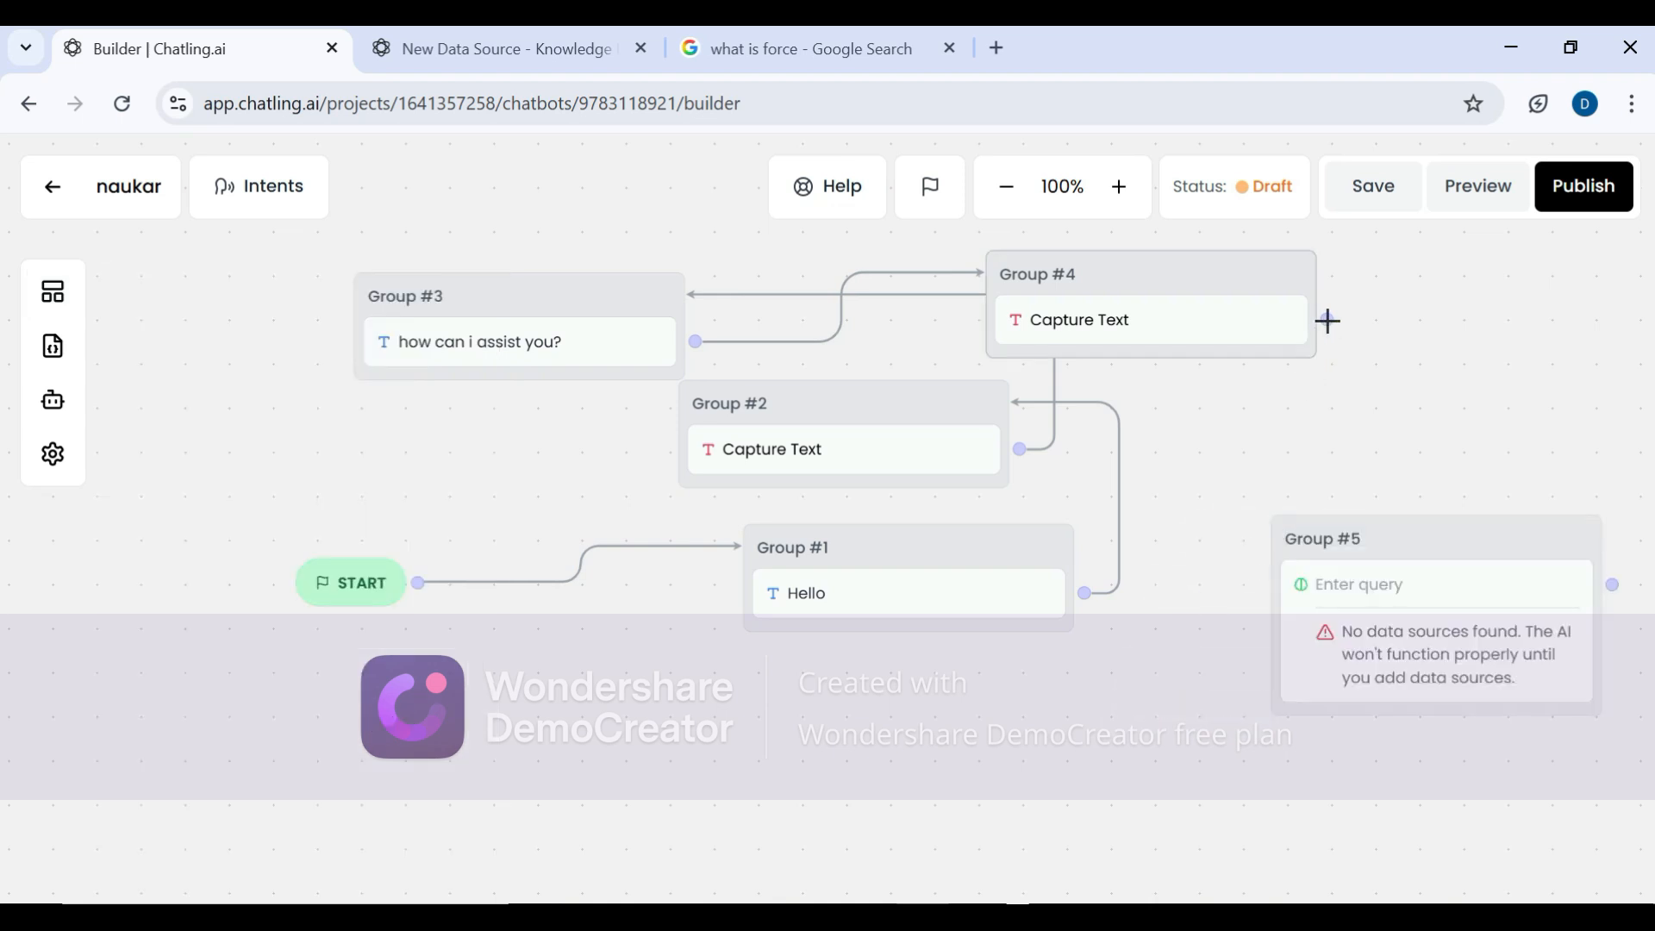
pyautogui.moveTo(1328, 320); pyautogui.dragTo(1319, 548)
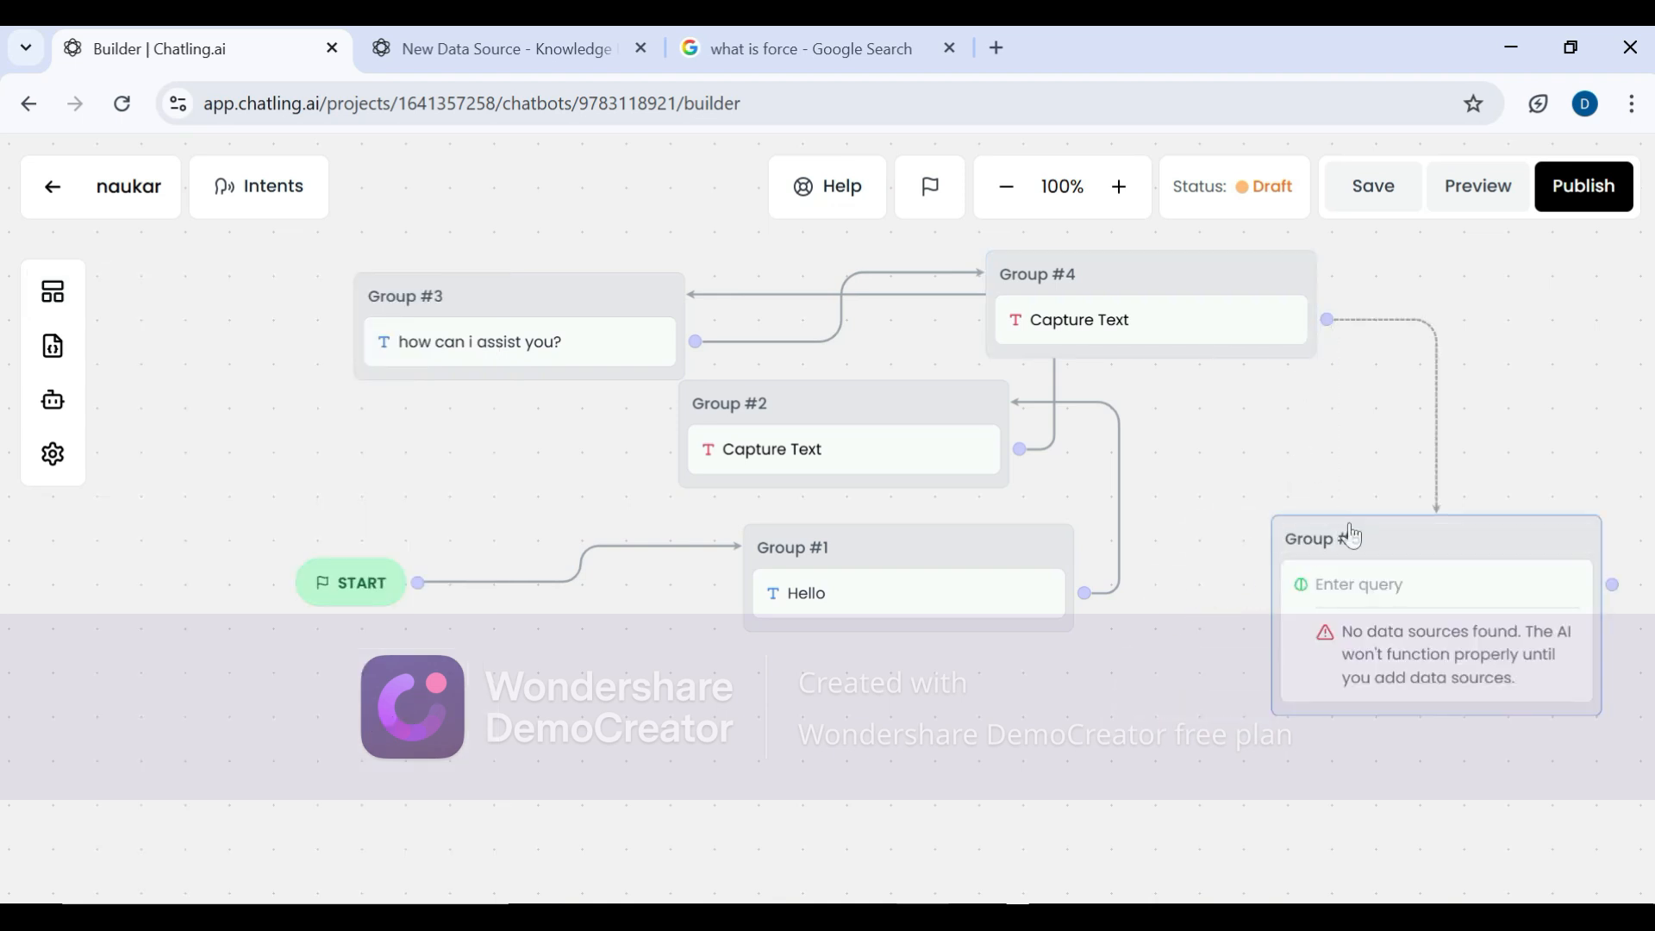
# - Set the new AI Response block's question to "what is gravity" and close its settings
pyautogui.click(1379, 647)
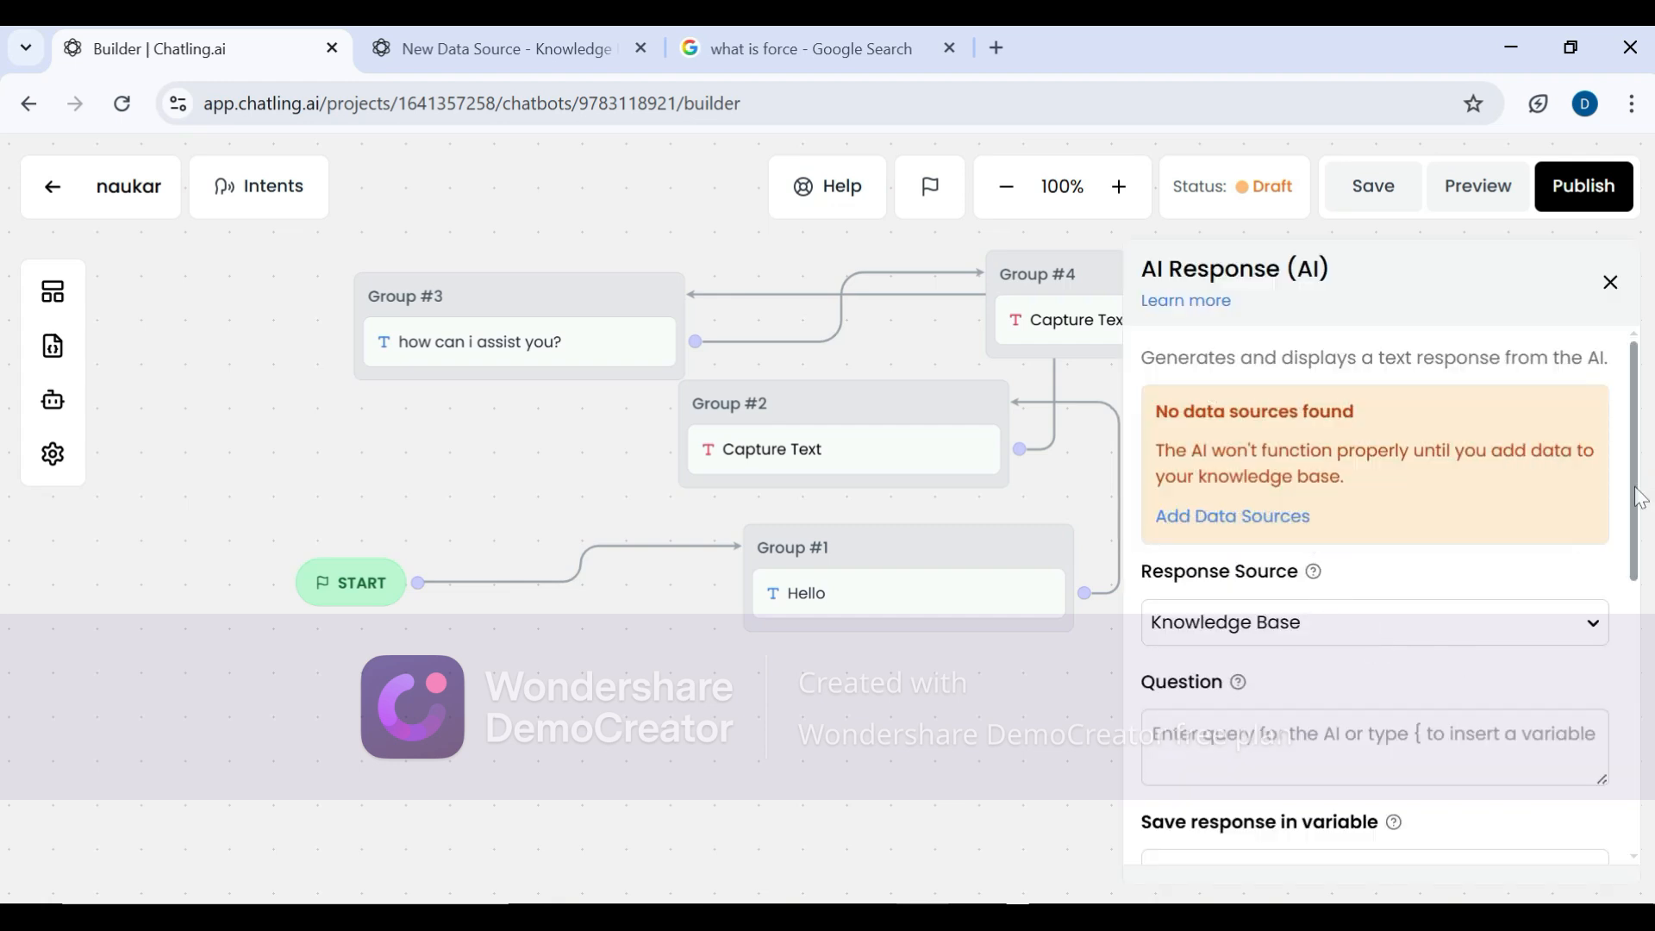
pyautogui.moveTo(1646, 494); pyautogui.dragTo(1647, 575)
pyautogui.click(1374, 577)
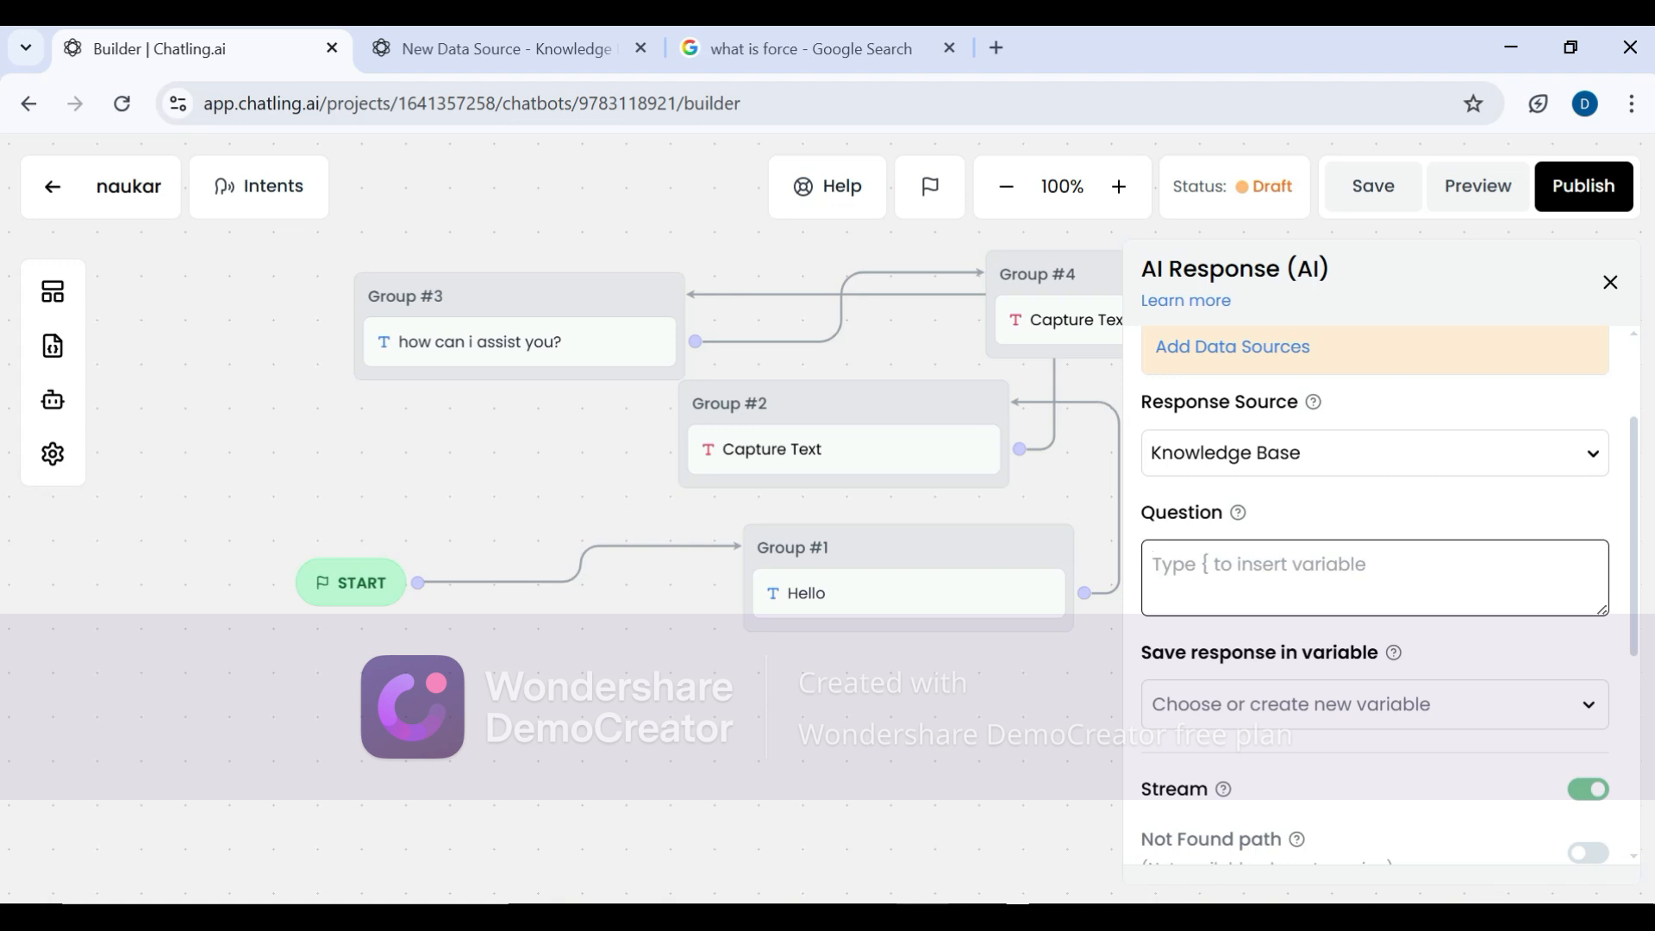
pyautogui.write('what is gravity')
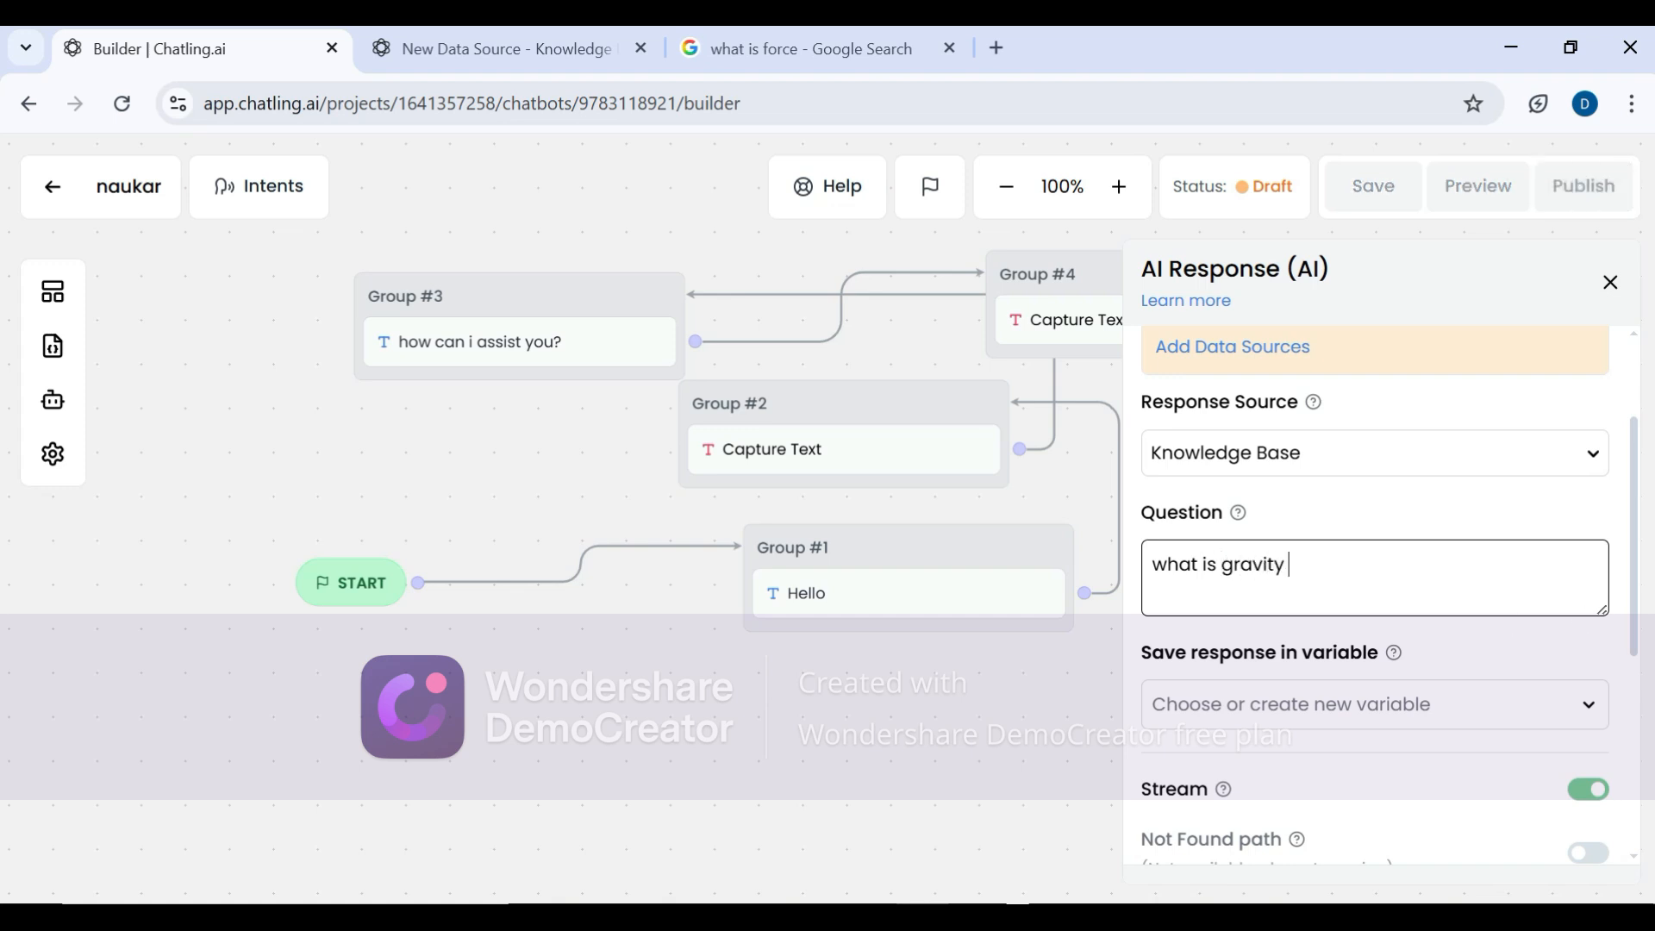
pyautogui.moveTo(1635, 601); pyautogui.dragTo(1631, 466)
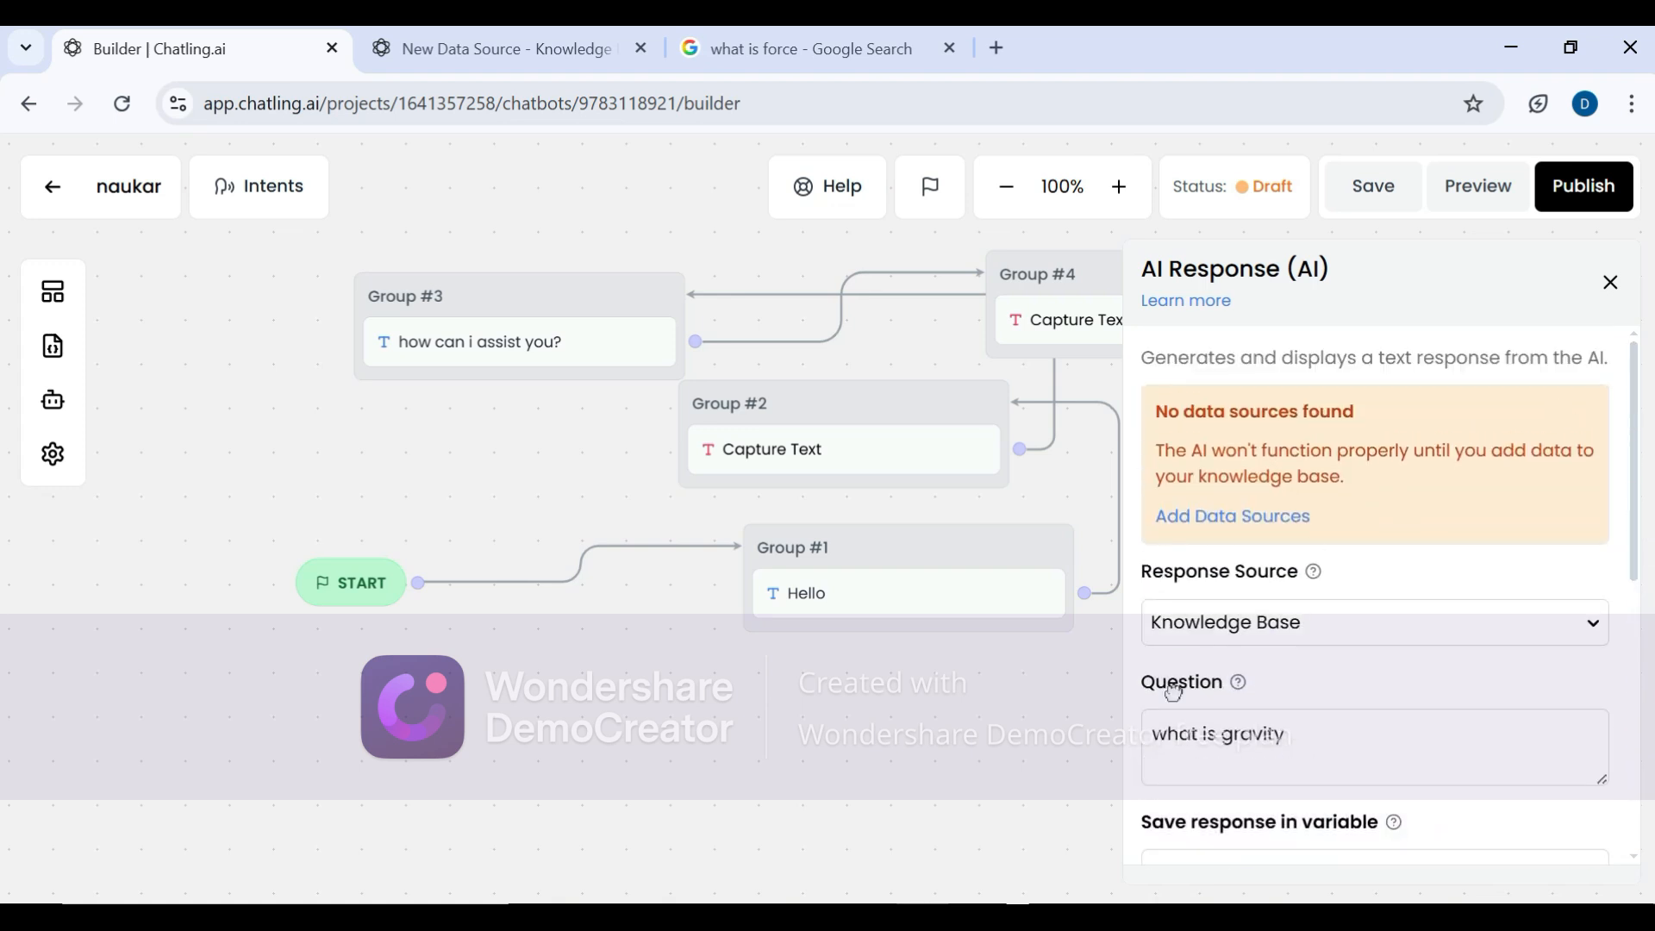
pyautogui.moveTo(1174, 693); pyautogui.dragTo(1014, 815)
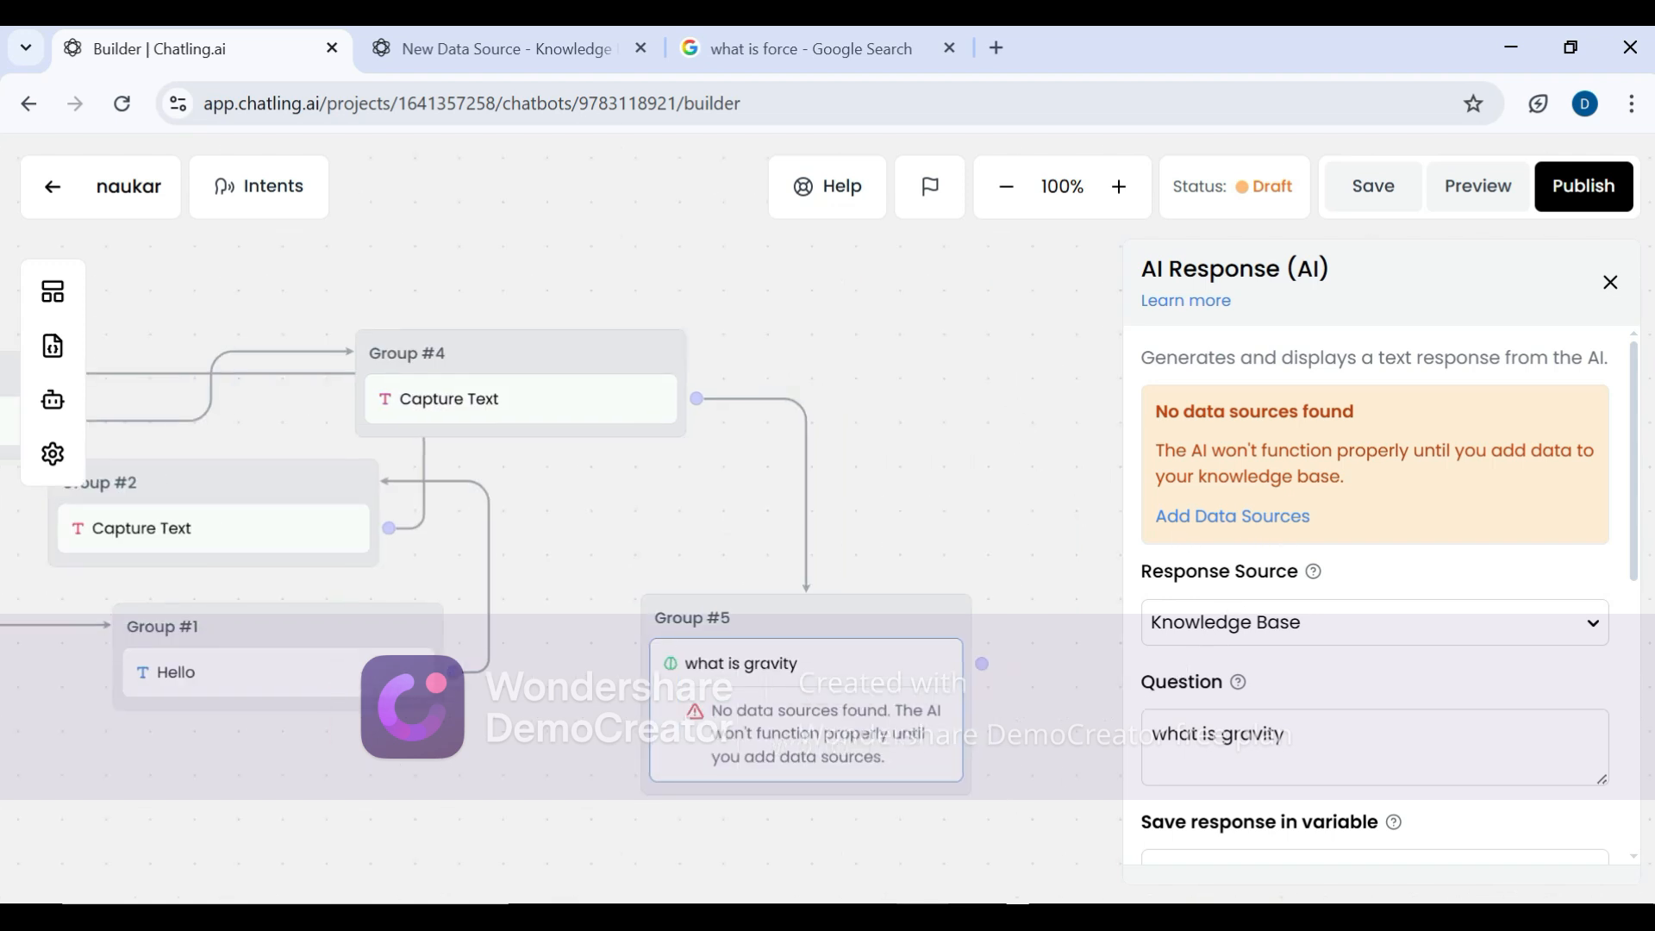
pyautogui.click(1610, 284)
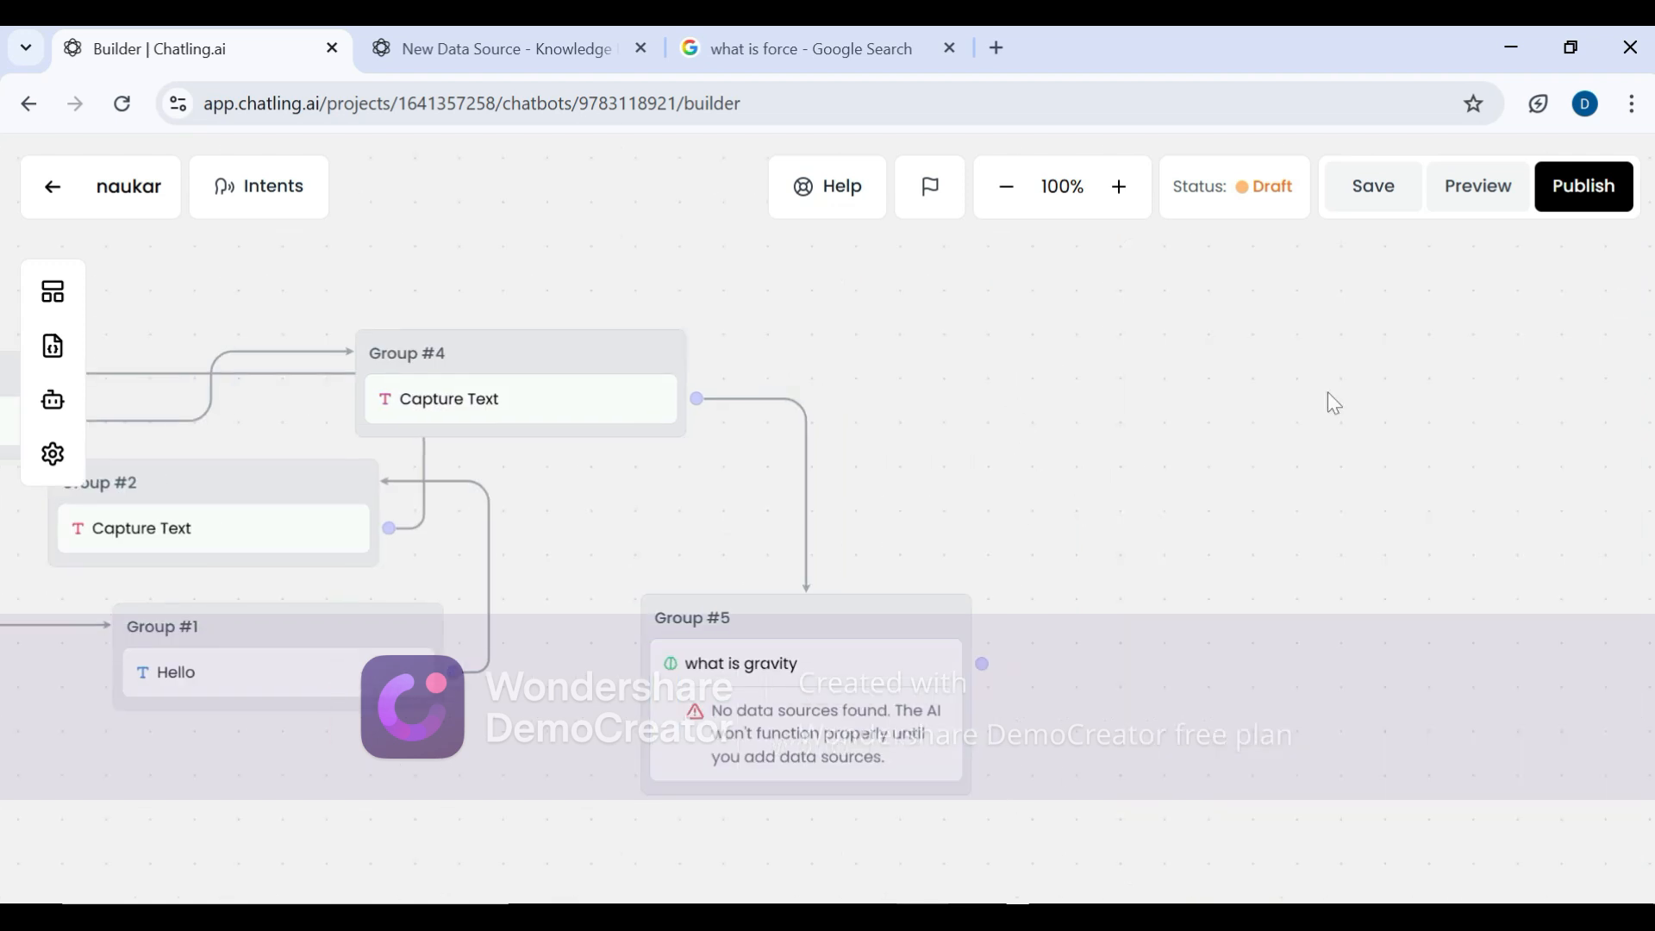
# - Add a text capture block beyond the "what is gravity" AI Response and connect that response to it, keeping the capture block's default settings
pyautogui.click(55, 294)
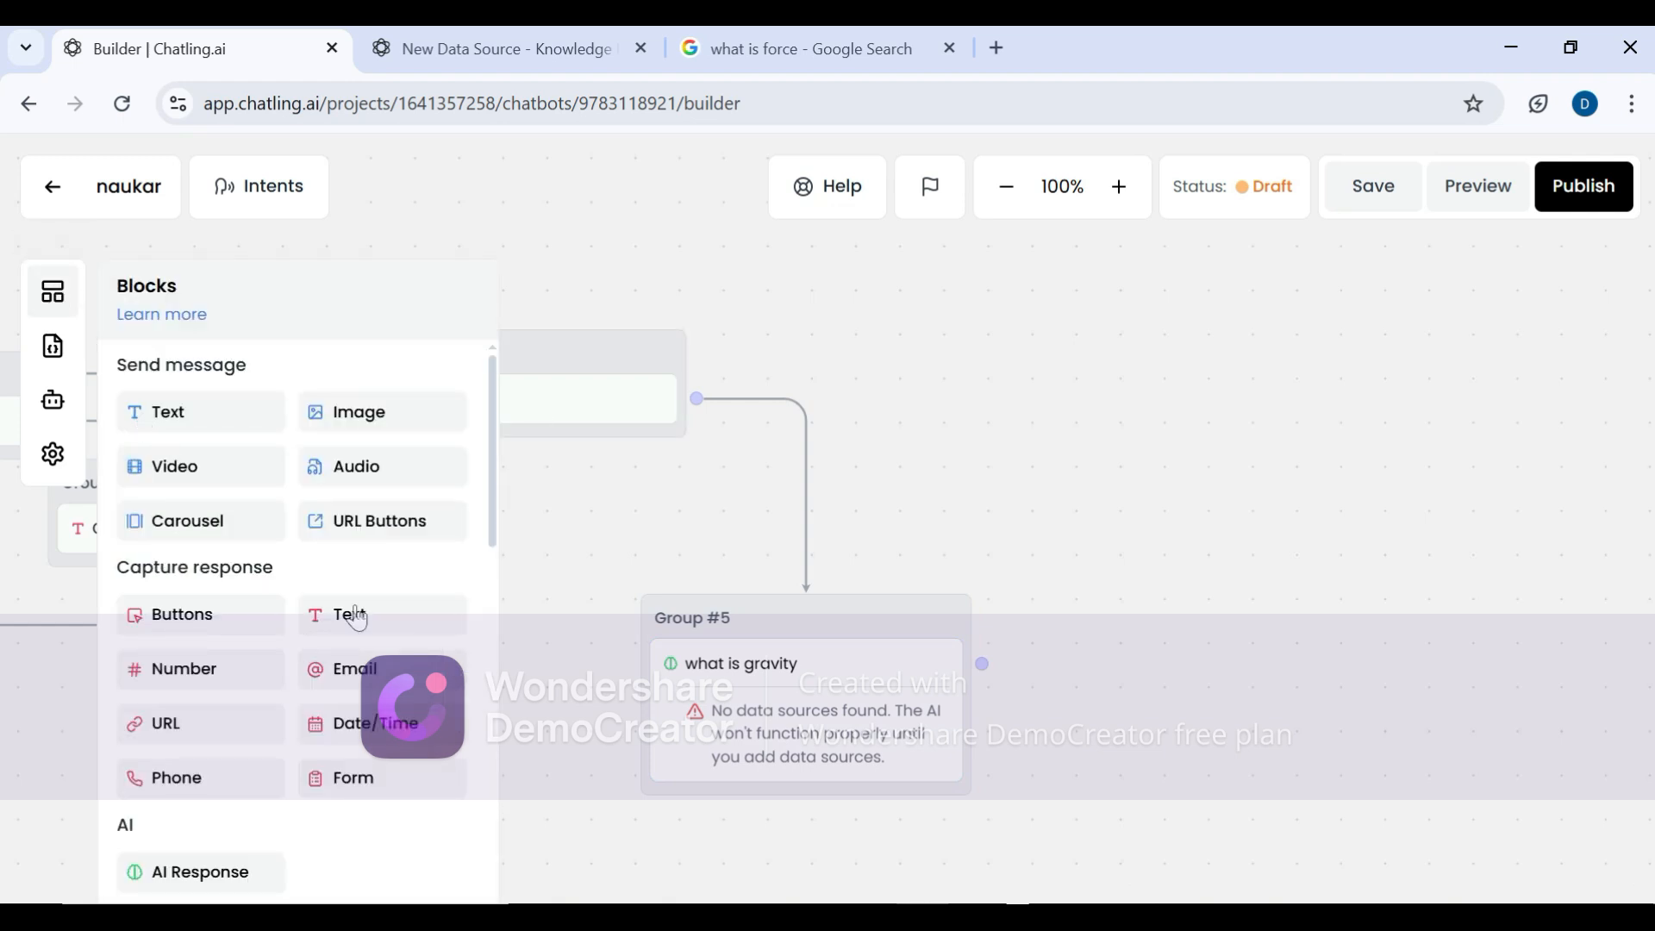
pyautogui.moveTo(406, 622); pyautogui.dragTo(1024, 364)
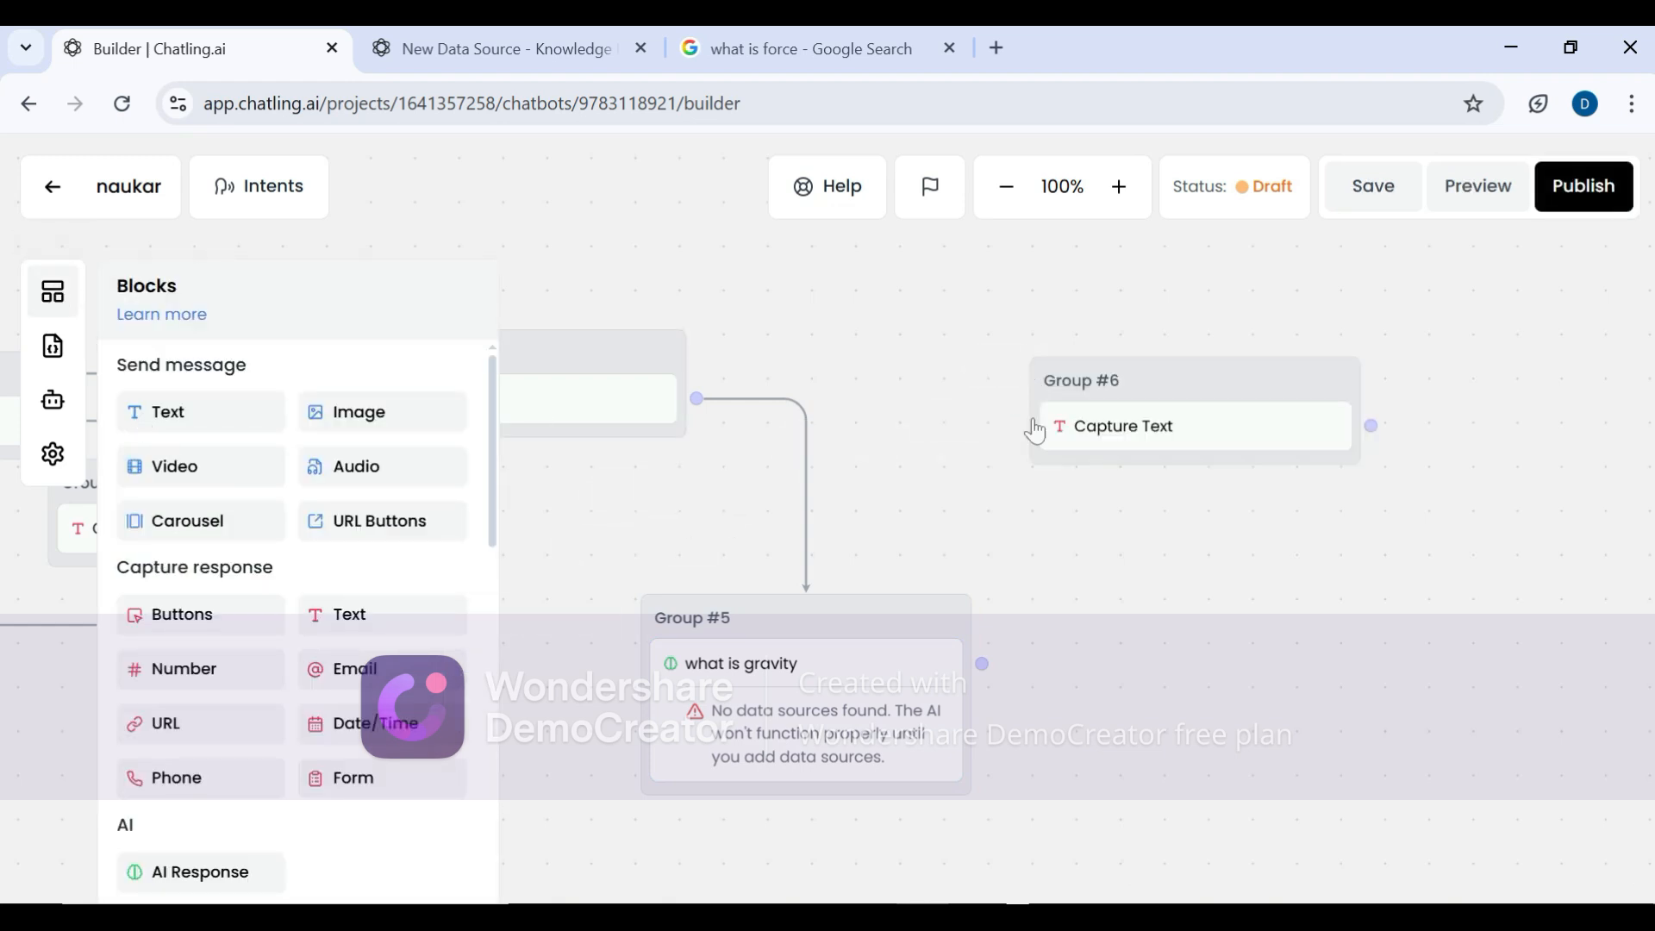
pyautogui.moveTo(985, 665)
pyautogui.mouseDown()
pyautogui.moveTo(979, 465)
pyautogui.moveTo(1012, 373)
pyautogui.moveTo(1135, 449)
pyautogui.mouseUp()
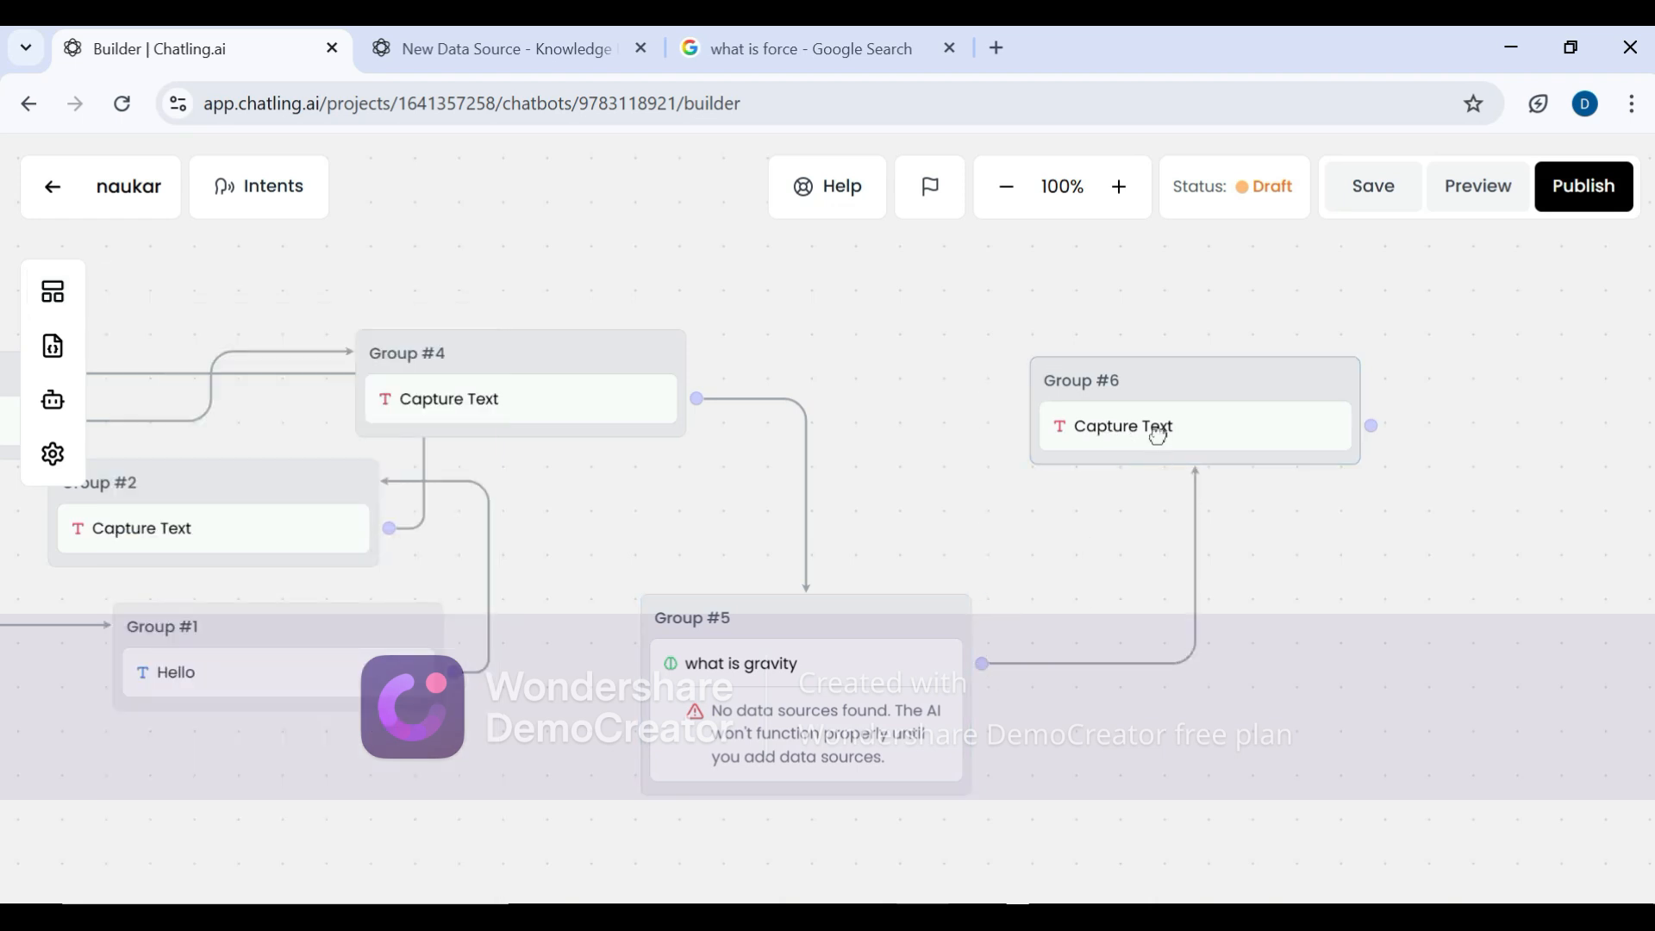
pyautogui.click(1152, 430)
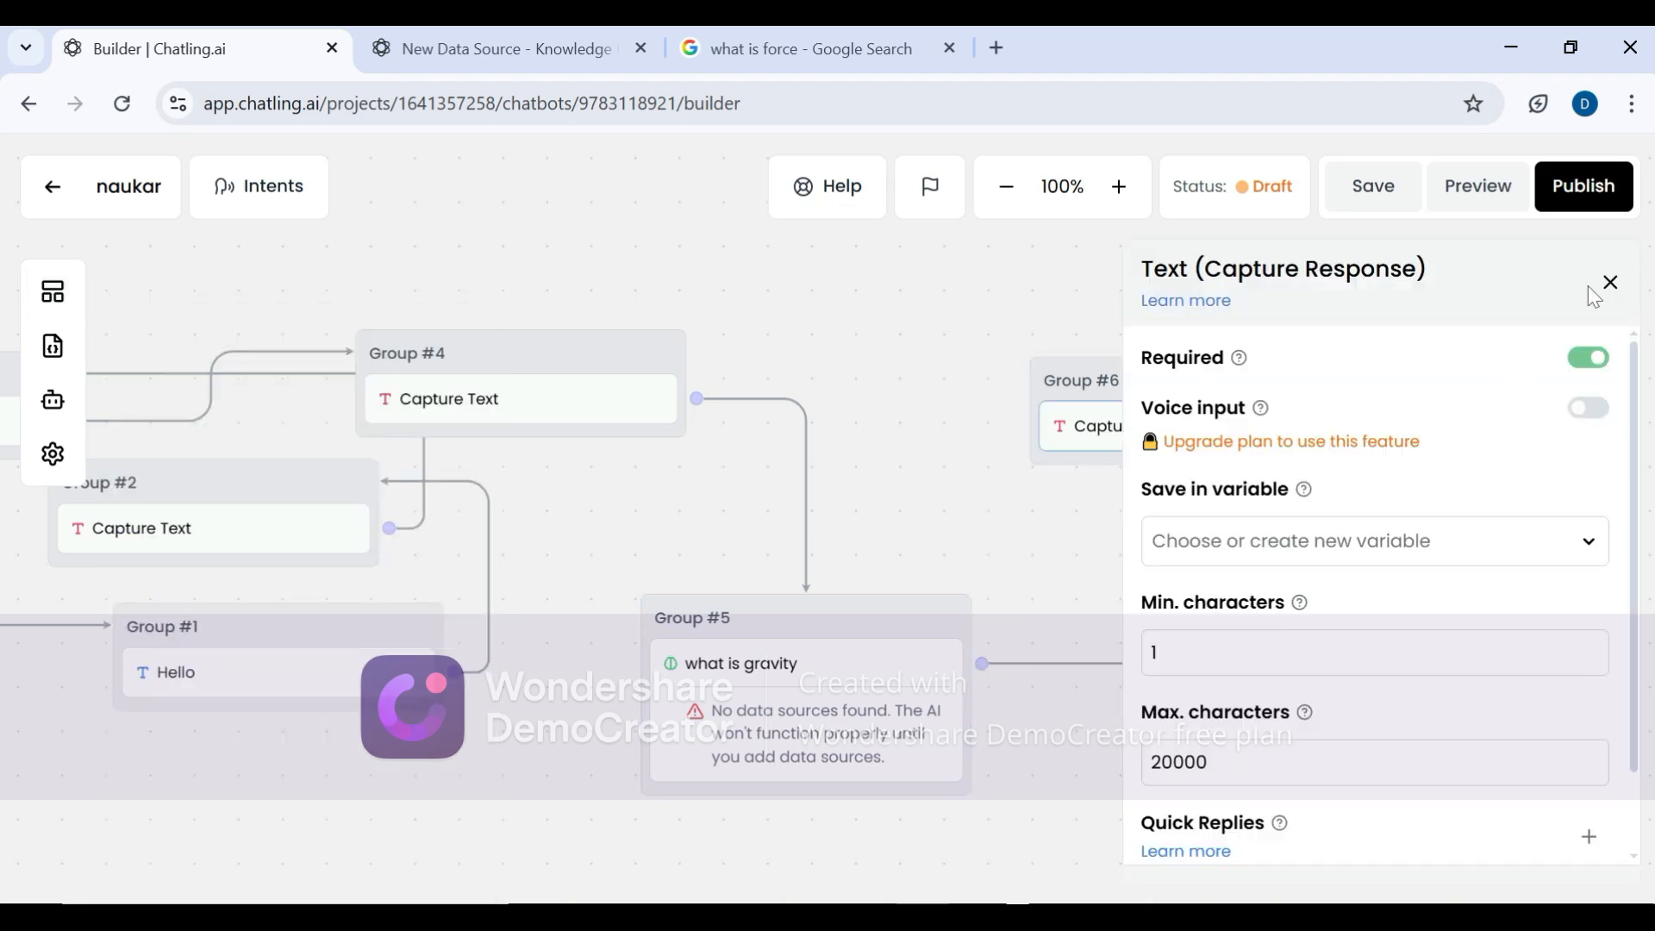
pyautogui.click(1620, 287)
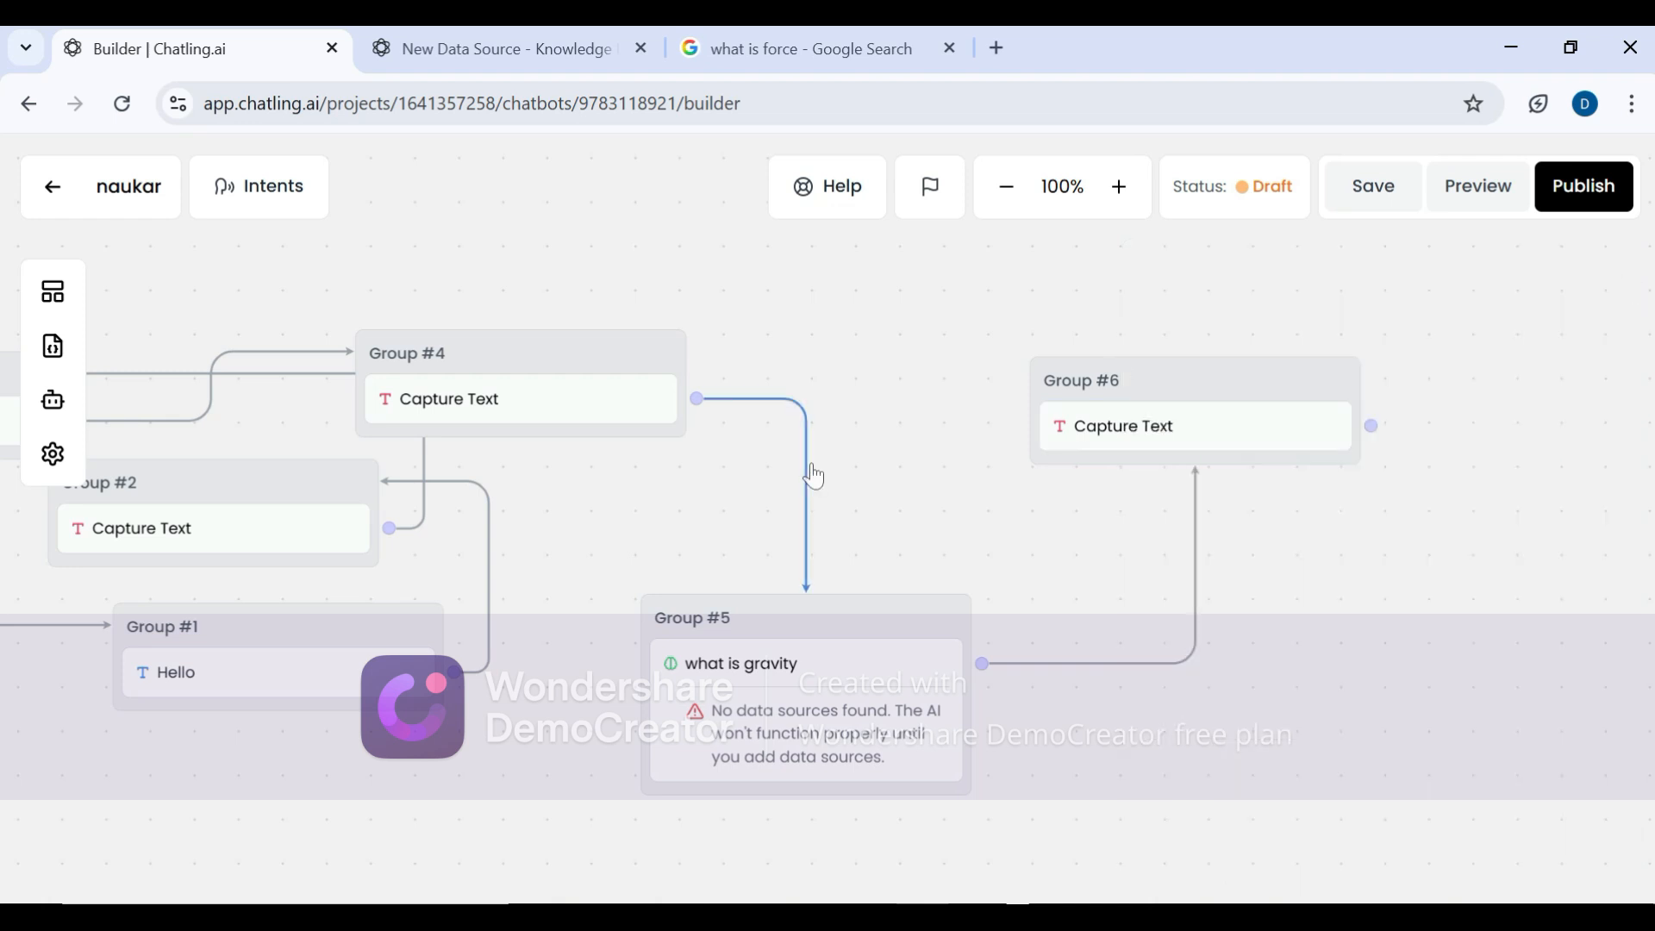
# - Add another AI Response block below Group #6 and connect Group #6's Capture Text to it
pyautogui.click(39, 295)
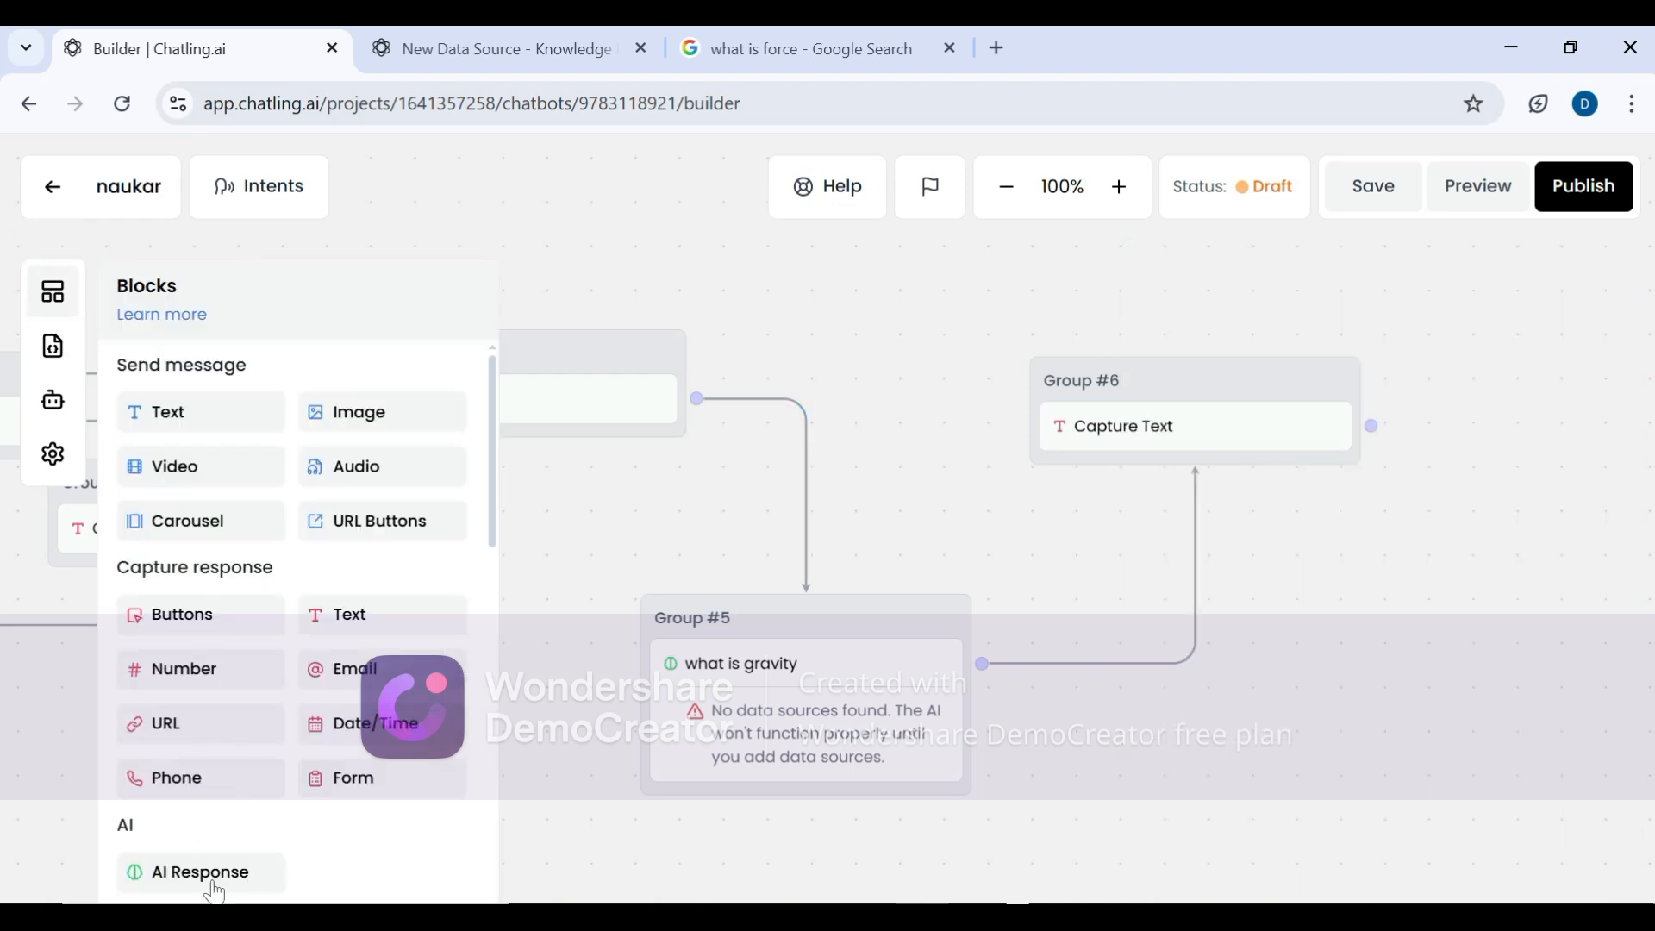
pyautogui.moveTo(206, 872); pyautogui.dragTo(1174, 528)
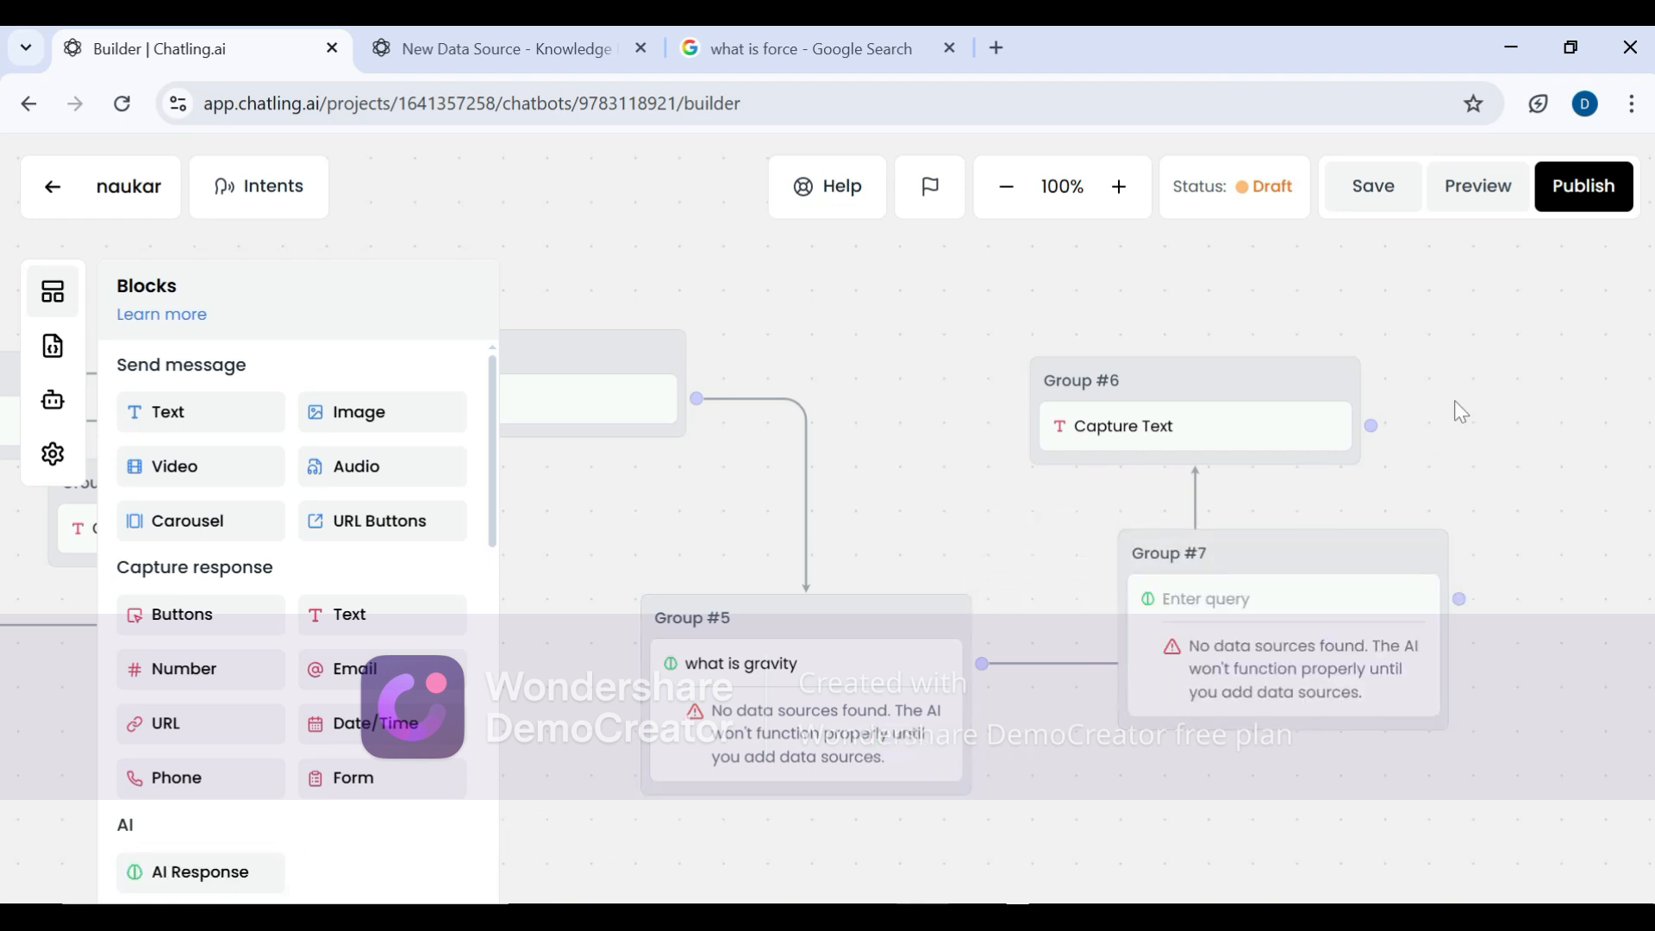
pyautogui.moveTo(1374, 432); pyautogui.dragTo(1344, 594)
# - Set the question of Group #7's AI Response block to "what is force" and close its settings
pyautogui.click(1280, 640)
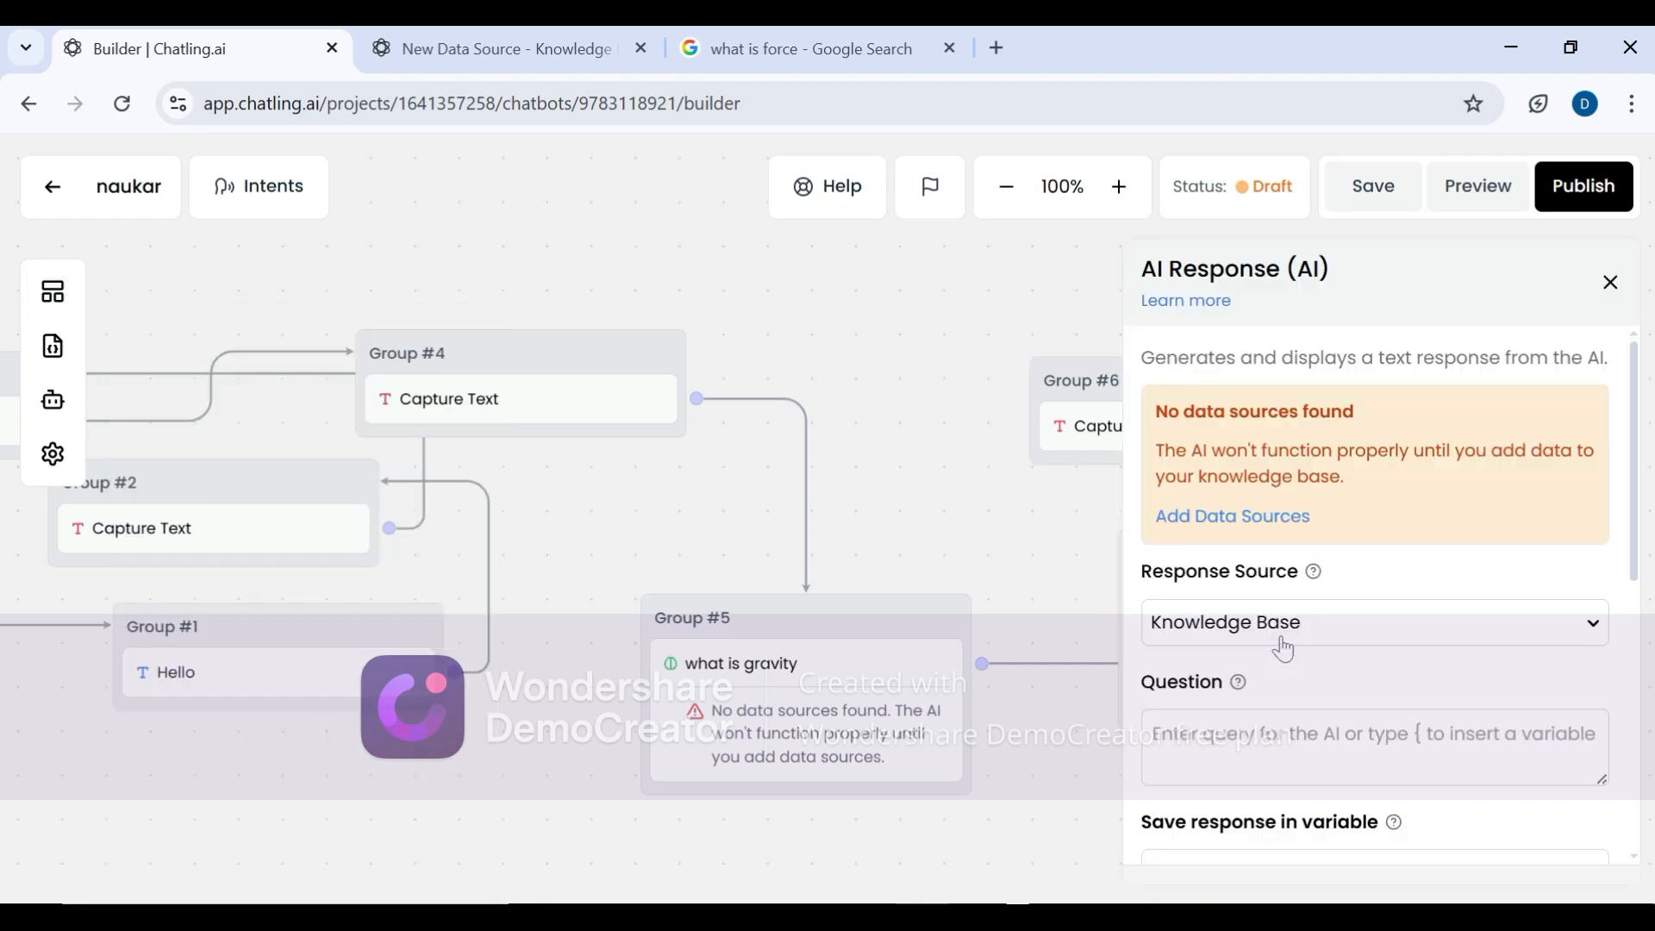
pyautogui.click(1375, 746)
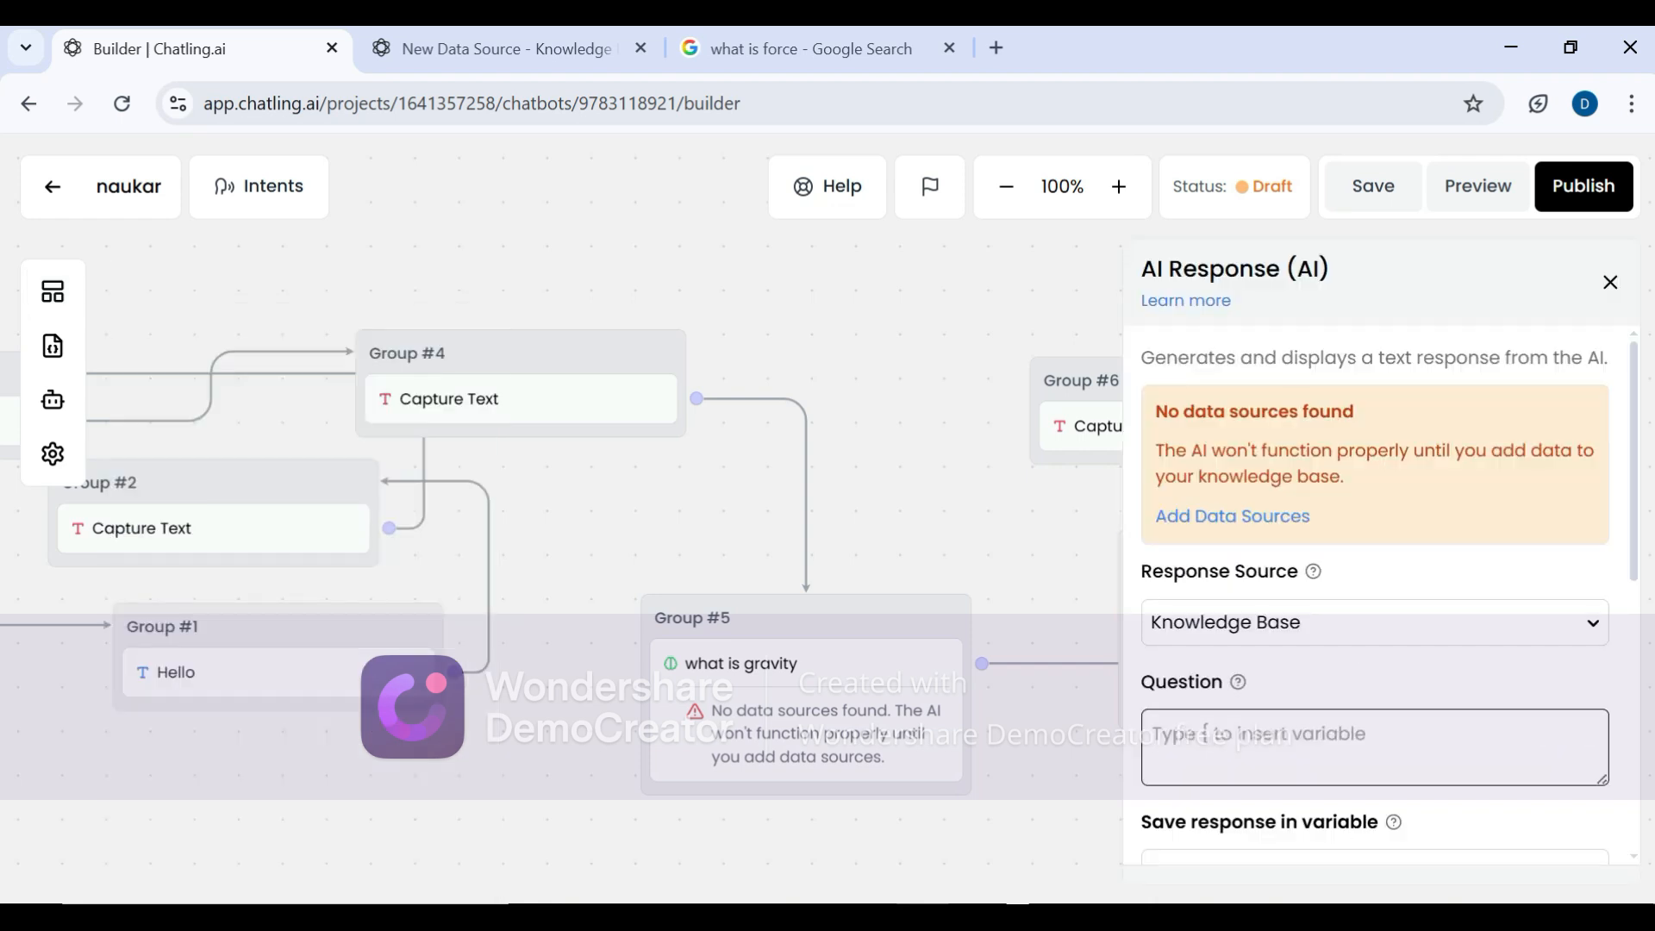
pyautogui.write('what is force')
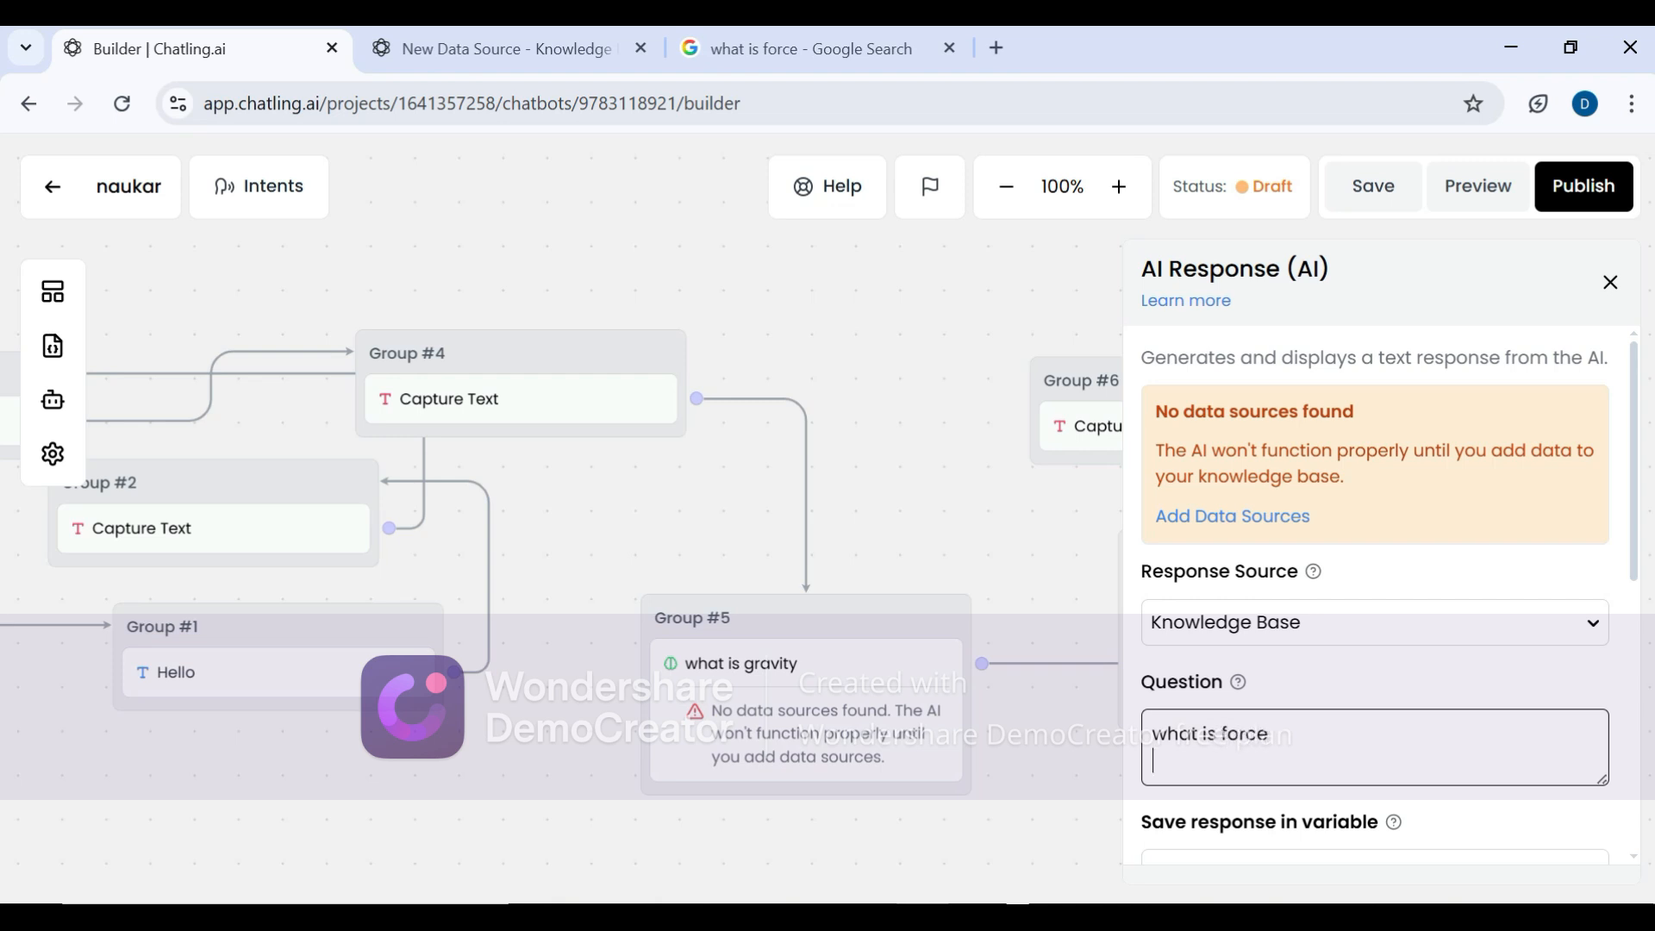
pyautogui.click(1037, 623)
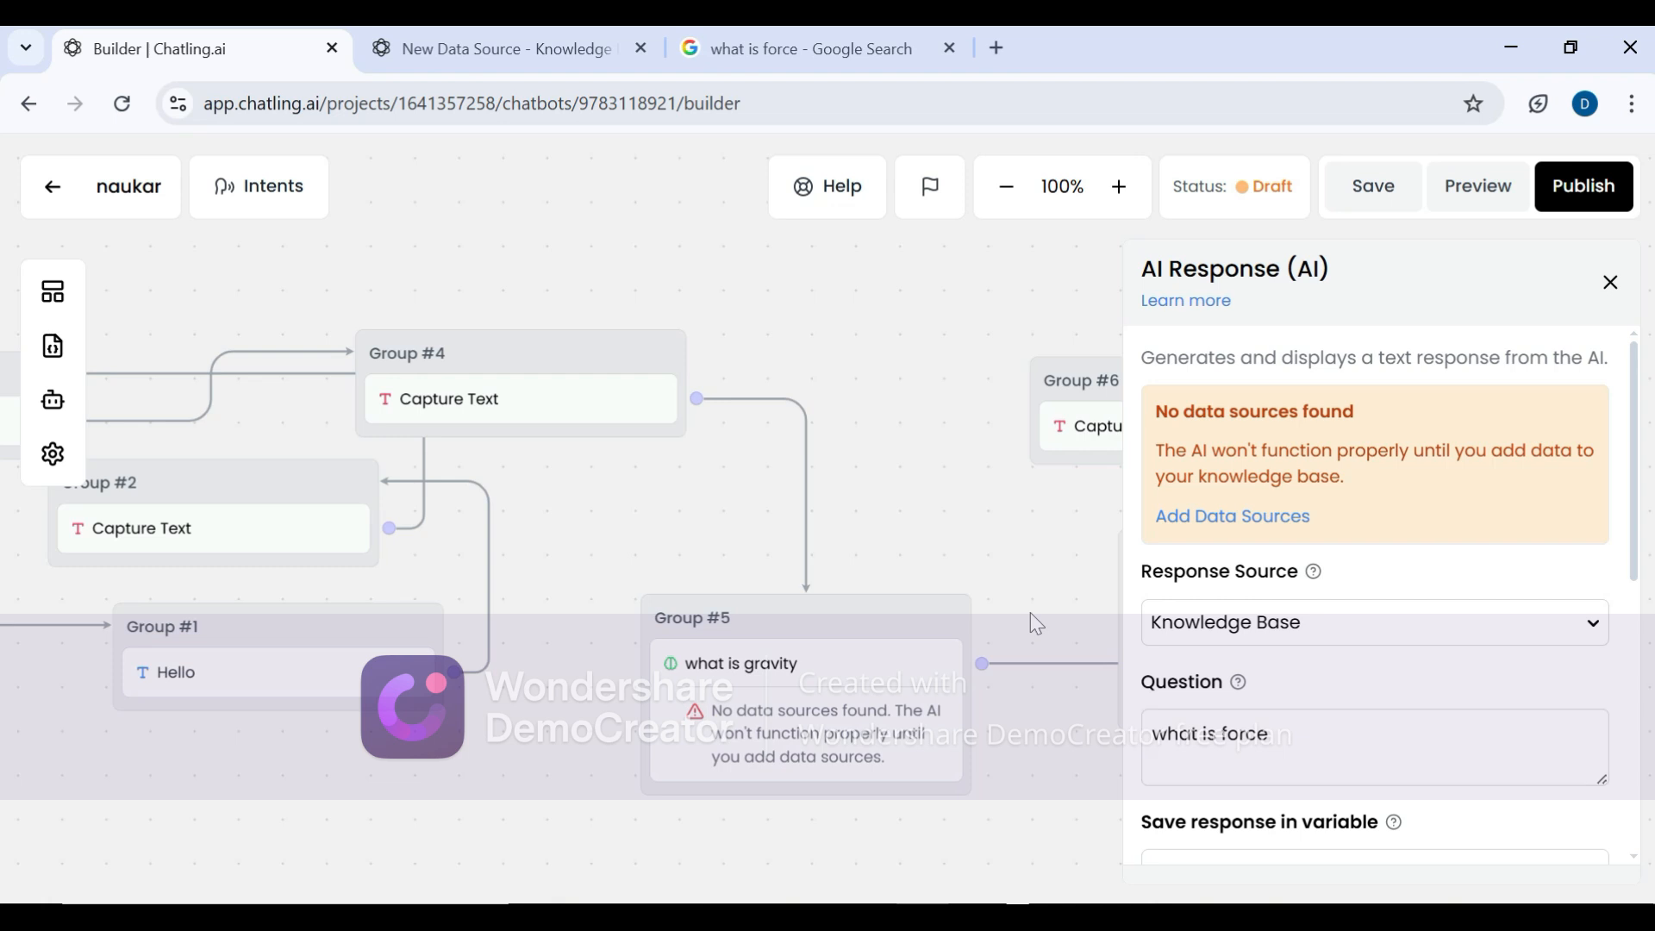
pyautogui.click(1611, 285)
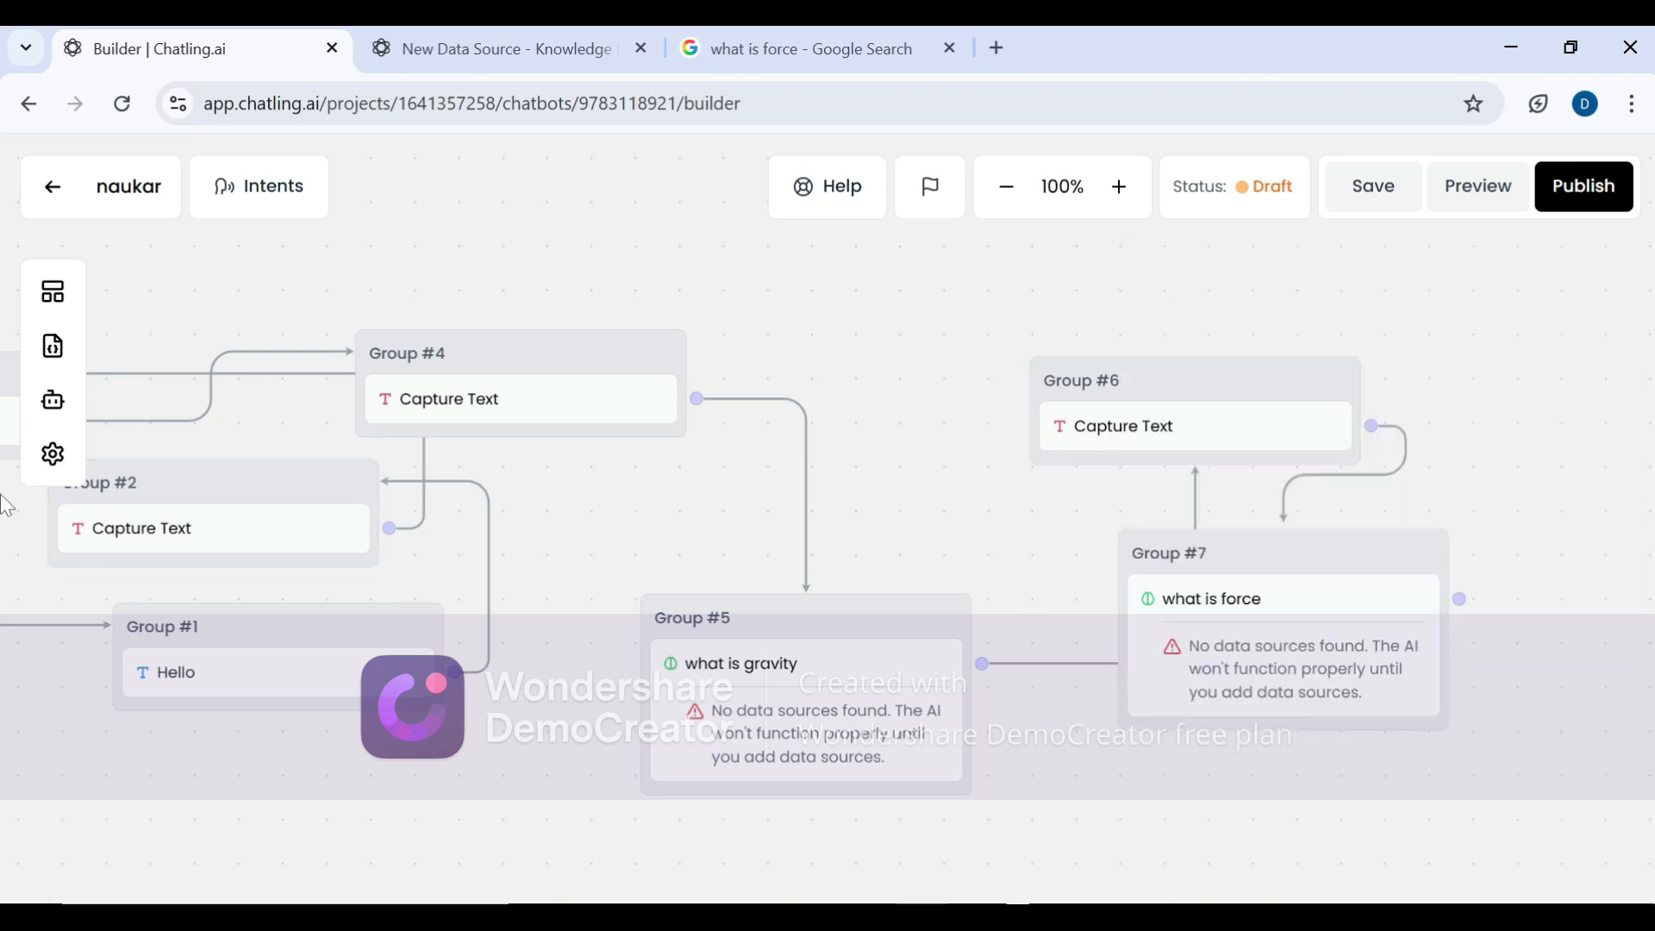
# - Add a text capture block above Group #6 and connect the "what is force" AI Response to it, keeping the capture block's default settings
pyautogui.click(50, 296)
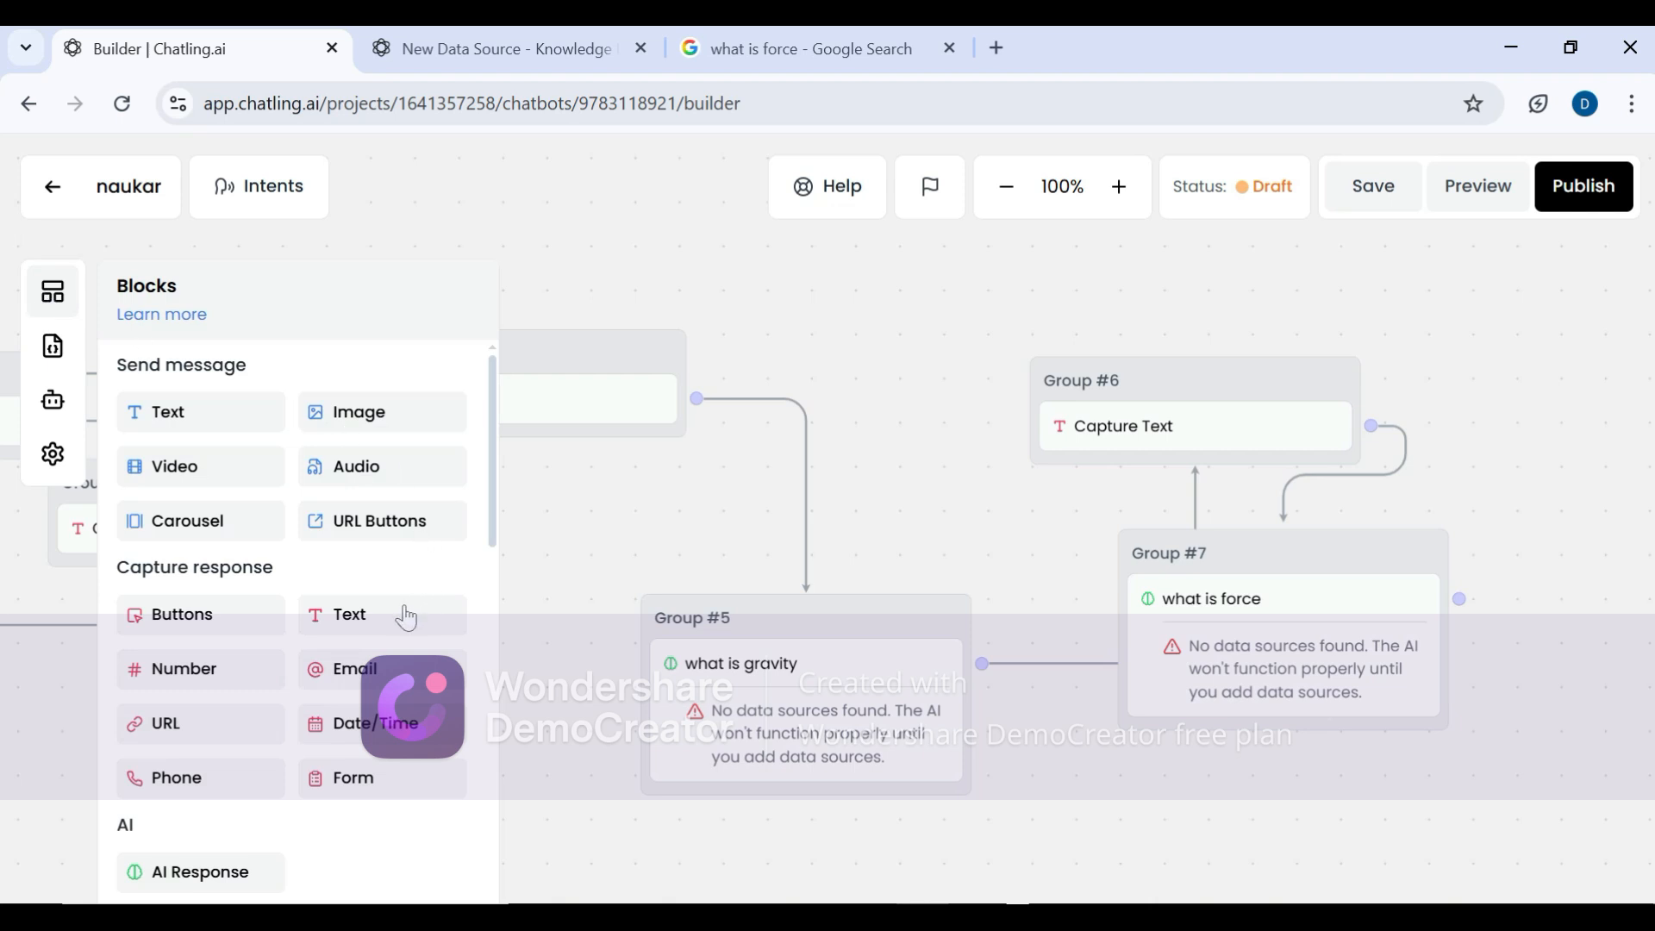
pyautogui.moveTo(406, 618); pyautogui.dragTo(948, 274)
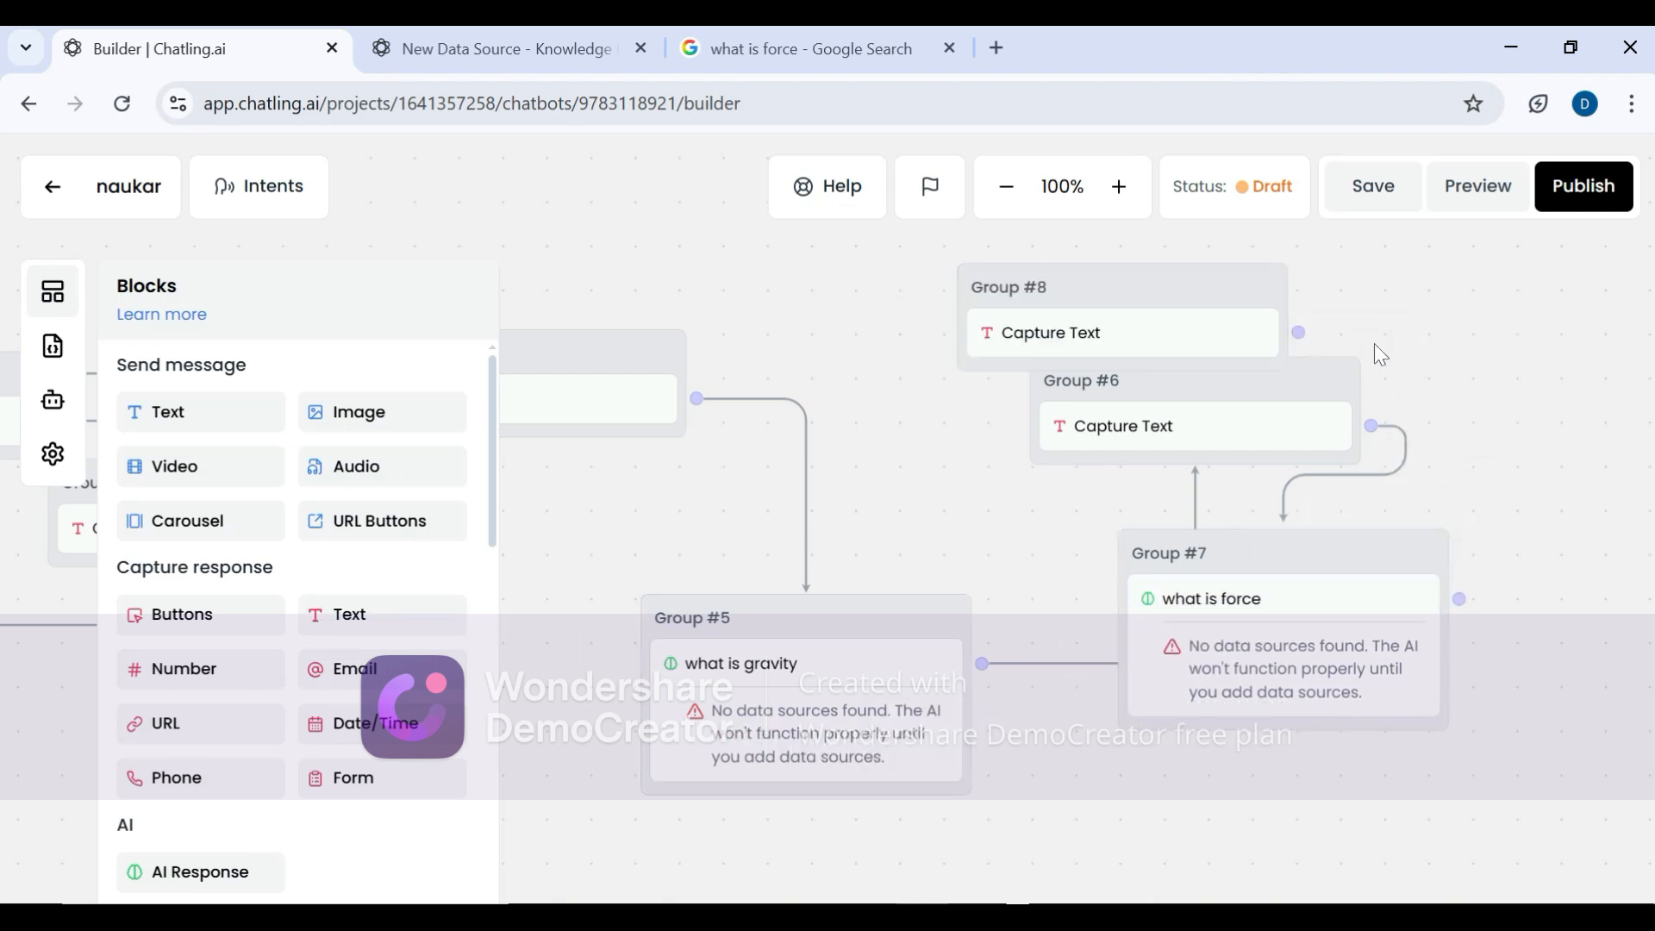
pyautogui.moveTo(1460, 599); pyautogui.dragTo(1299, 332)
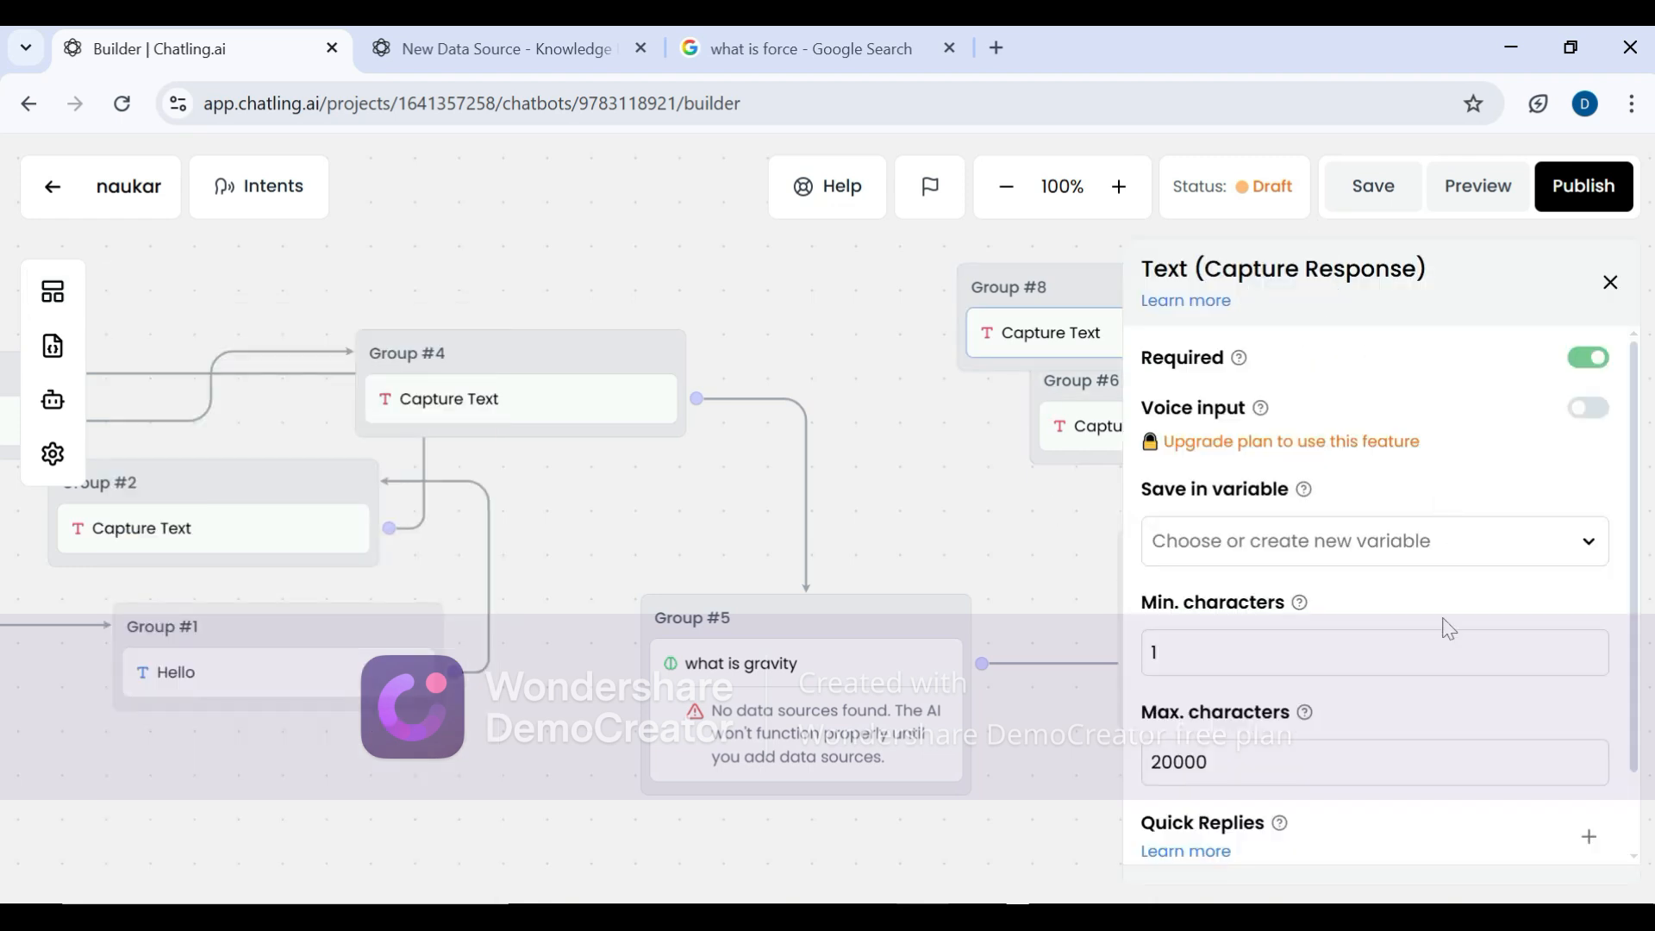
pyautogui.click(1608, 286)
pyautogui.moveTo(1460, 599); pyautogui.dragTo(1212, 340)
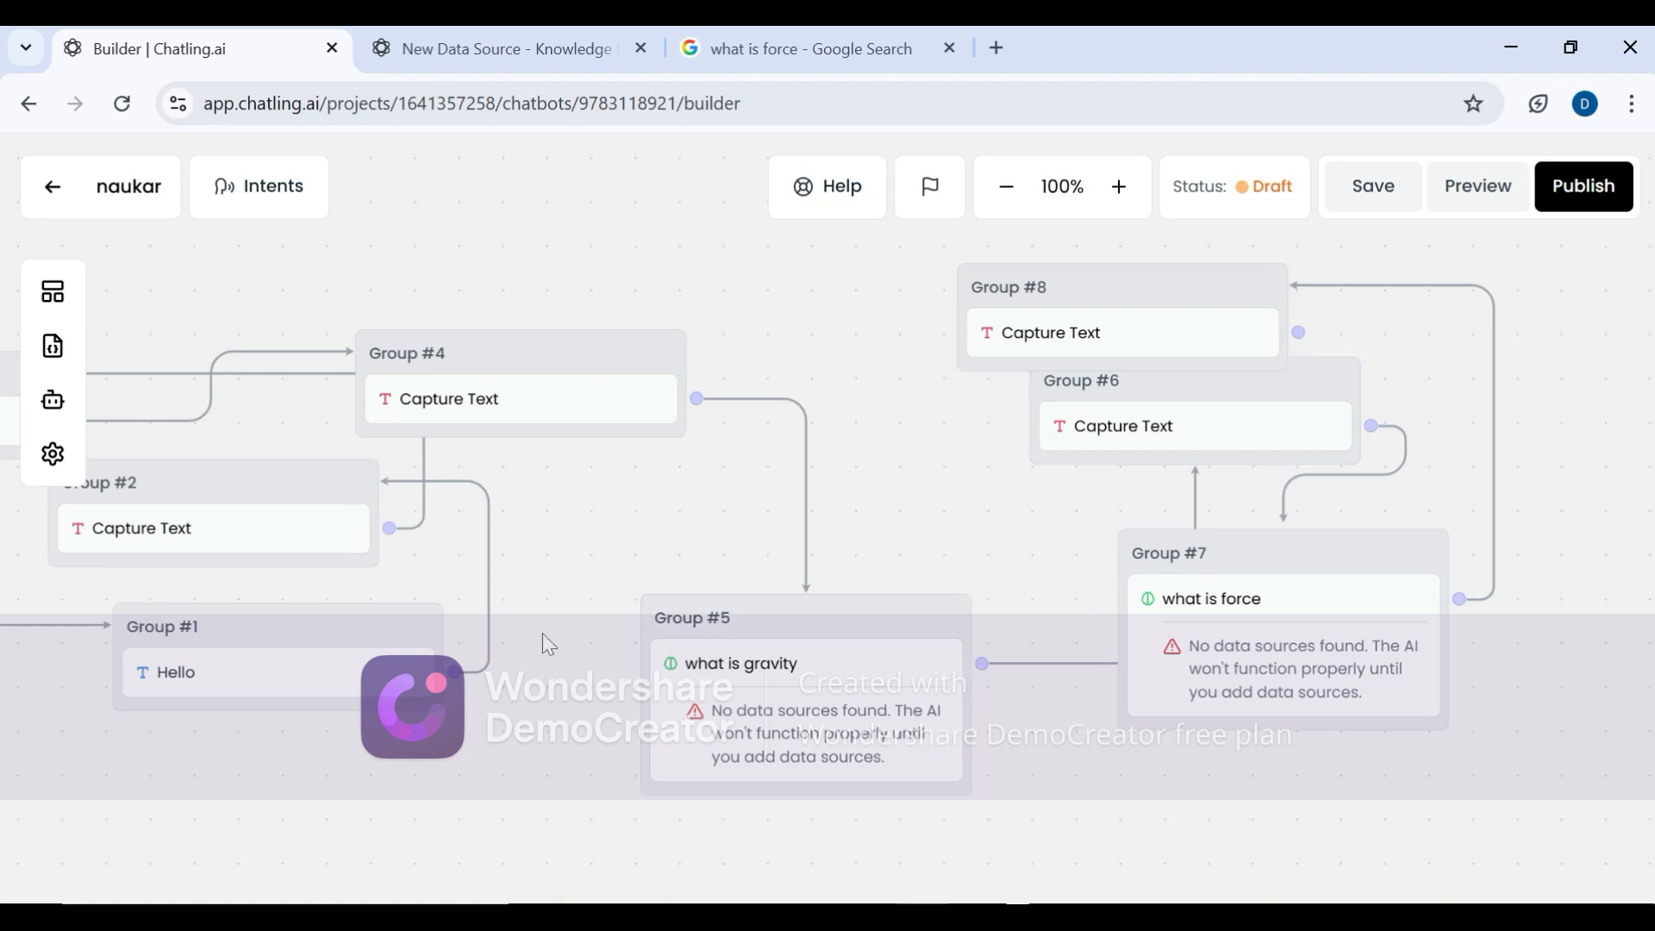
# - Add an AI Response block between Group #4 and Group #8 and connect Group #8's Capture Text to it
pyautogui.click(53, 406)
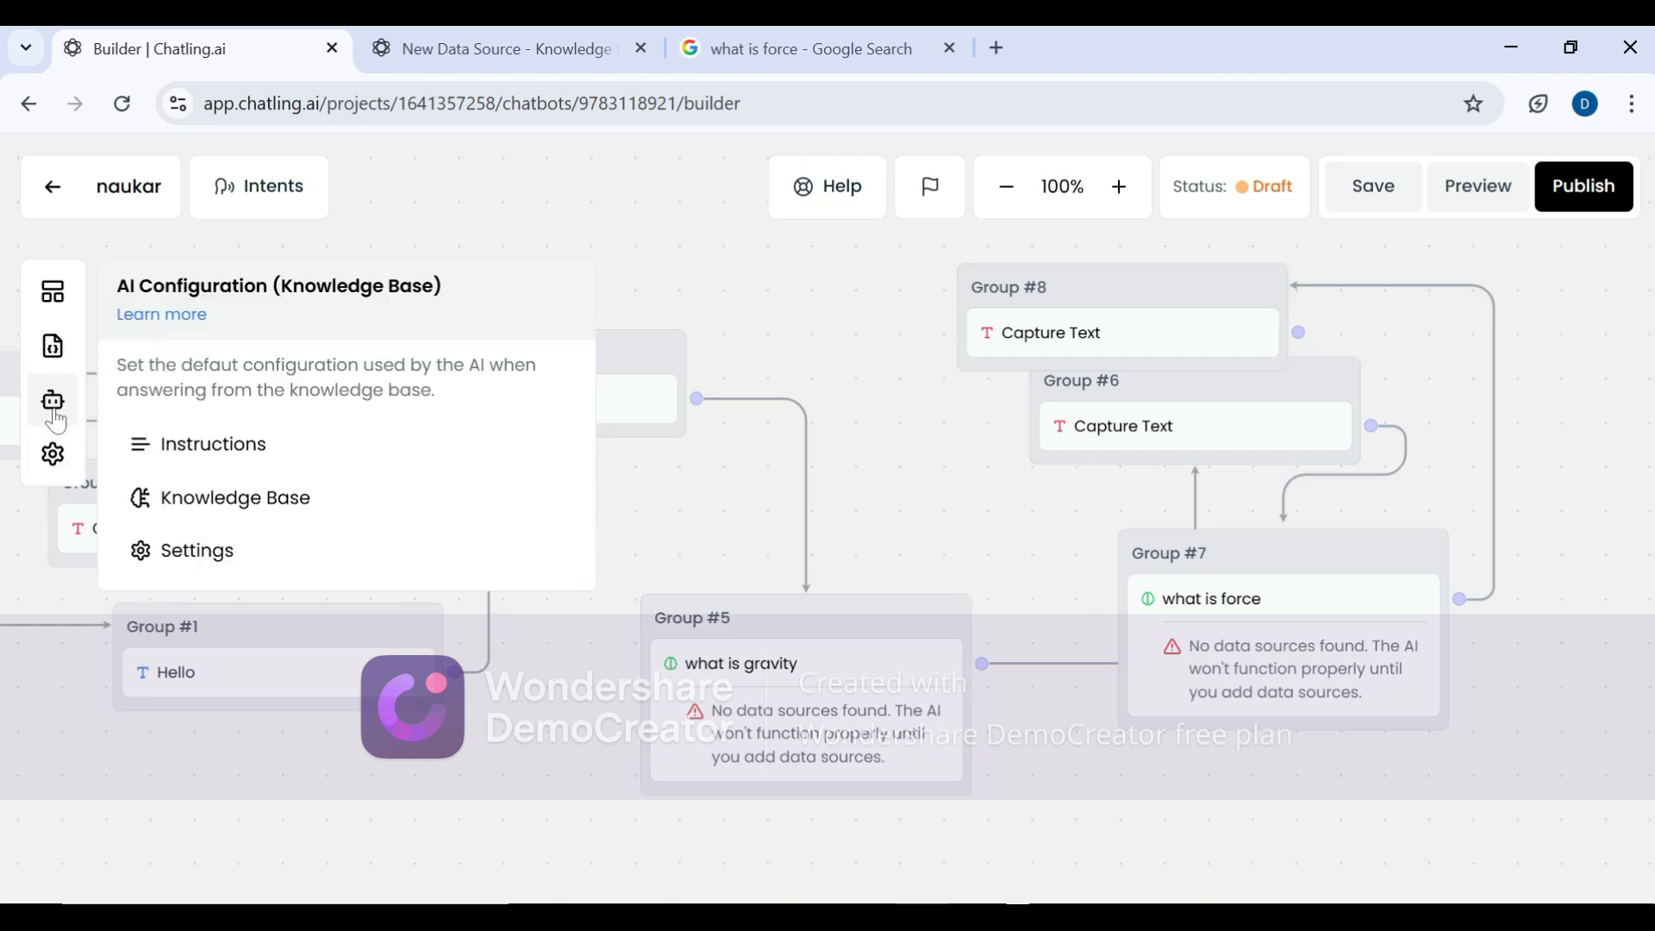
pyautogui.click(44, 303)
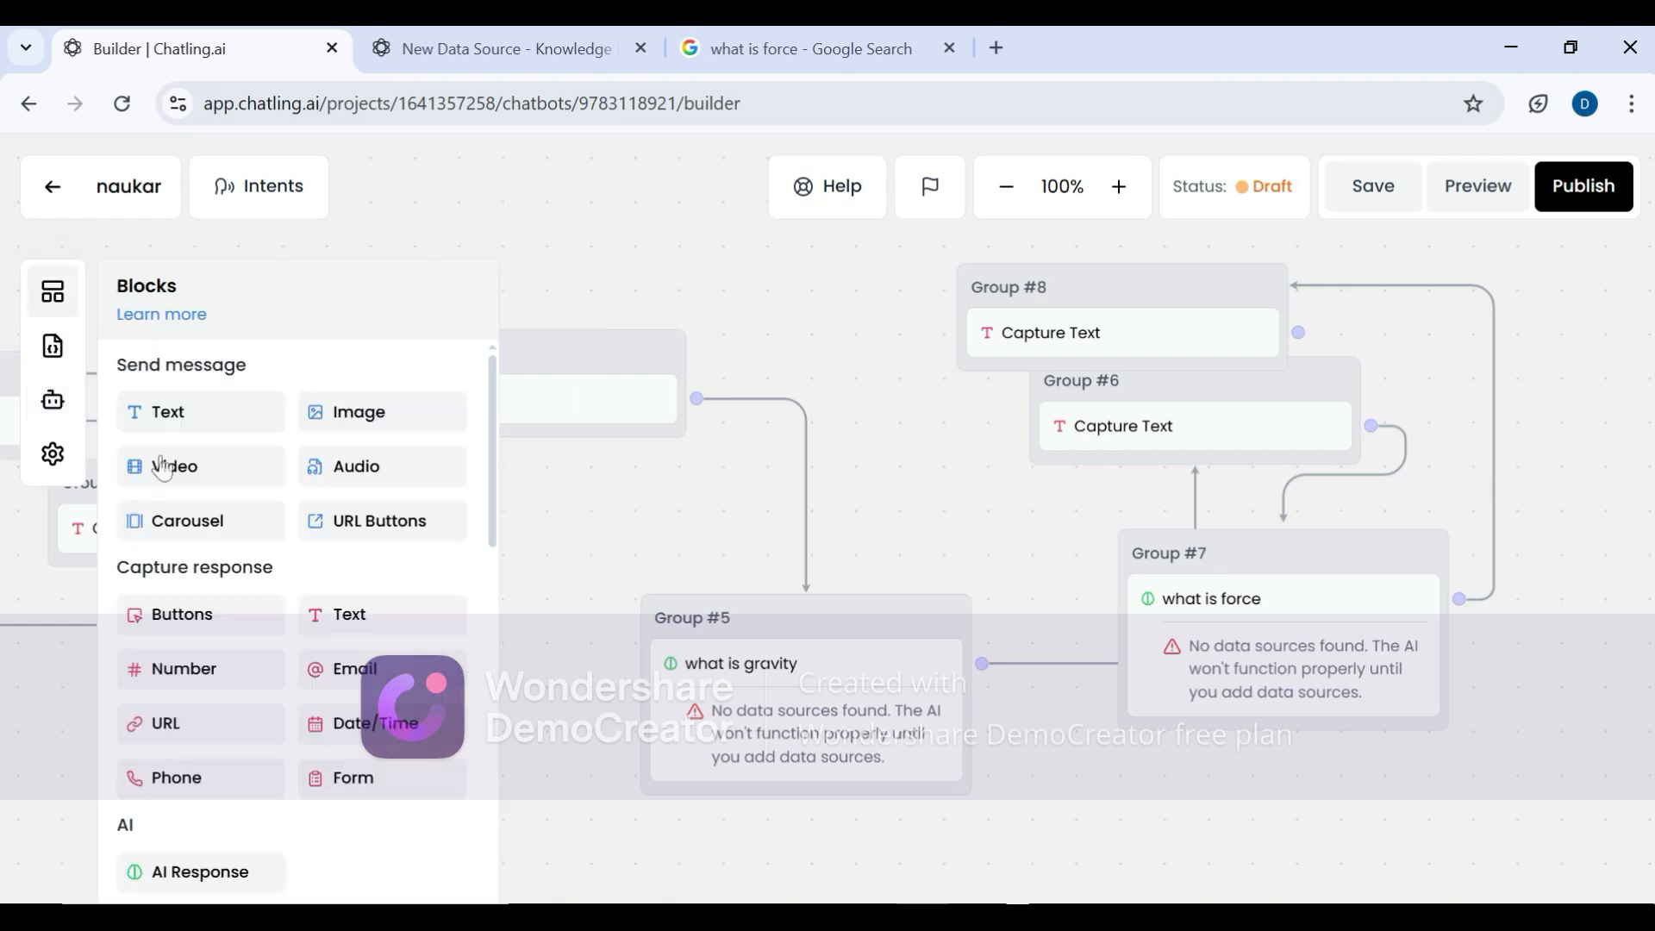
pyautogui.moveTo(184, 891); pyautogui.dragTo(757, 287)
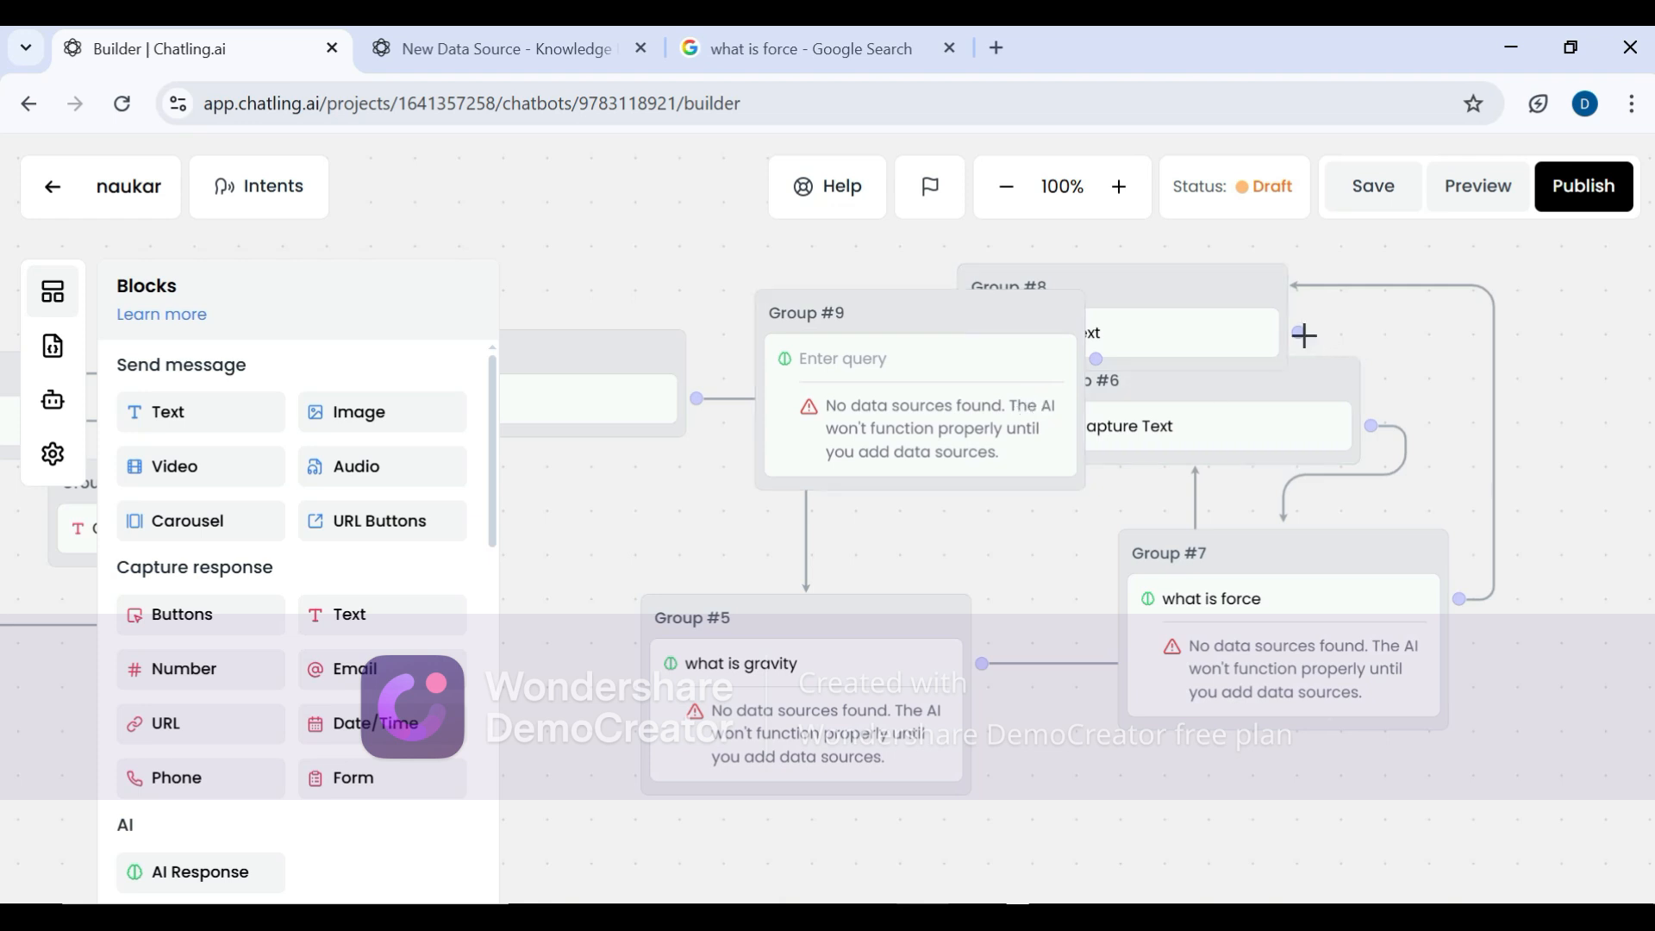
pyautogui.moveTo(1300, 335); pyautogui.dragTo(1056, 465)
pyautogui.click(1053, 467)
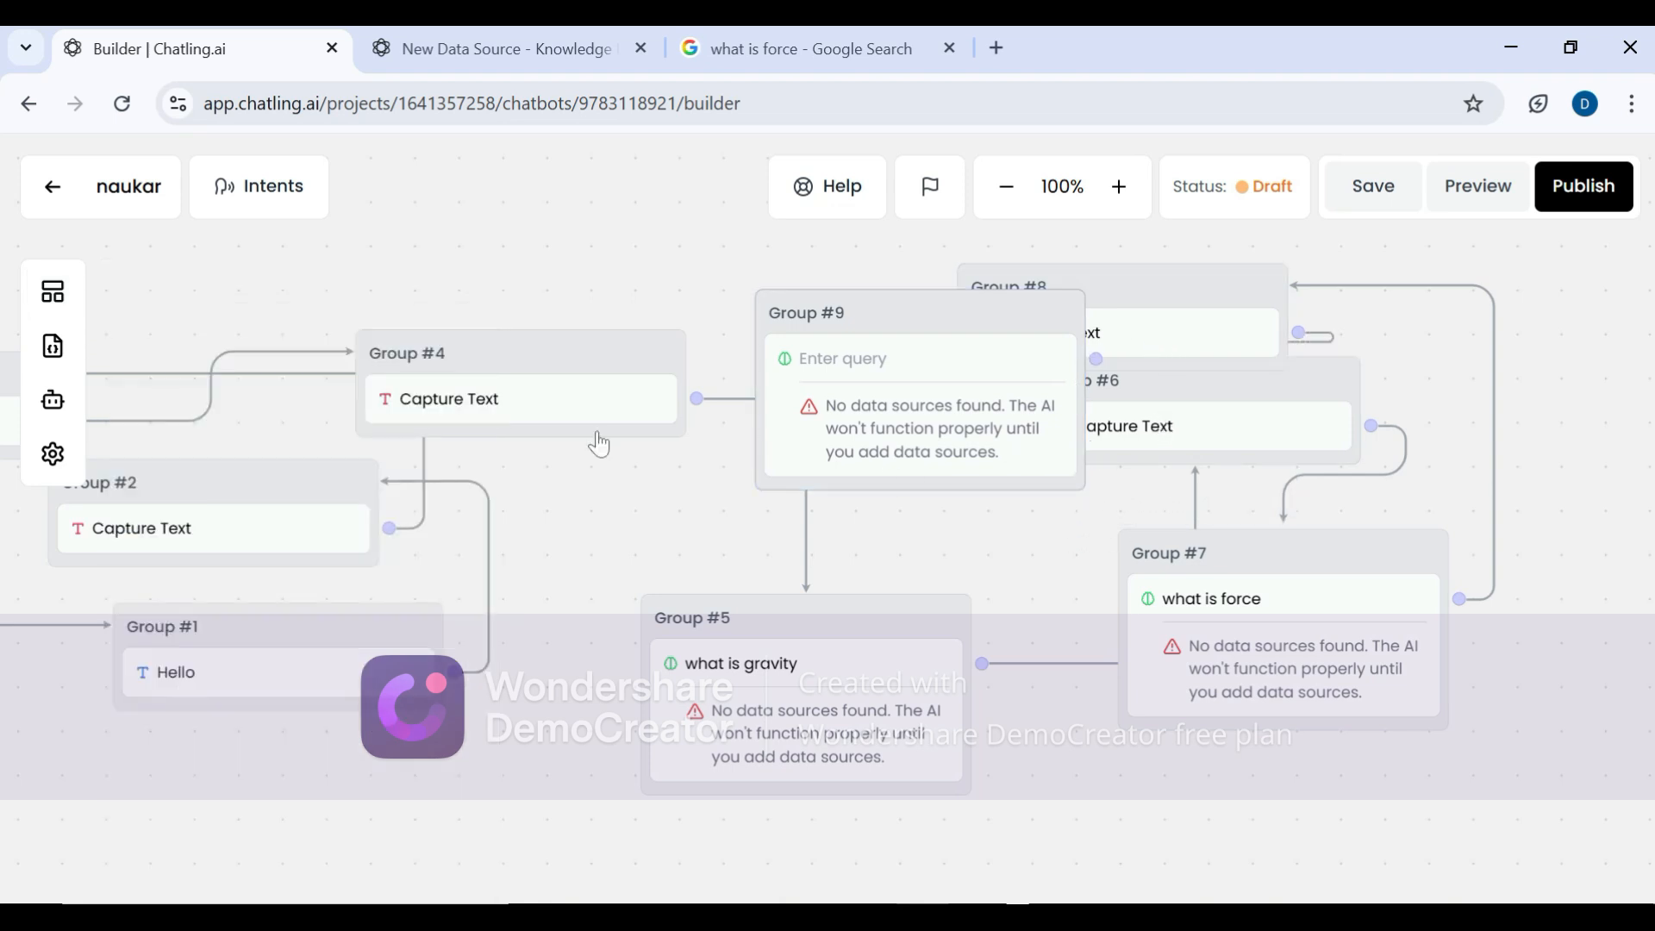
# - Set the question of Group #9's AI Response block to "what are key characteristics of force" and close its settings
pyautogui.click(842, 383)
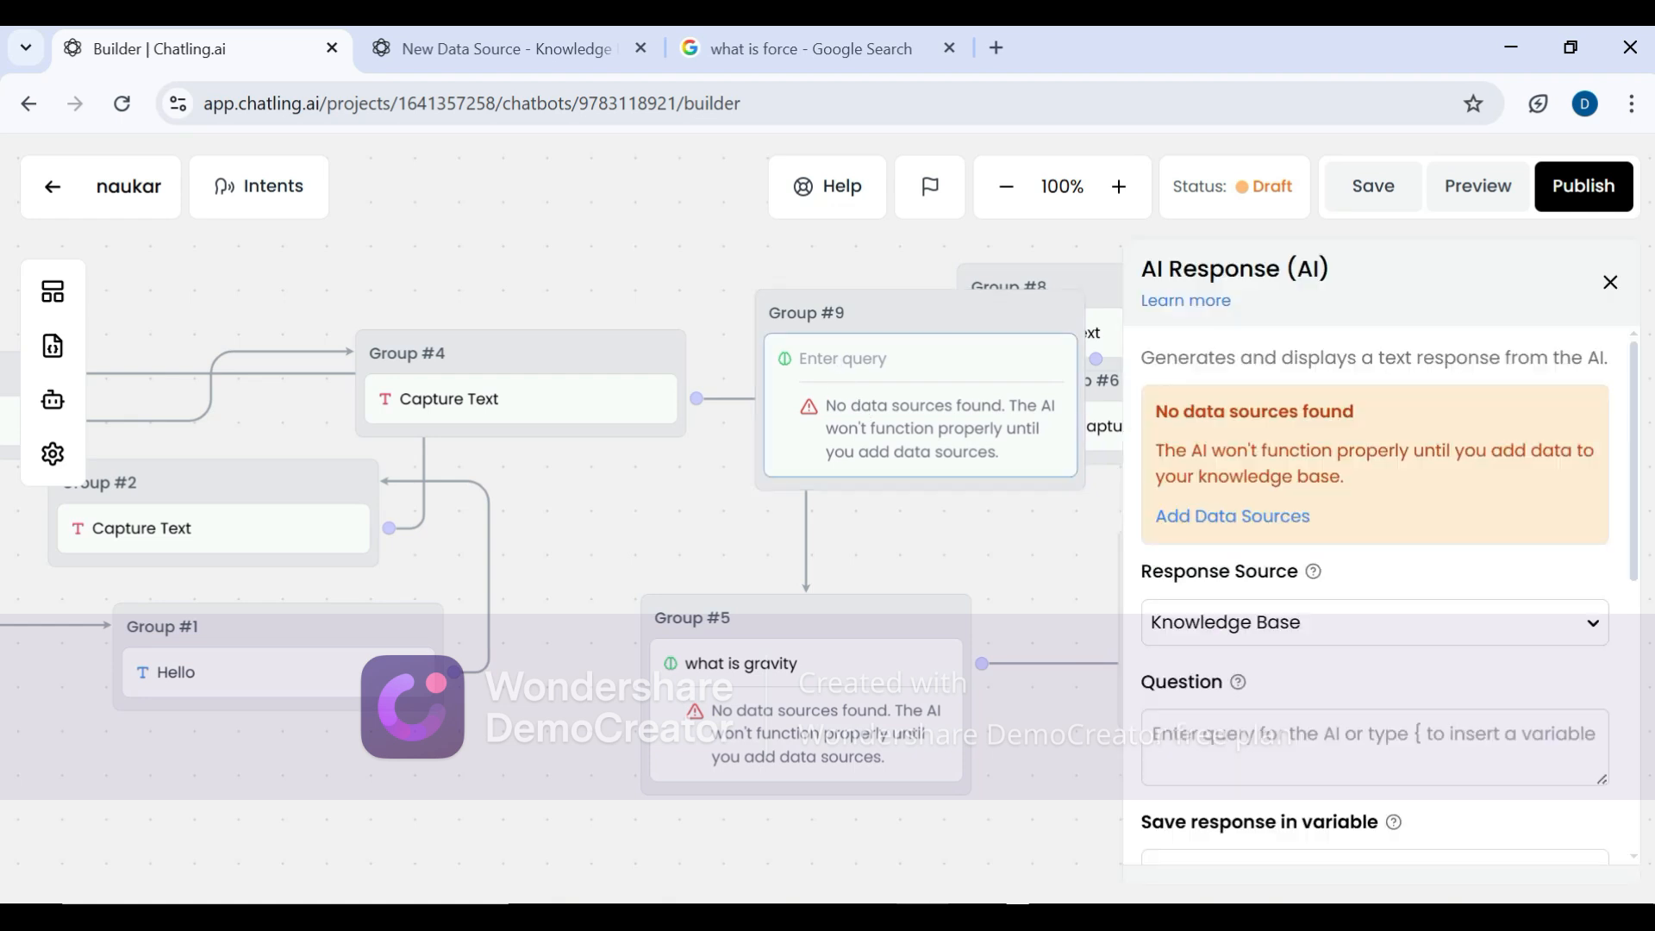
pyautogui.click(1285, 740)
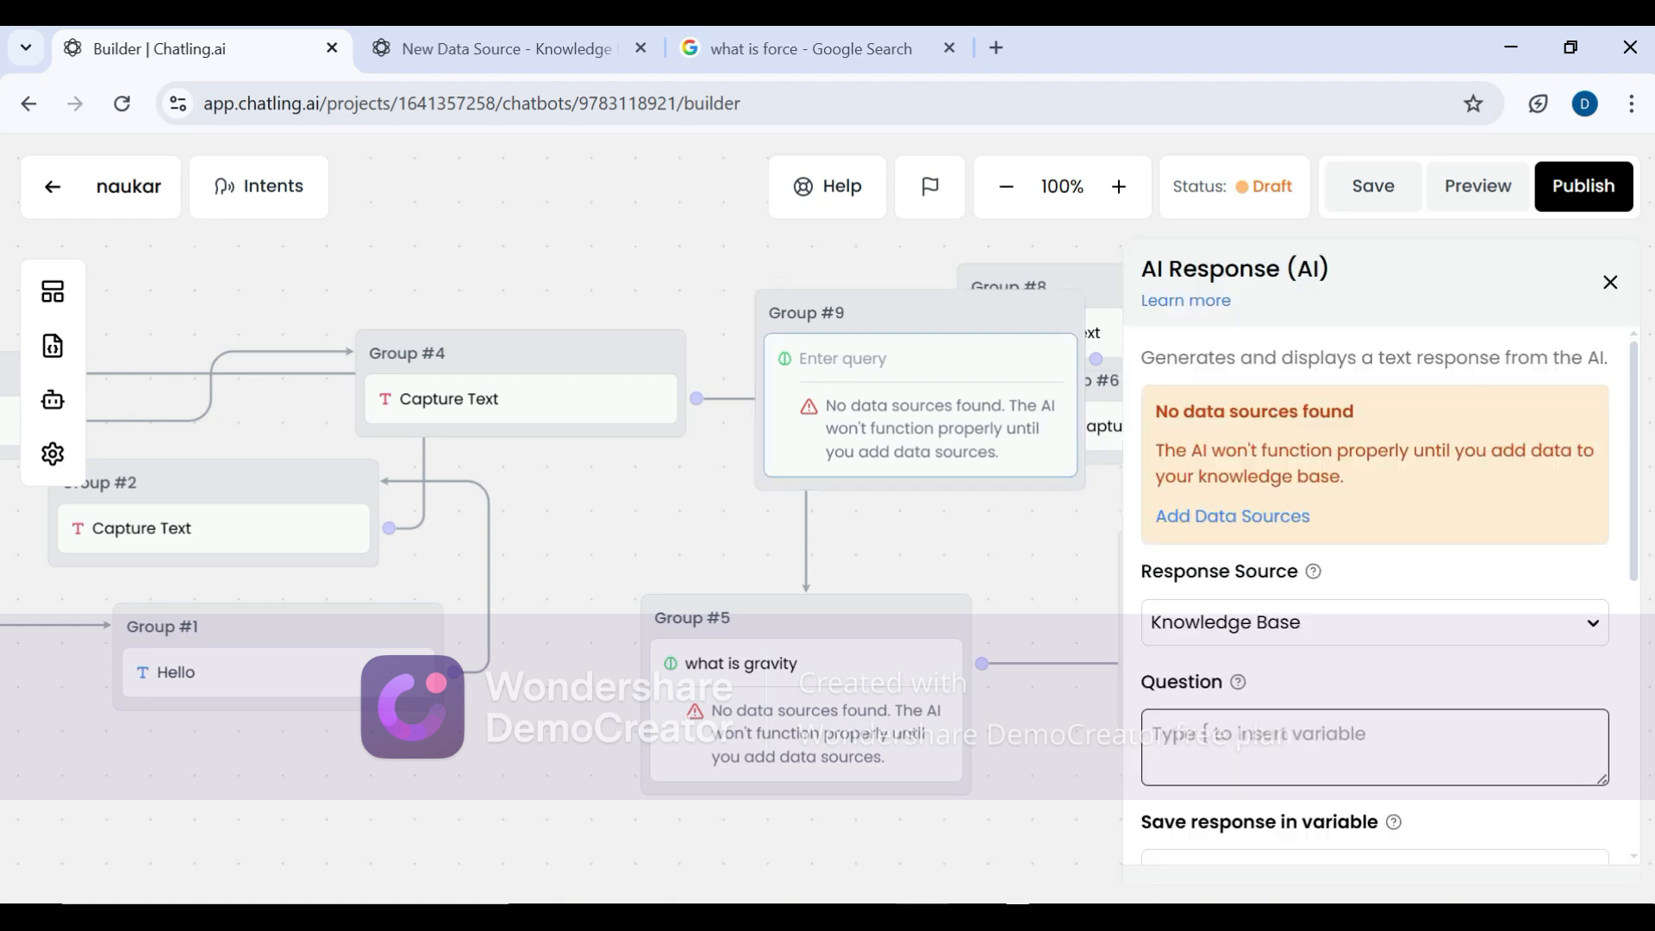
pyautogui.write('what are key cha')
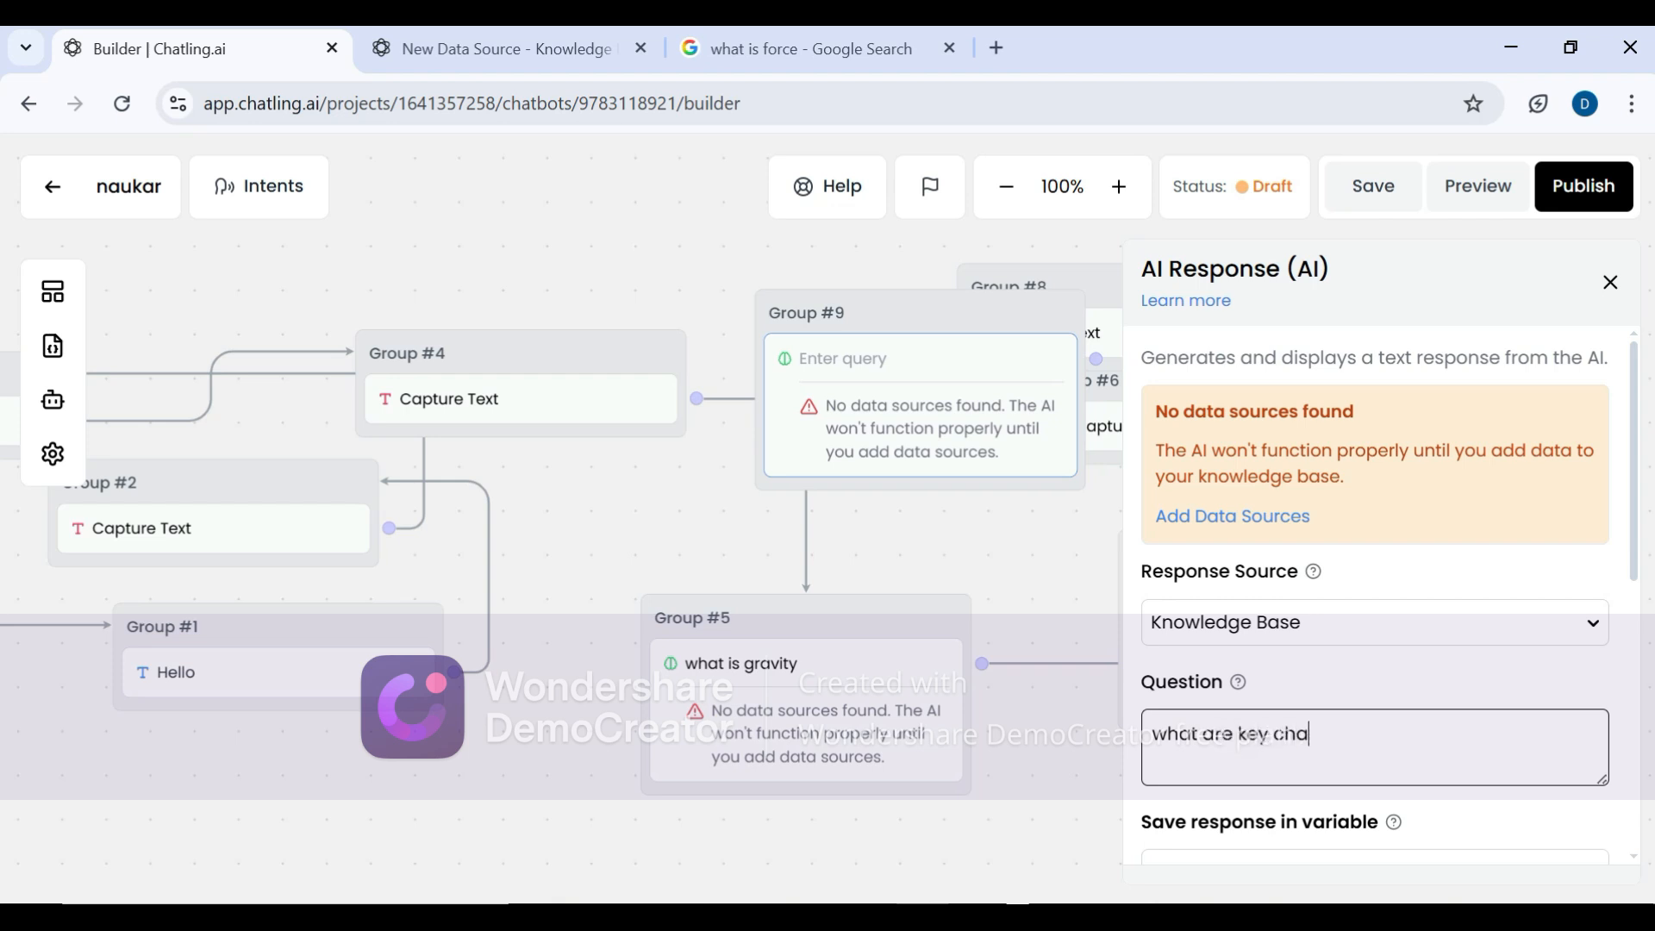
pyautogui.write('racteristics of force')
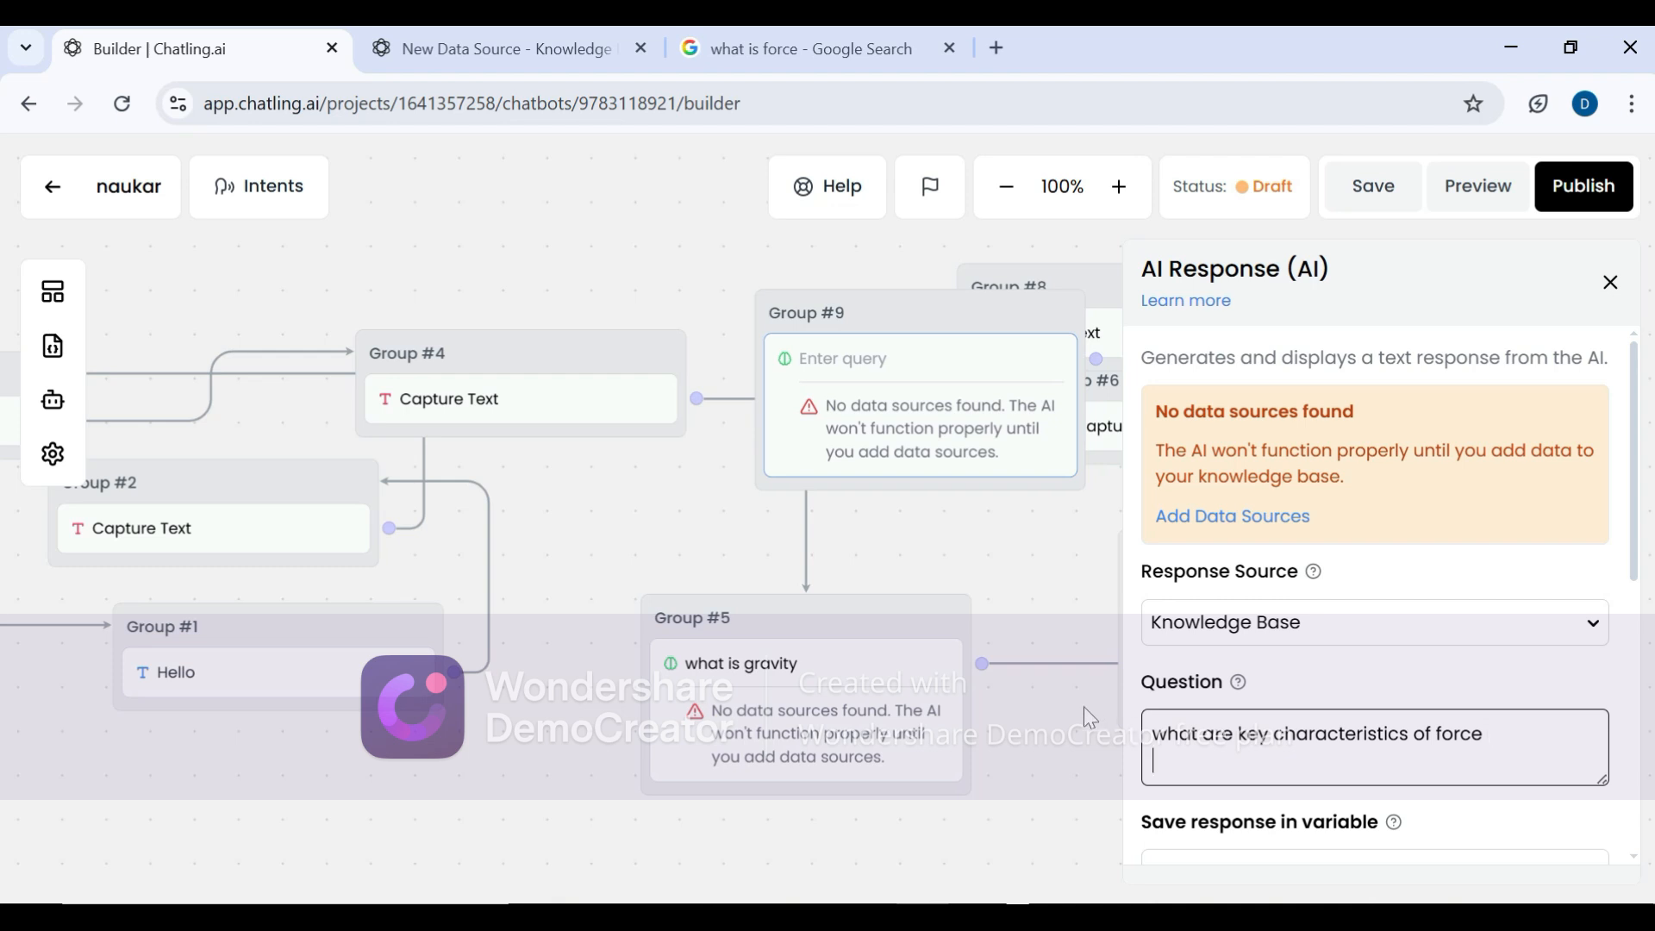
pyautogui.click(1057, 742)
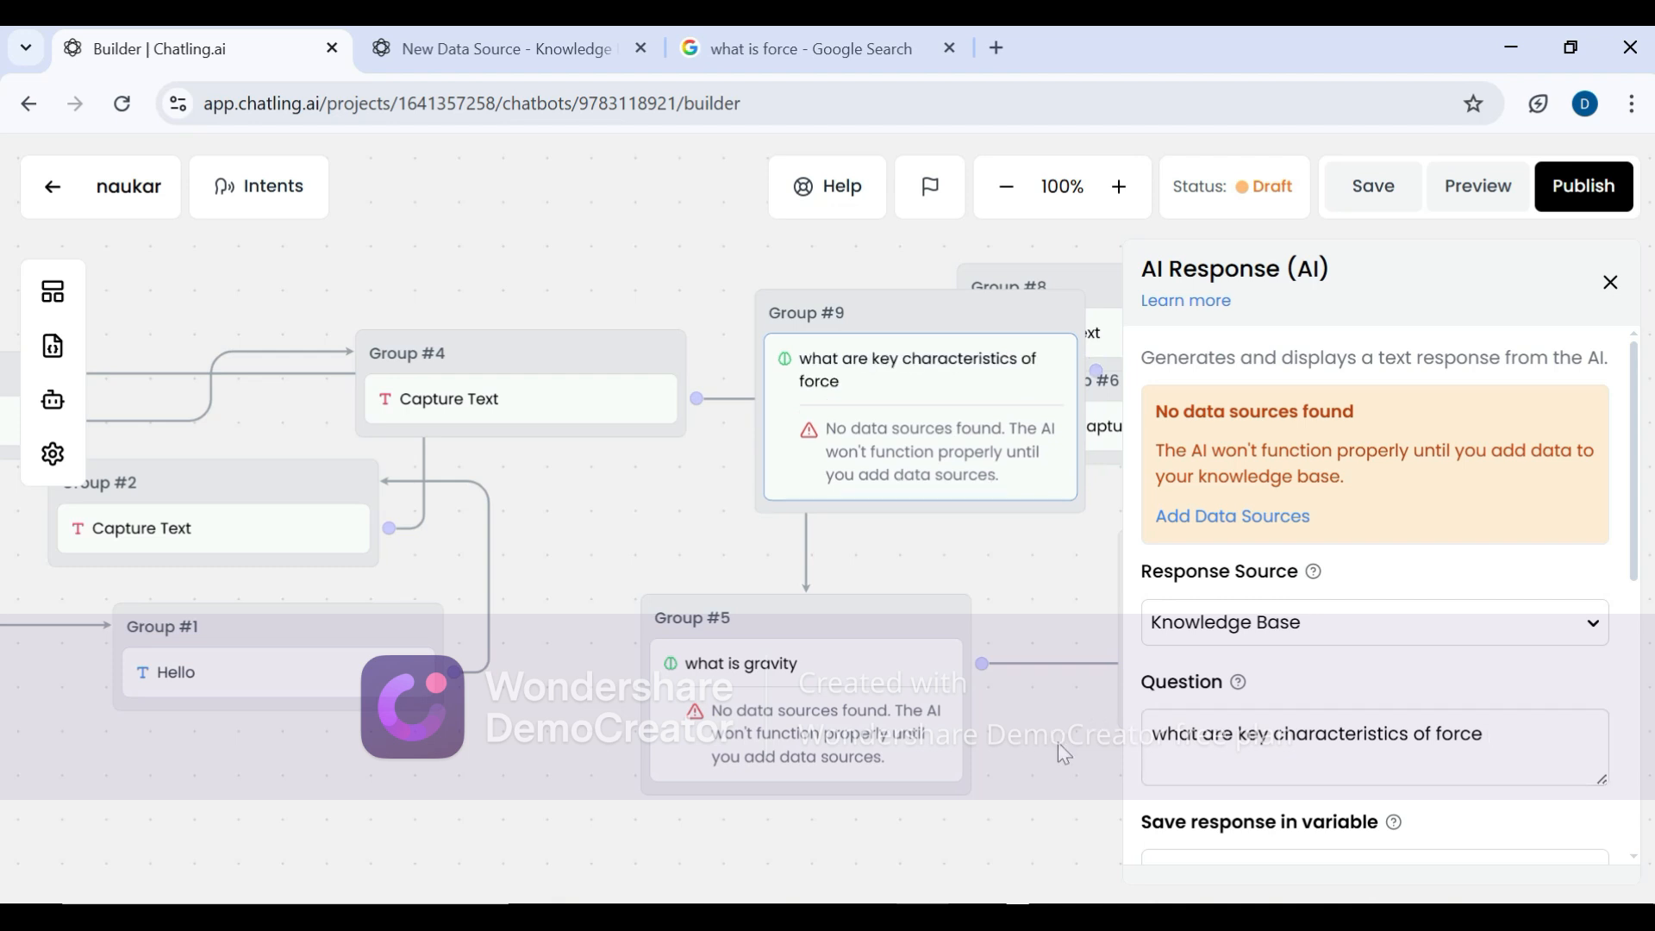
pyautogui.click(1609, 285)
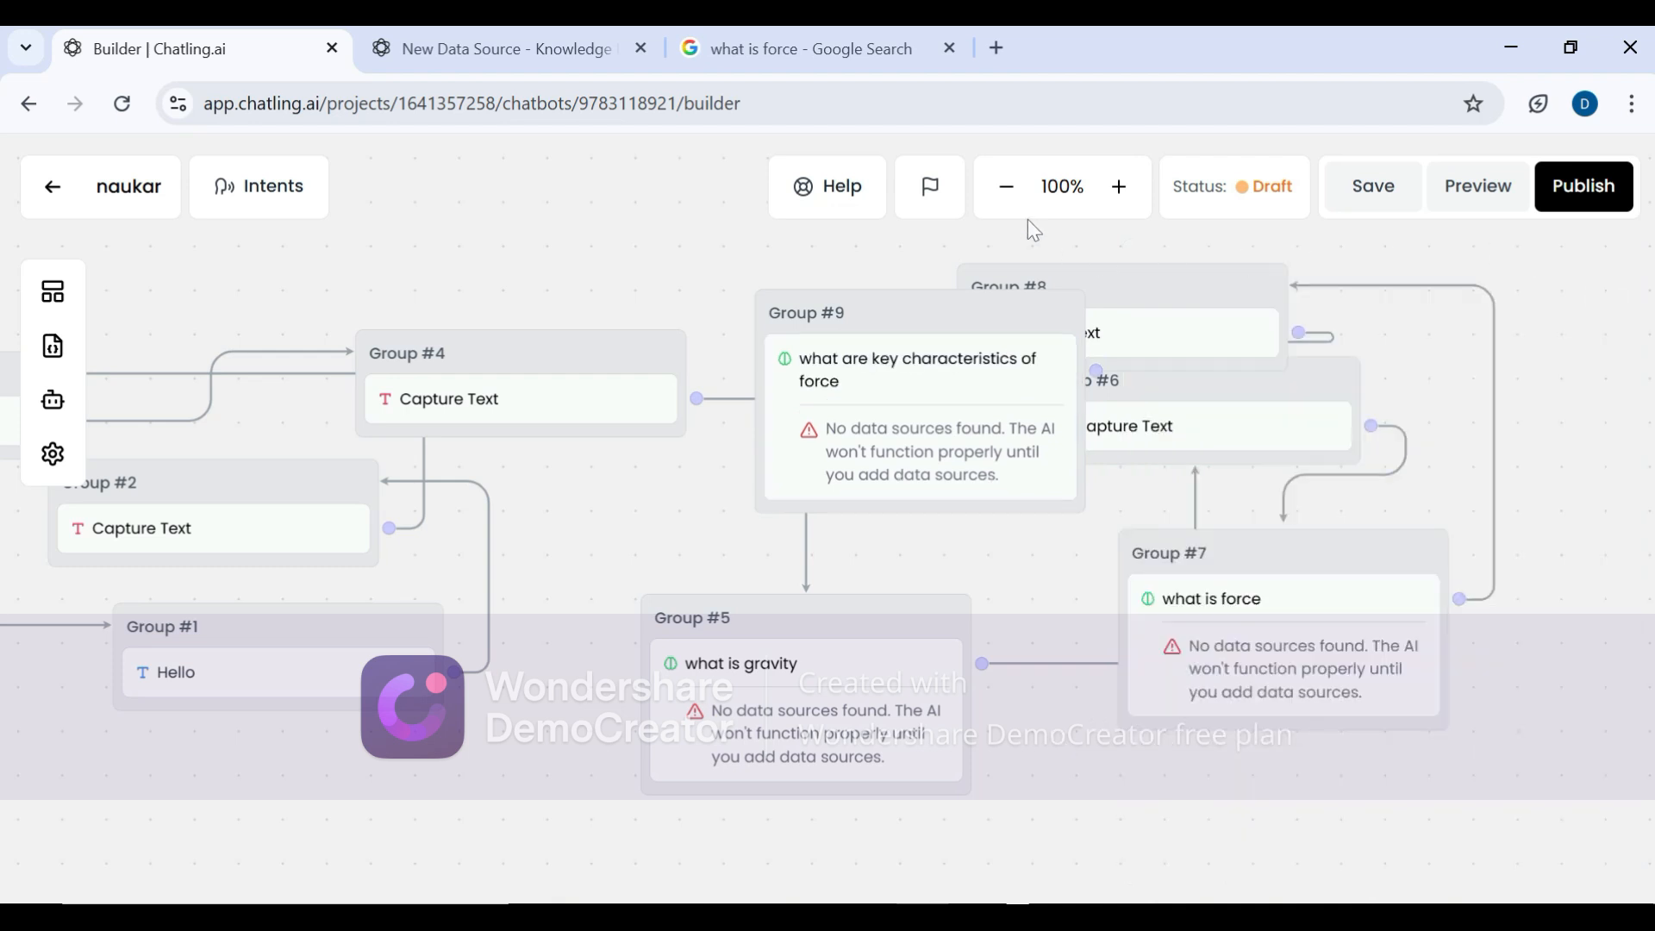
# - Add a text capture block below the "what is gravity" group and connect the "what are key characteristics of force" AI Response to it
pyautogui.click(1007, 188)
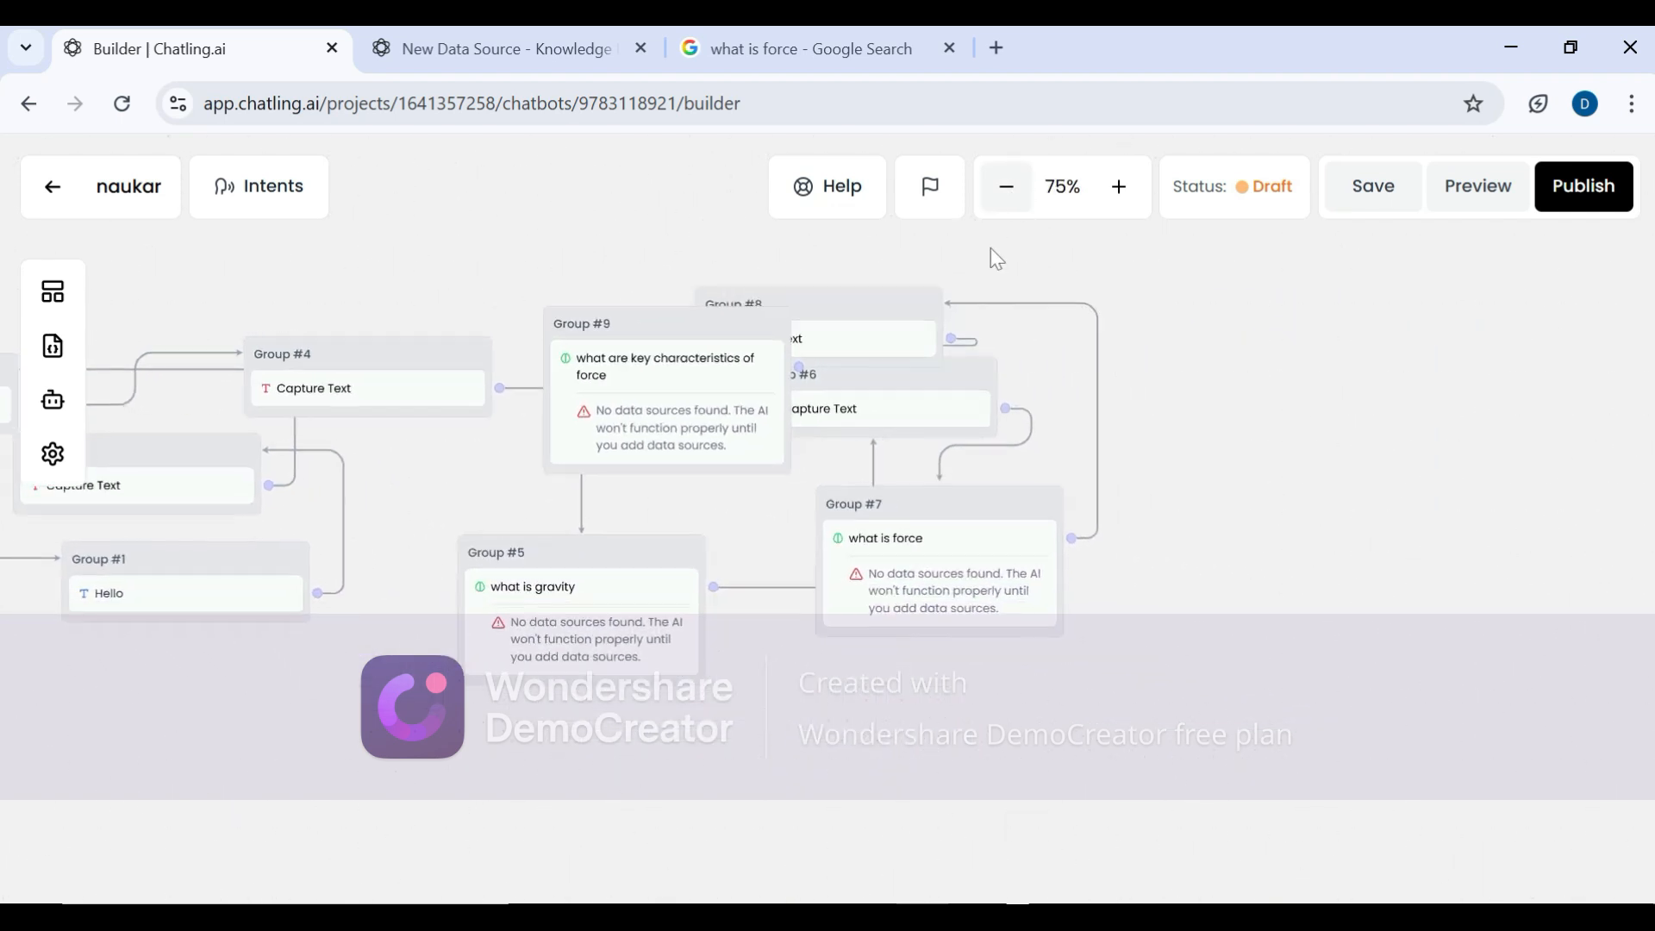
pyautogui.moveTo(1076, 791); pyautogui.dragTo(1489, 821)
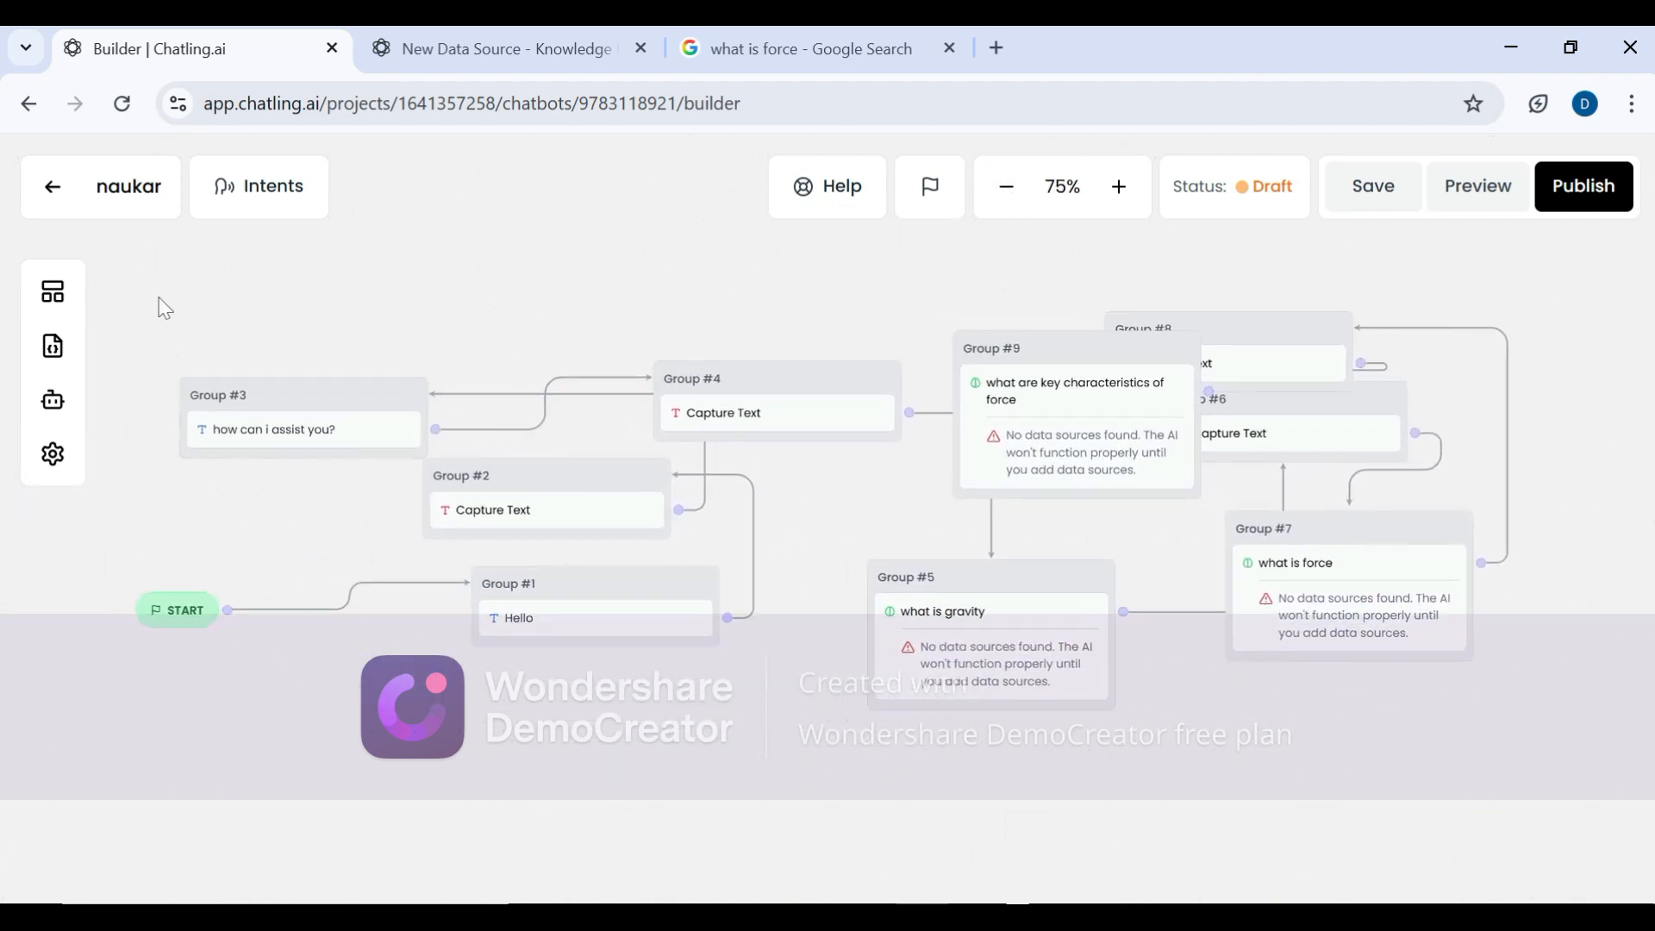
pyautogui.click(53, 292)
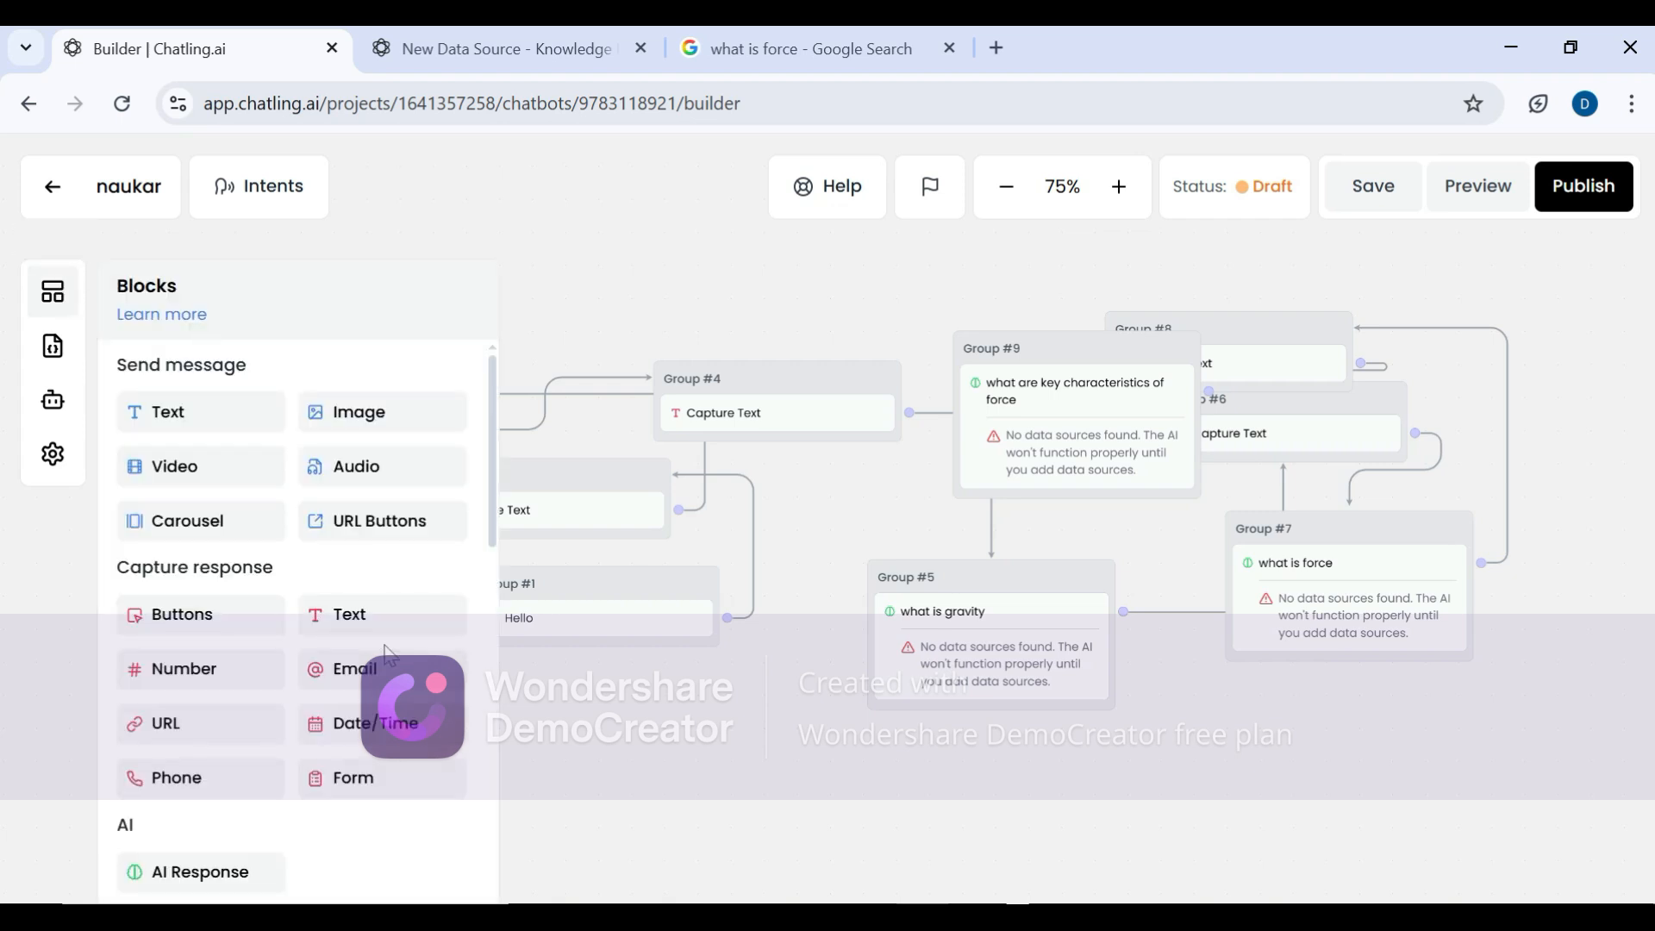
pyautogui.moveTo(385, 614); pyautogui.dragTo(751, 731)
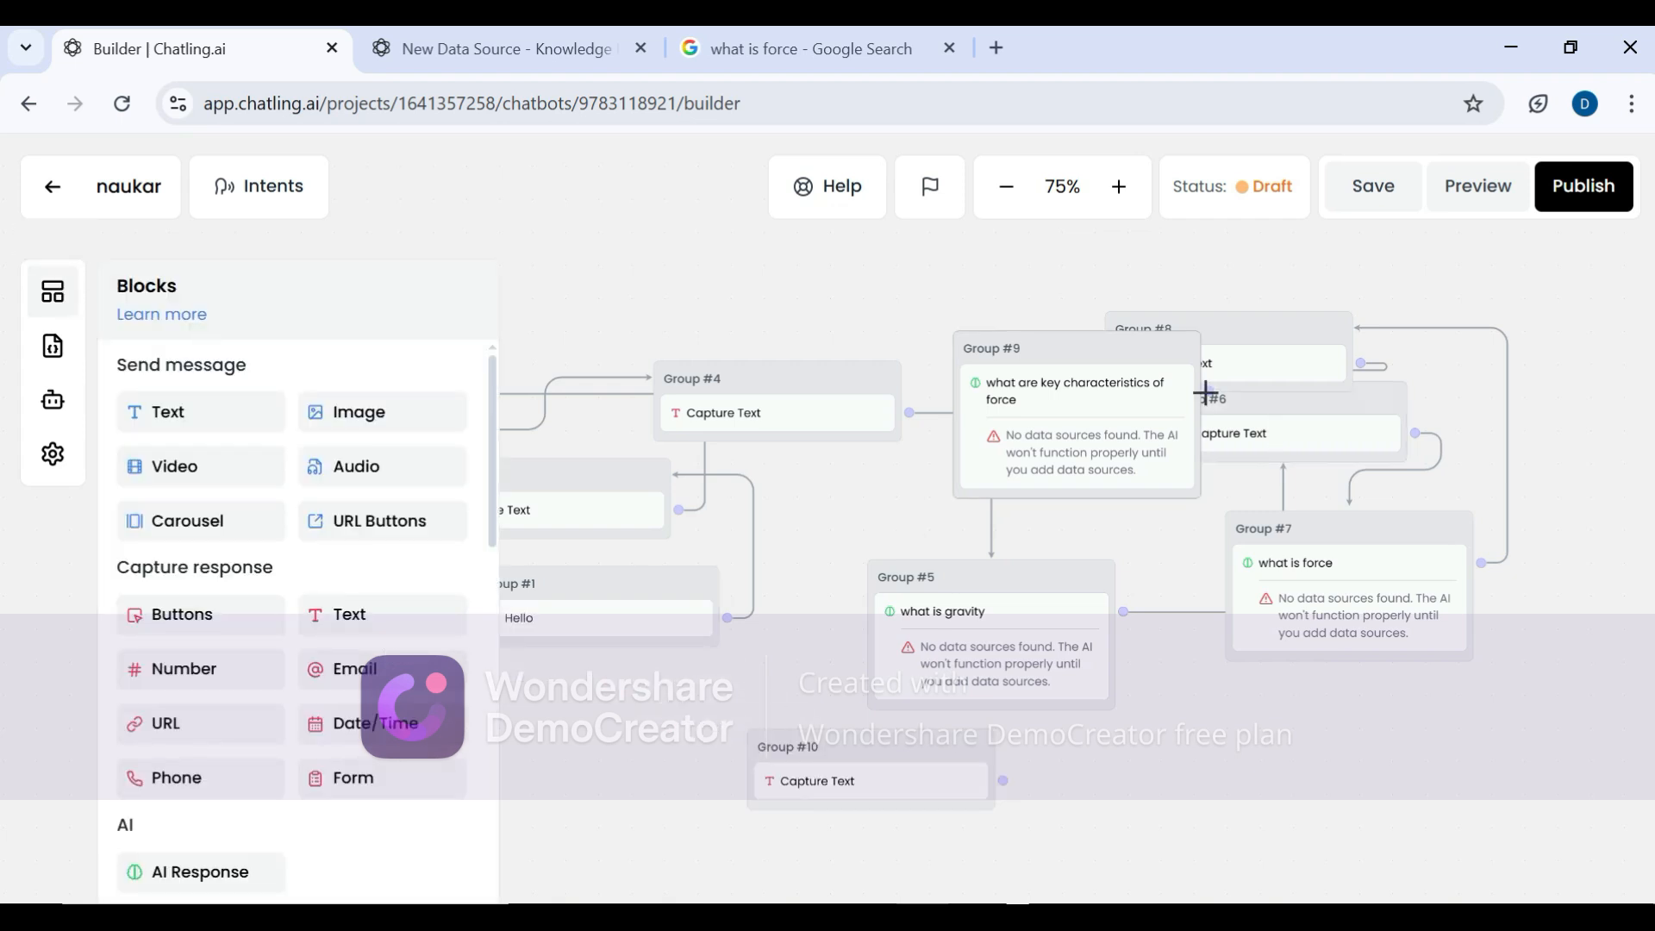
pyautogui.moveTo(1206, 389); pyautogui.dragTo(971, 798)
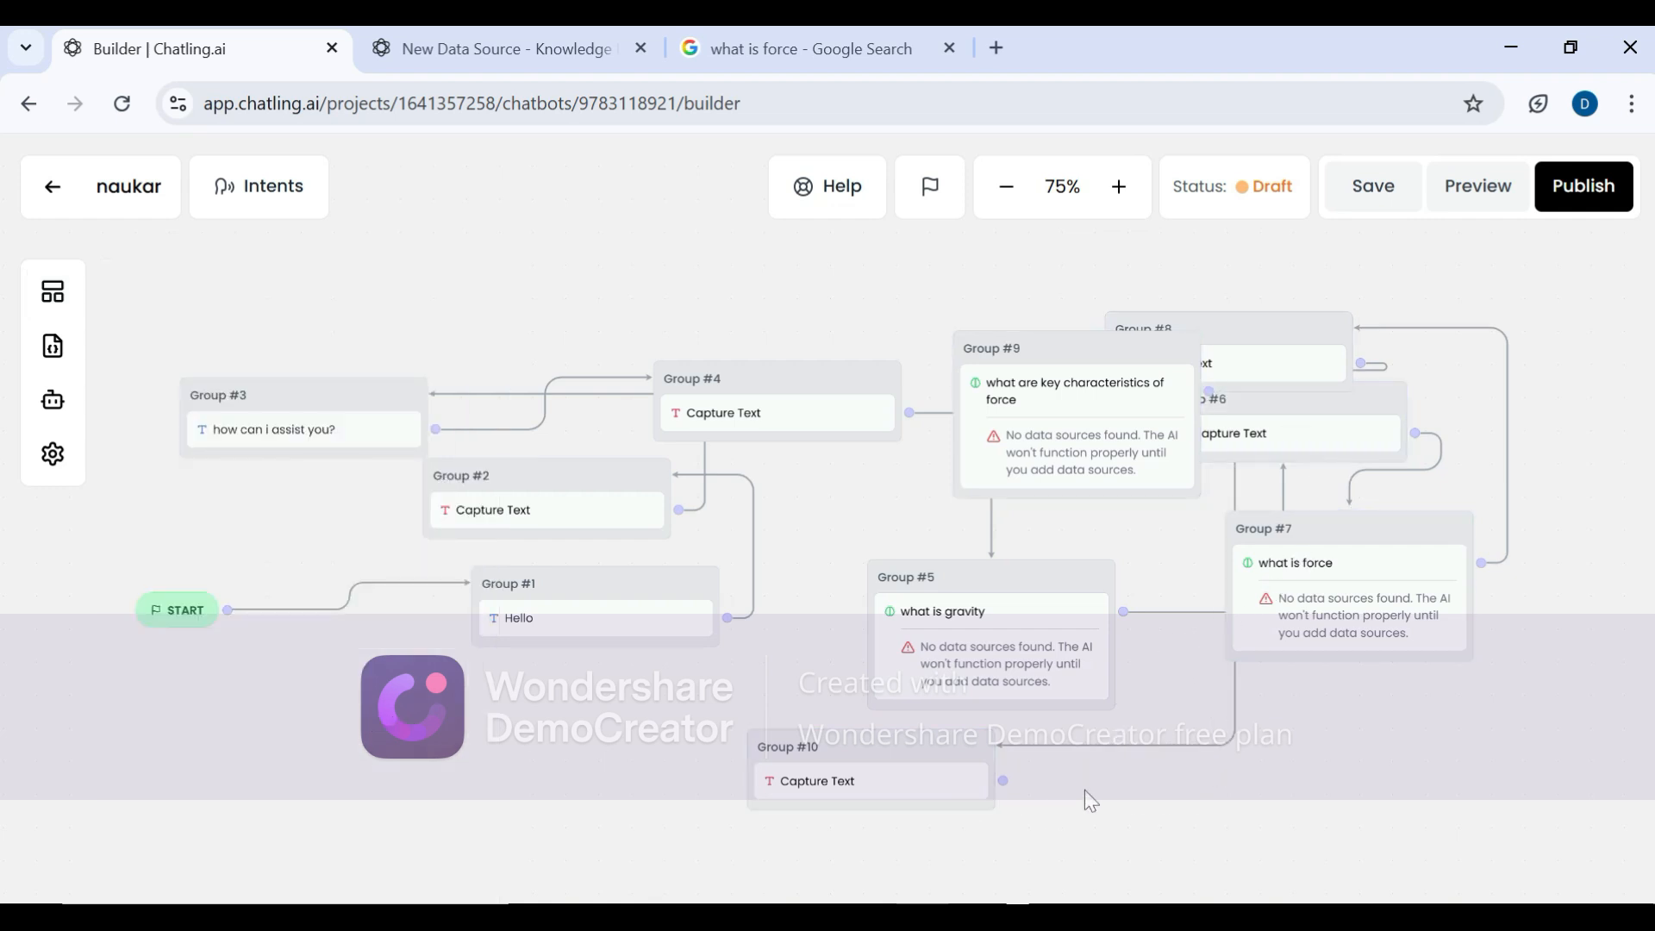
# - Add an AI Response block below Group #1, placed beside Group #10 without overlapping it
pyautogui.click(53, 295)
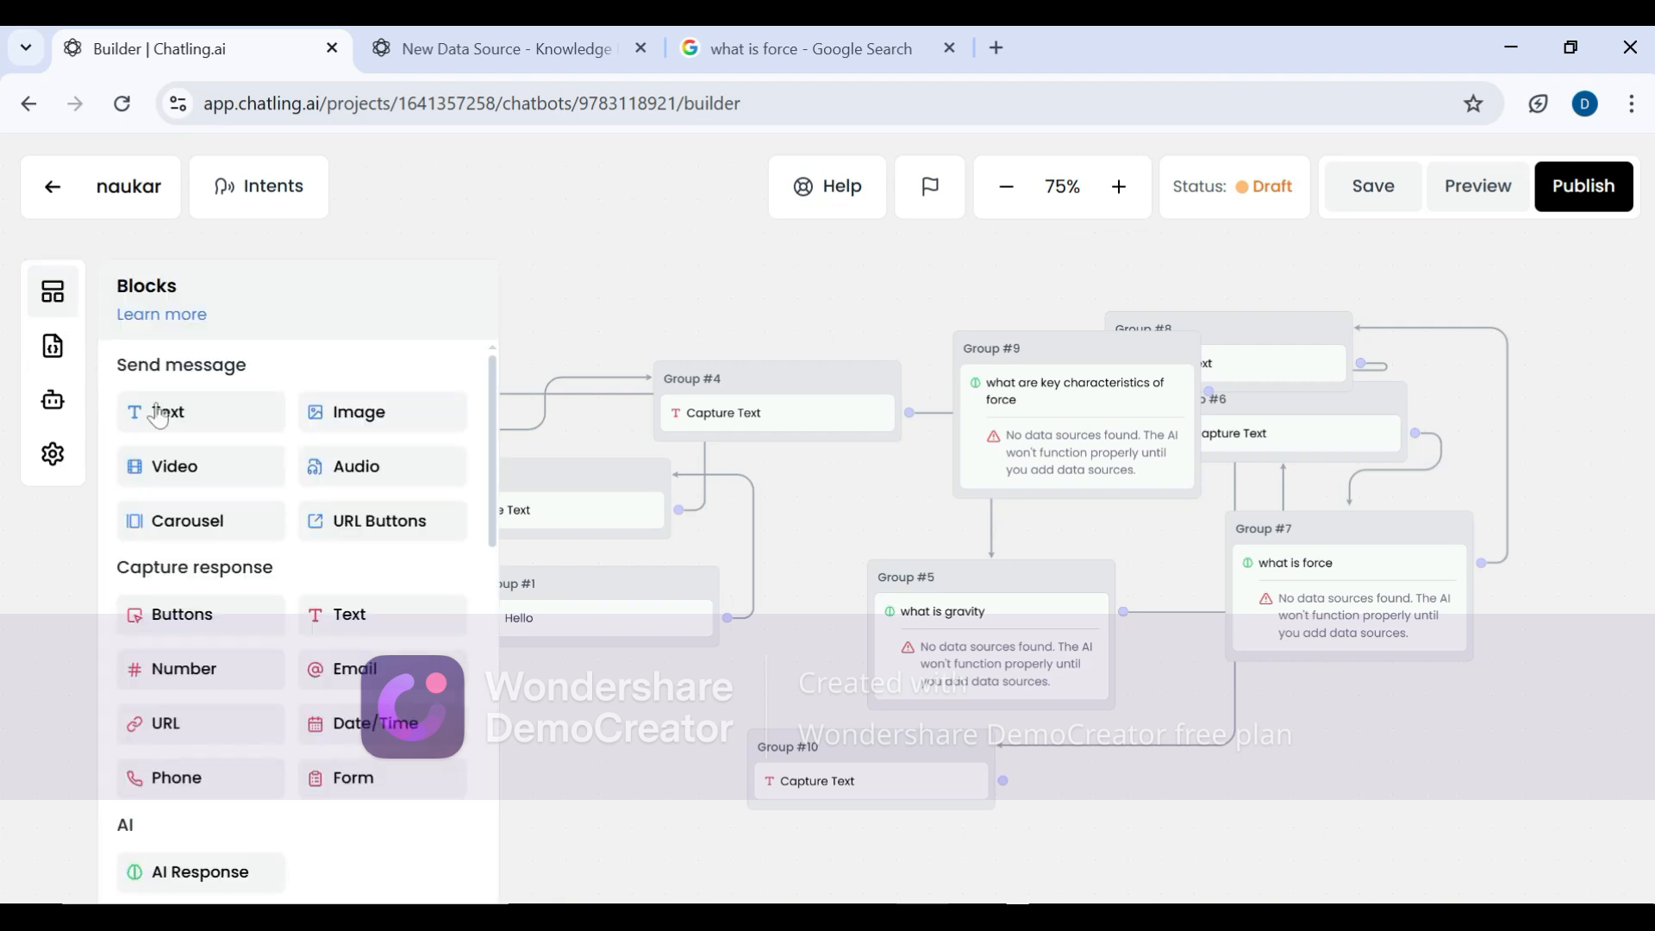
pyautogui.moveTo(259, 879); pyautogui.dragTo(770, 803)
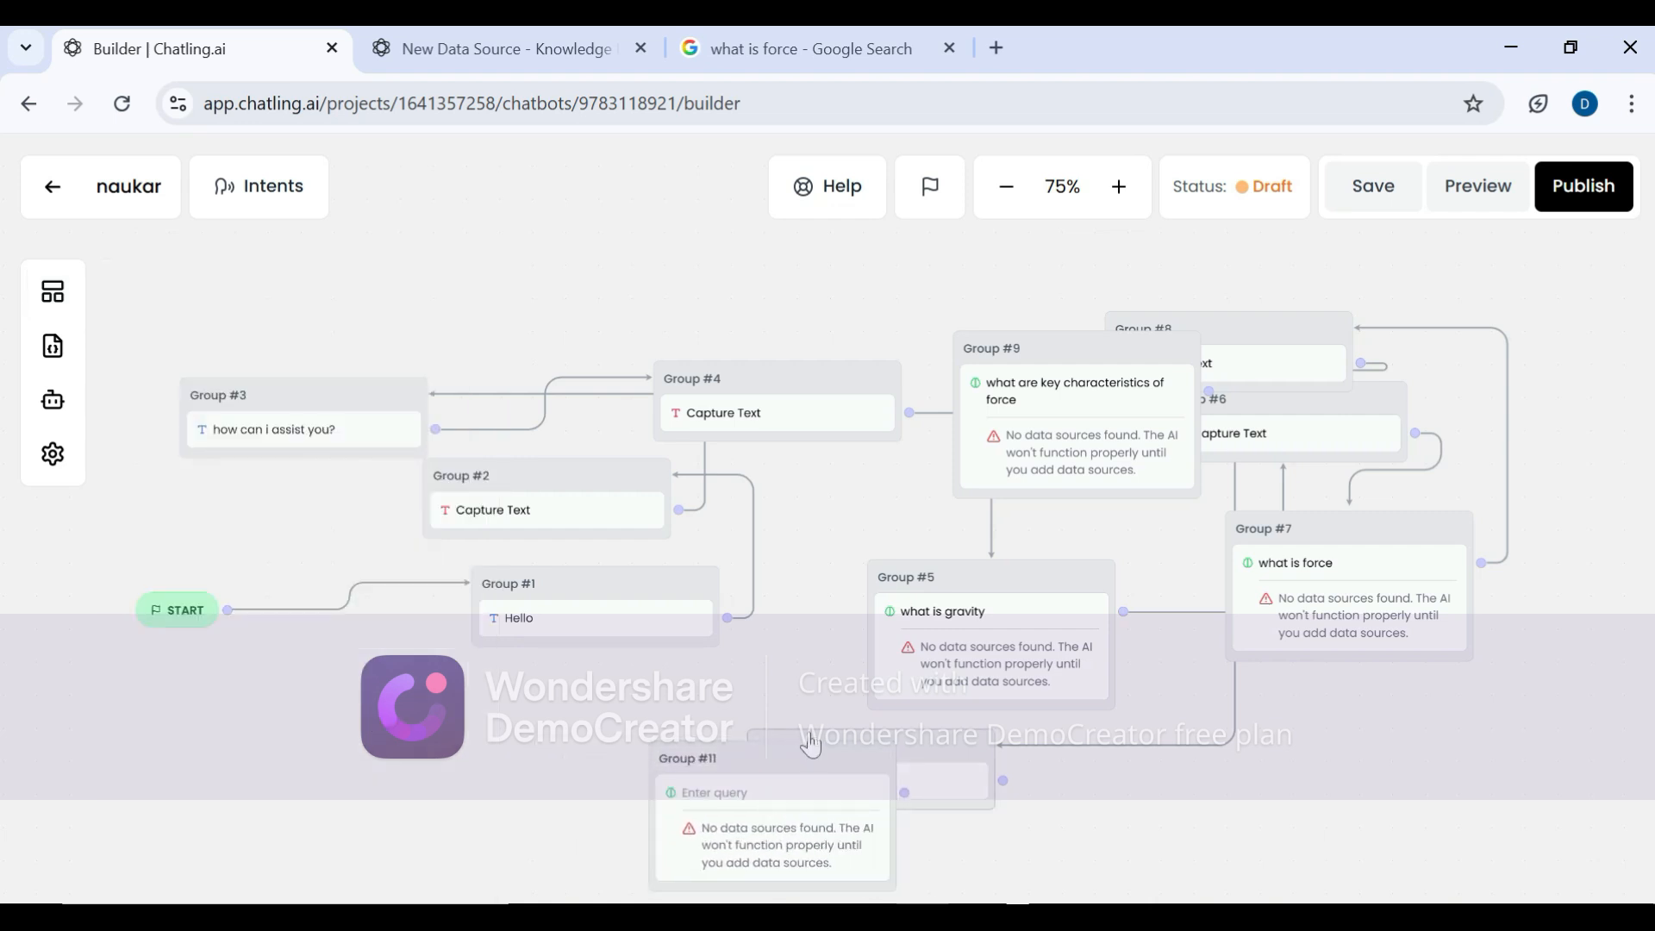
pyautogui.moveTo(794, 743); pyautogui.dragTo(633, 716)
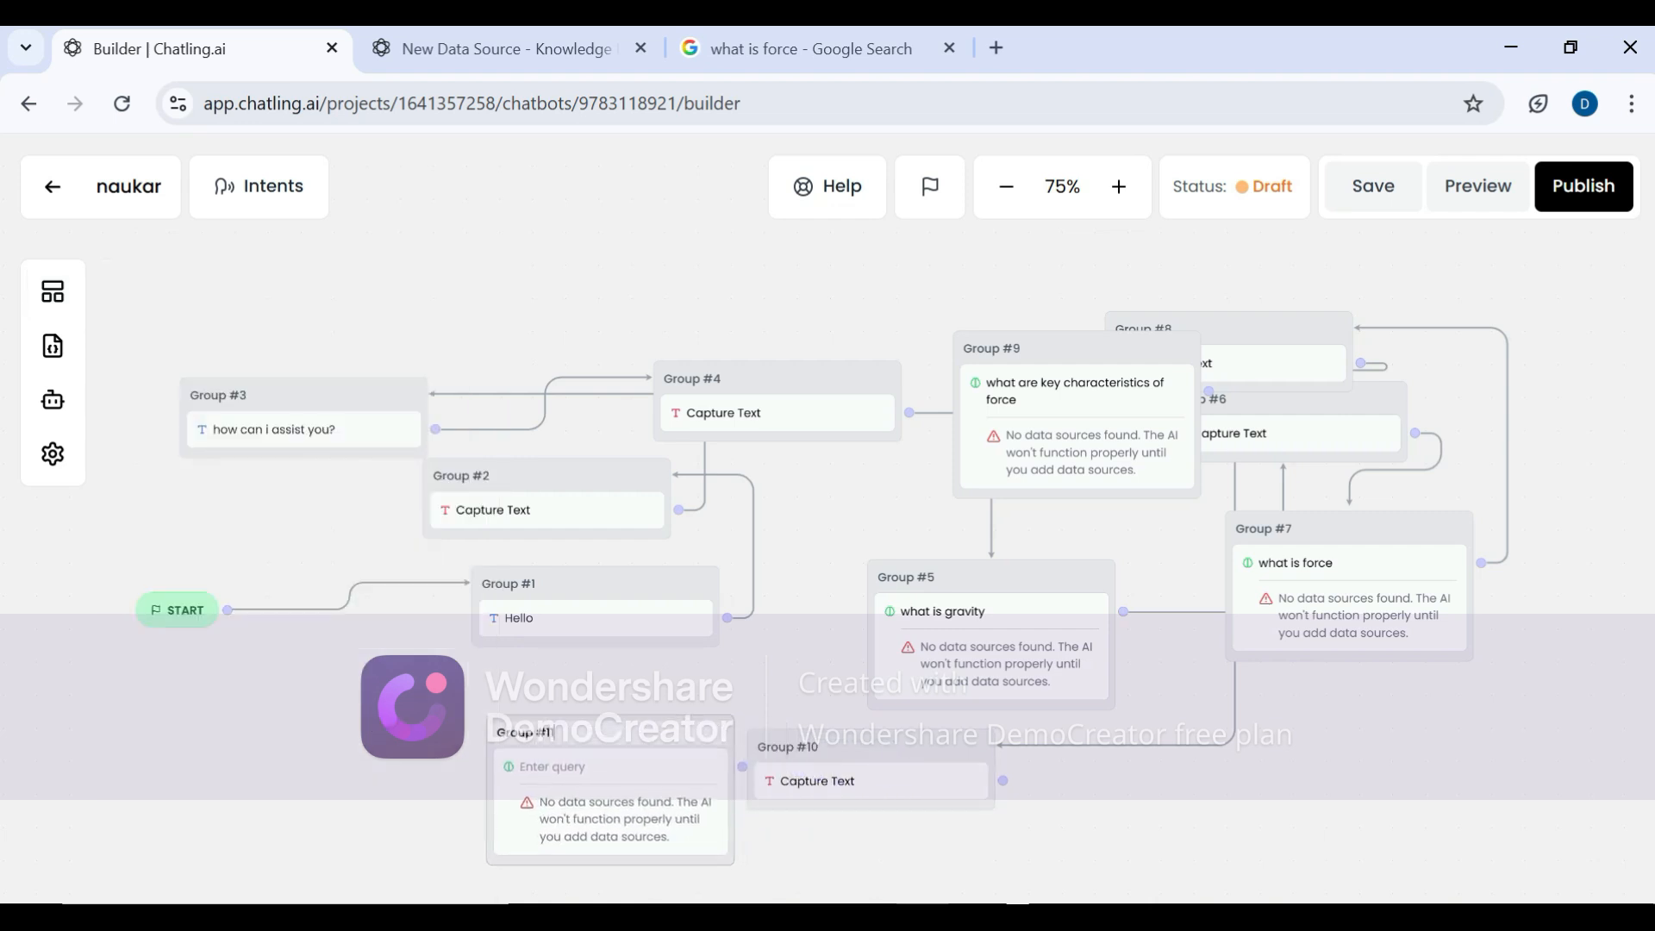
# - Set the new AI Response block's question to "what are types of force" and connect Group #10's Capture Text to it
pyautogui.click(681, 770)
pyautogui.click(1374, 748)
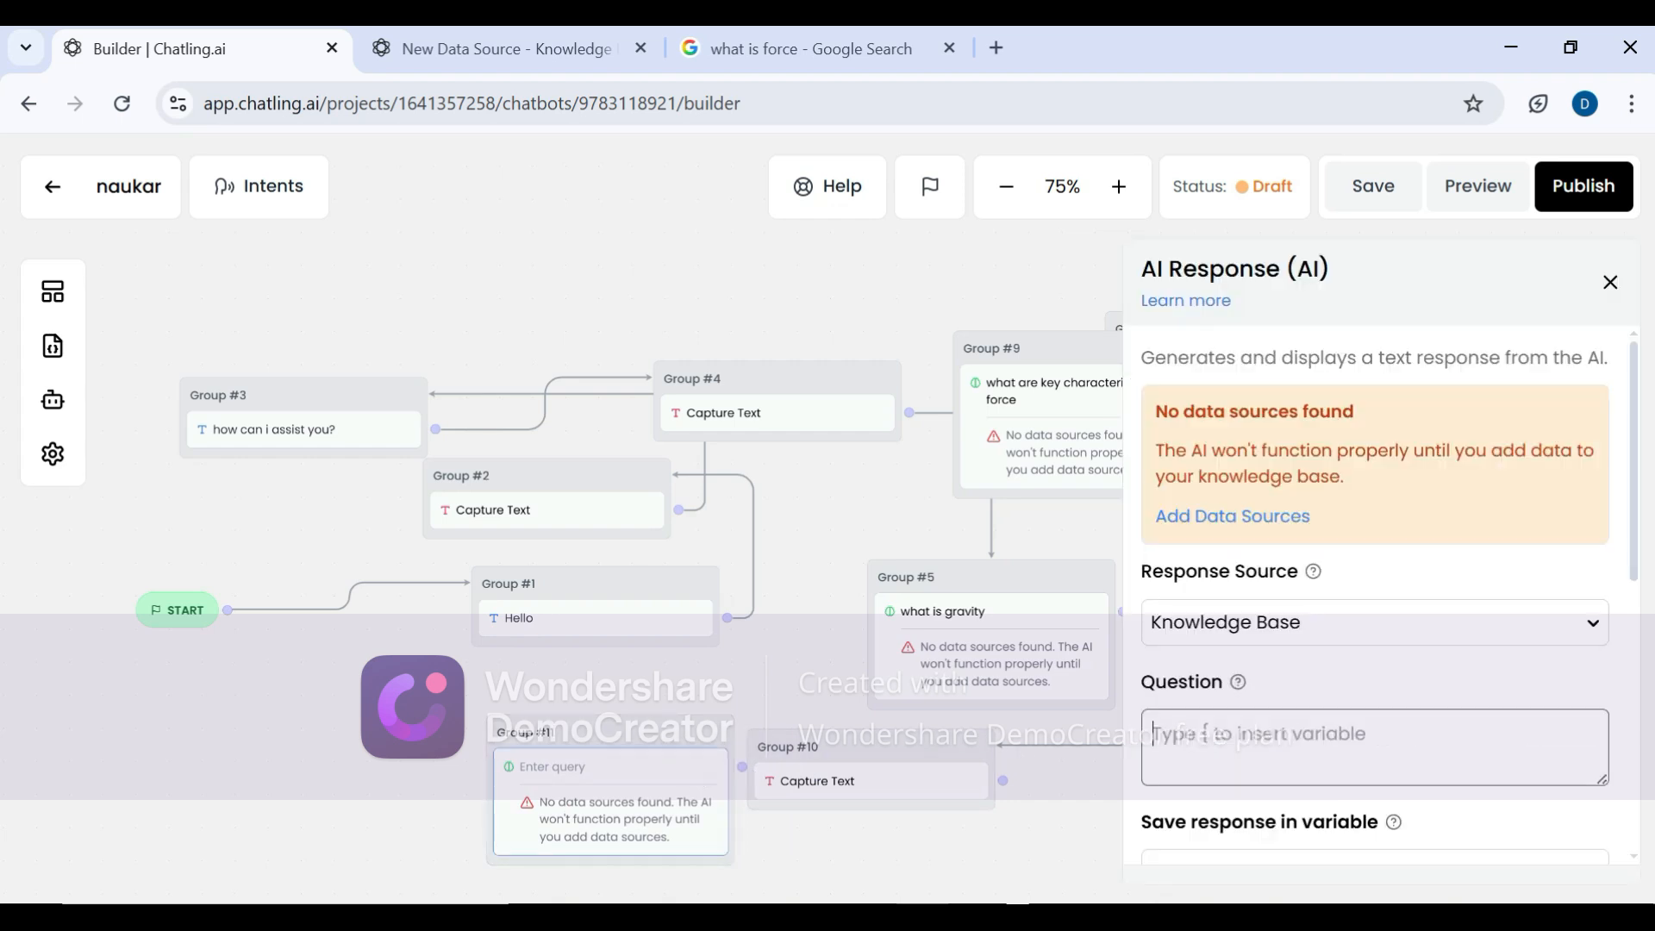
pyautogui.write('wh')
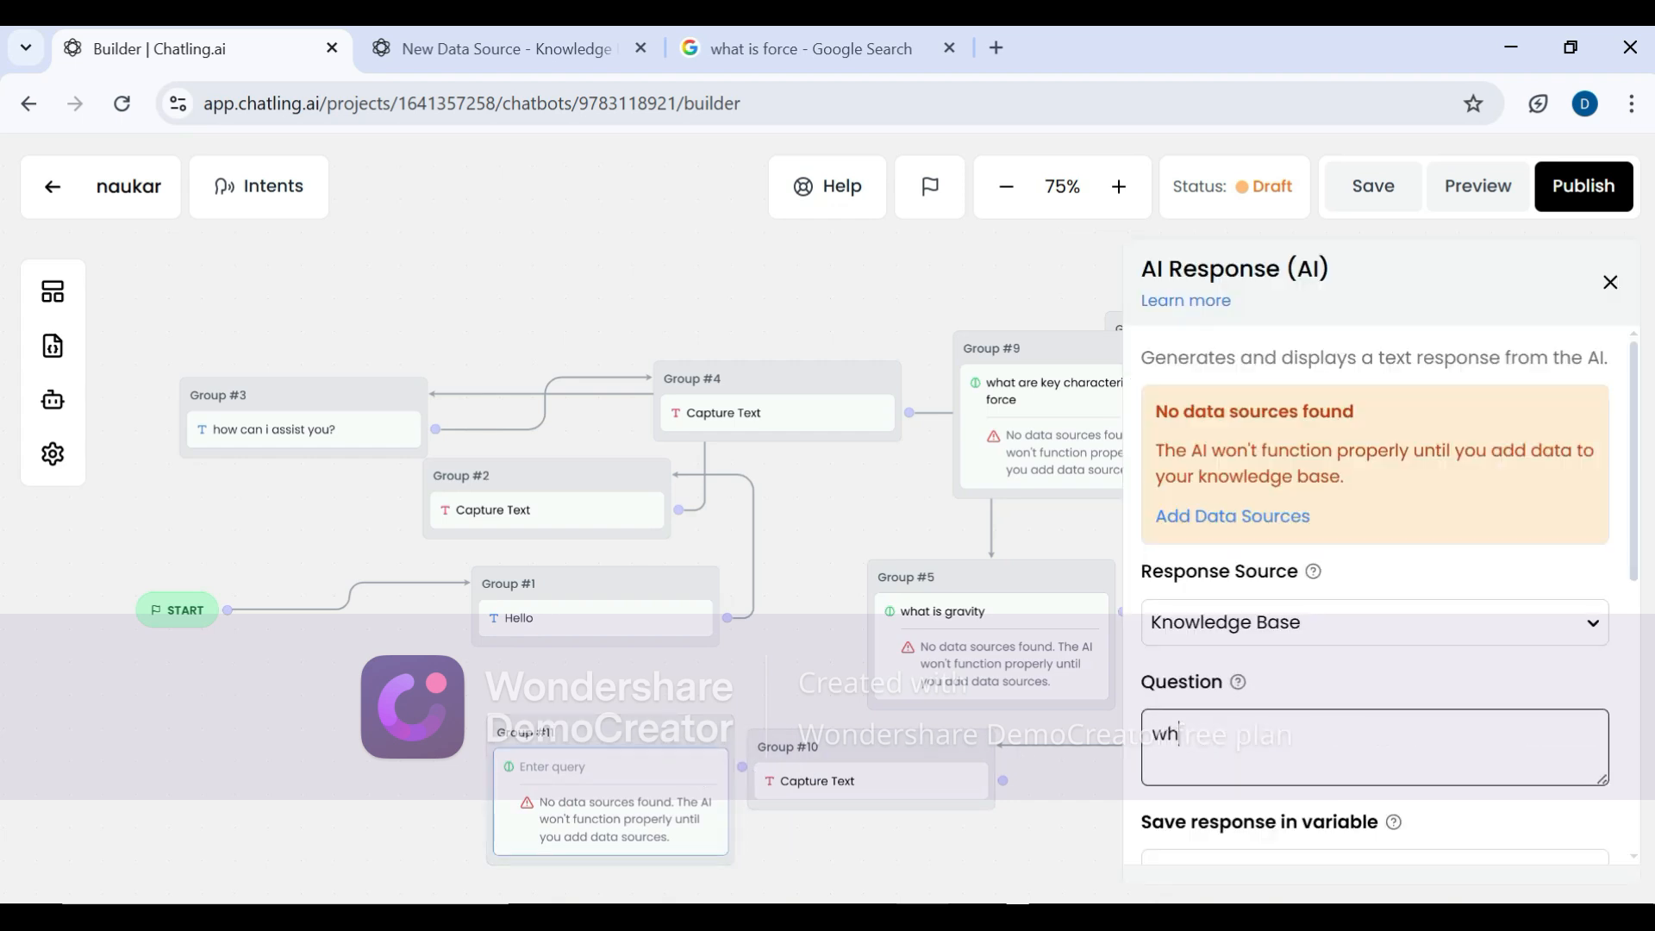
pyautogui.write('at are types of force')
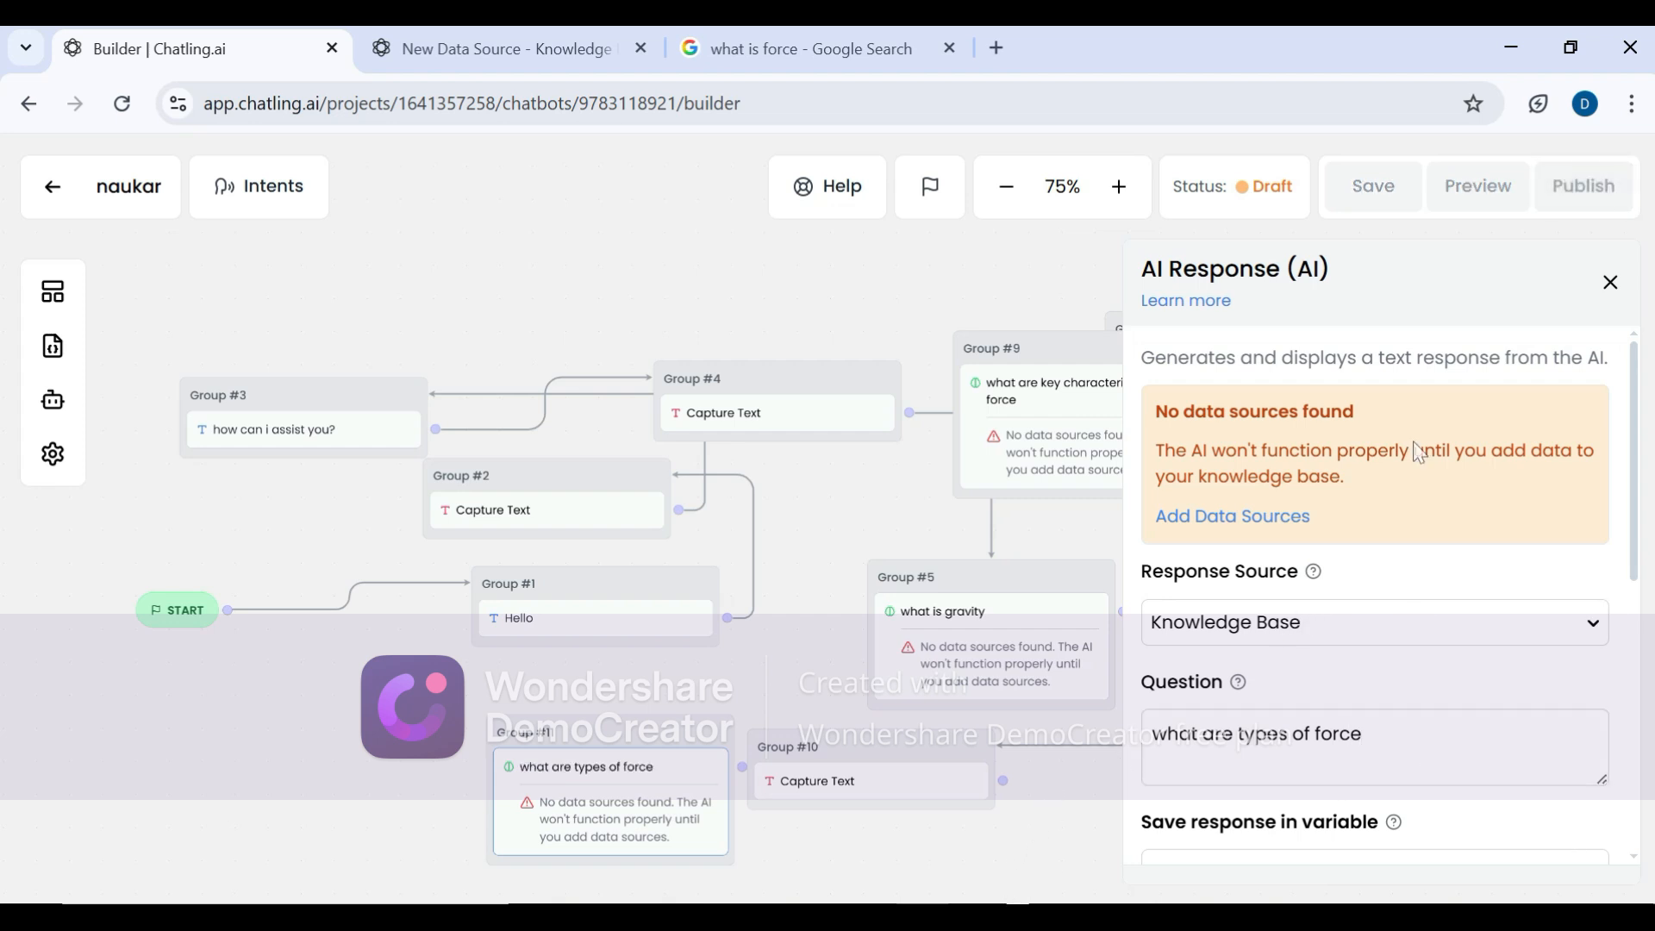
pyautogui.click(1609, 282)
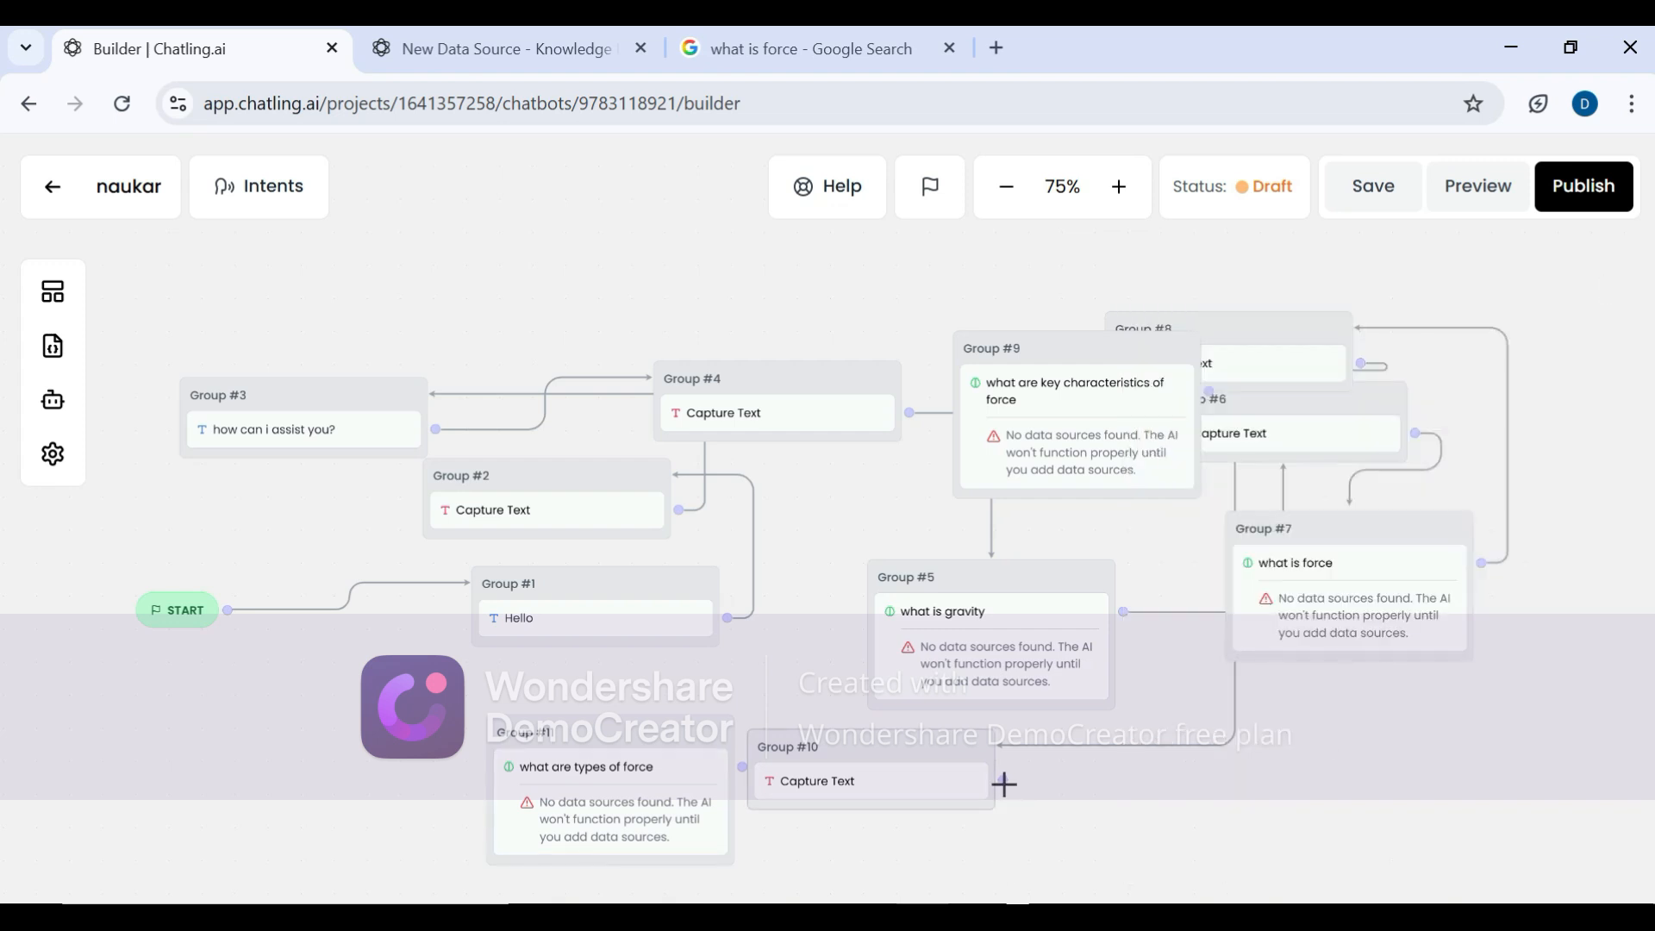
pyautogui.moveTo(1005, 784); pyautogui.dragTo(733, 843)
# - Add a text capture block below the "what is force" group and connect the "what are types of force" AI Response to it
pyautogui.click(54, 295)
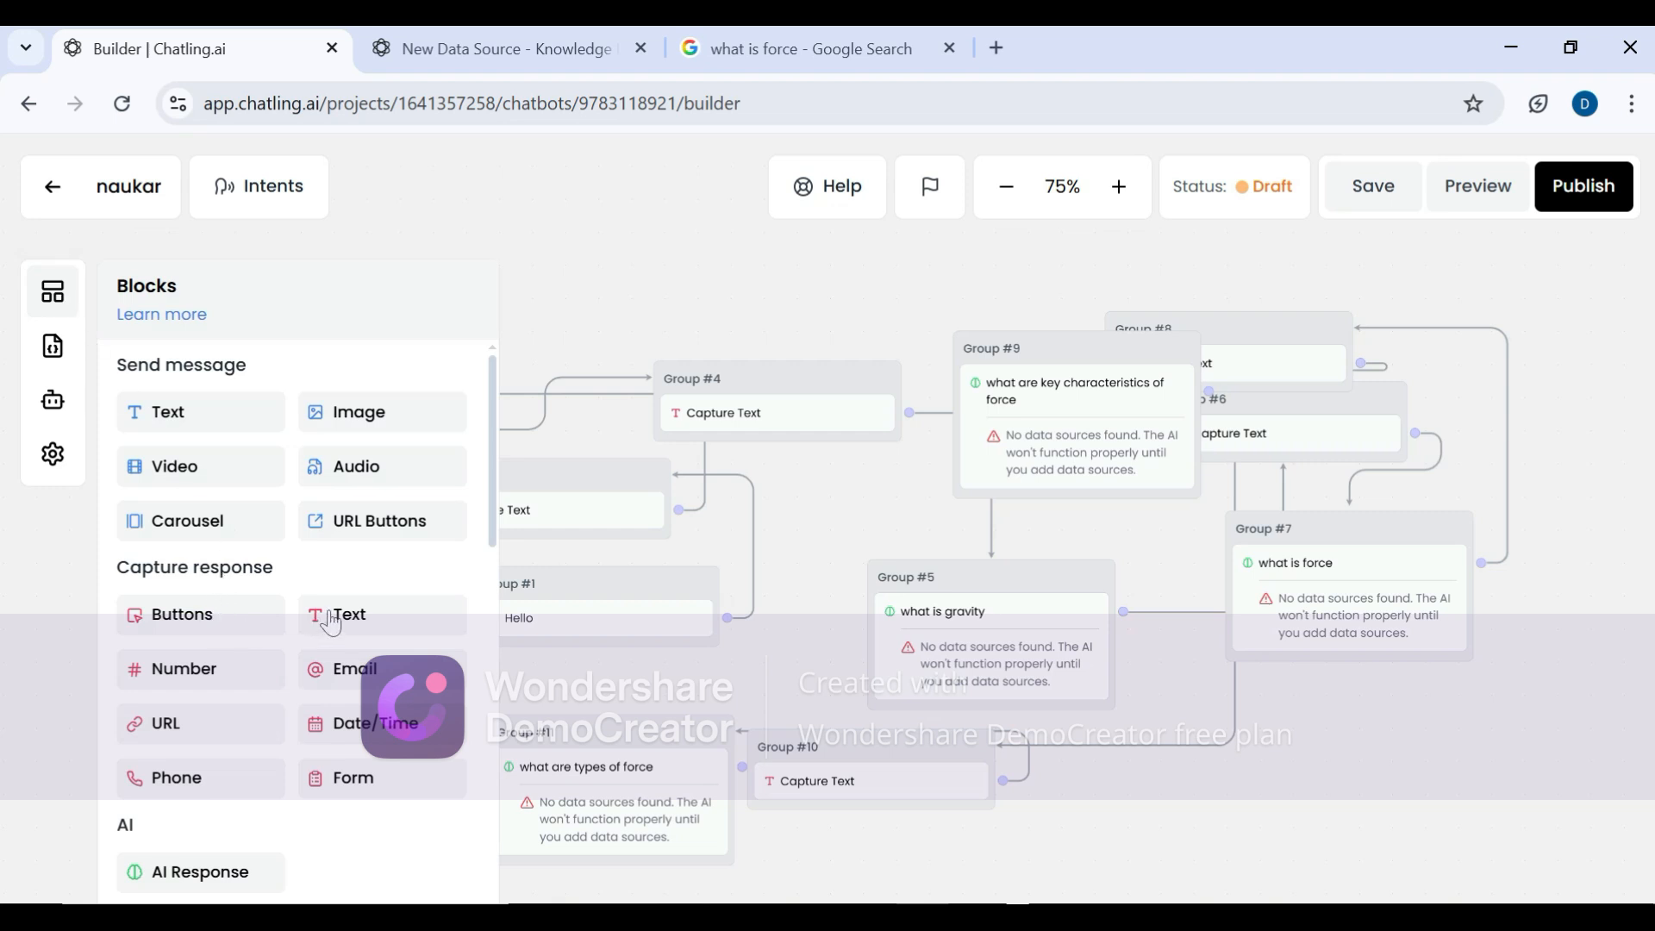
pyautogui.moveTo(331, 616); pyautogui.dragTo(1209, 778)
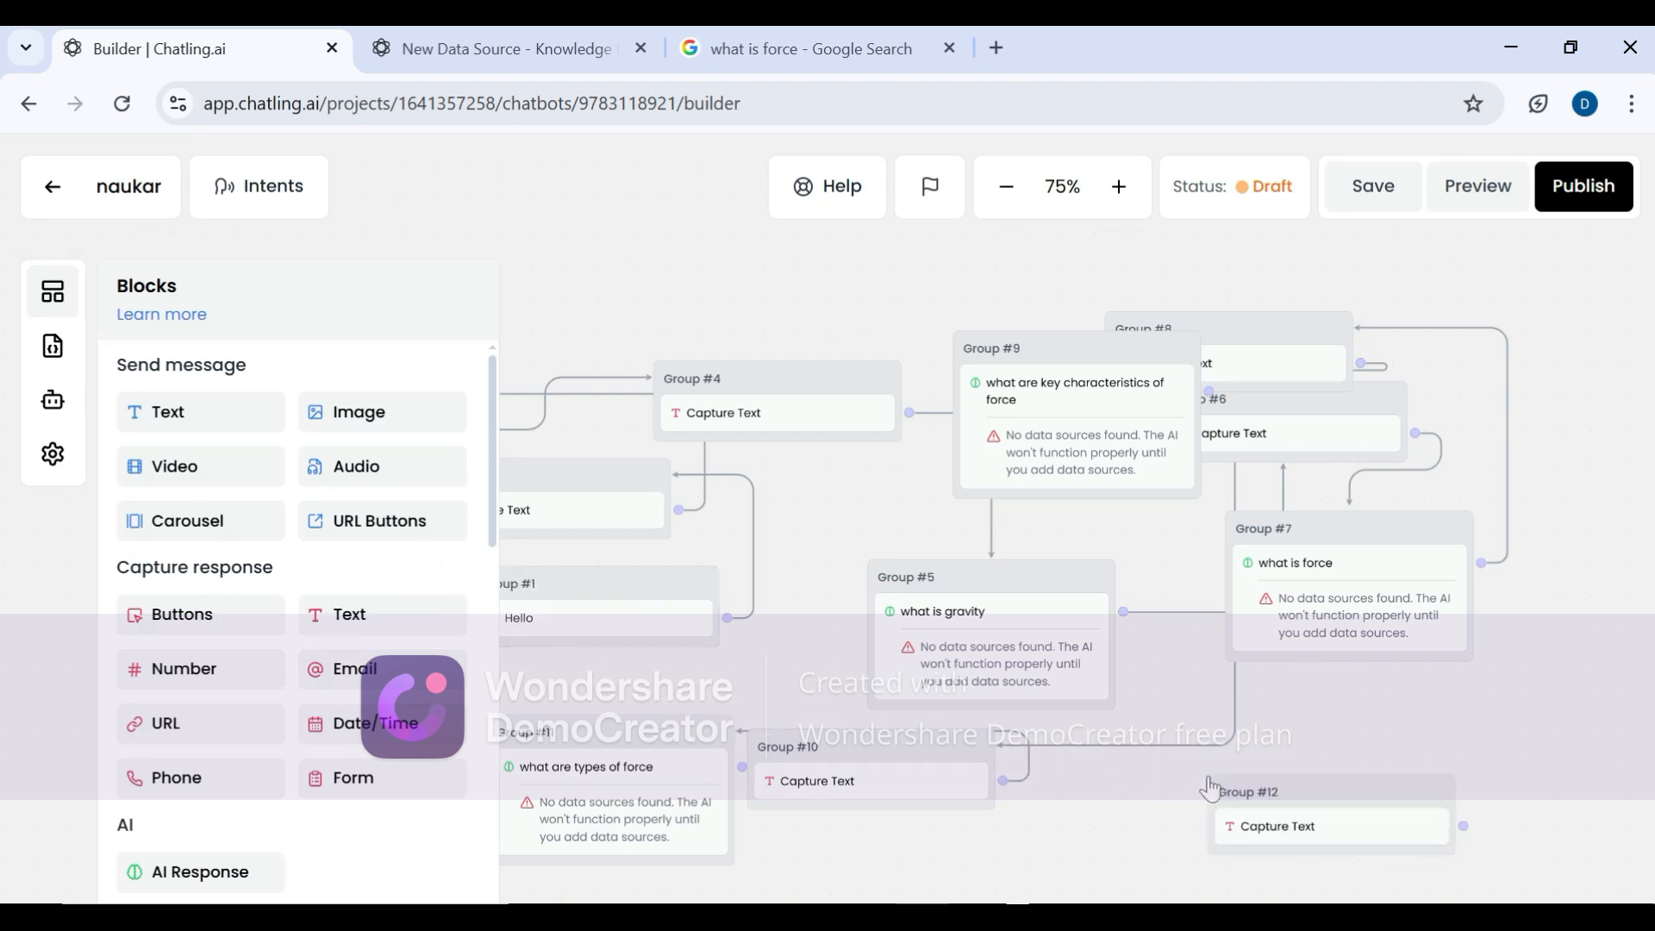
pyautogui.moveTo(742, 768); pyautogui.dragTo(1207, 814)
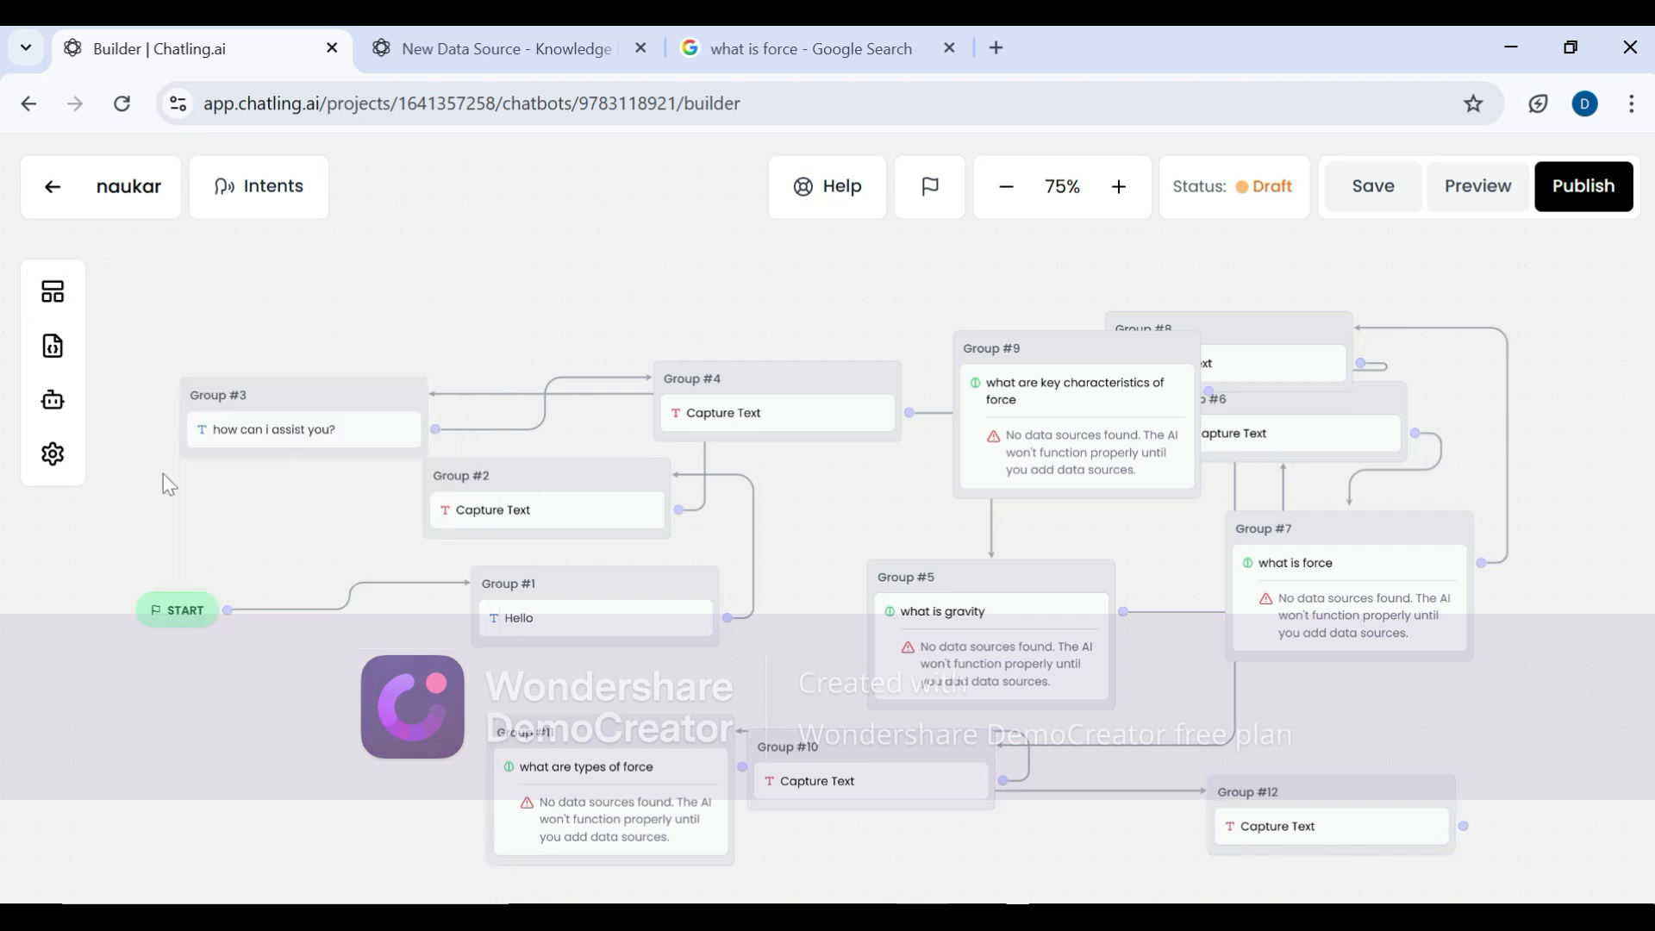
# - Add a send-message text block just above the "what is gravity" group and connect Group #12's Capture Text to it
pyautogui.click(52, 291)
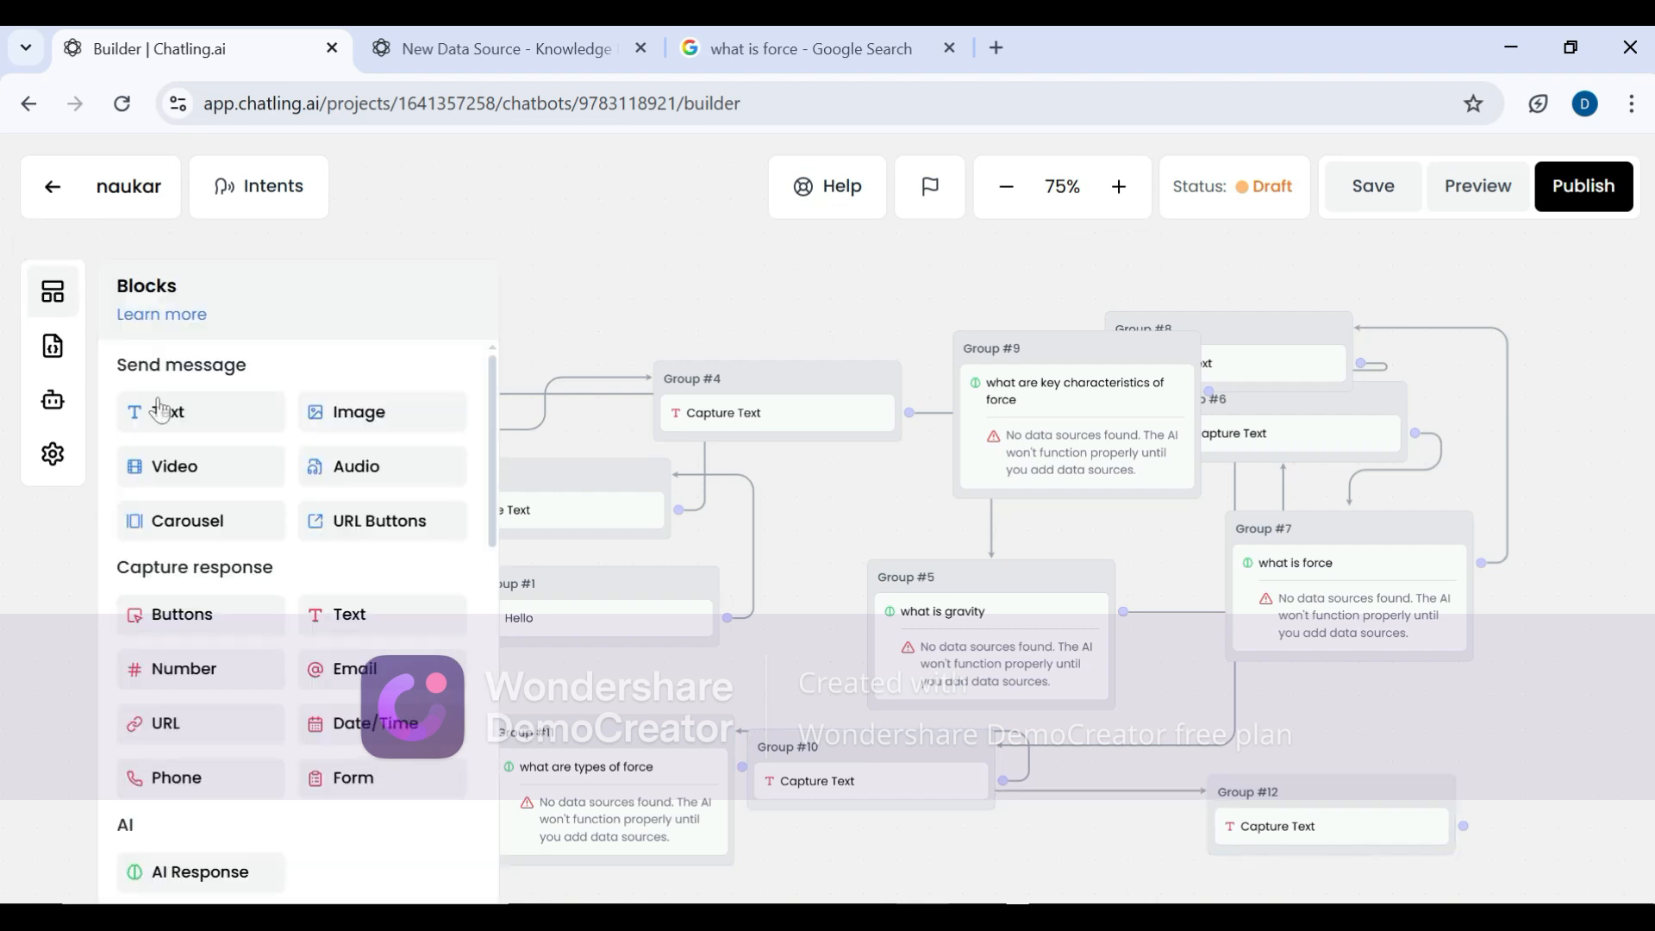
pyautogui.moveTo(160, 409); pyautogui.dragTo(831, 501)
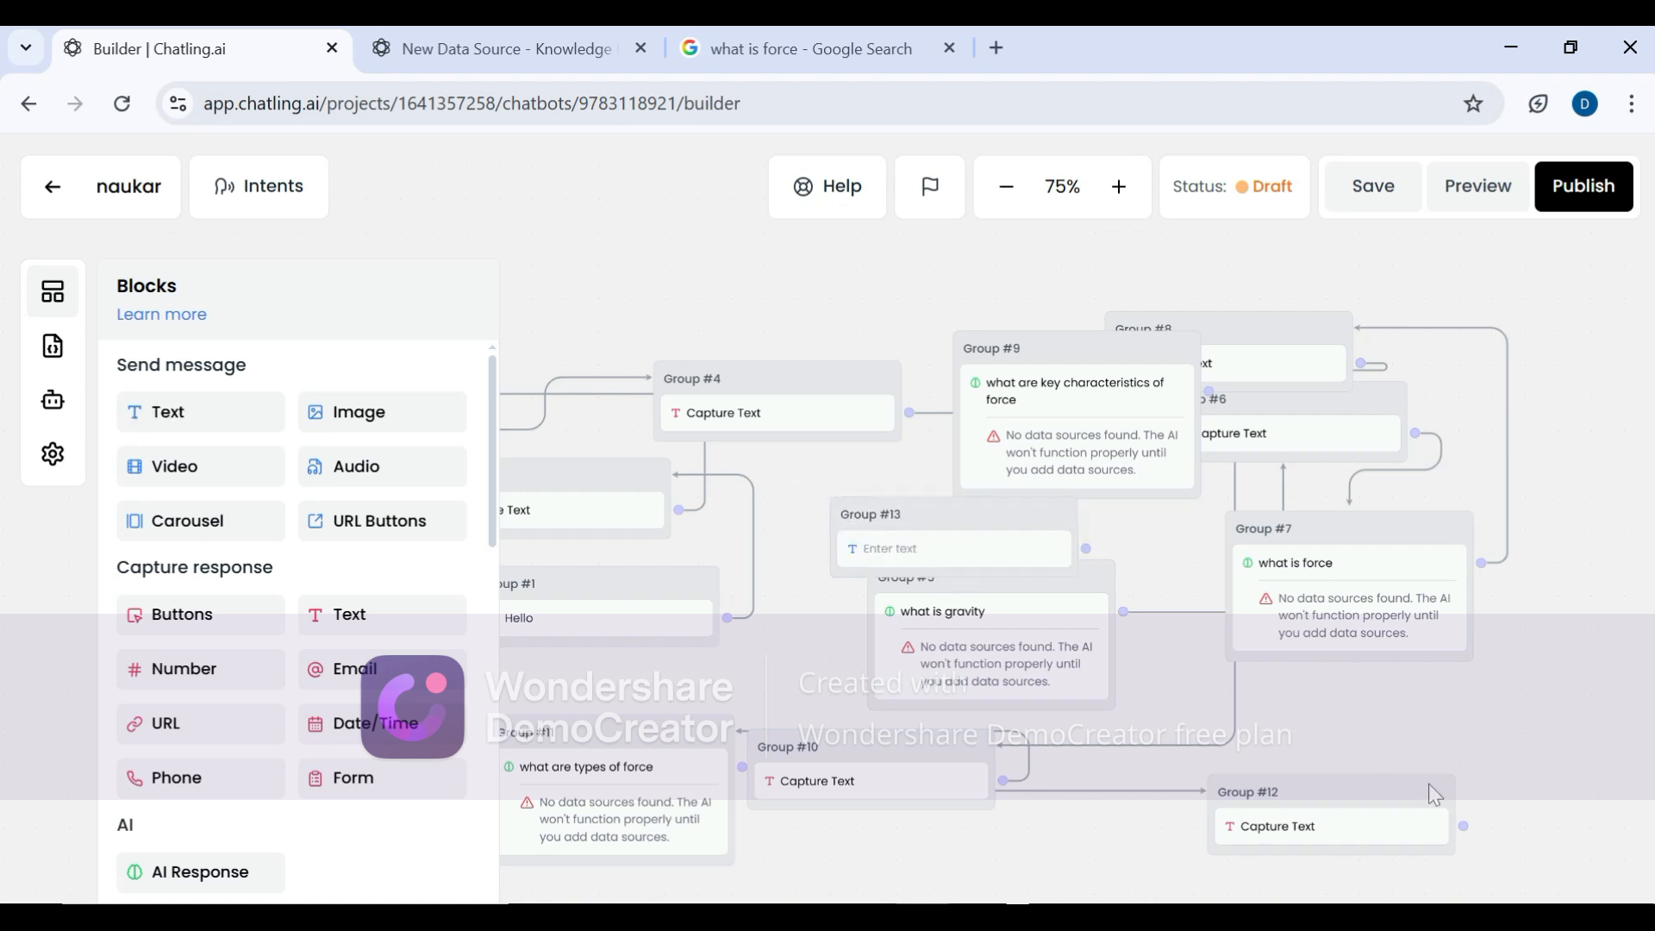
pyautogui.moveTo(1464, 826); pyautogui.dragTo(1078, 530)
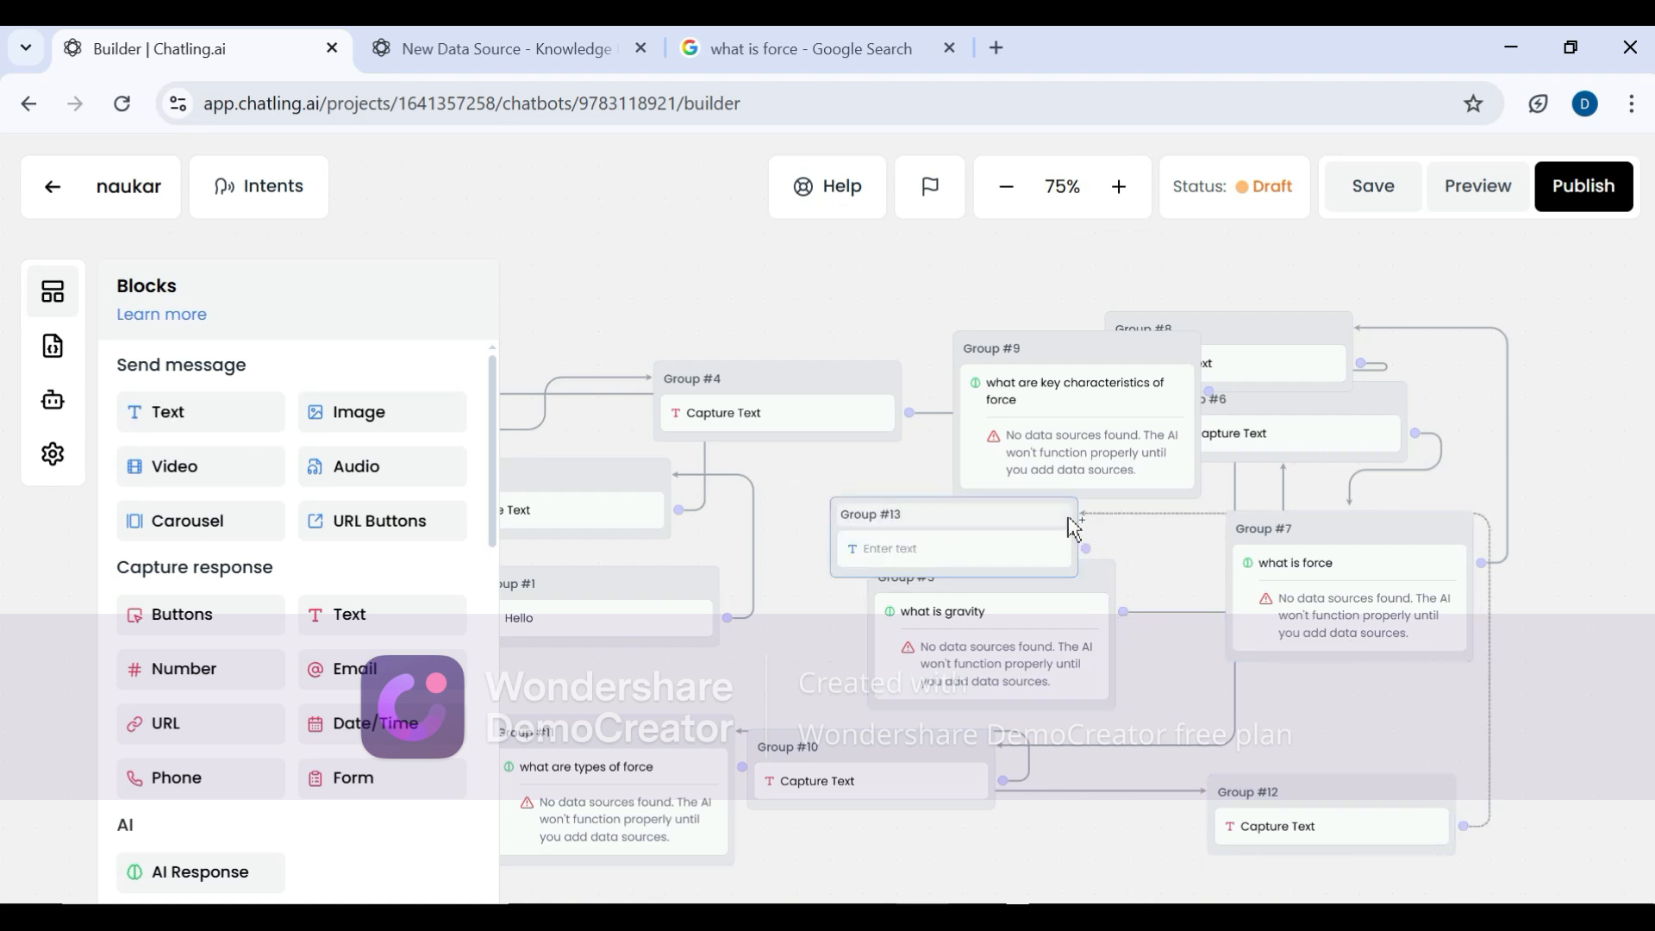
# - Set the message of the new text block in Group #13 to "Anything sir"
pyautogui.click(1029, 559)
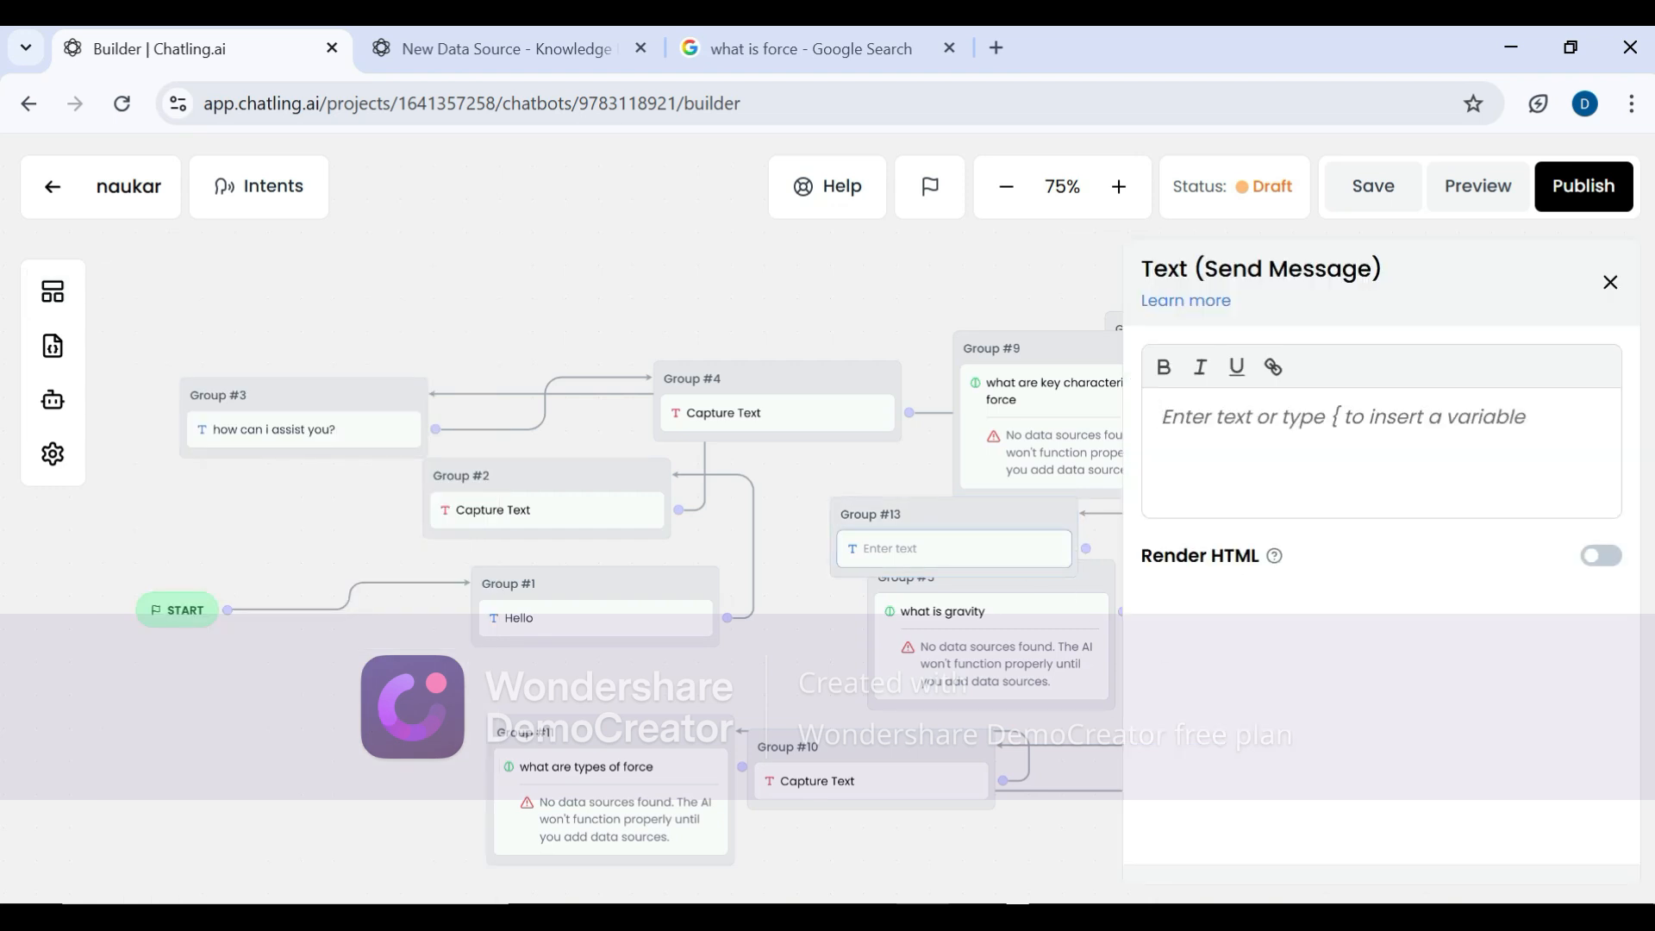
pyautogui.write('A')
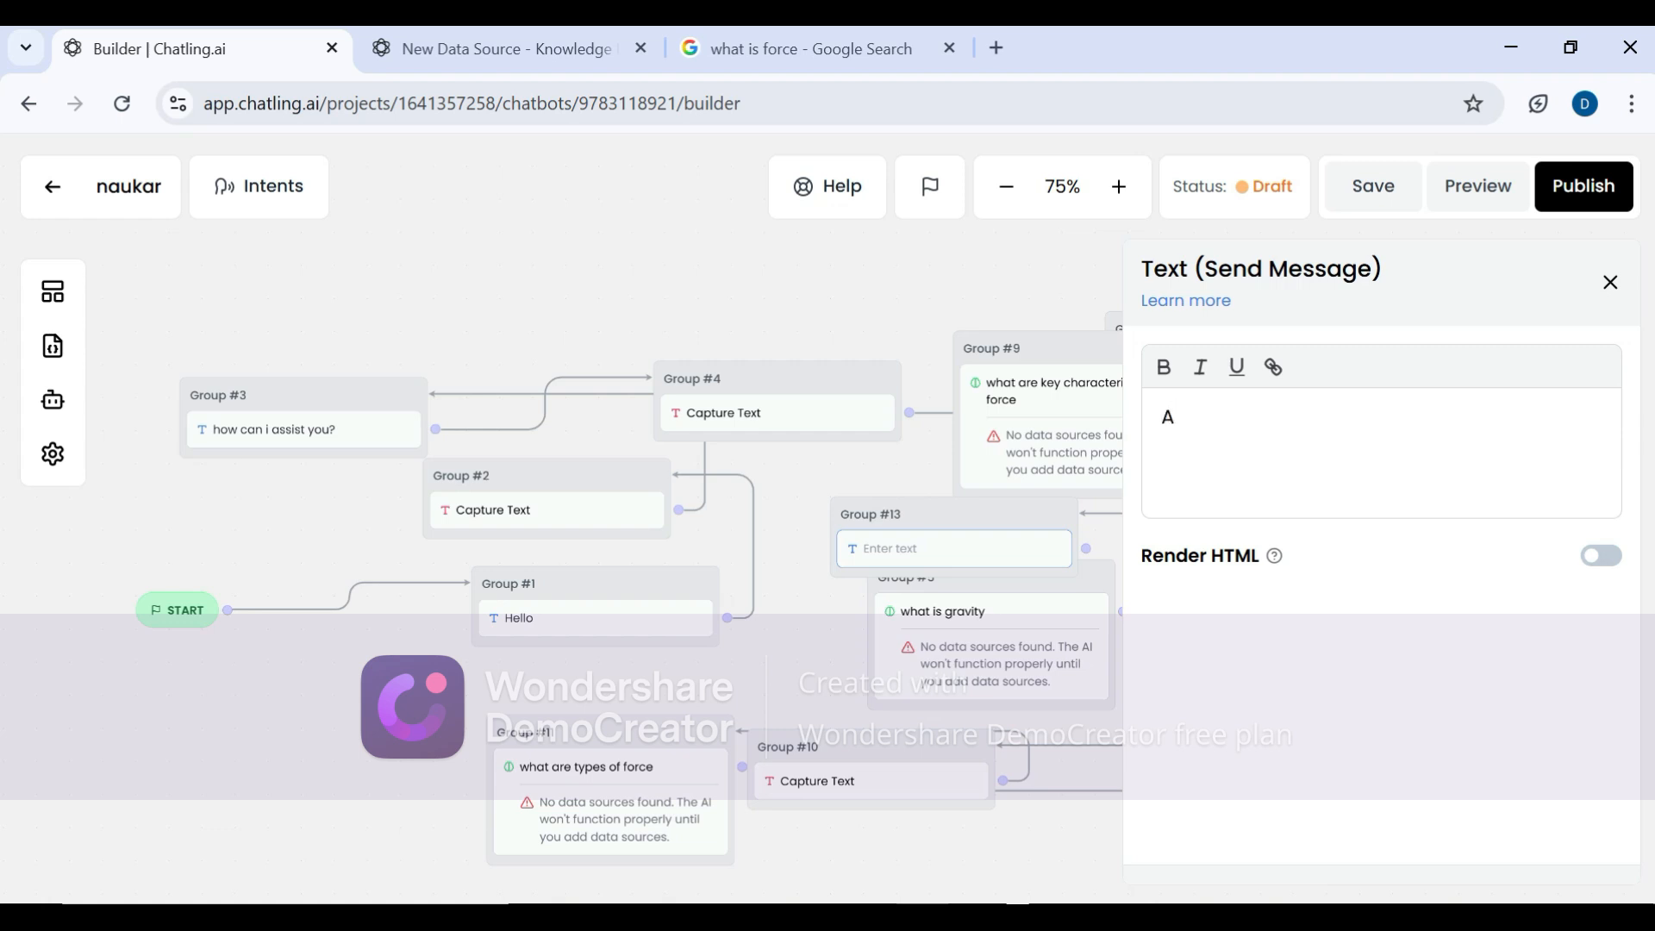
pyautogui.write('nything sir')
pyautogui.click(1610, 282)
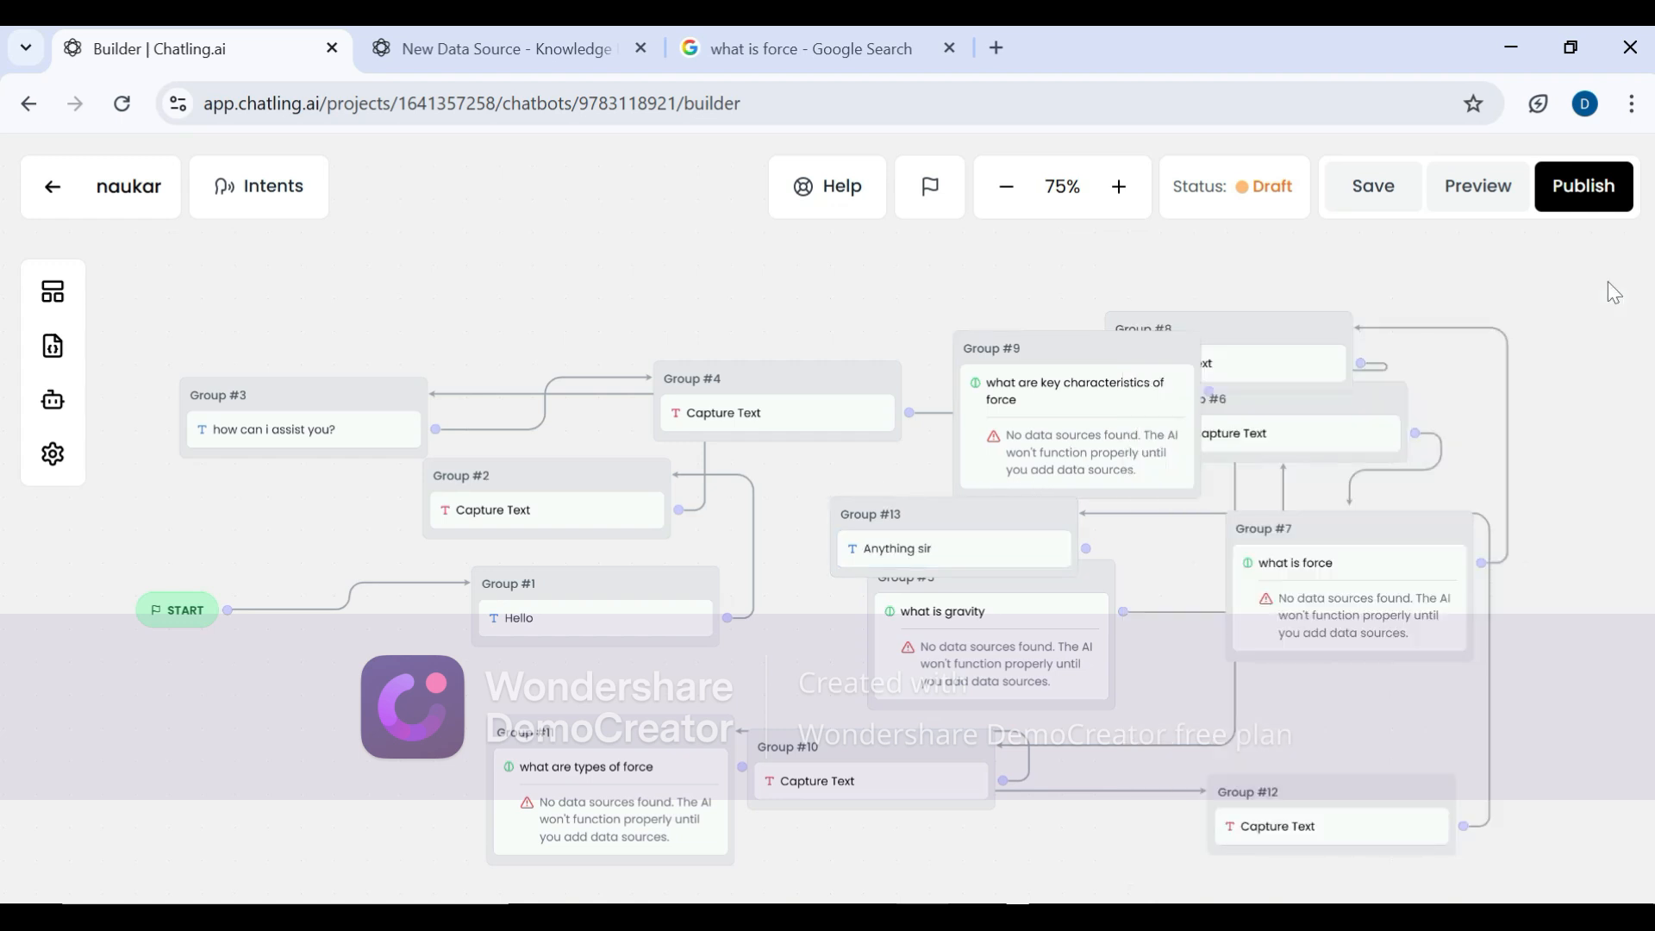
# - Preview the chatbot and send it "hlo", "what is gravity" and "what is force"
pyautogui.click(1479, 195)
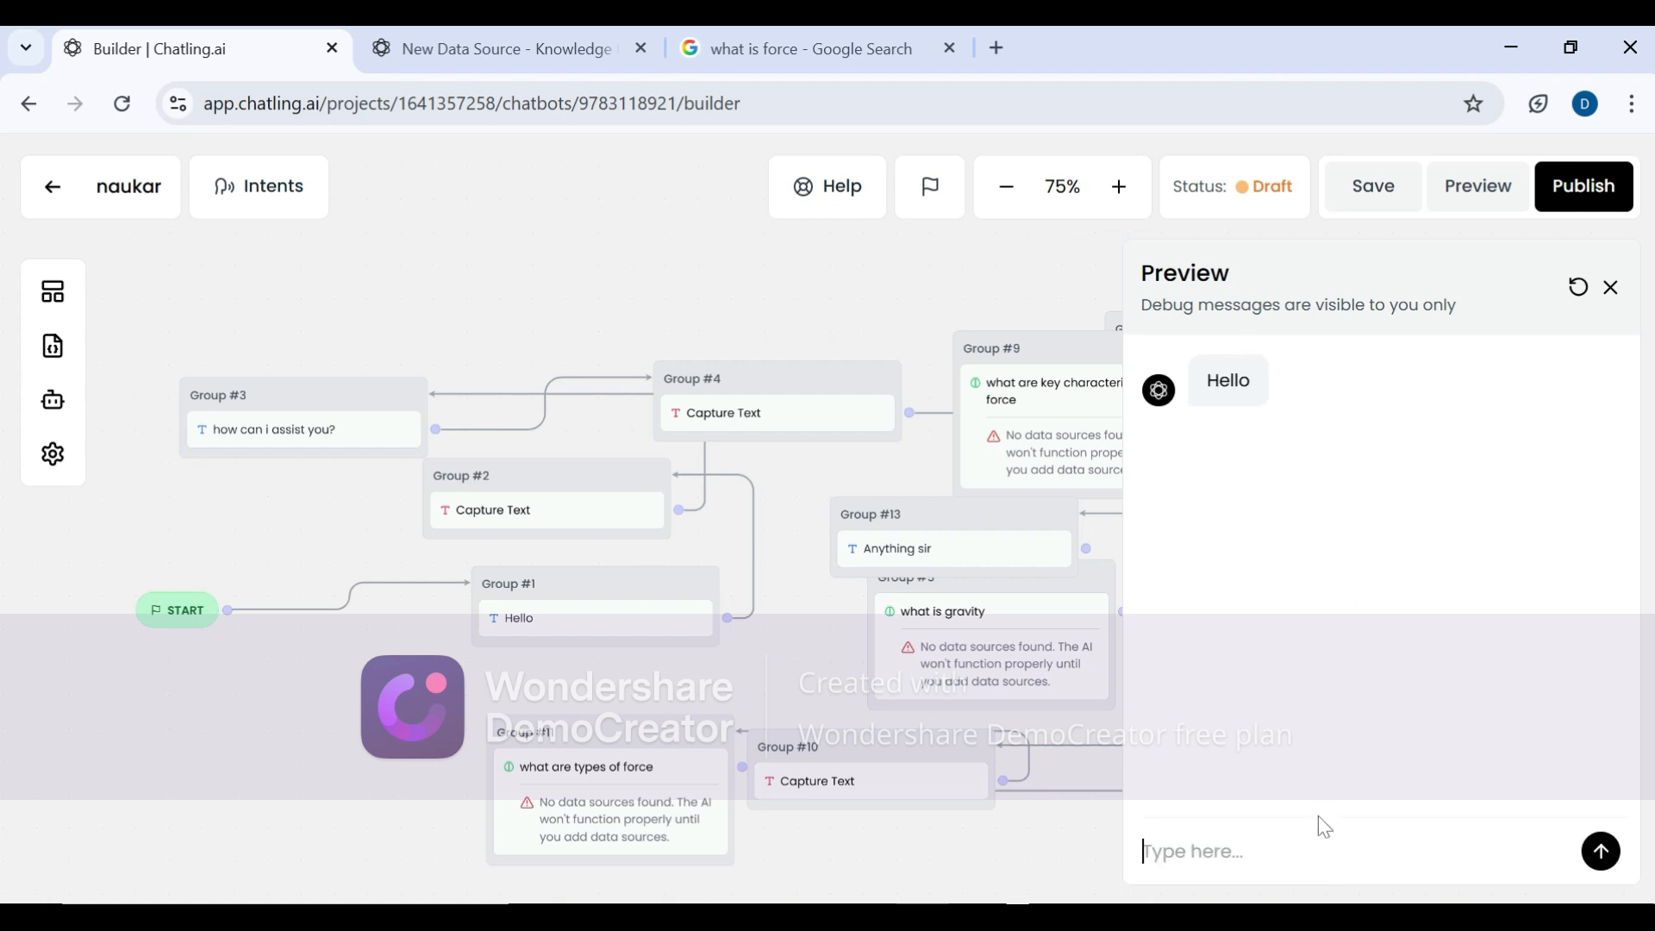
pyautogui.write('hlo')
pyautogui.press('Return')
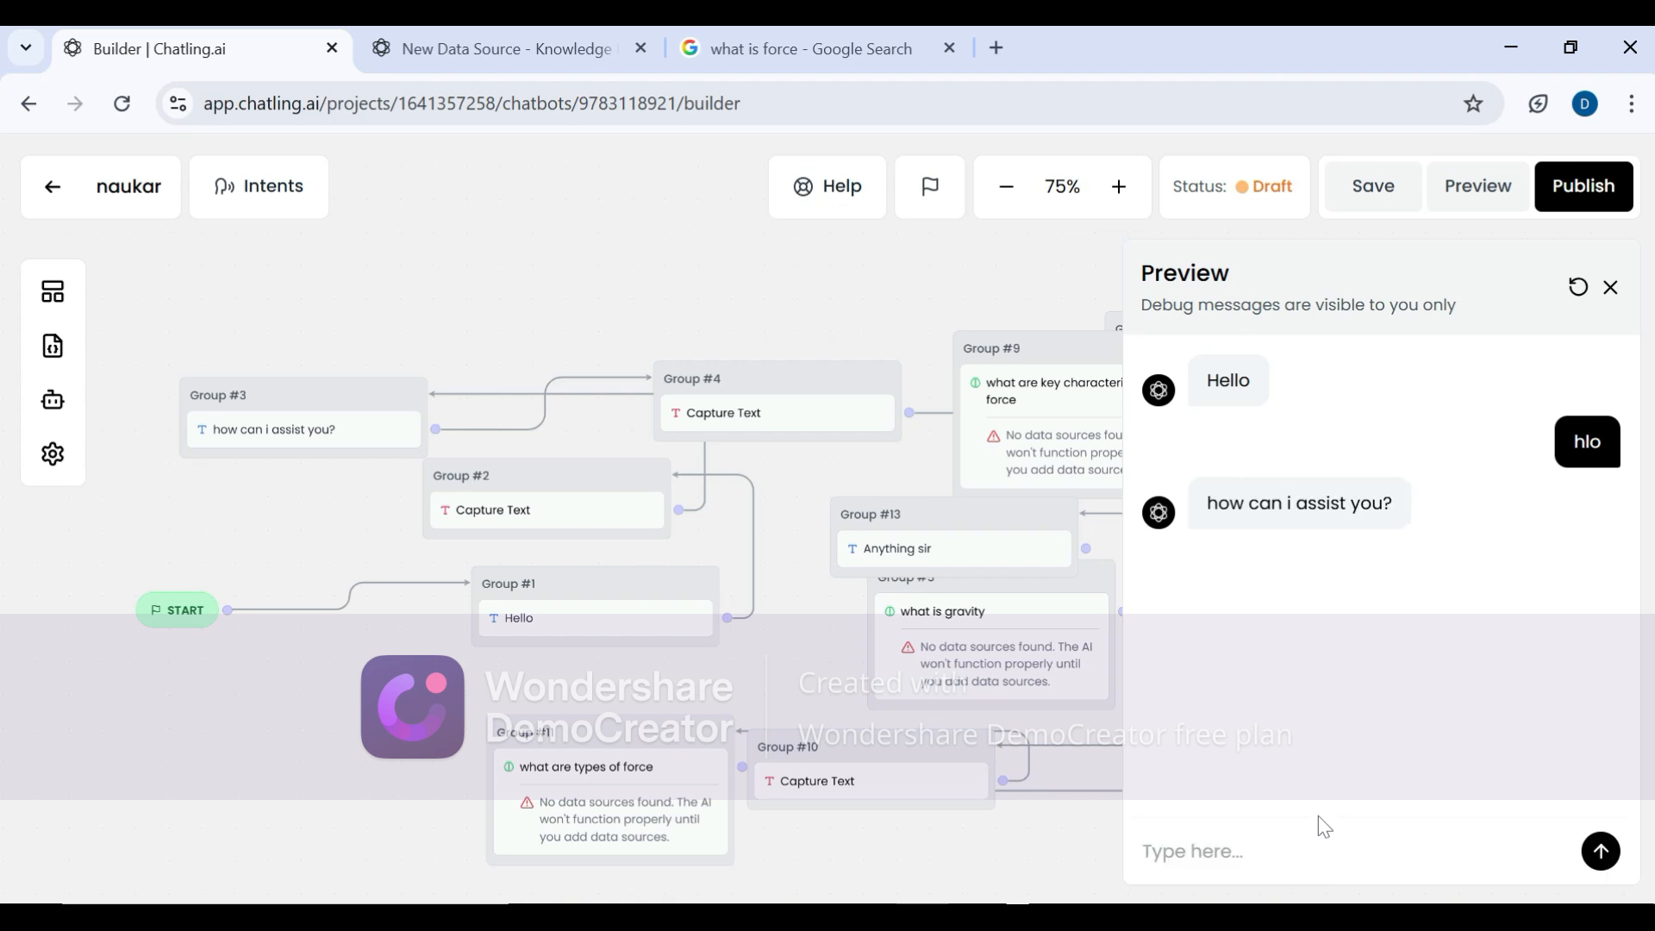
pyautogui.write('what is gravity')
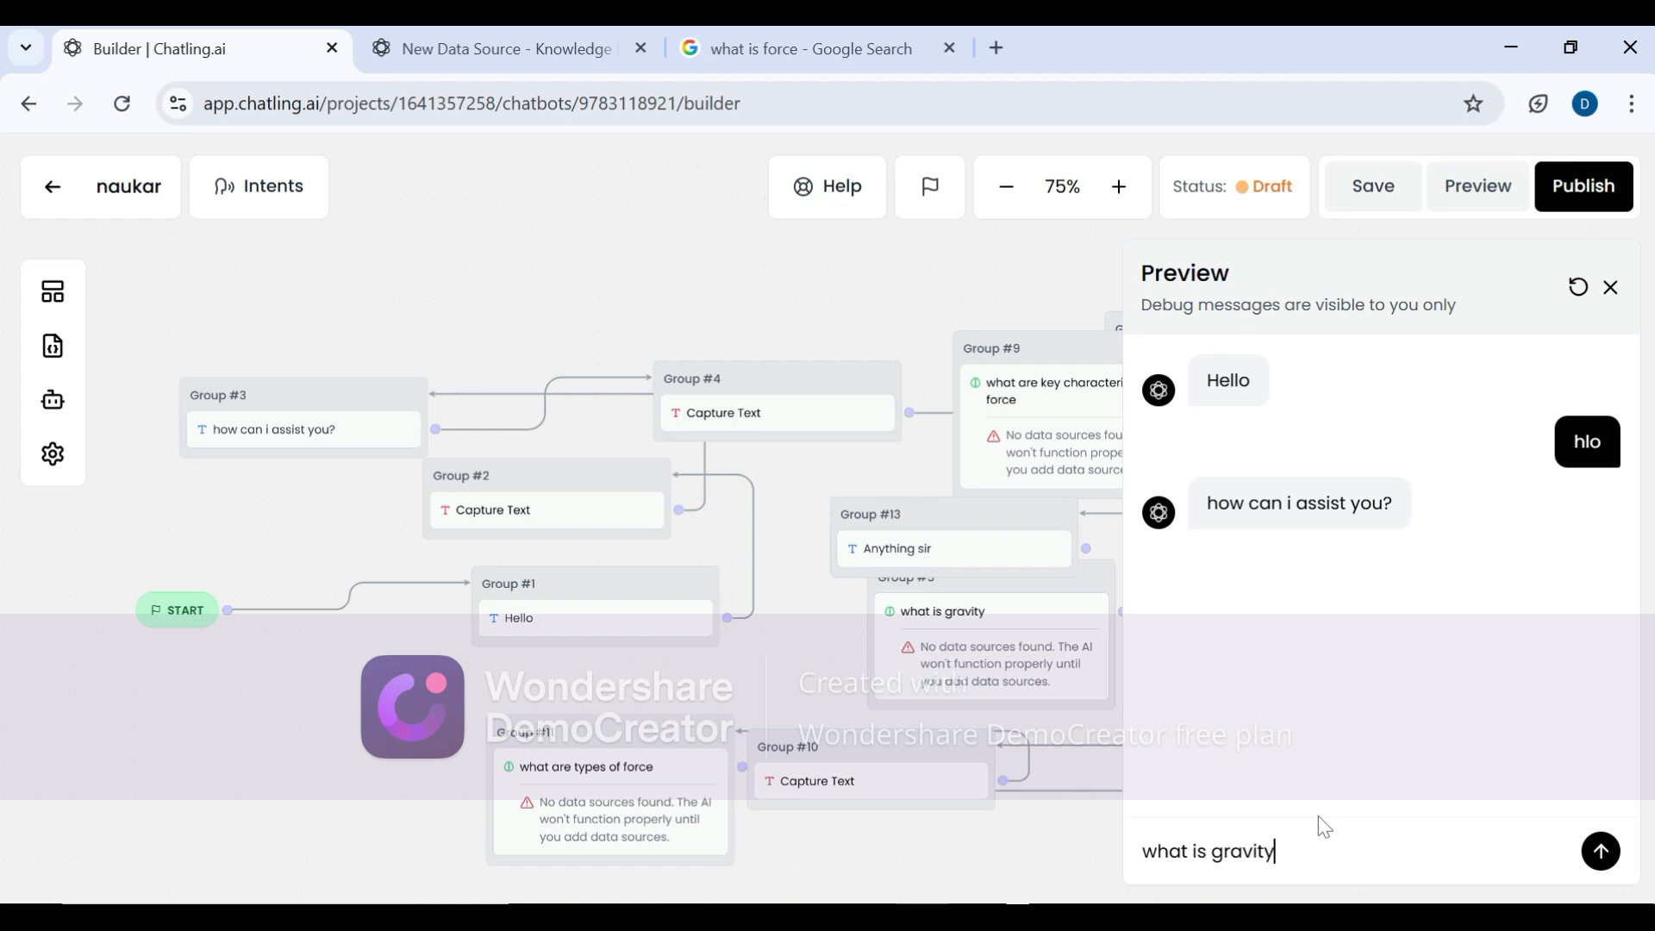
pyautogui.press('Return')
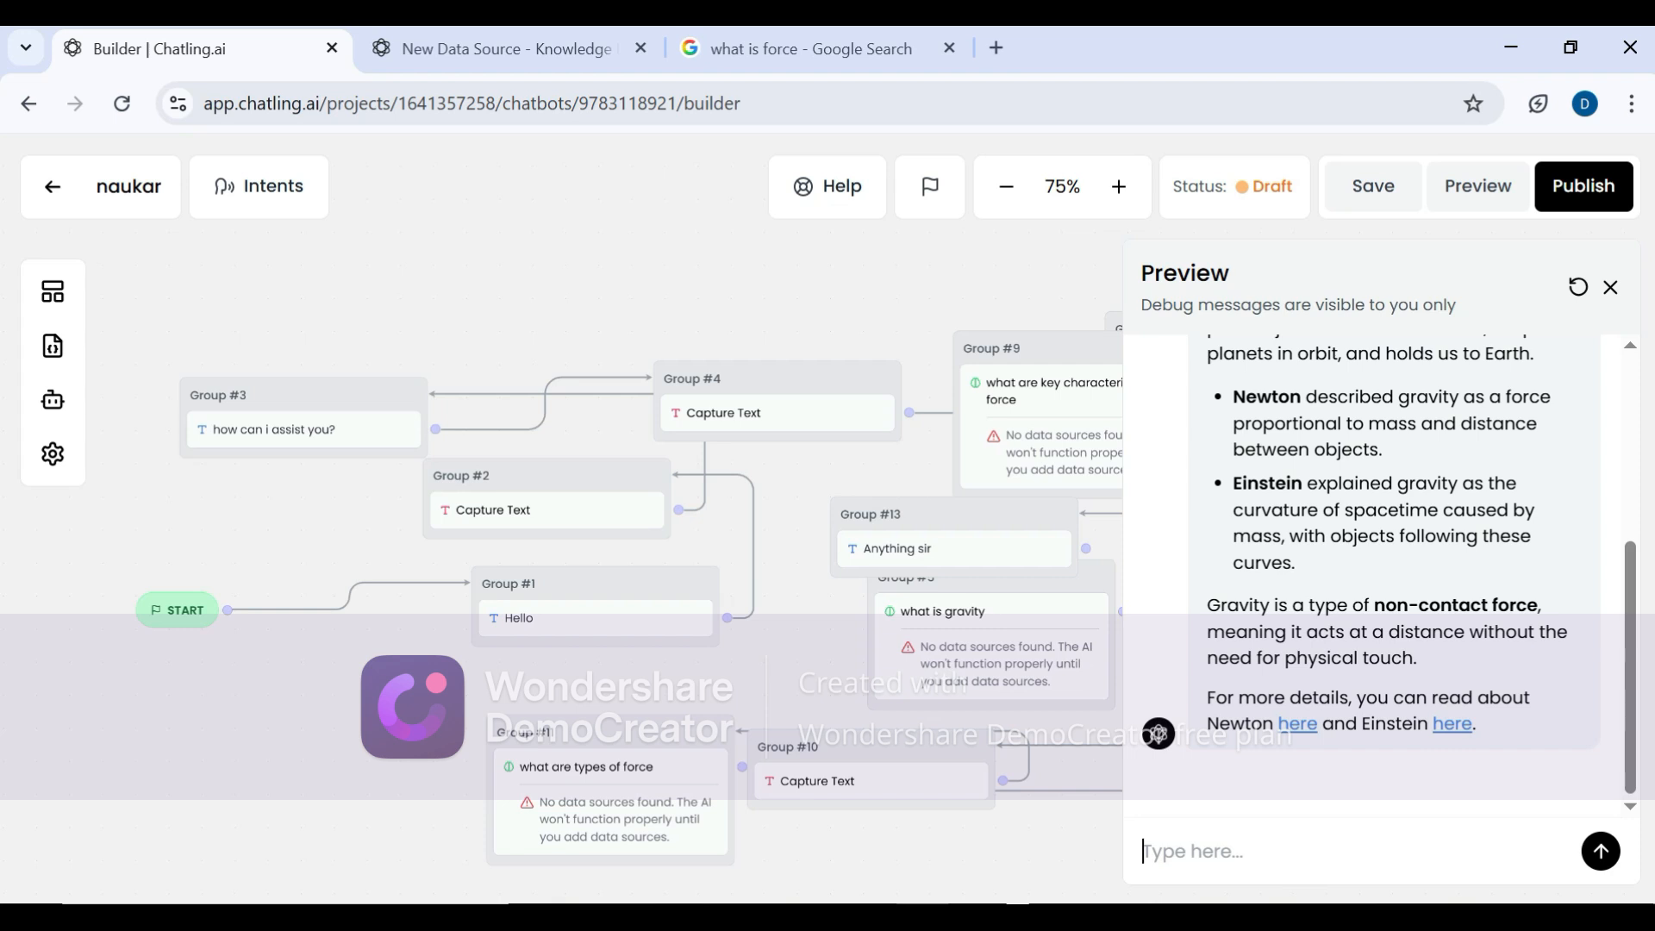
pyautogui.write('what is force')
pyautogui.press('Return')
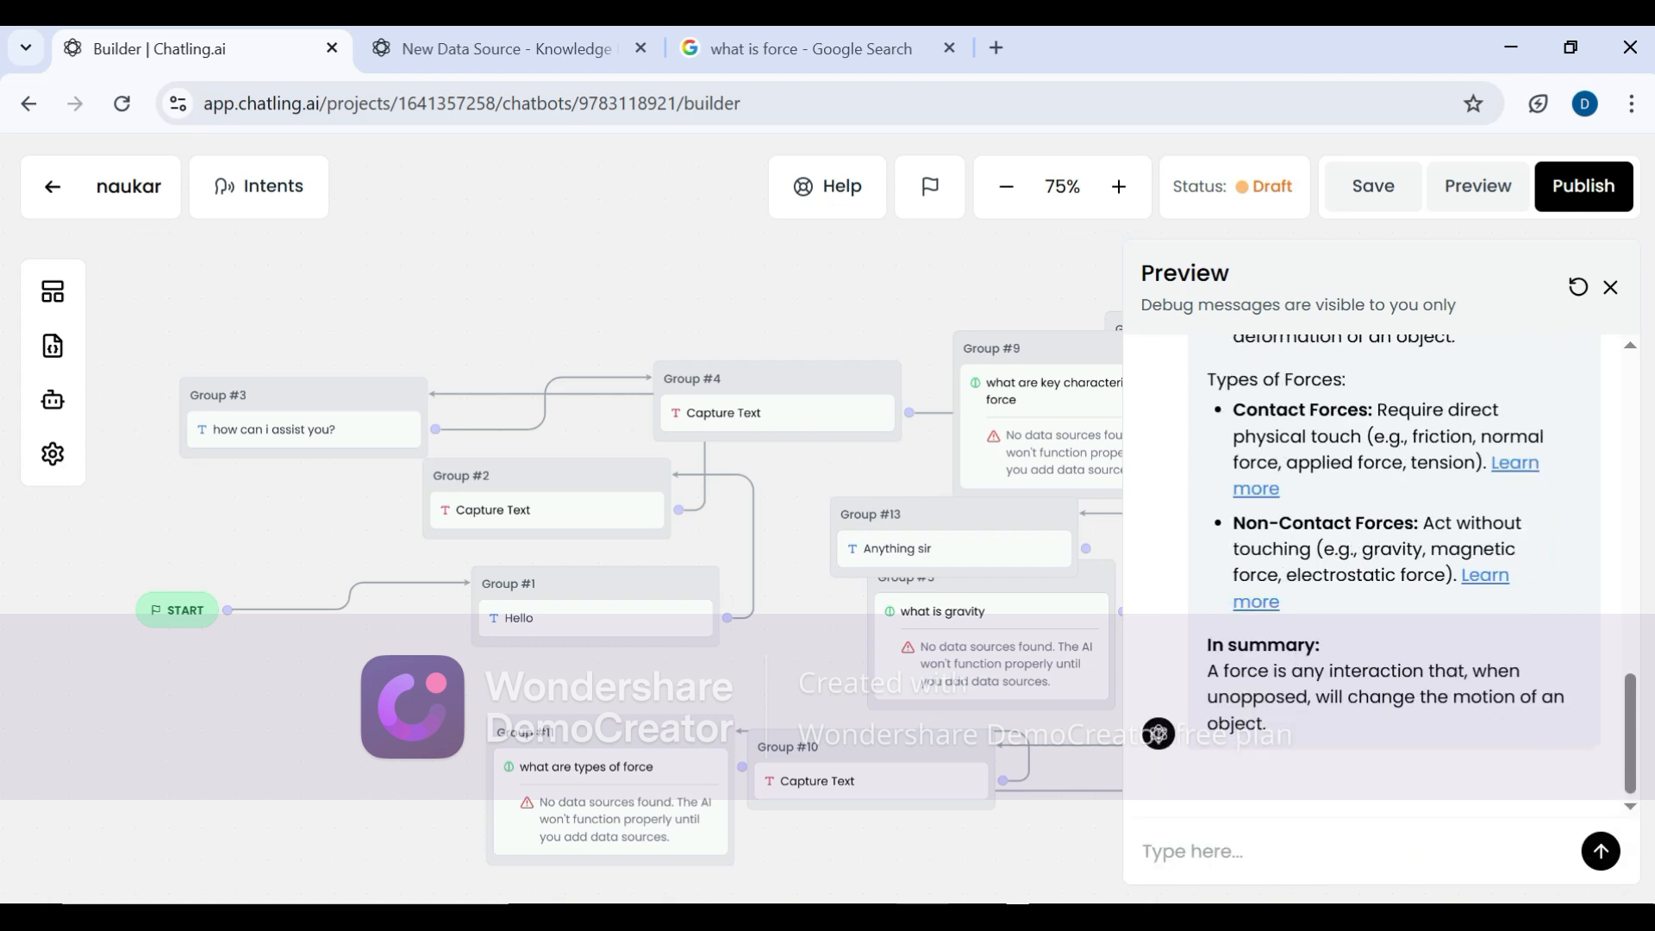
# - Ask the preview chat "what are key characteristics of force", check for a reply, and close the preview
pyautogui.write('what are key ')
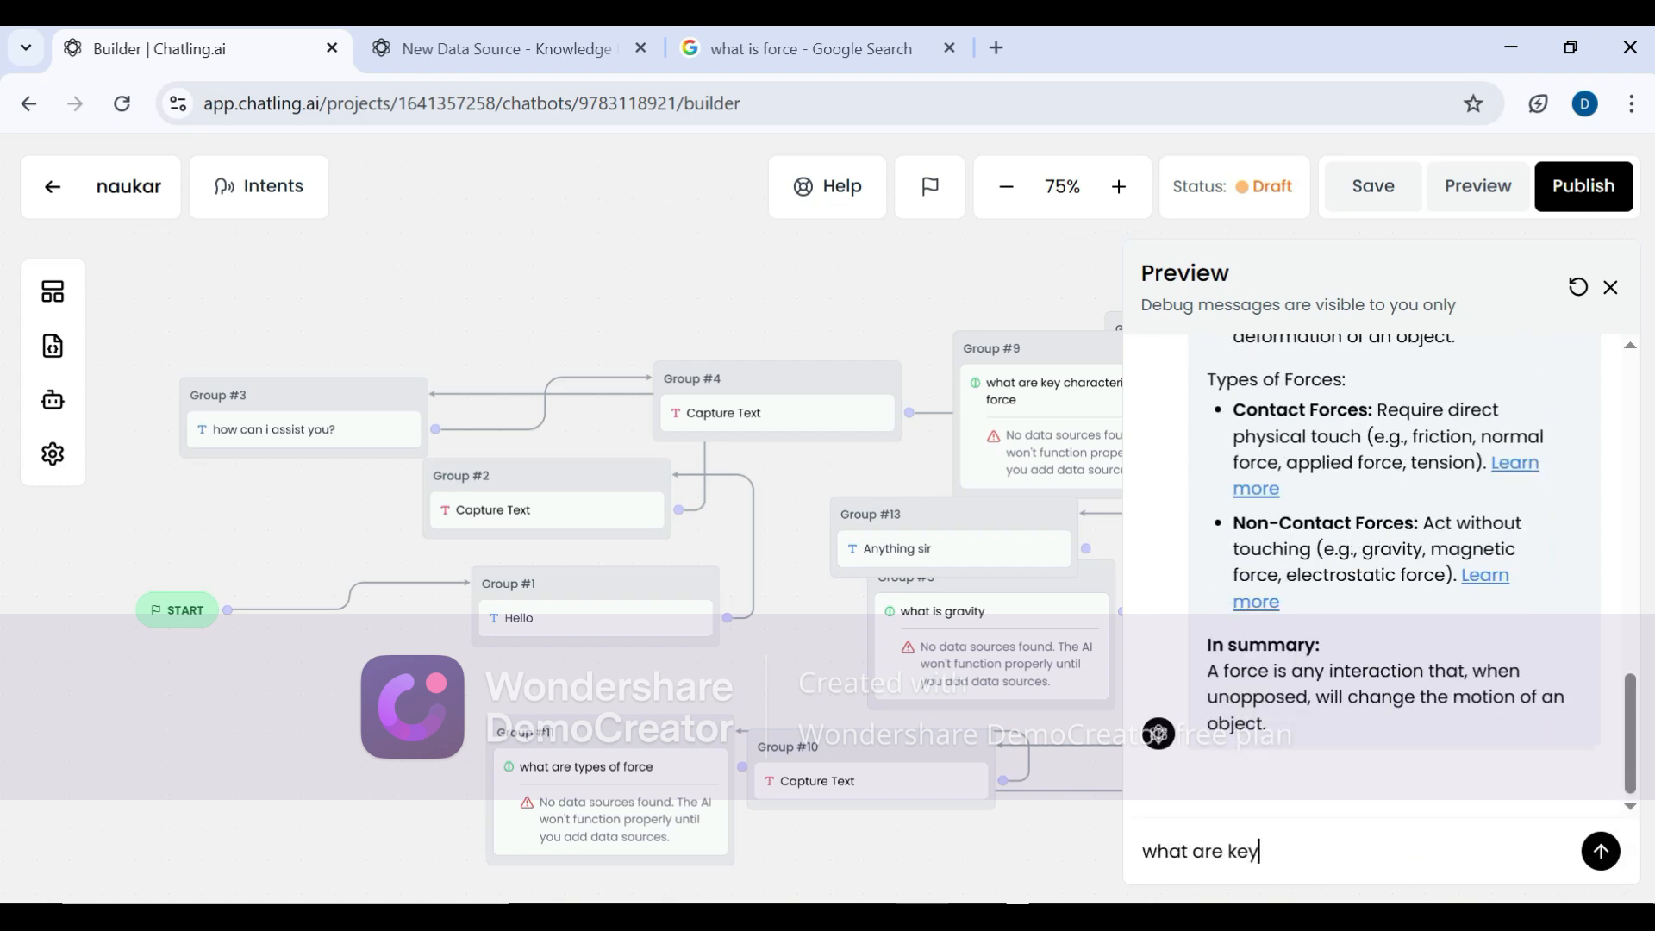
pyautogui.write('characteristics')
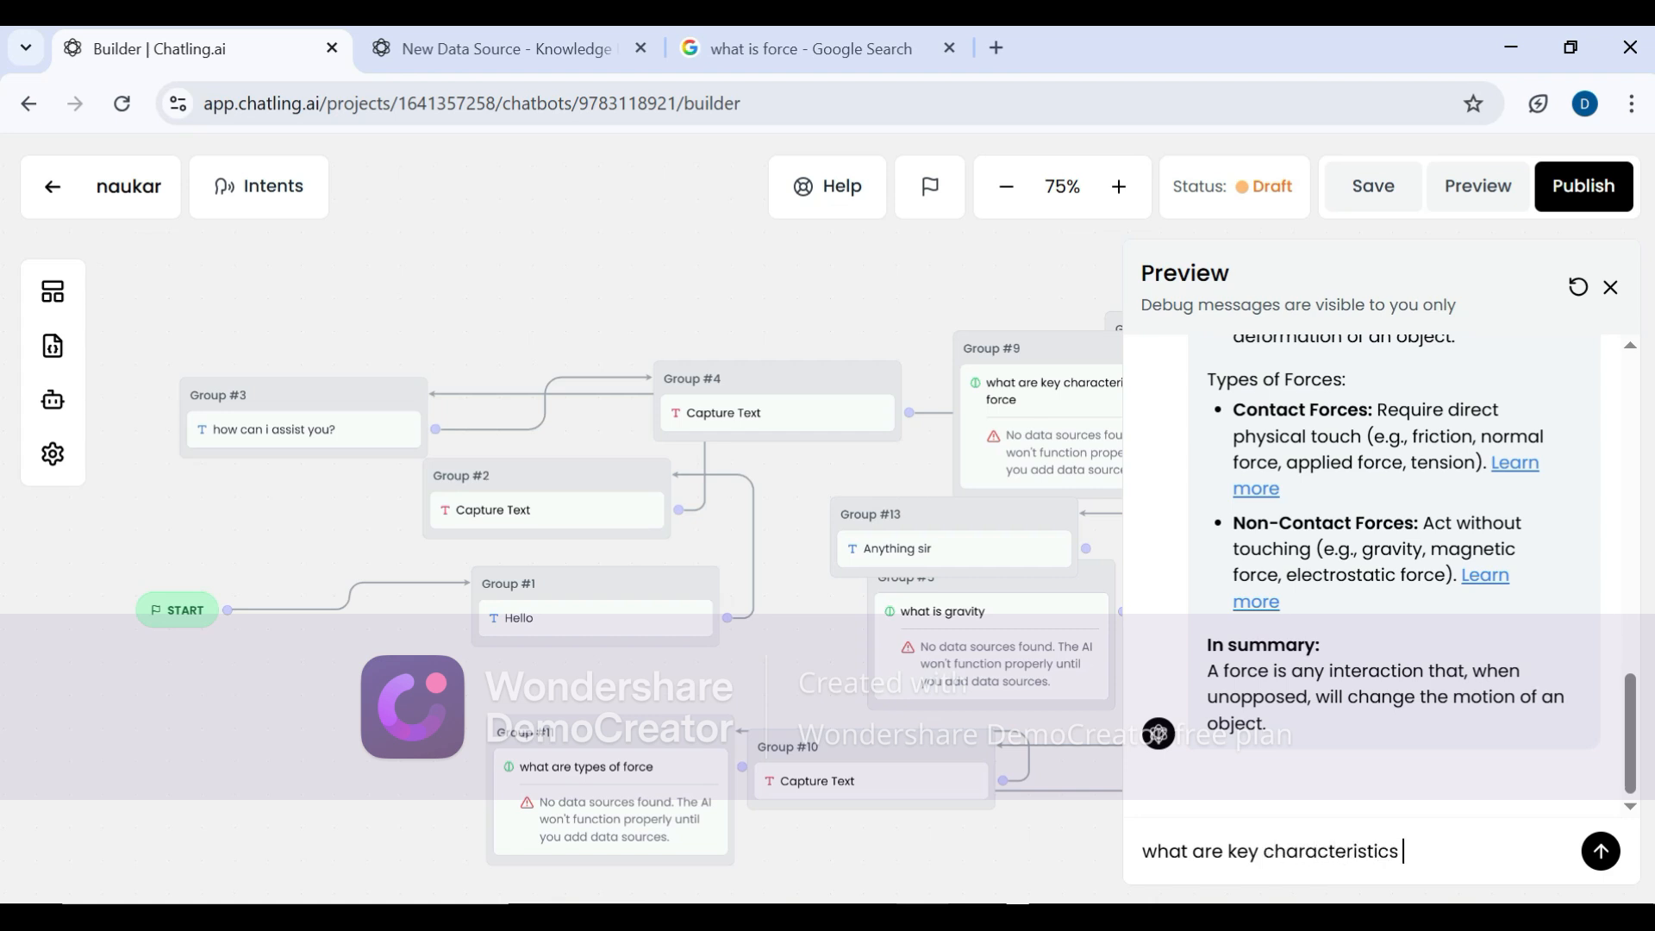
pyautogui.write(' of force')
pyautogui.press('Return')
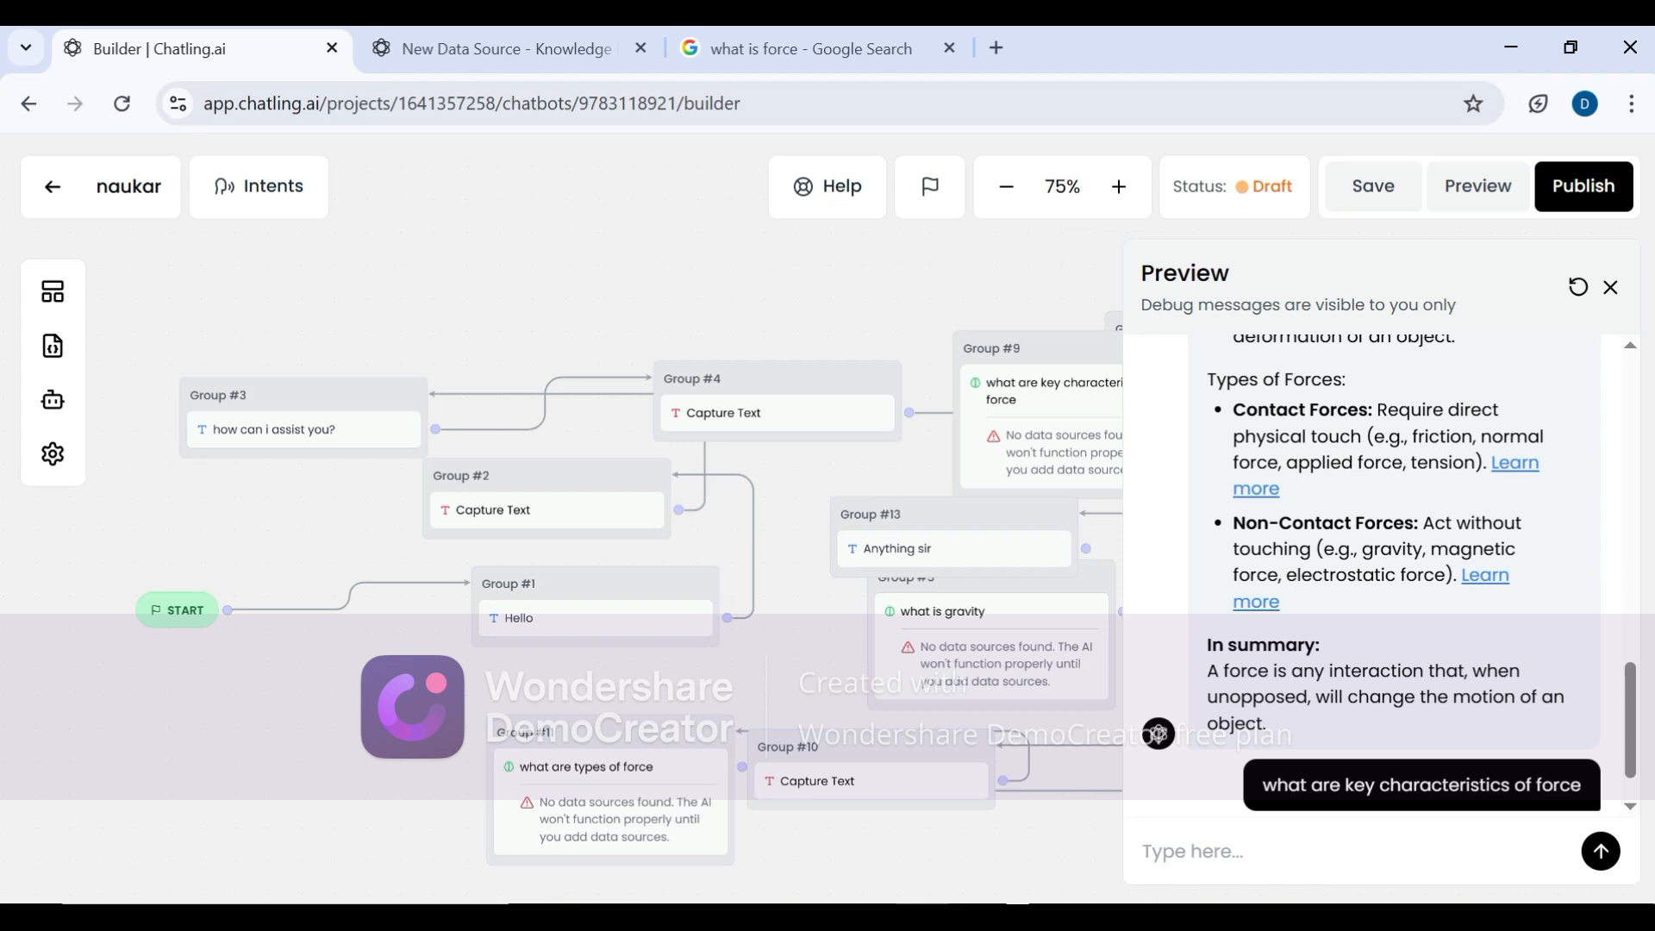
pyautogui.scroll(-1, 1638, 772)
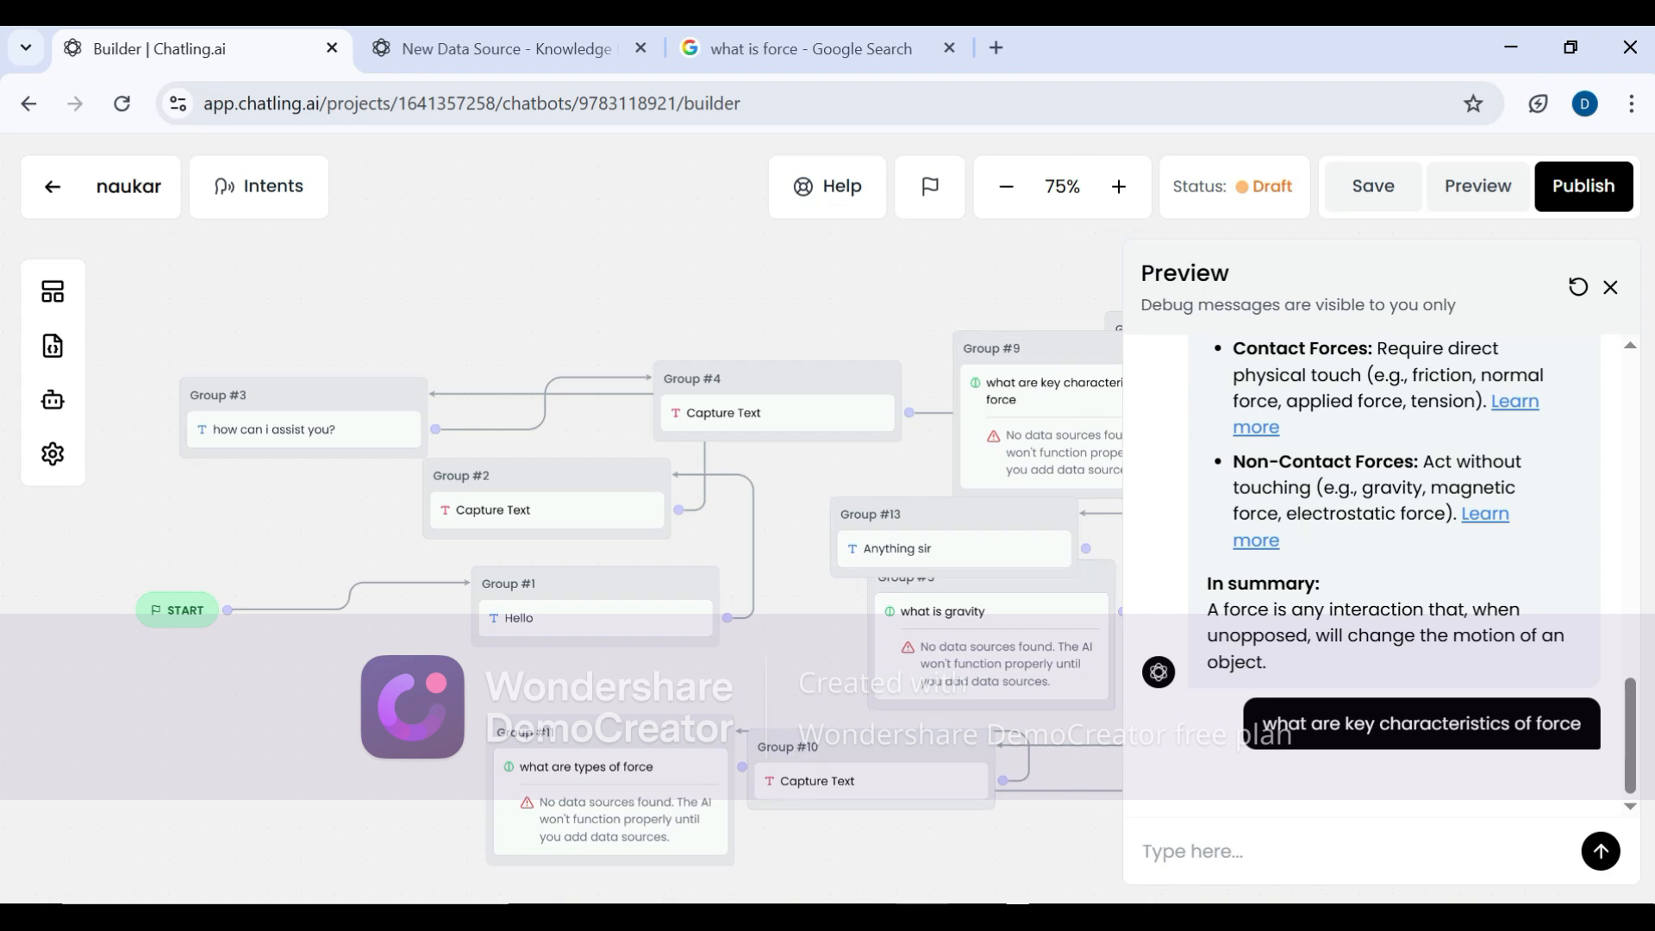
pyautogui.click(1611, 287)
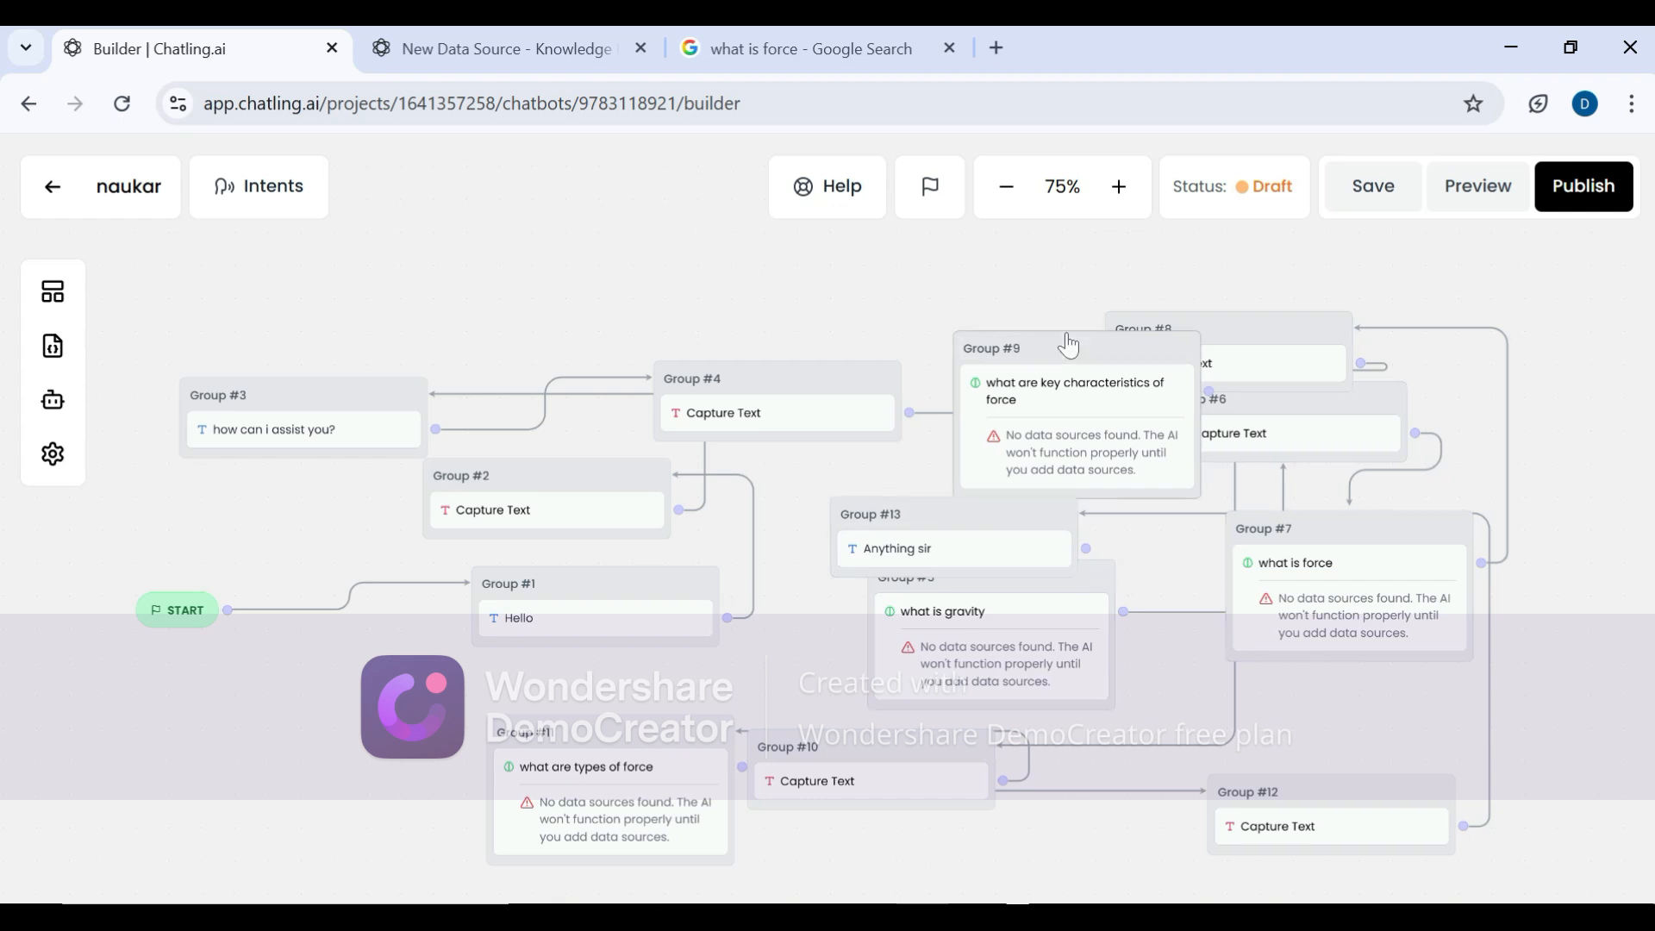
# - Move Groups #9, #13 and #8 apart so they no longer overlap, and connect Group #8's Capture Text to the "what are key characteristics of force" group
pyautogui.moveTo(1069, 345); pyautogui.dragTo(524, 183)
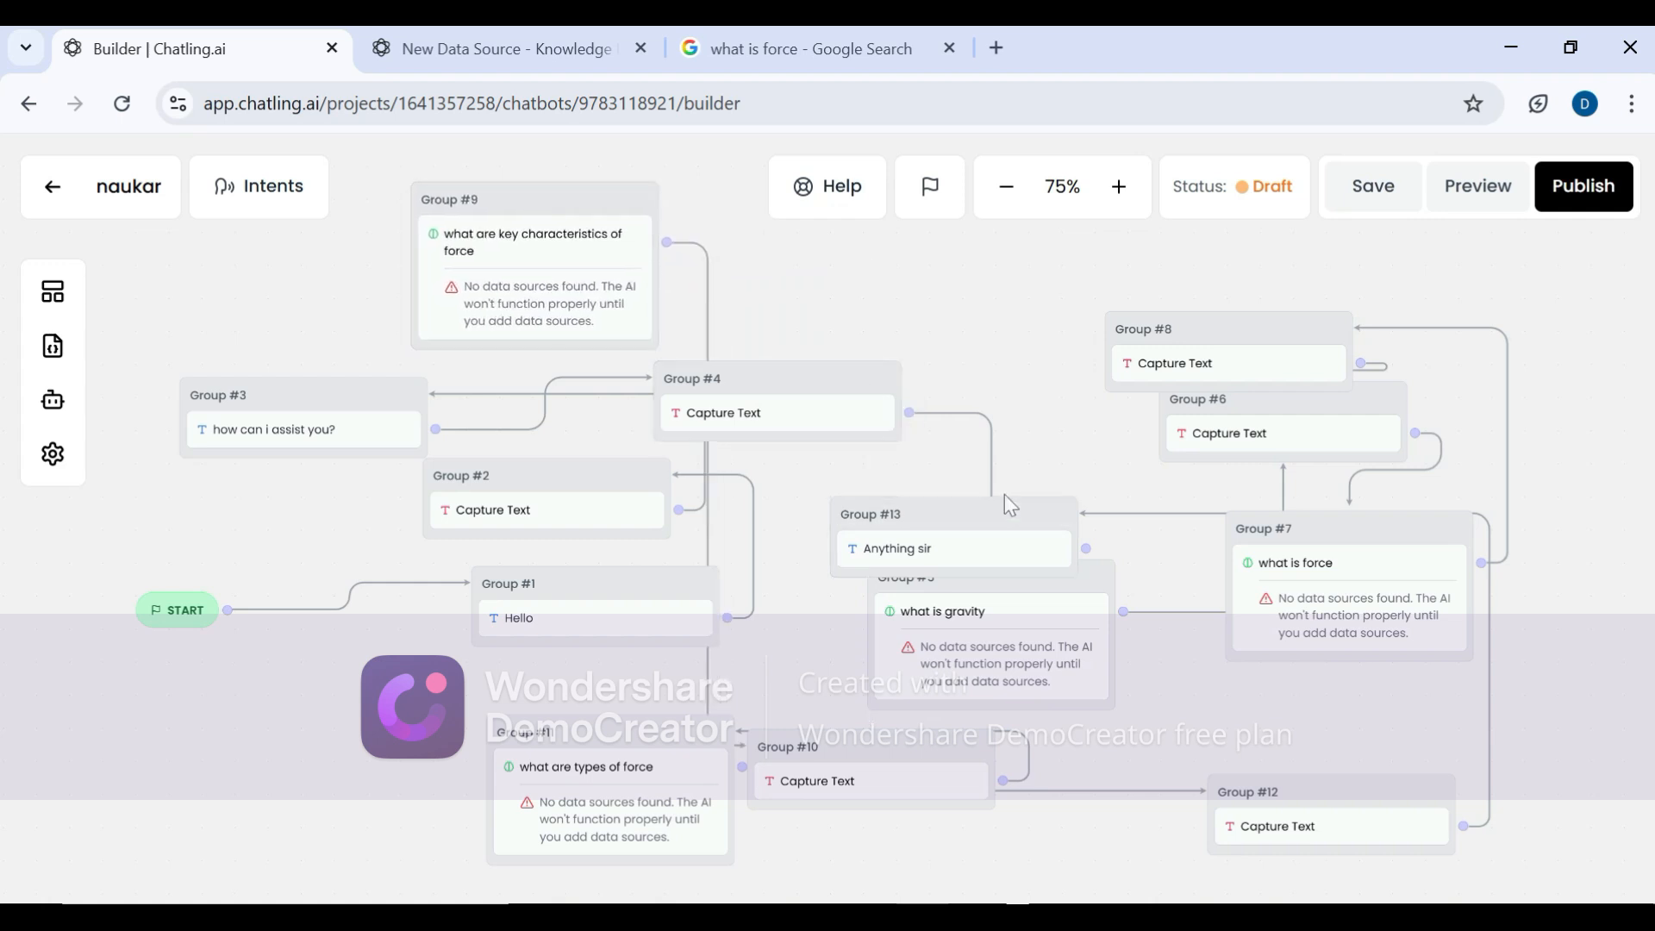
pyautogui.moveTo(1007, 508); pyautogui.dragTo(937, 273)
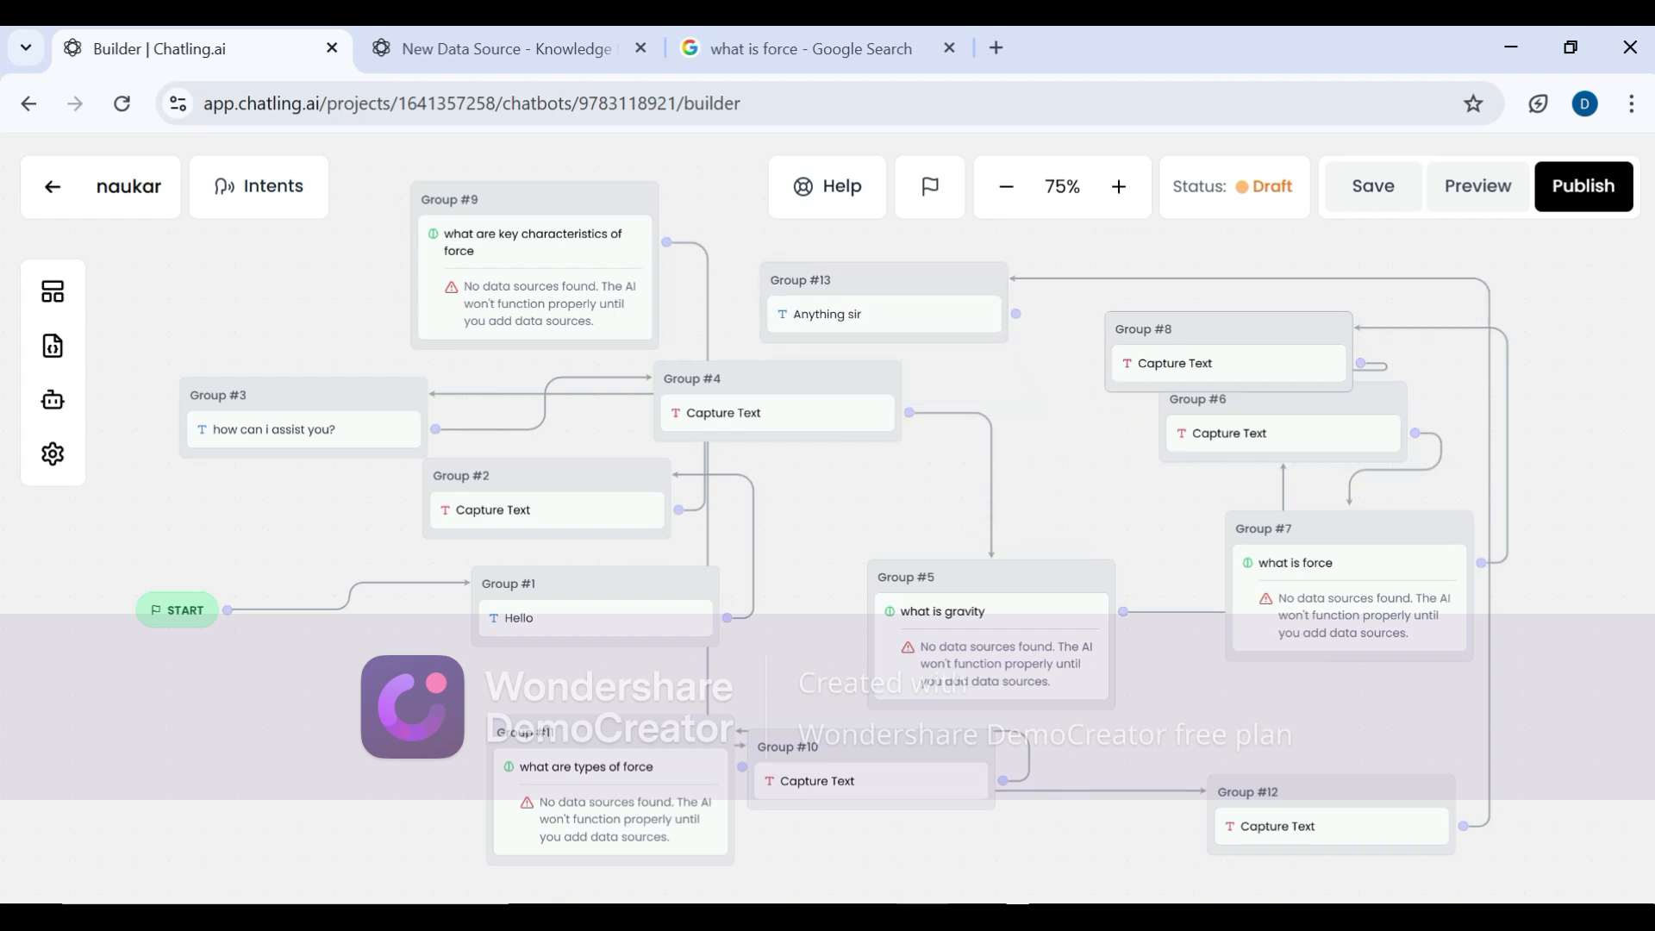
pyautogui.moveTo(1223, 322); pyautogui.dragTo(1026, 445)
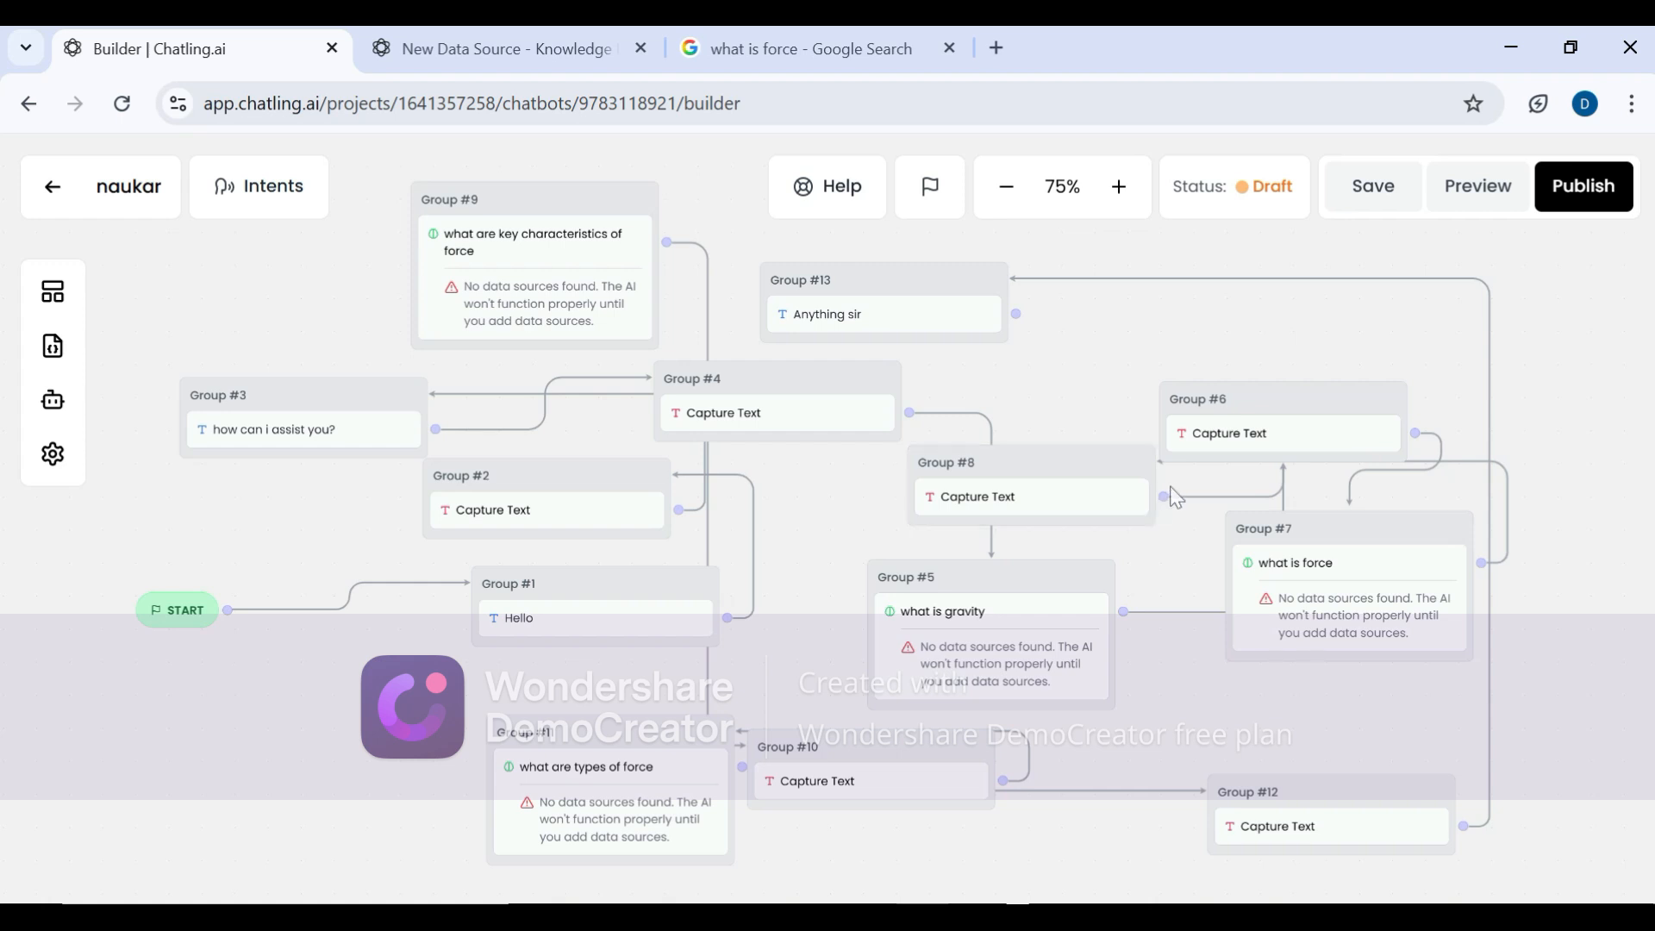
pyautogui.moveTo(1165, 497); pyautogui.dragTo(671, 217)
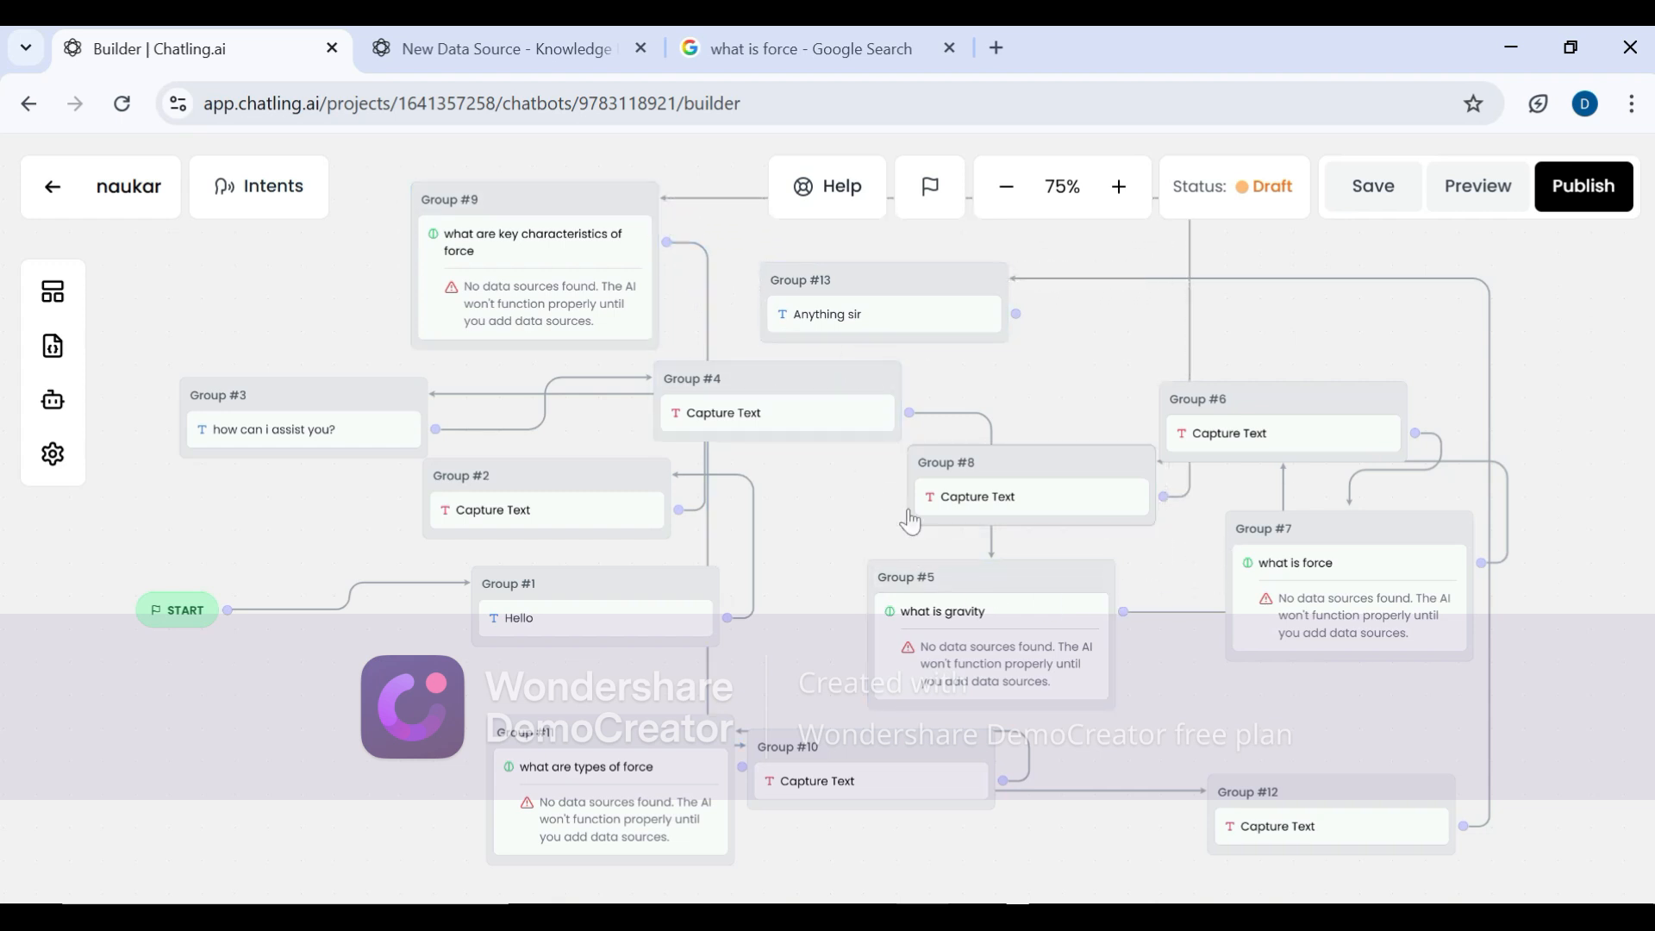
# - Preview the rewired chatbot, sending "hlo", "what is gravity" and "what is force"
pyautogui.click(1471, 188)
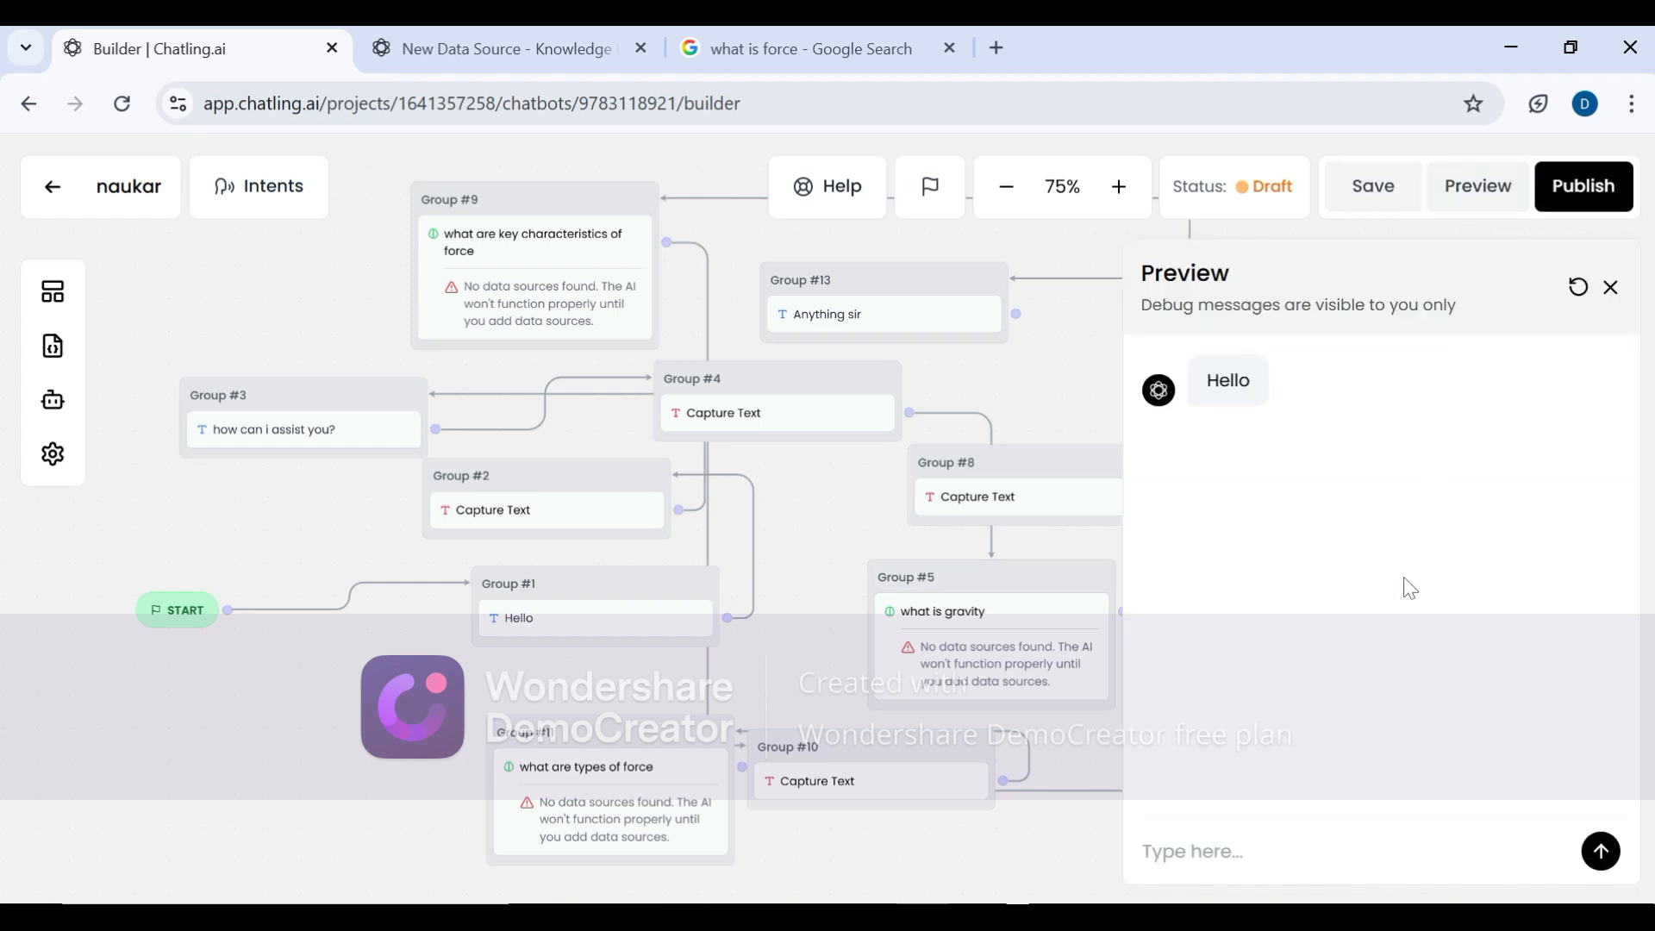
pyautogui.write('hlo')
pyautogui.press('Return')
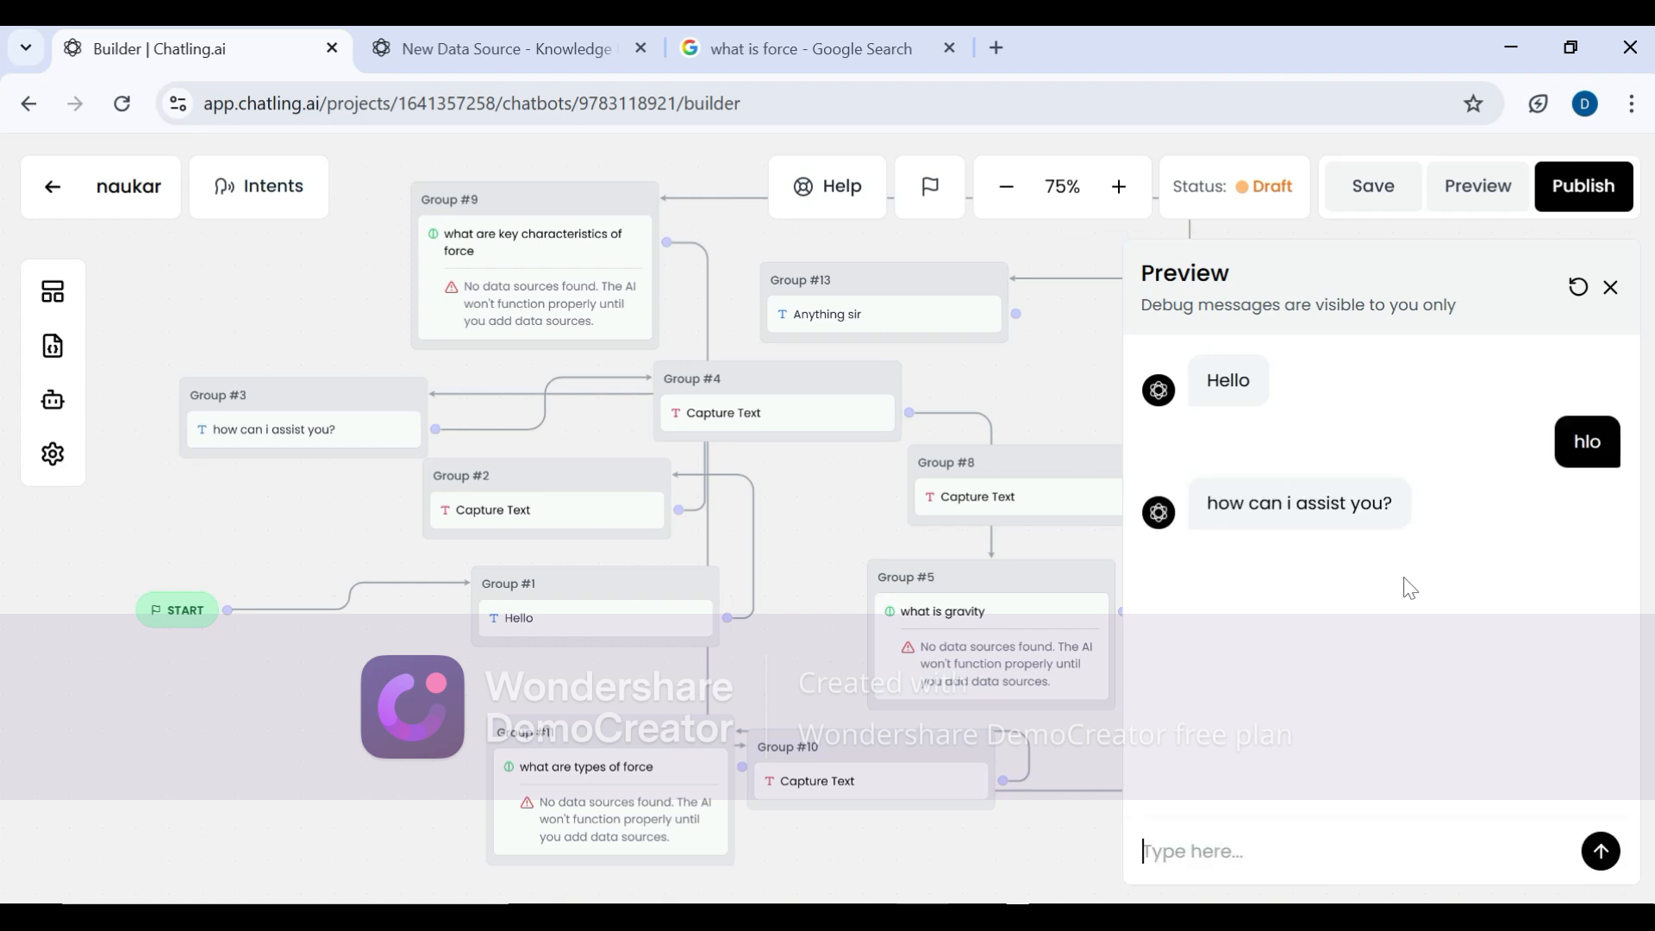
pyautogui.write('what is gravity')
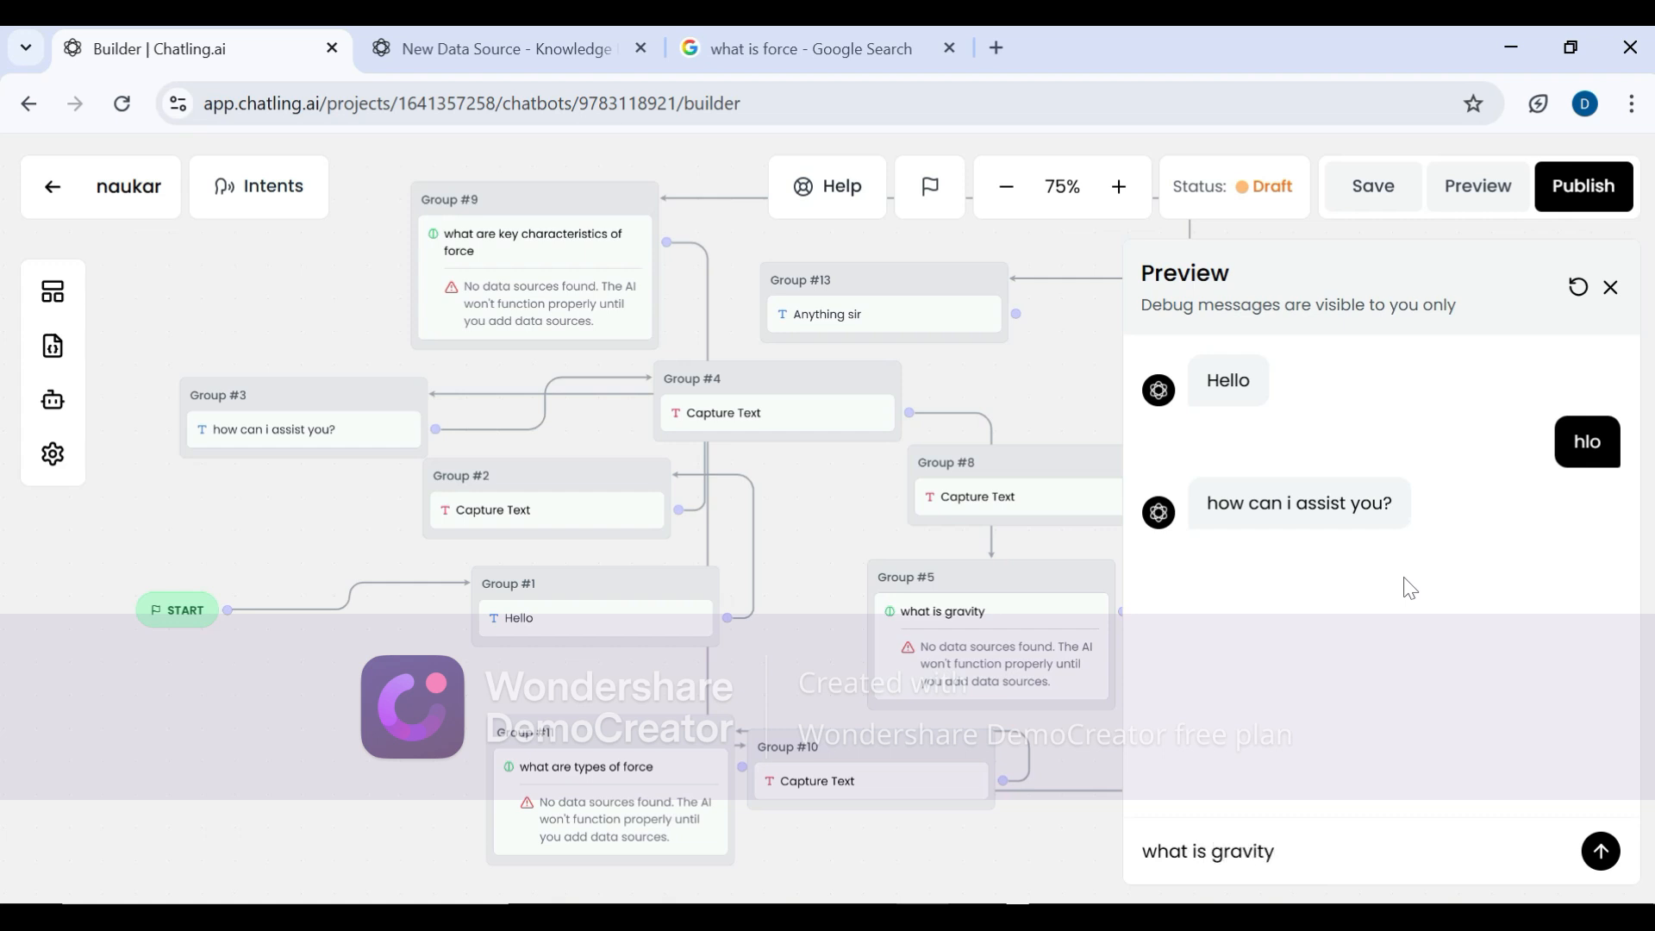
pyautogui.press('Return')
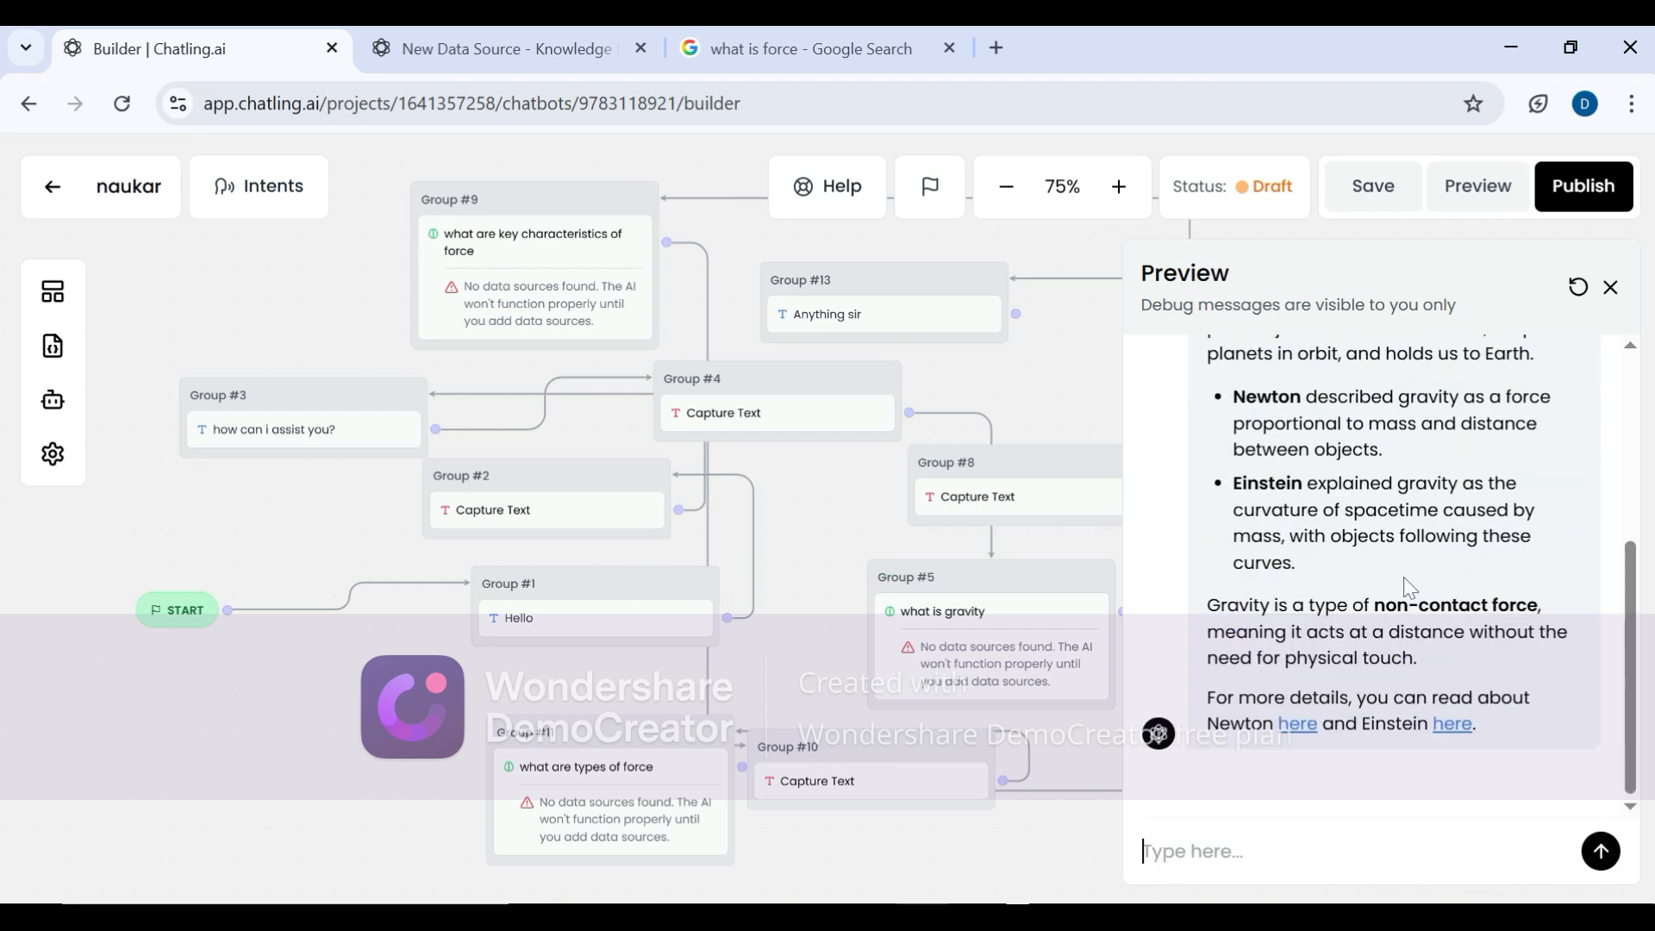
pyautogui.write('what is force')
pyautogui.press('Return')
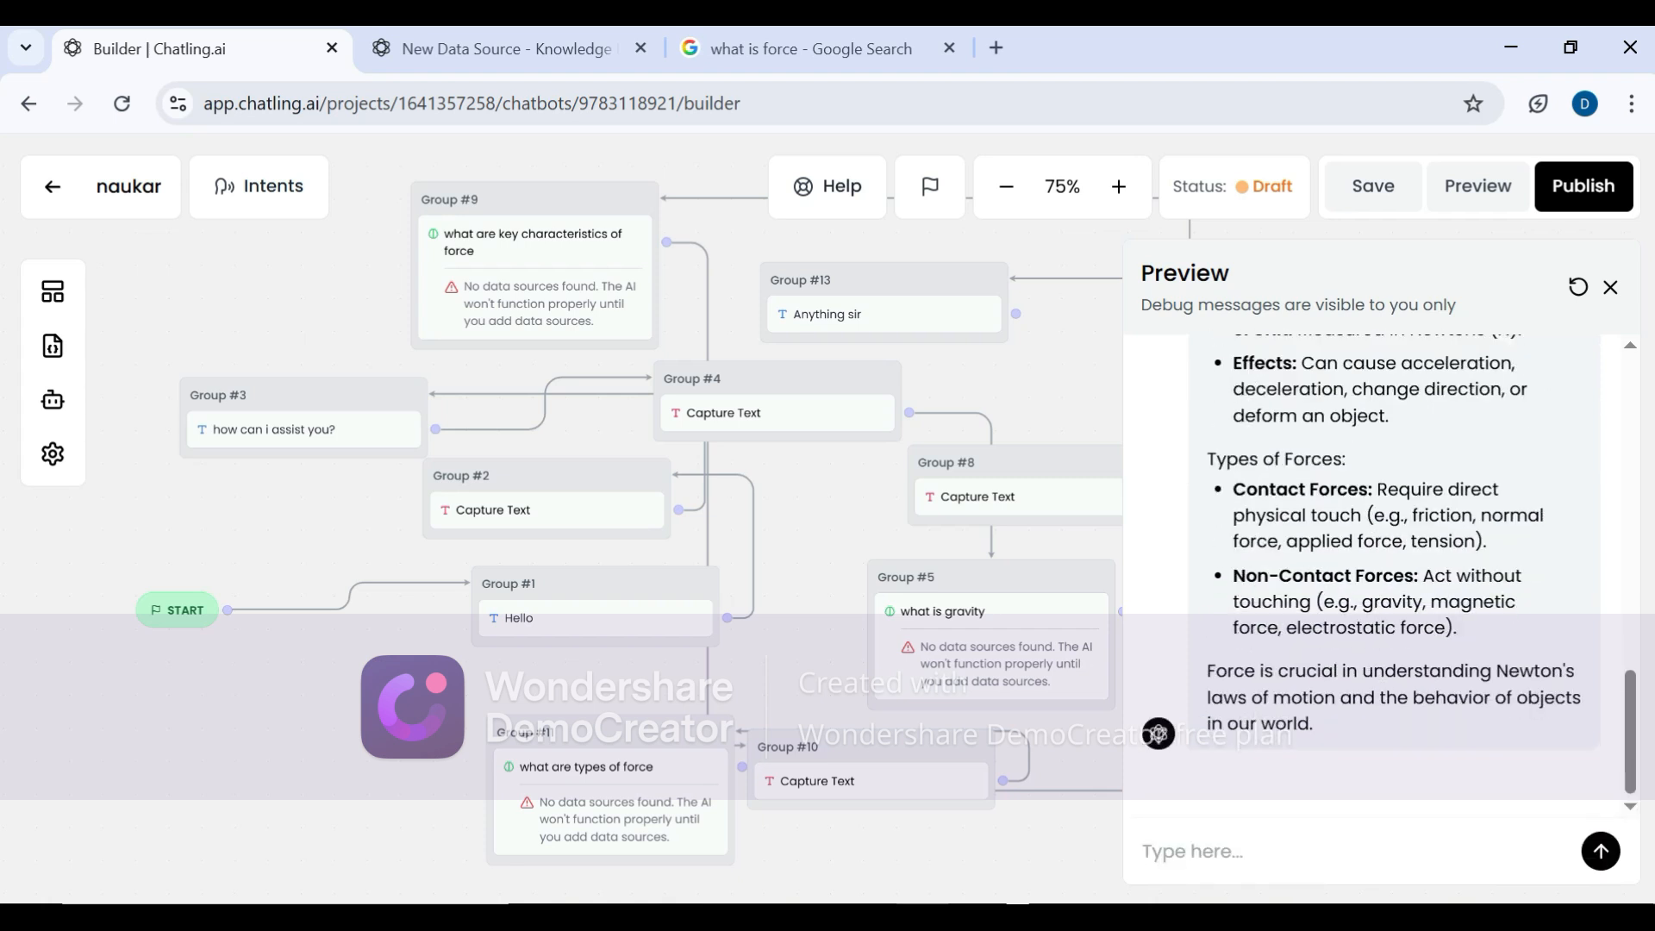
# - Ask the preview chat "what are key characteristics of force"
pyautogui.write('what are key cha')
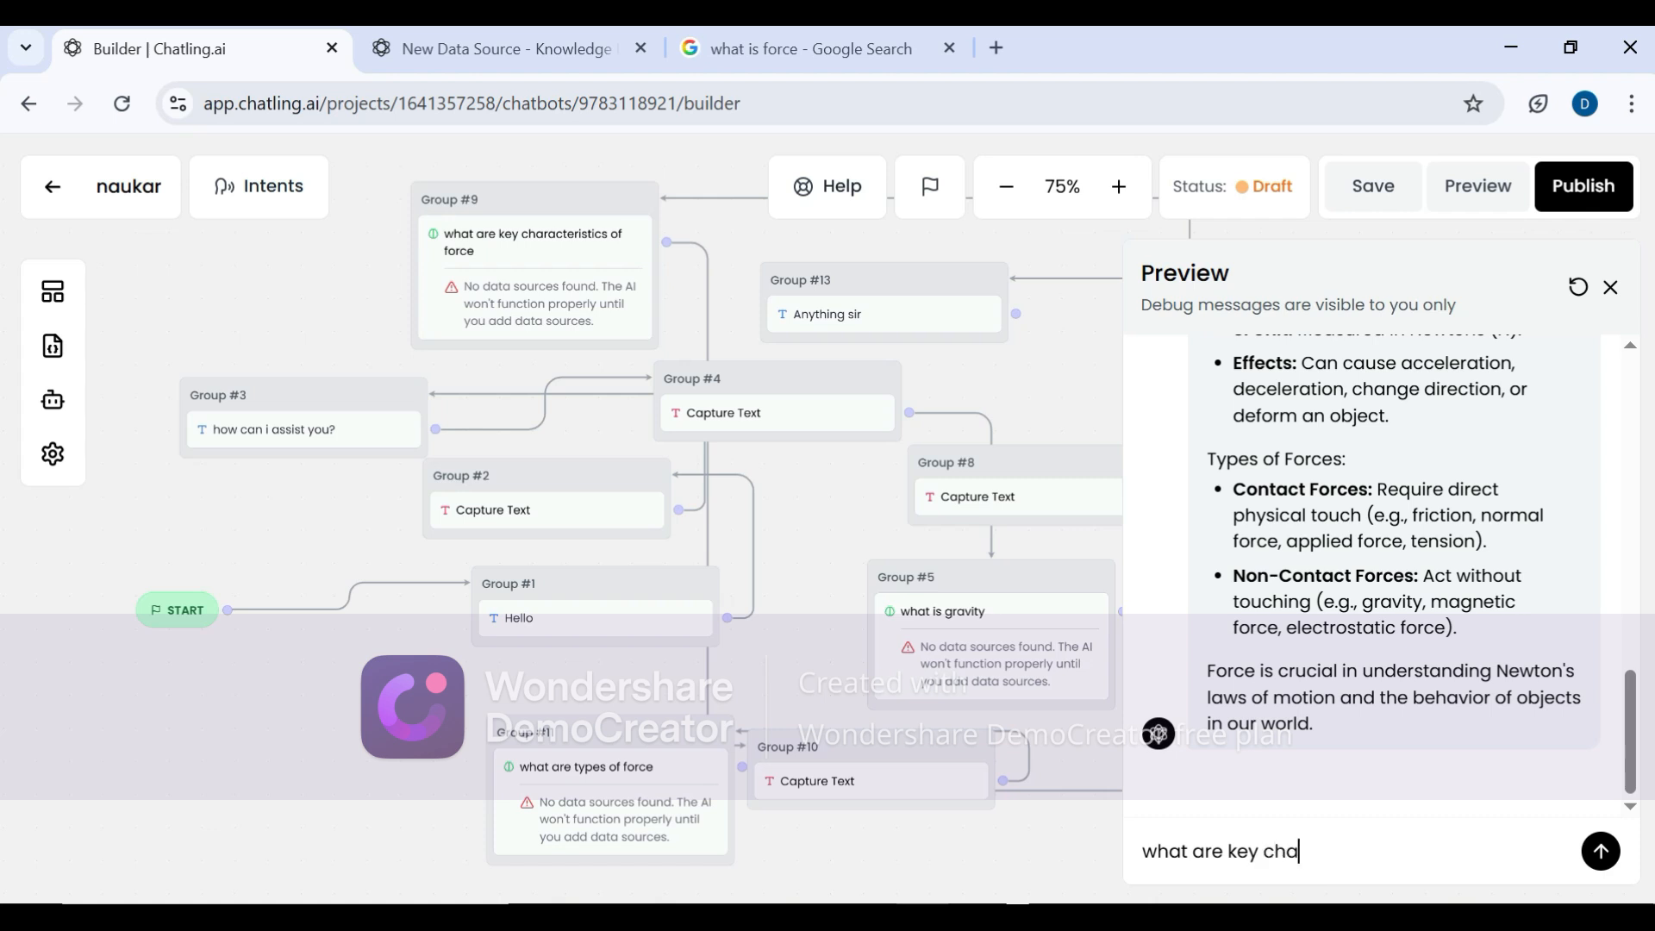
pyautogui.write('racteristics of force')
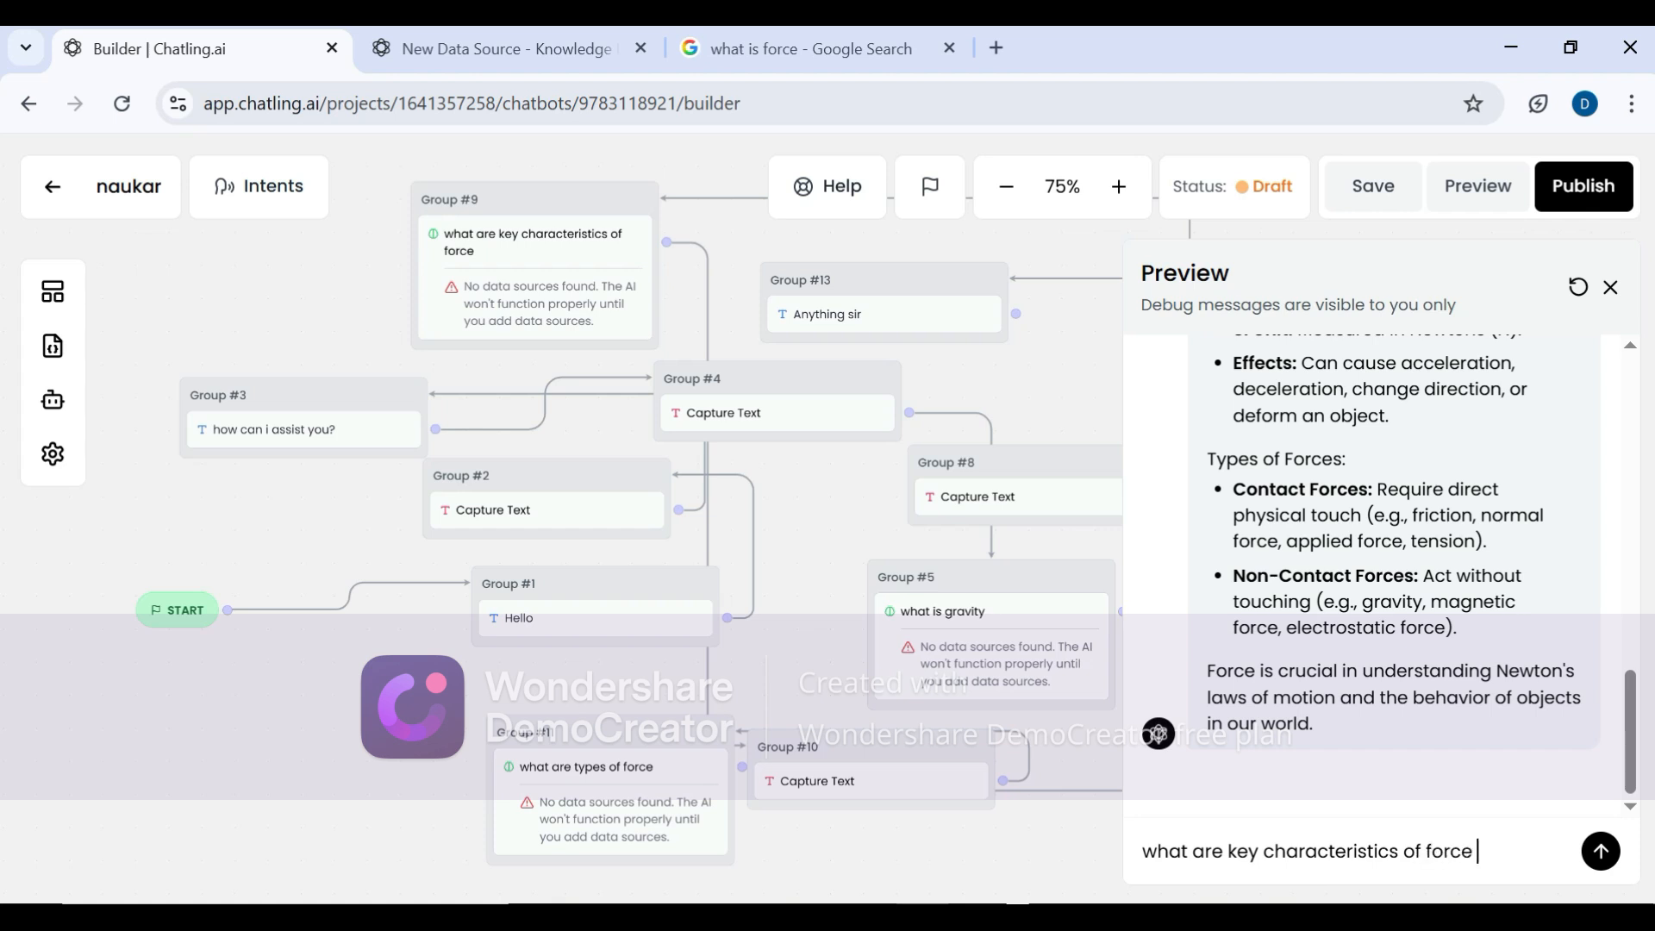
pyautogui.press('Return')
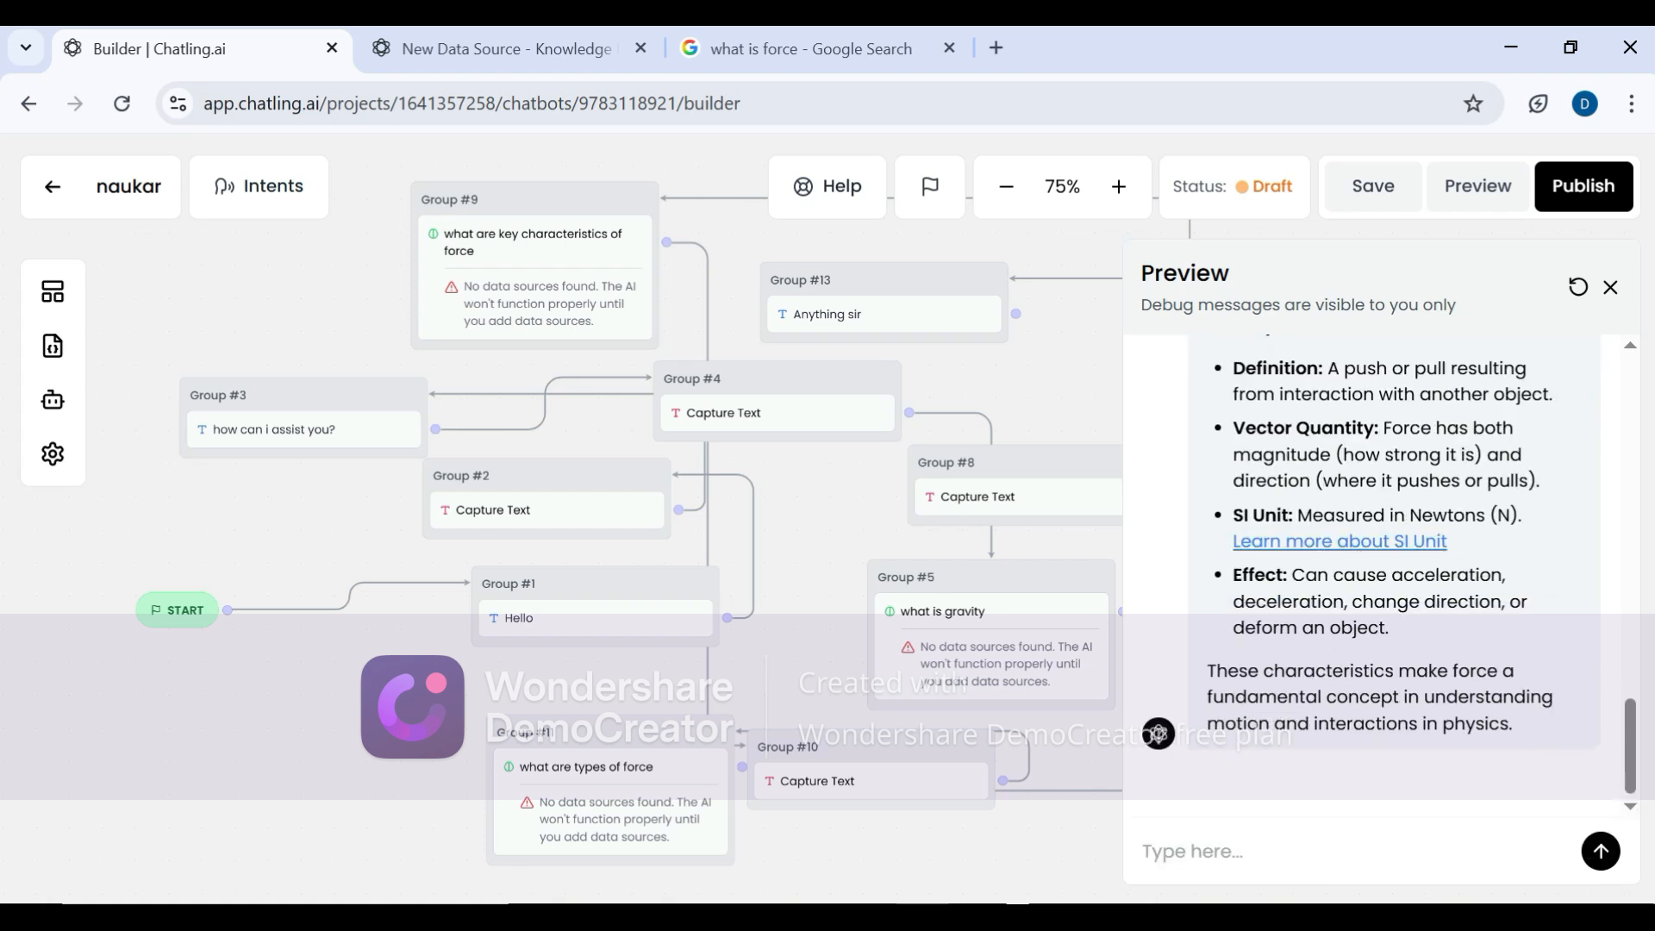
# - Ask the preview chat "what are types of force" and finish the conversation with "thank you"
pyautogui.write('what are type')
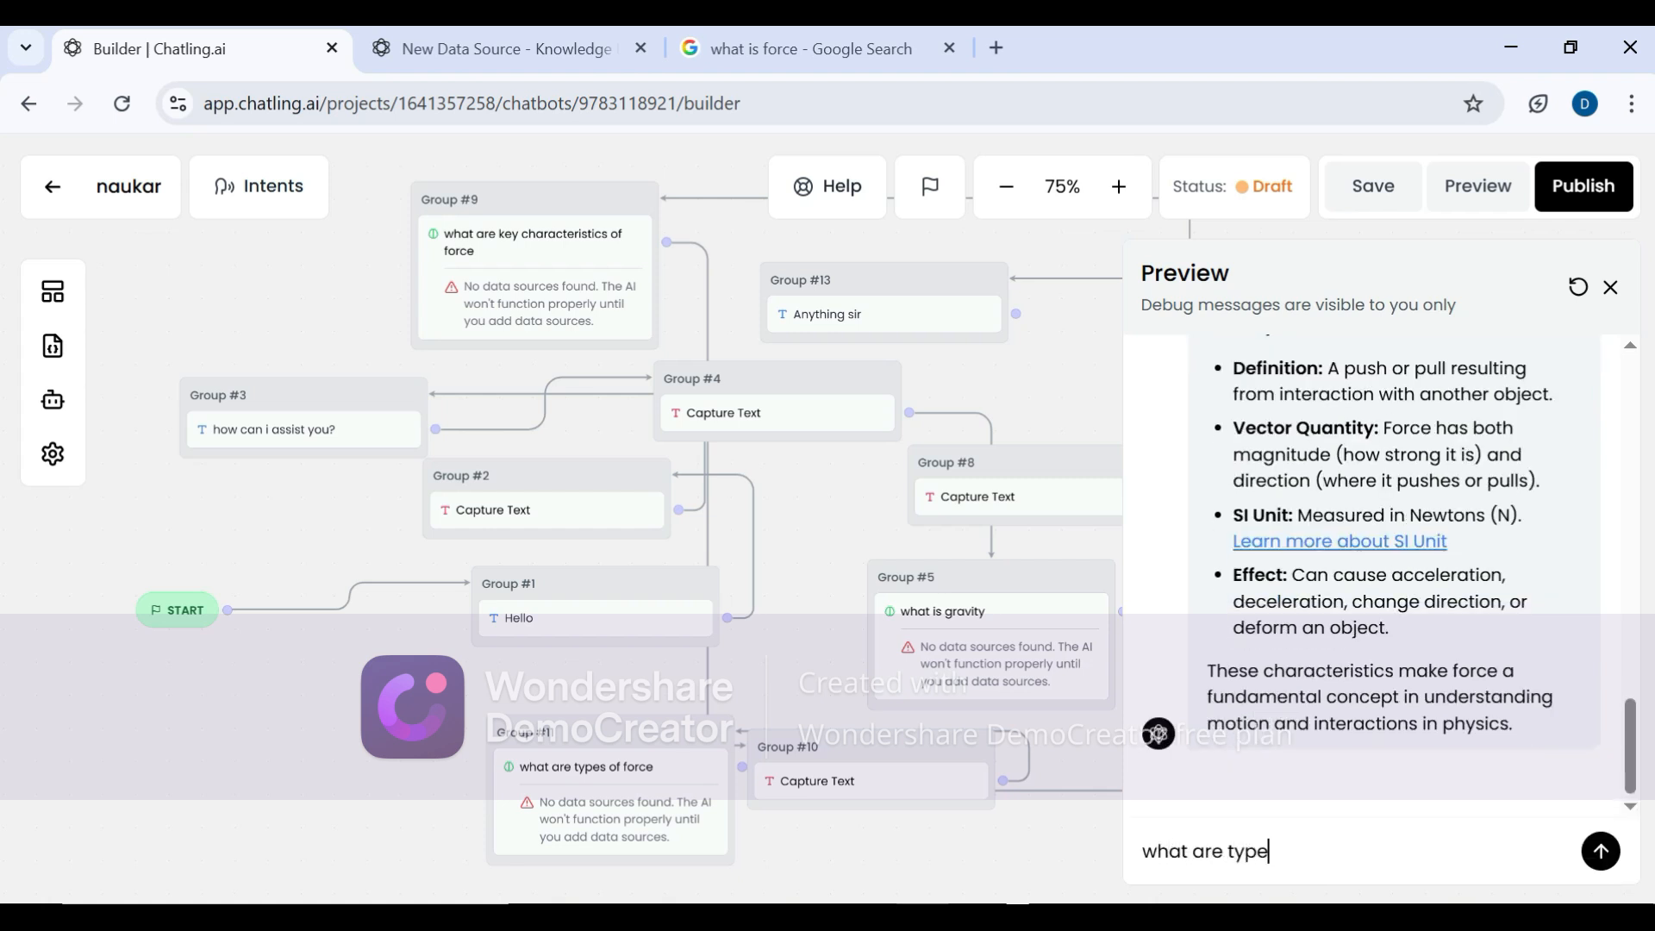
pyautogui.write('s of force')
pyautogui.press('Return')
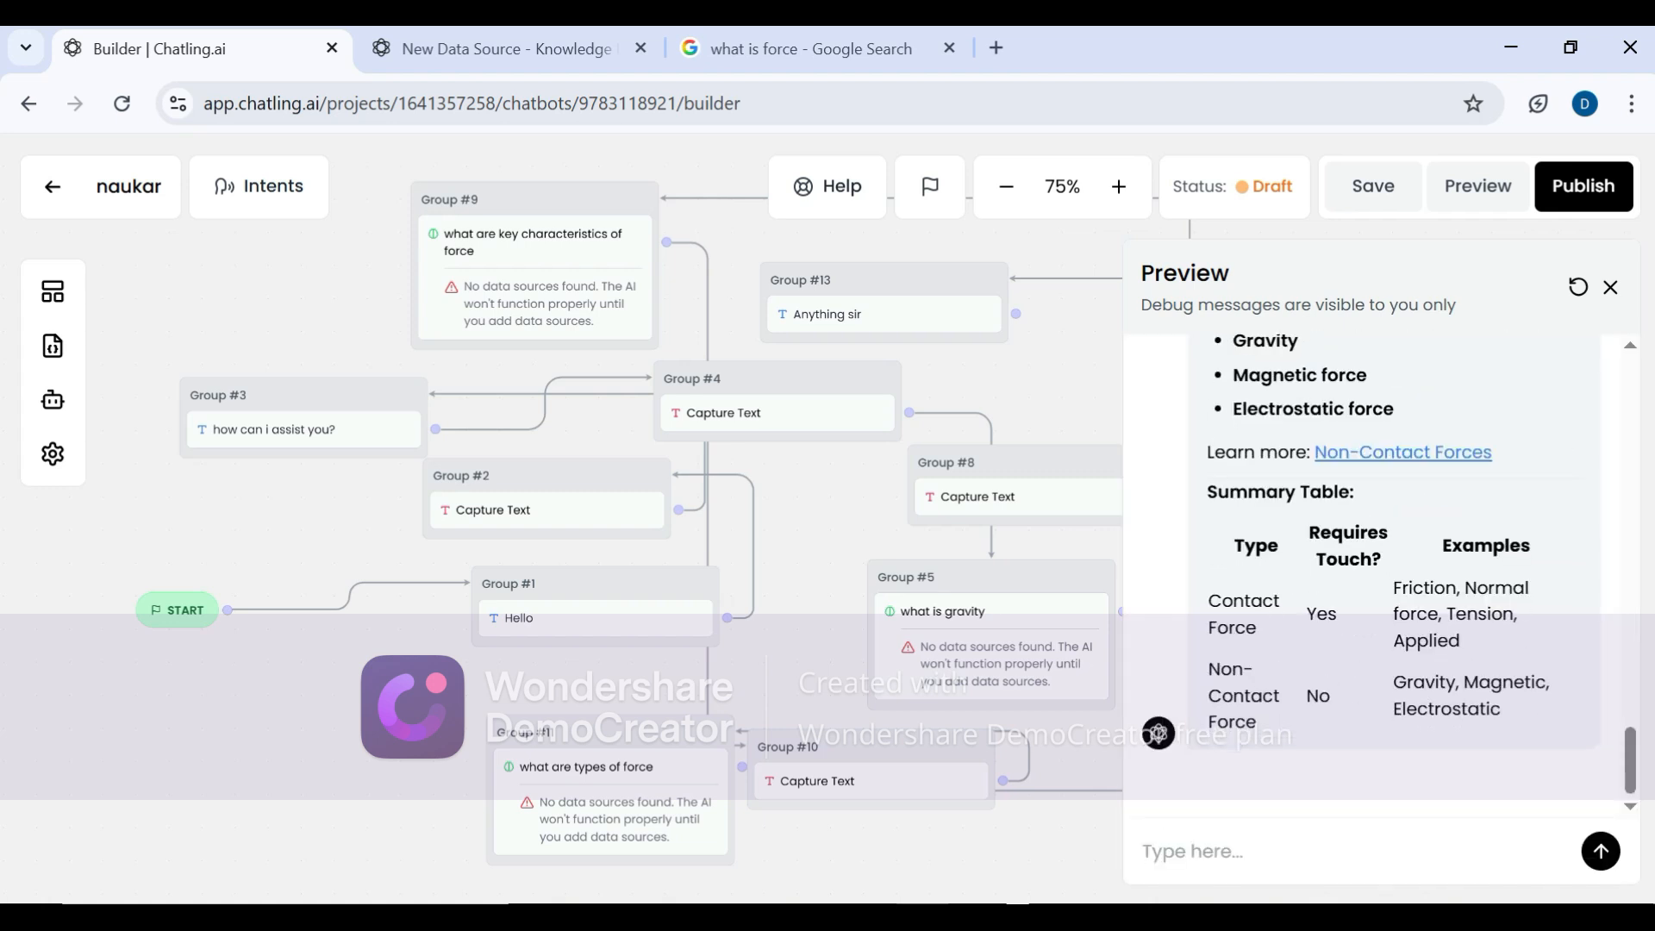
pyautogui.write('thank you')
pyautogui.press('Return')
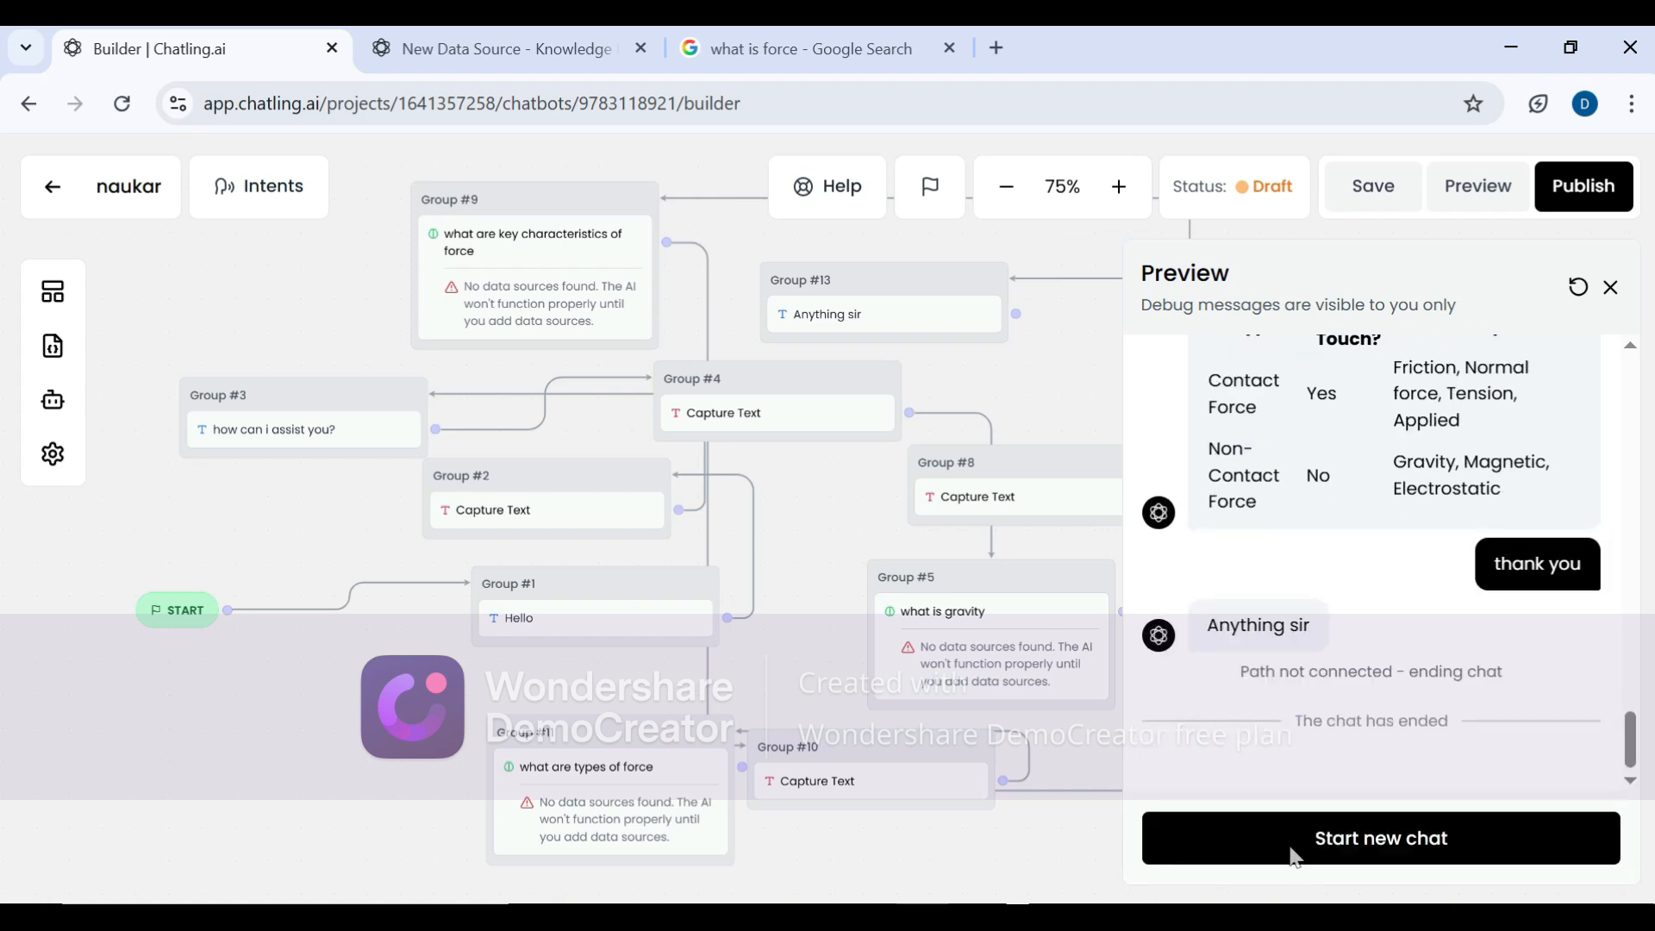
# - Start a new preview chat and send "hlo" followed directly by "what is force"
pyautogui.click(1289, 857)
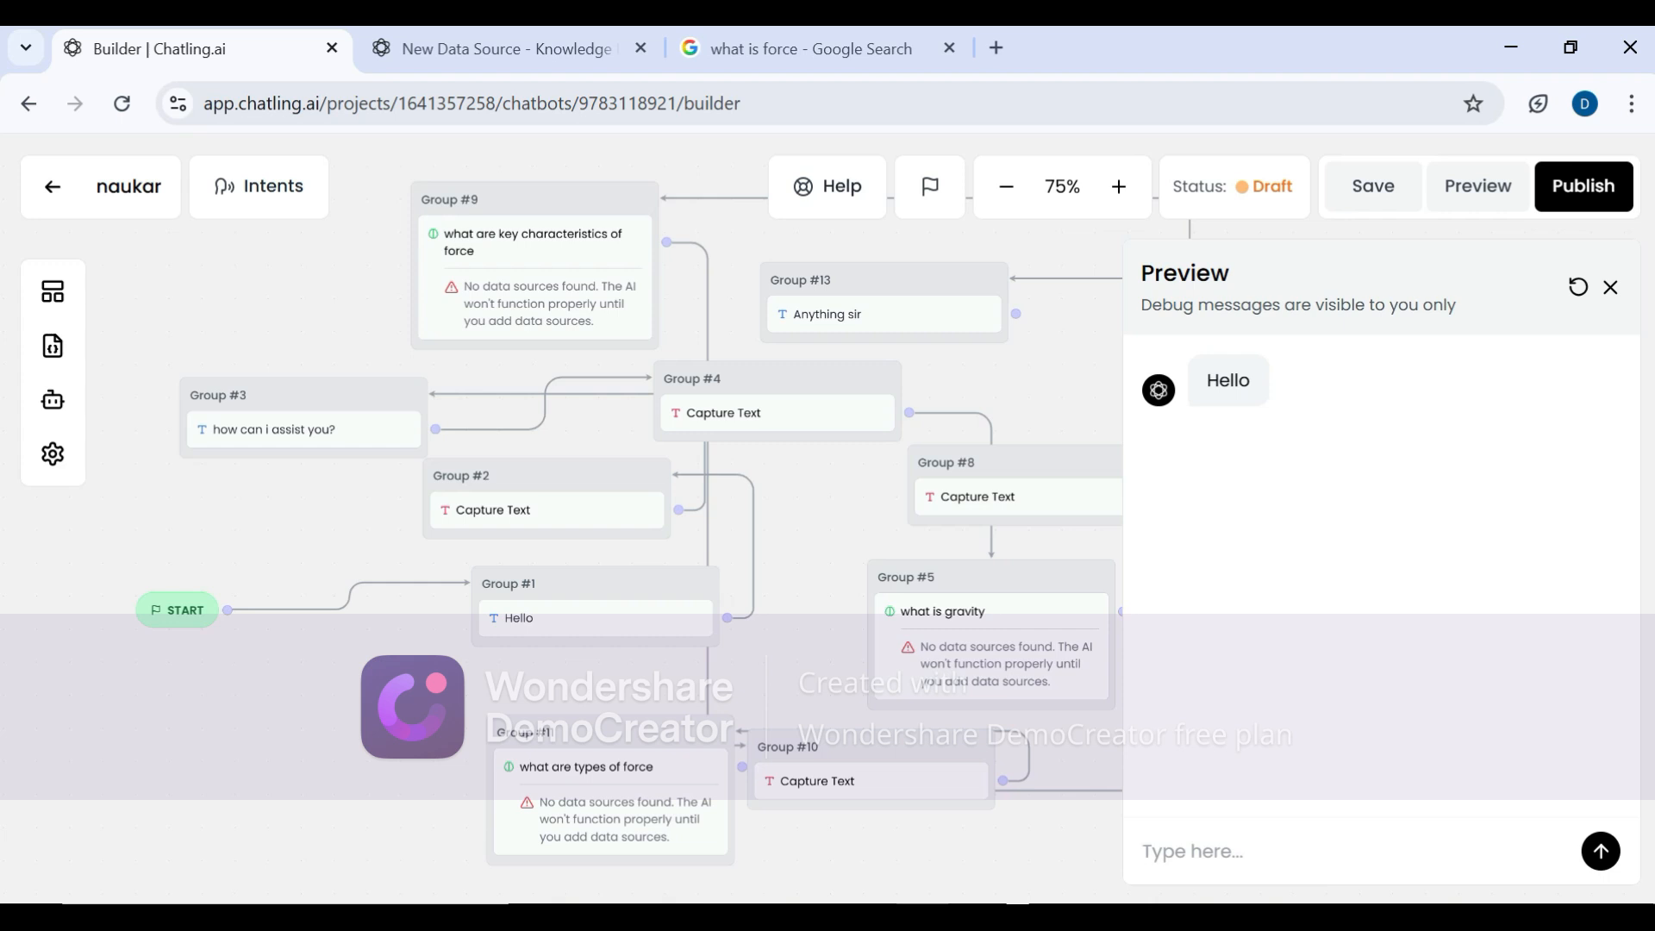
pyautogui.write('hlo')
pyautogui.press('Return')
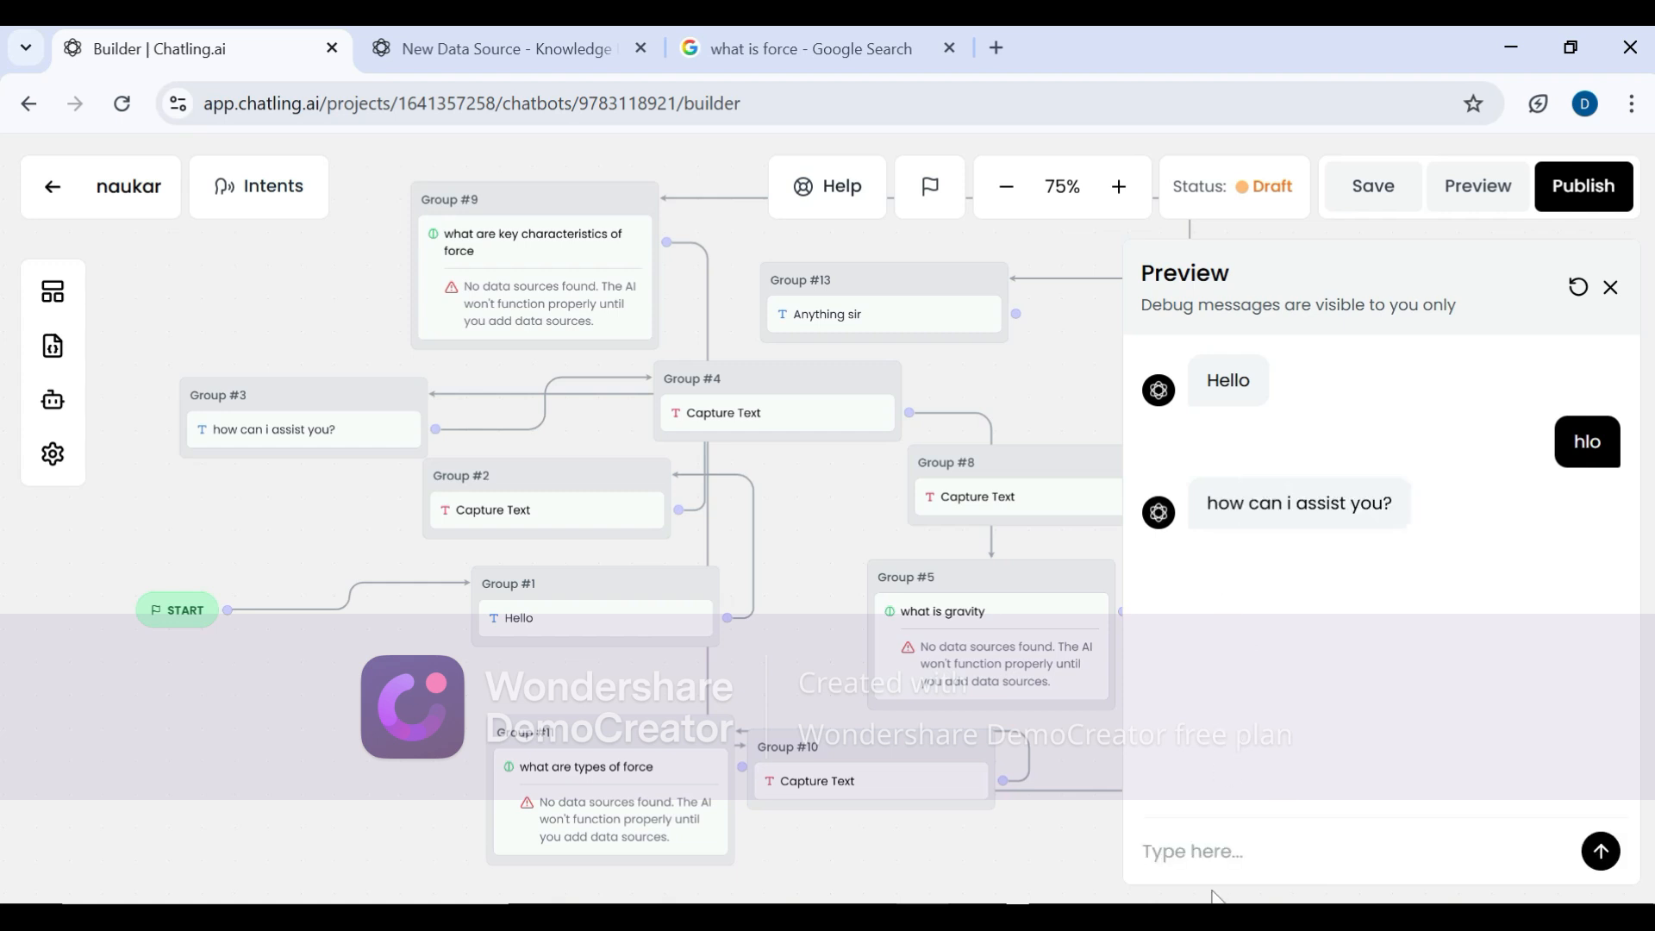
pyautogui.write('what is force')
pyautogui.press('Return')
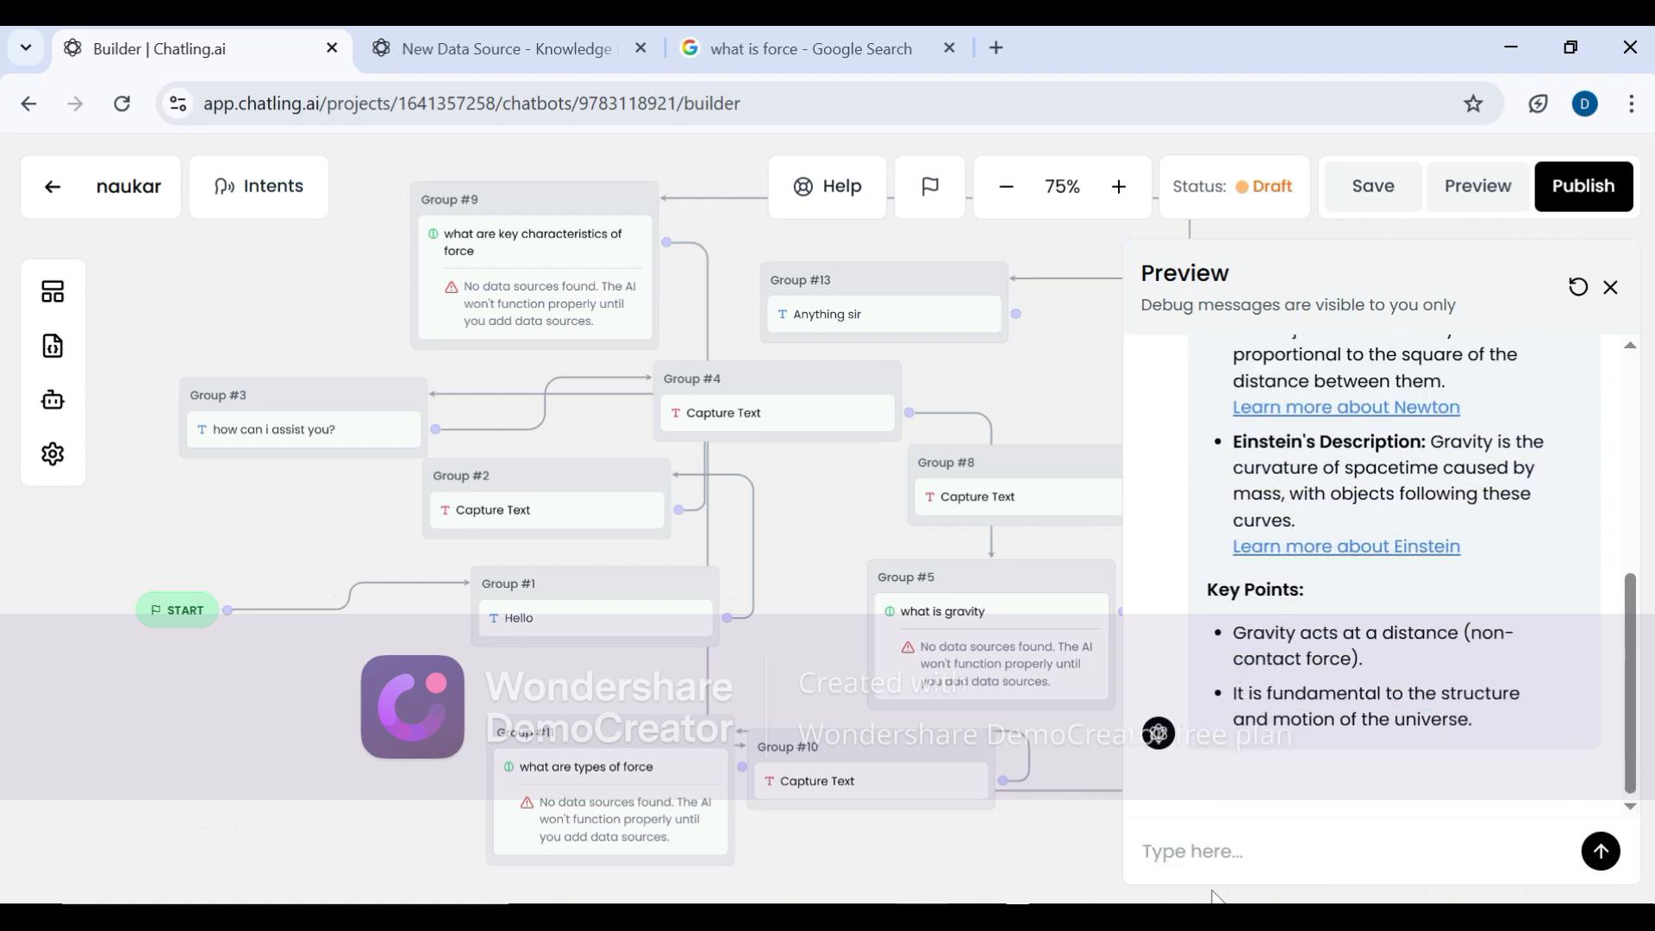
# - Ask the preview chat "what are types of force", read the reply, and close the preview
pyautogui.write('what are types o')
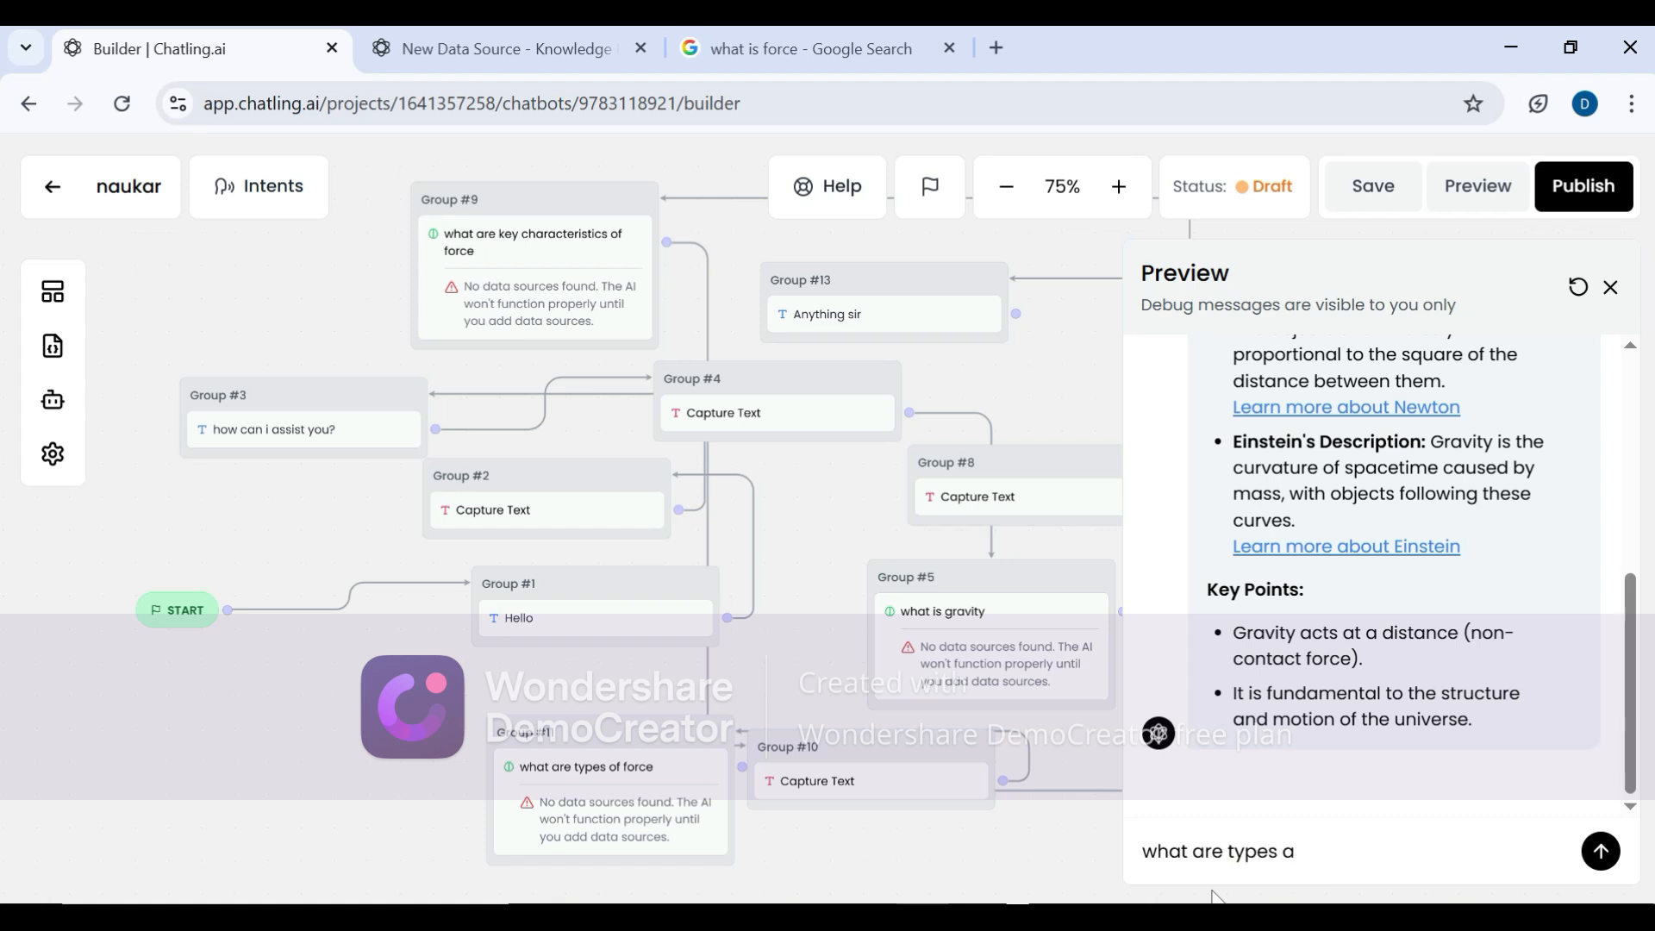
pyautogui.write('f force')
pyautogui.press('Return')
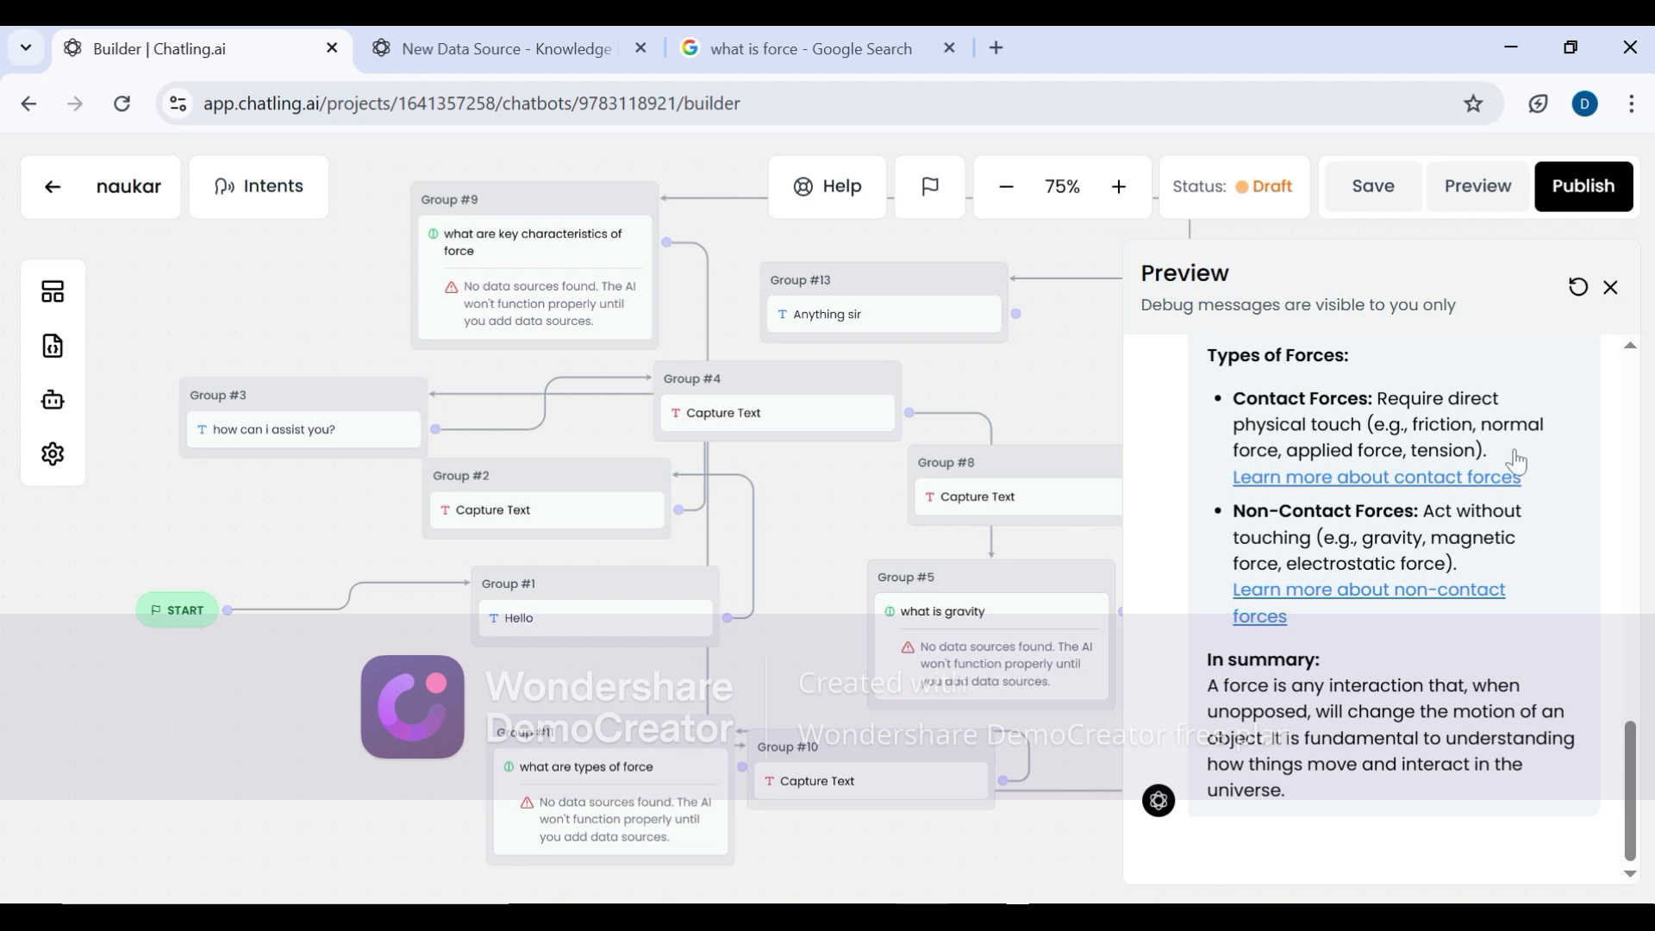
pyautogui.click(1611, 288)
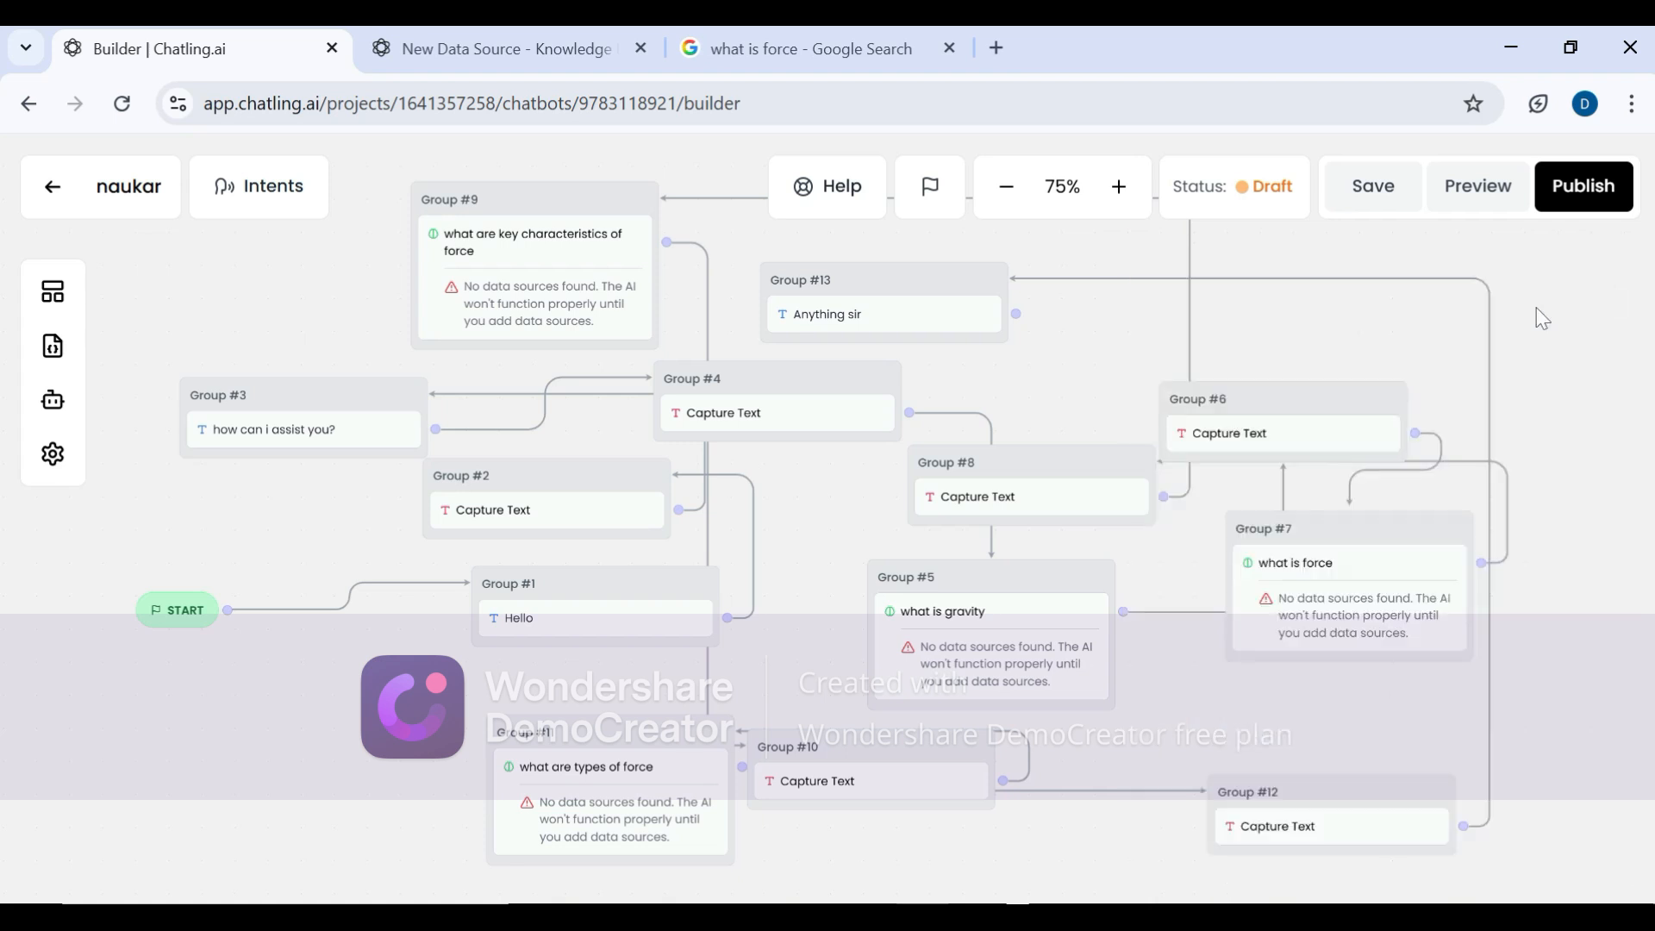